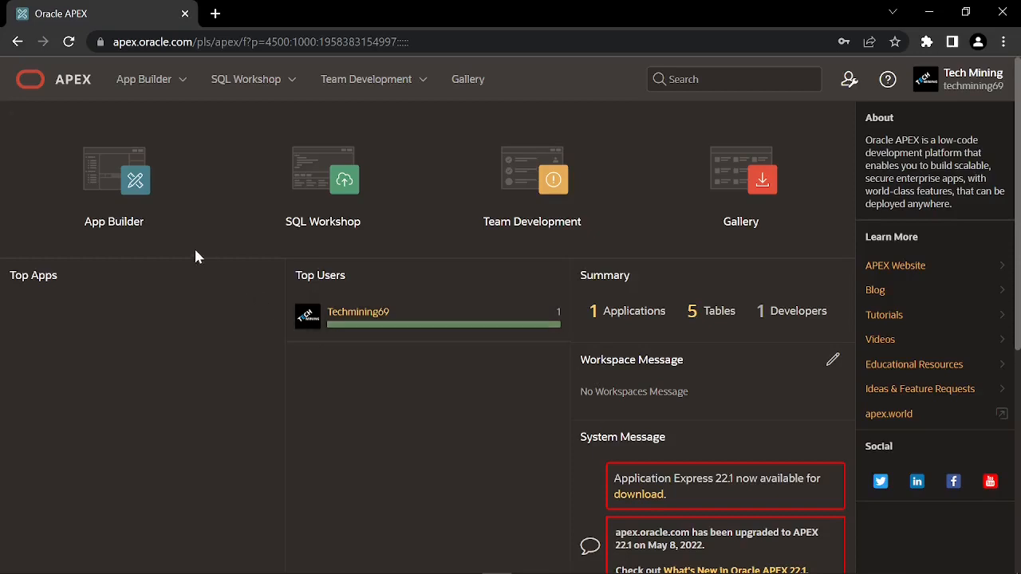
Open page 1 - Home of the Sales Web Application for editing in the App Builder
left_click(125, 207)
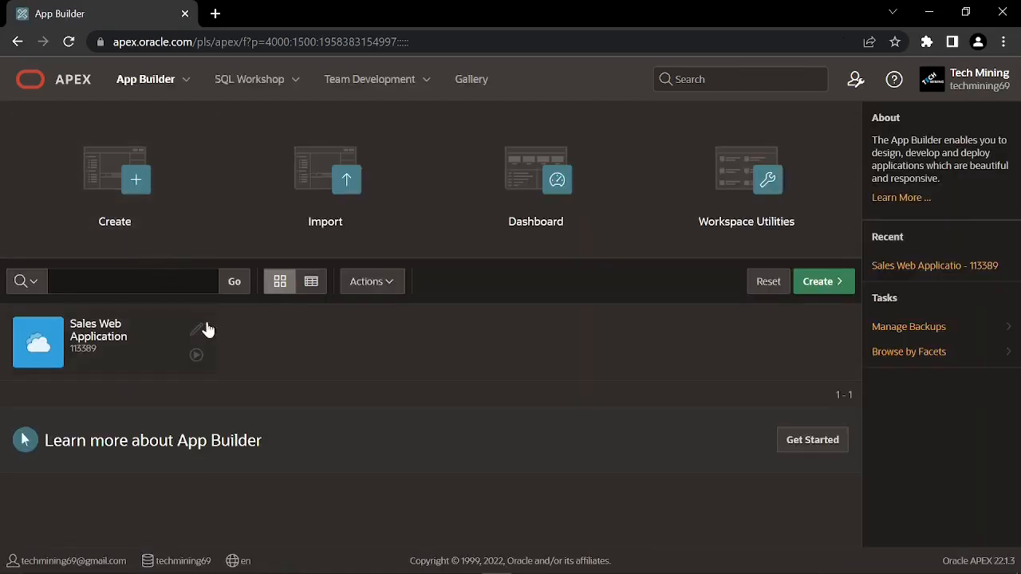
left_click(194, 335)
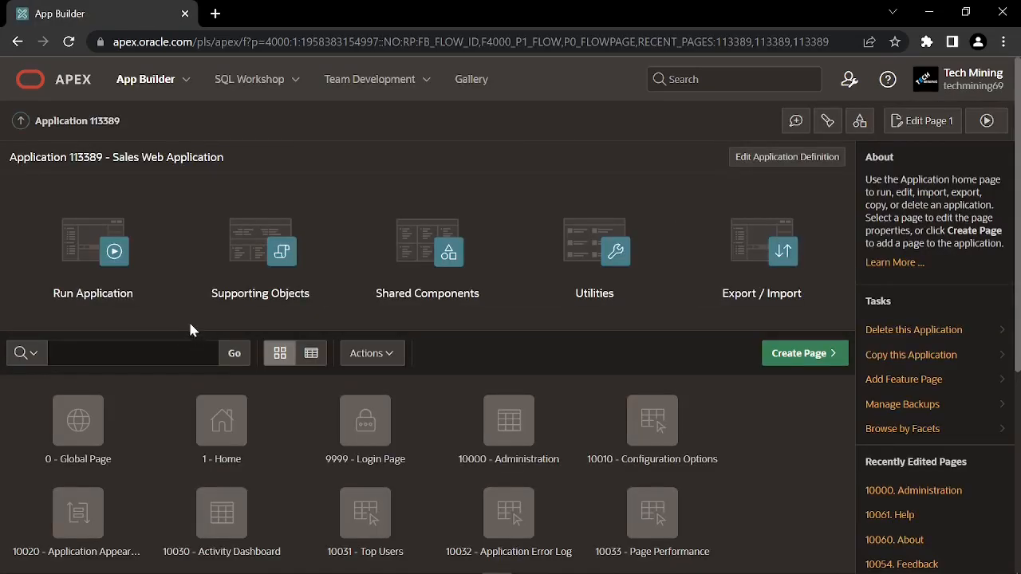
left_click(227, 440)
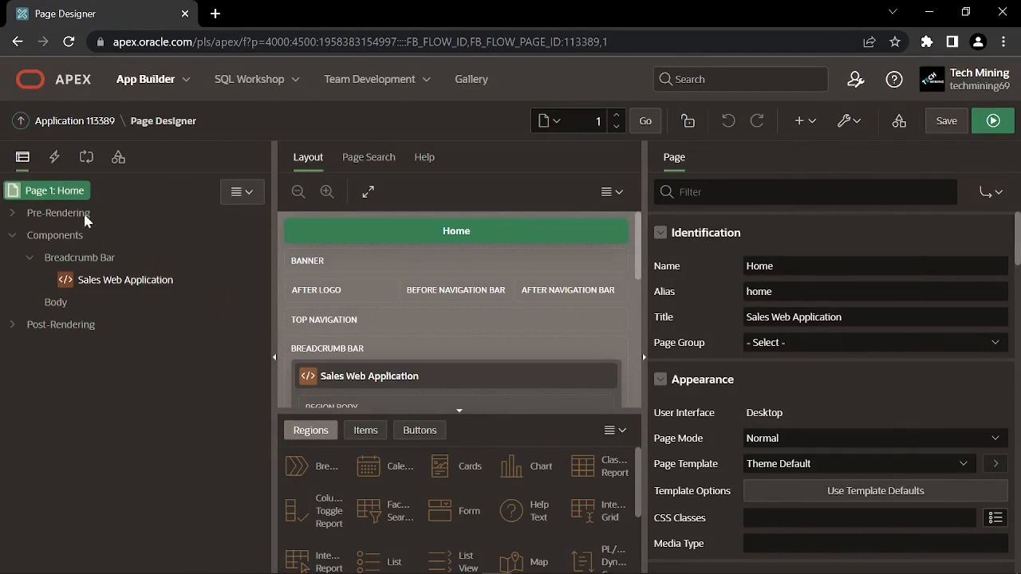
Rename page 1 from its page properties as Sales Web Application
left_click(56, 199)
left_click_drag(779, 268, 745, 271)
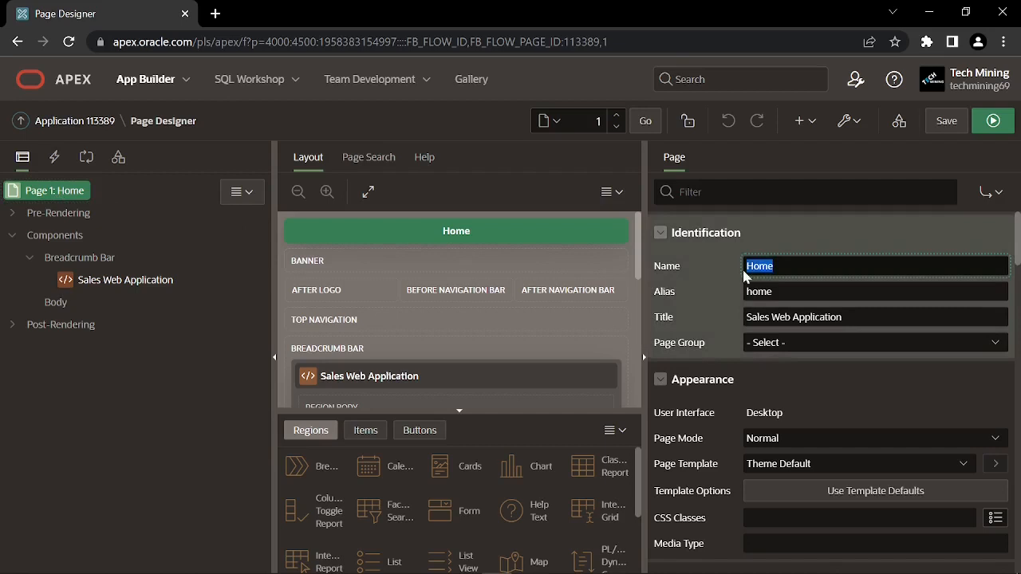
type("Sales Web Application")
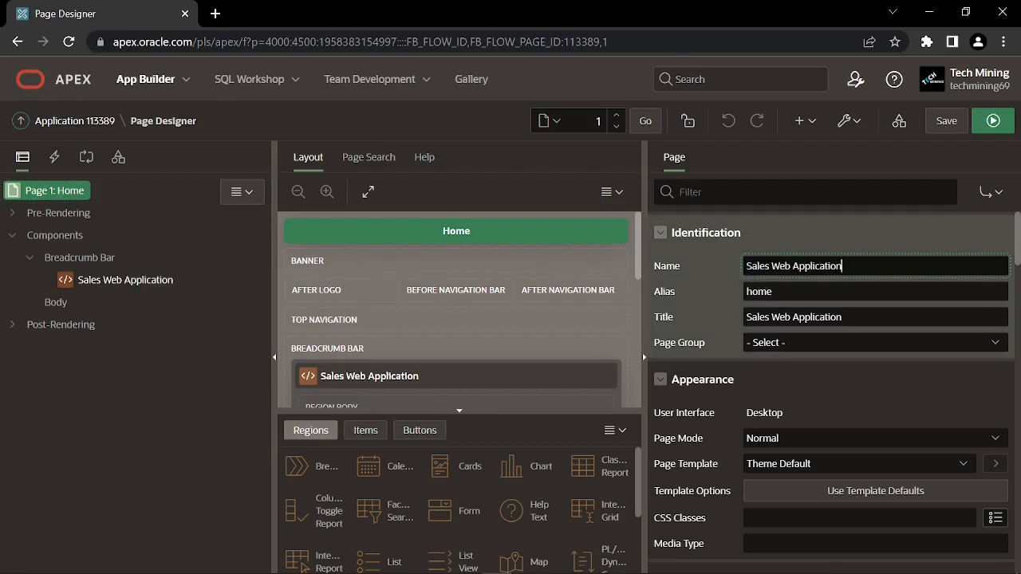
left_click(728, 289)
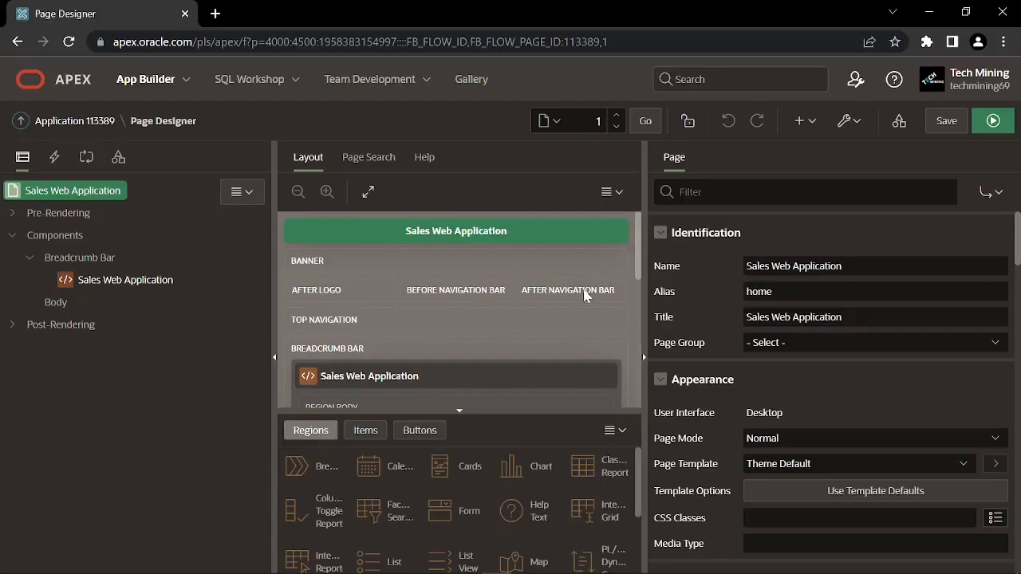
Create a new region under the page's Components and title it Top Orders by Date
left_click(56, 236)
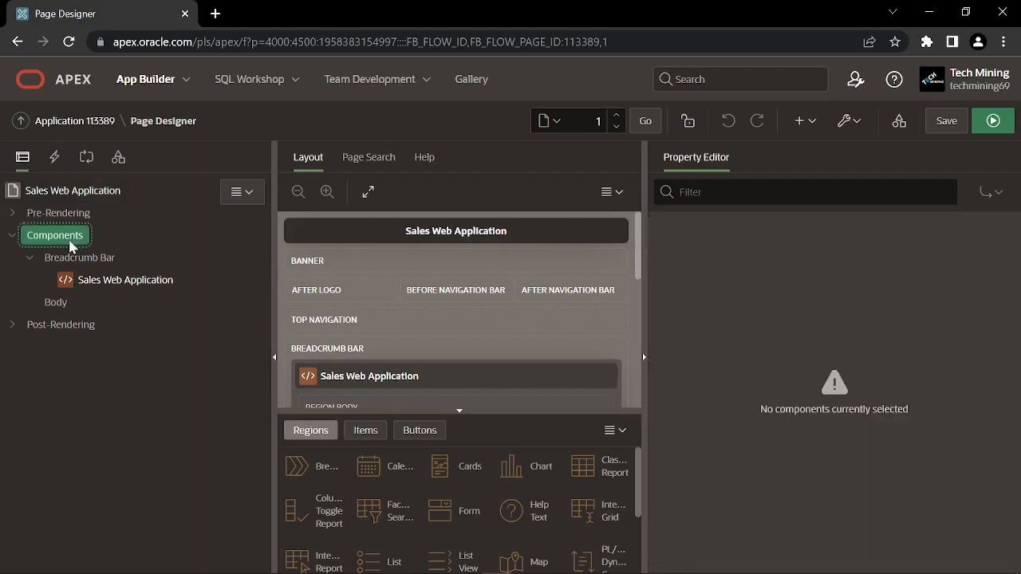
right_click(70, 246)
left_click(118, 265)
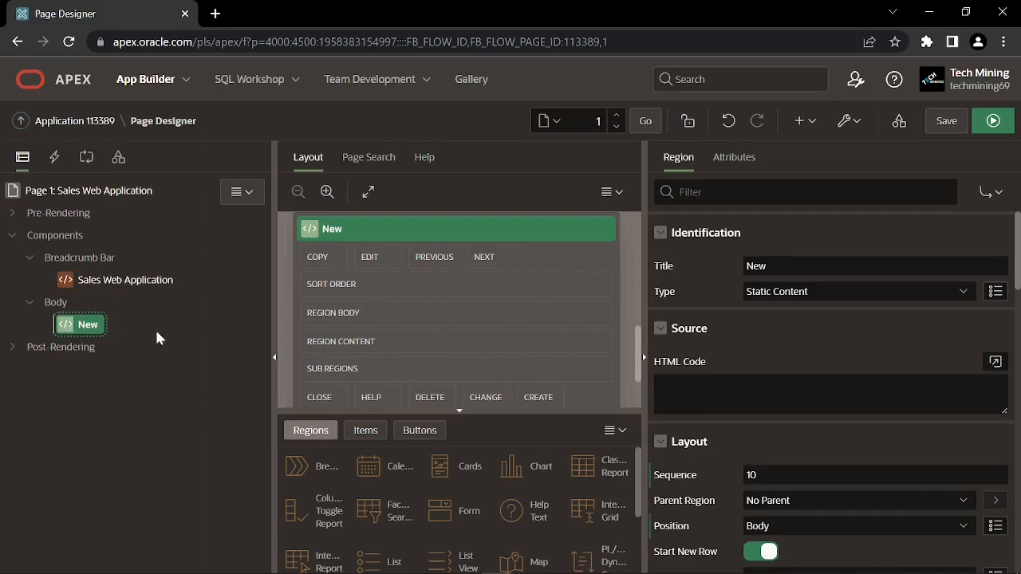
double_click(758, 267)
type("Top Orders by Date")
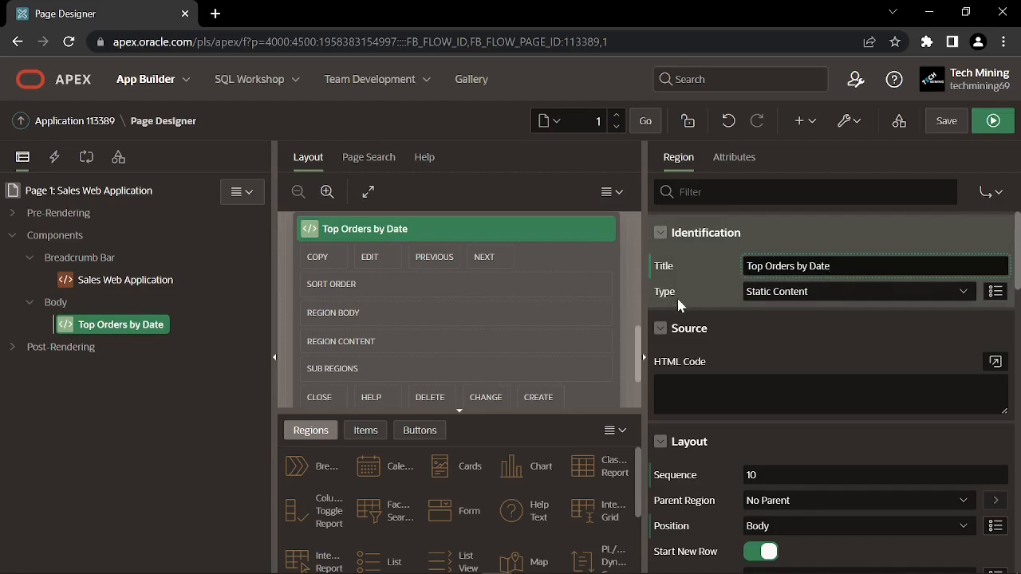
Set the Top Orders by Date region's type to Chart and its source to a SQL Query on the Local Database
left_click(780, 293)
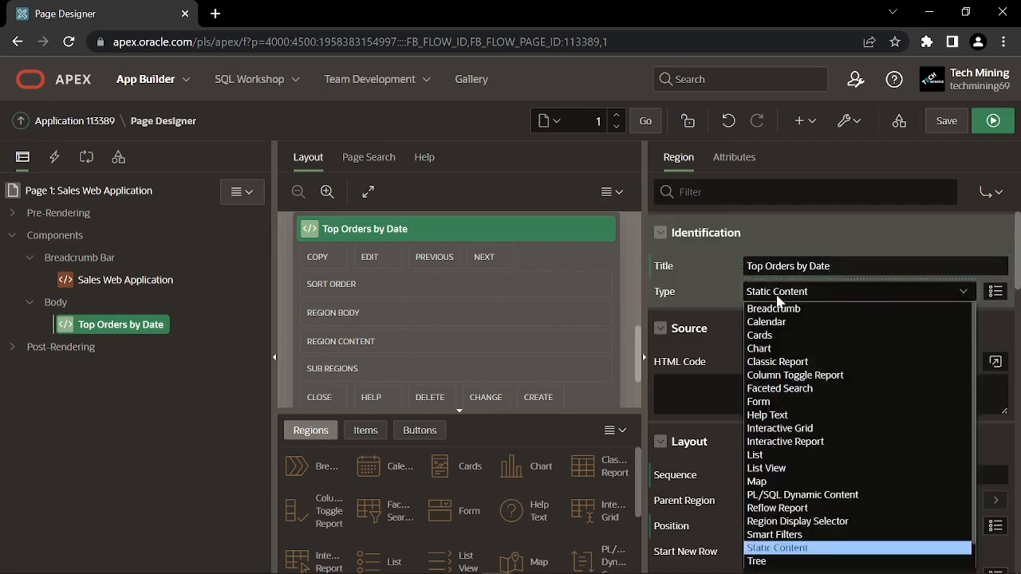
left_click(772, 348)
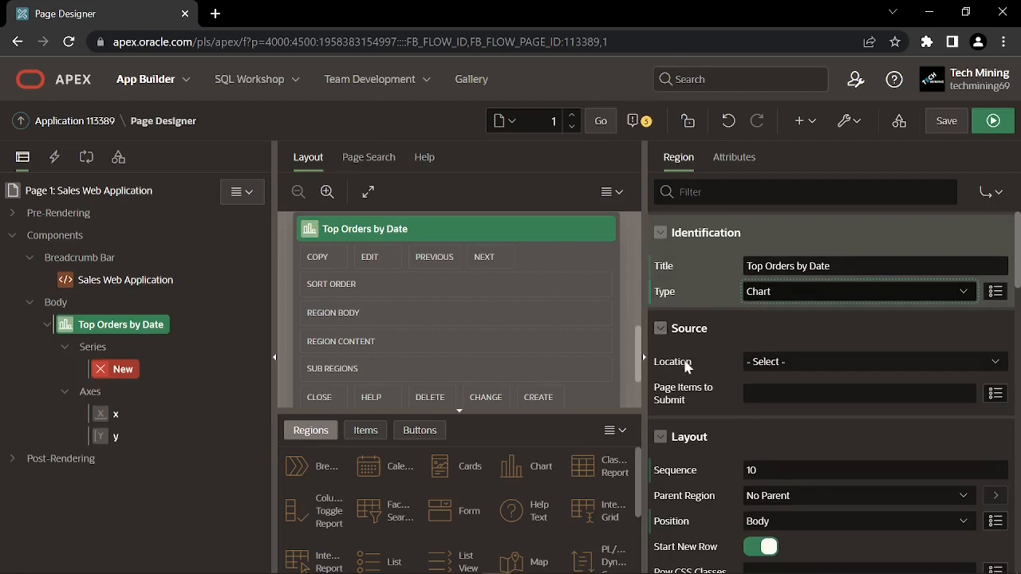
left_click(768, 362)
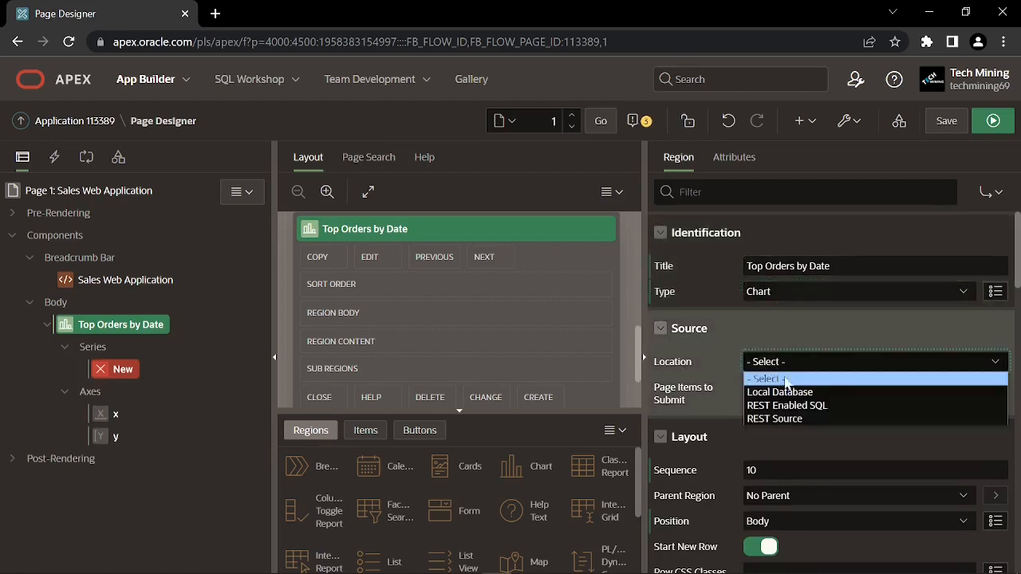
left_click(790, 393)
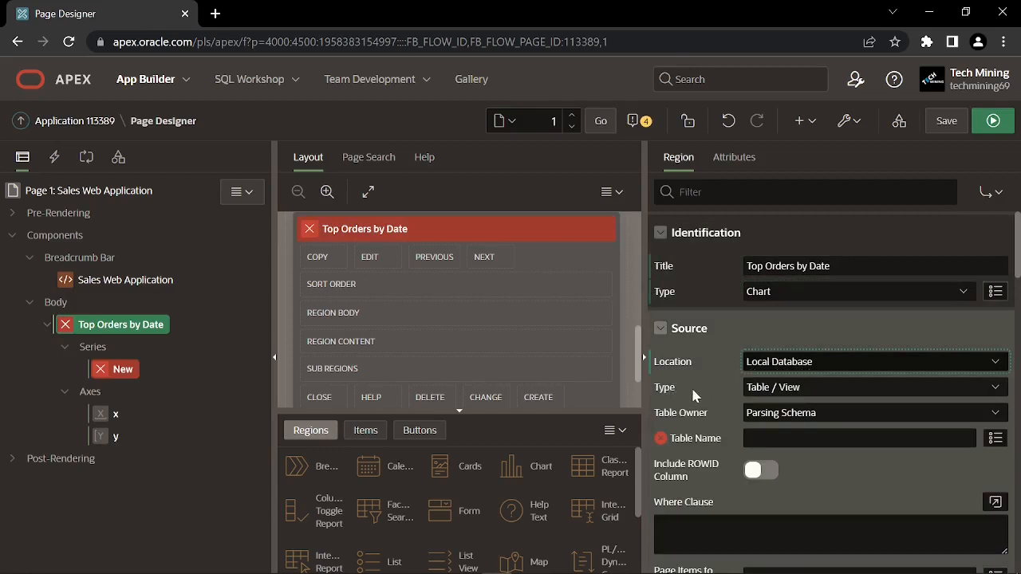
left_click(768, 391)
left_click(776, 417)
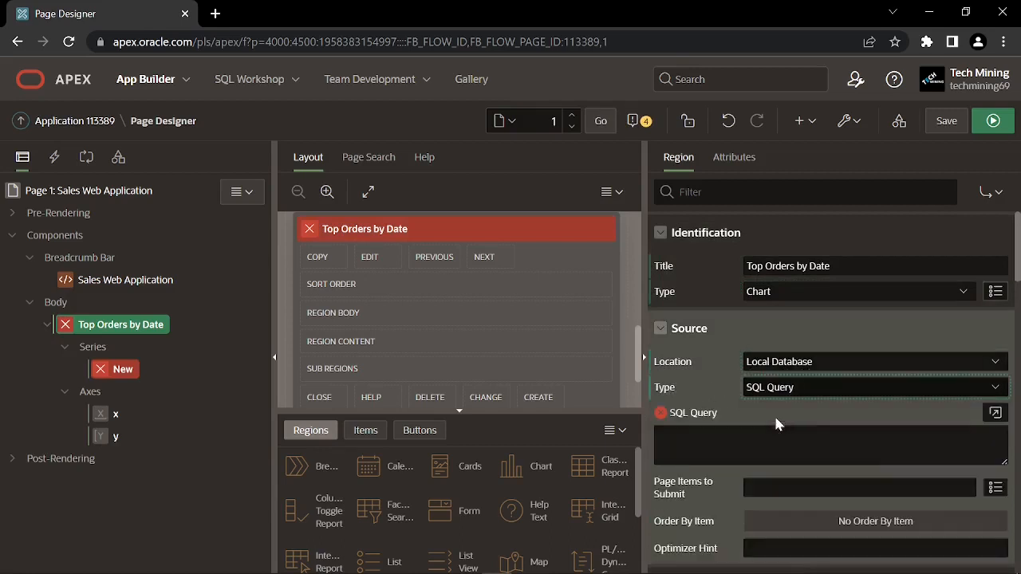
Open the chart region's SQL query for editing, and switch to File Explorer to open 4.3.1.txt from the part 4 folder
left_click(995, 414)
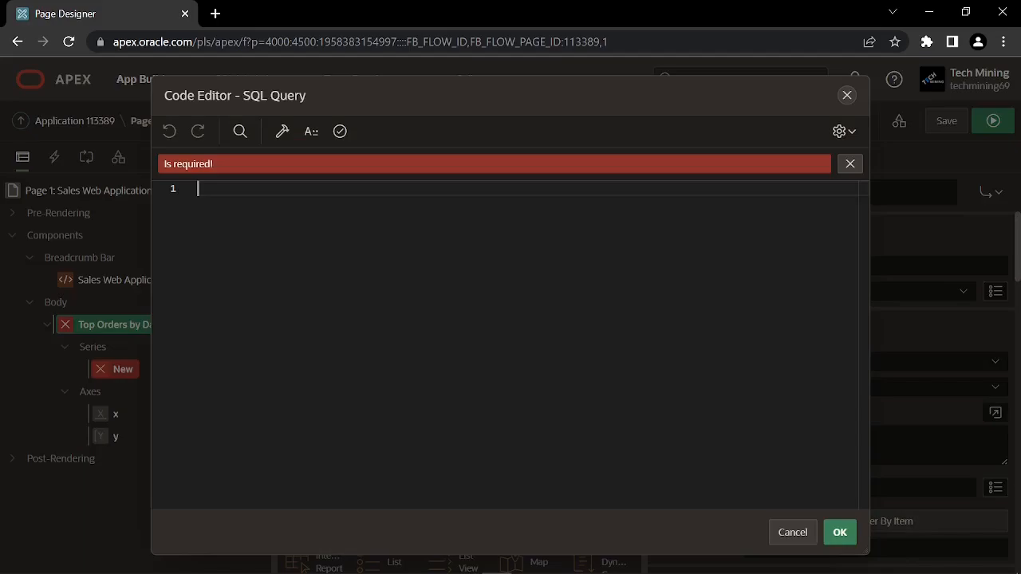
key("alt+Tab")
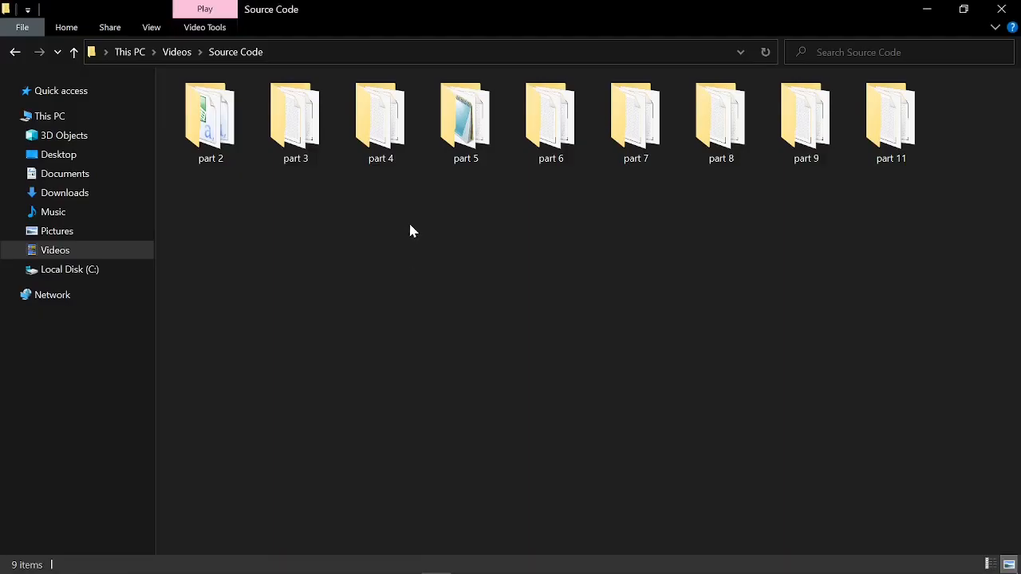
double_click(398, 130)
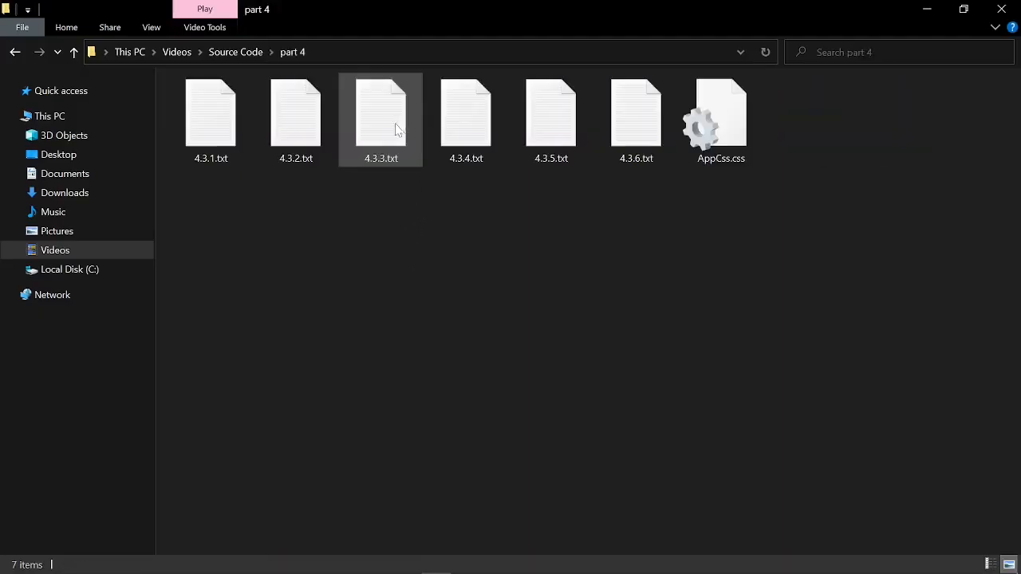
left_click(224, 145)
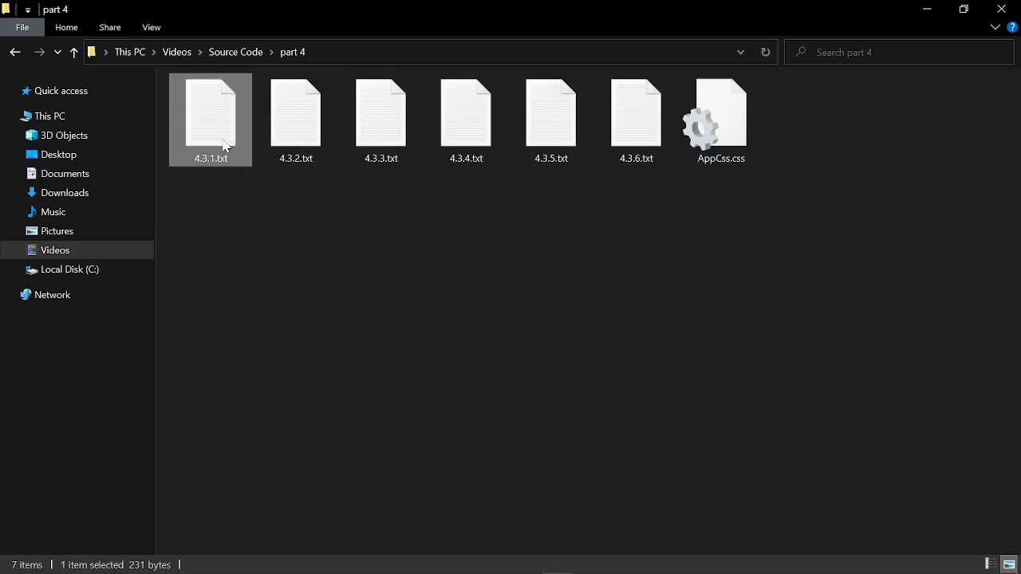
double_click(225, 145)
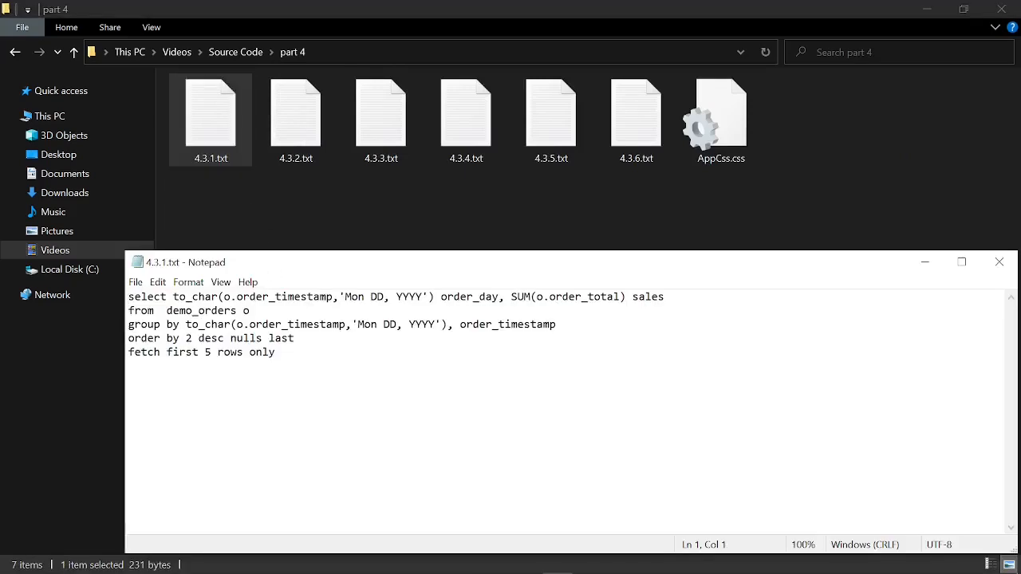
Copy the entire demo_orders query from 4.3.1.txt into the region's SQL query in APEX, validate it and accept it
key("ctrl+a")
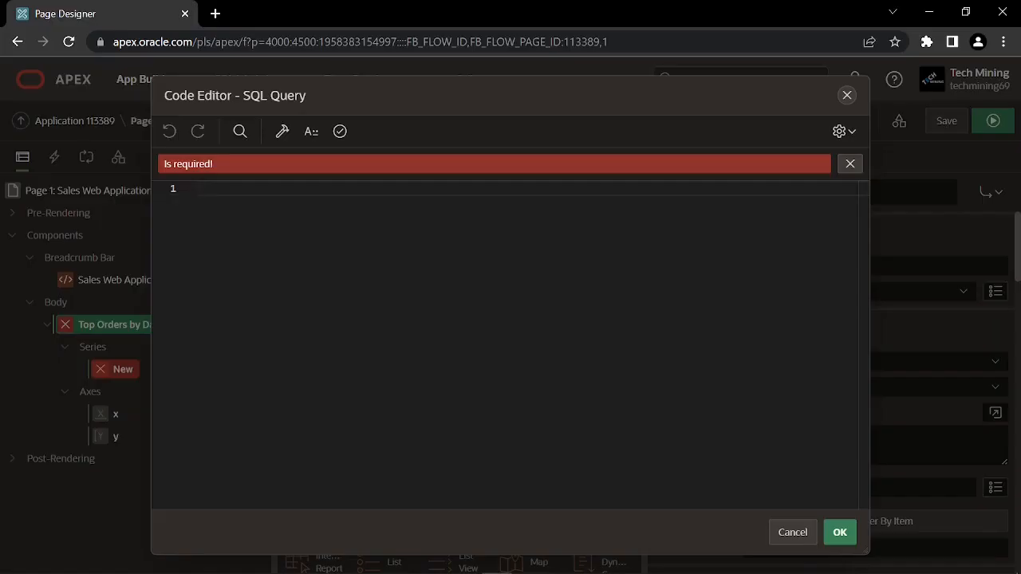
type("select to_char(o.order_timestamp,'Mon DD, YYYY') order_day, SUM(o.order_total) sales from  demo_orders o group by to_char(o.order_timestamp,'Mon DD, YYYY'), order_timestamp order by 2 desc nulls last fetch first 5 rows only")
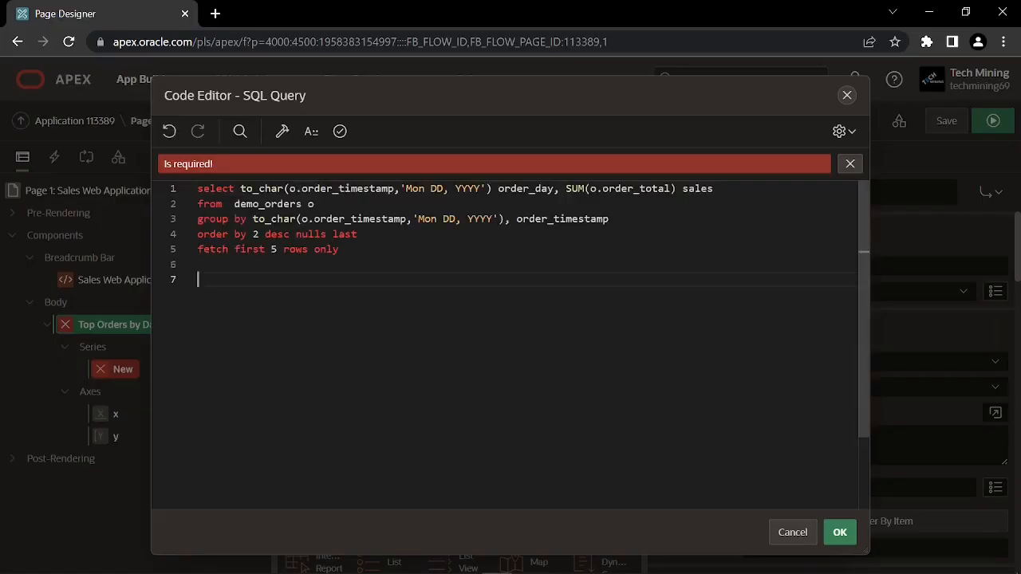
left_click(341, 132)
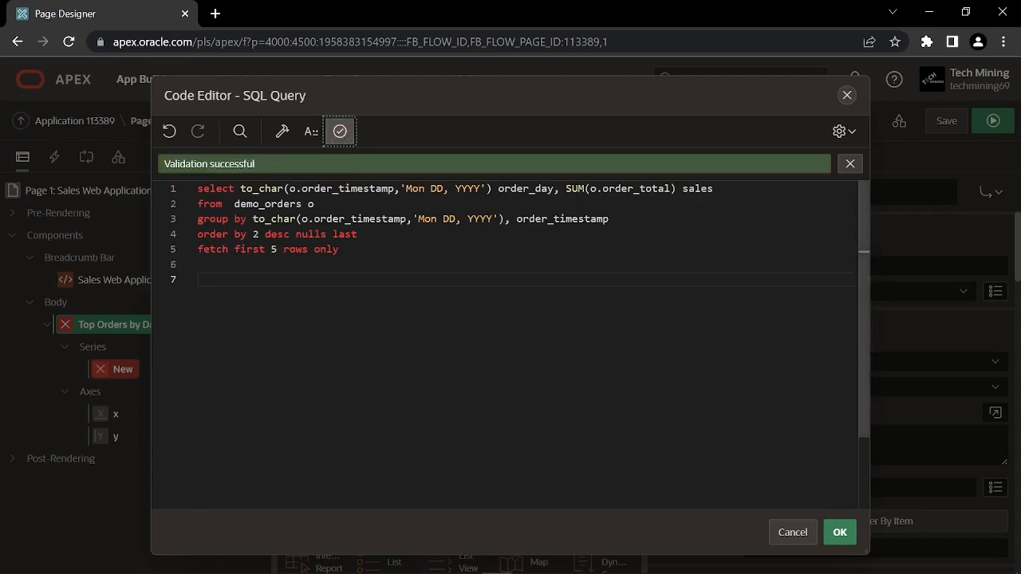
left_click(838, 535)
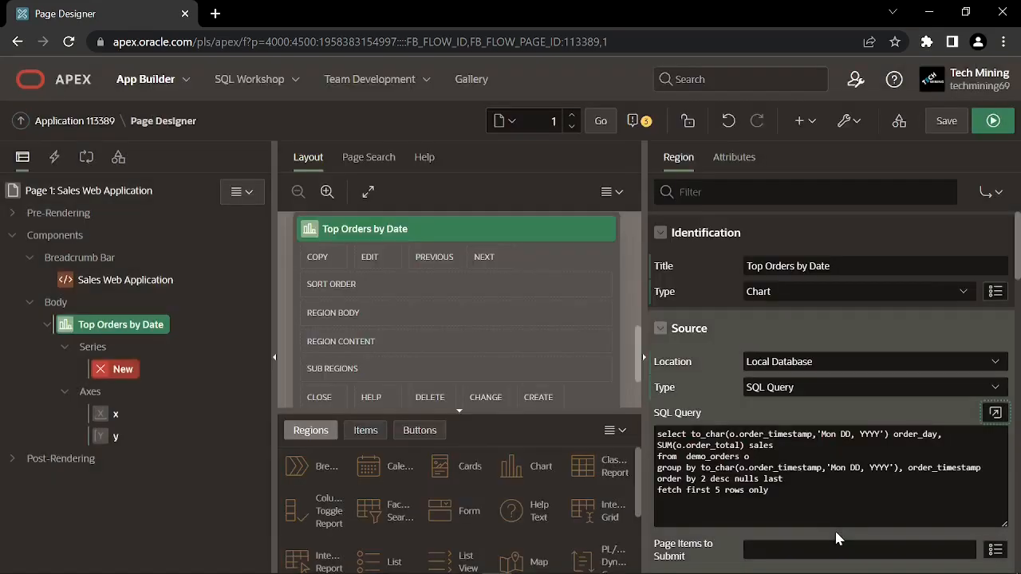
Set the column span of the Top Orders by Date region to 4 in its layout properties
scroll(768, 435, "down", 2)
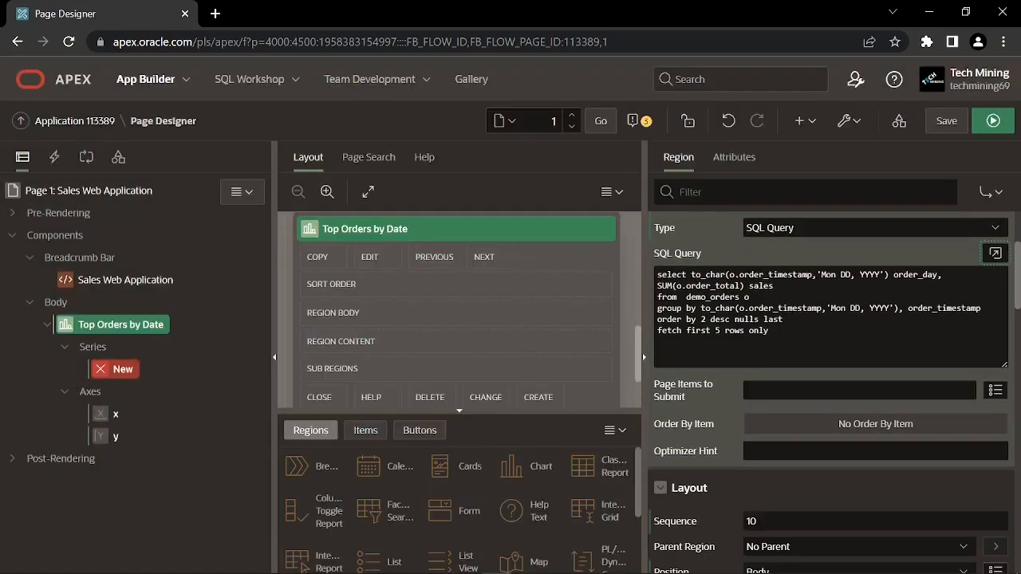
scroll(768, 436, "down", 1)
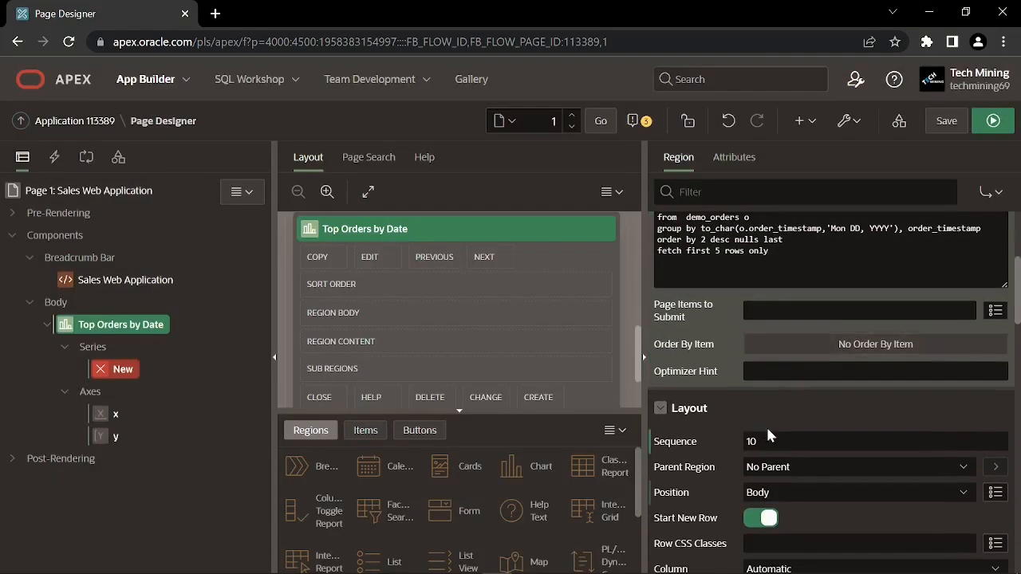
scroll(768, 432, "down", 1)
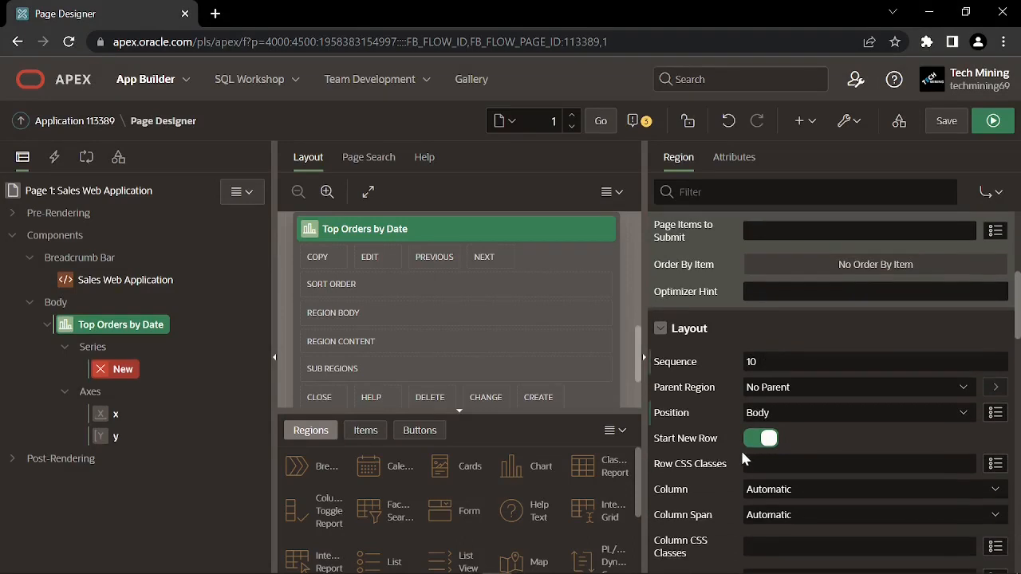
scroll(735, 455, "down", 1)
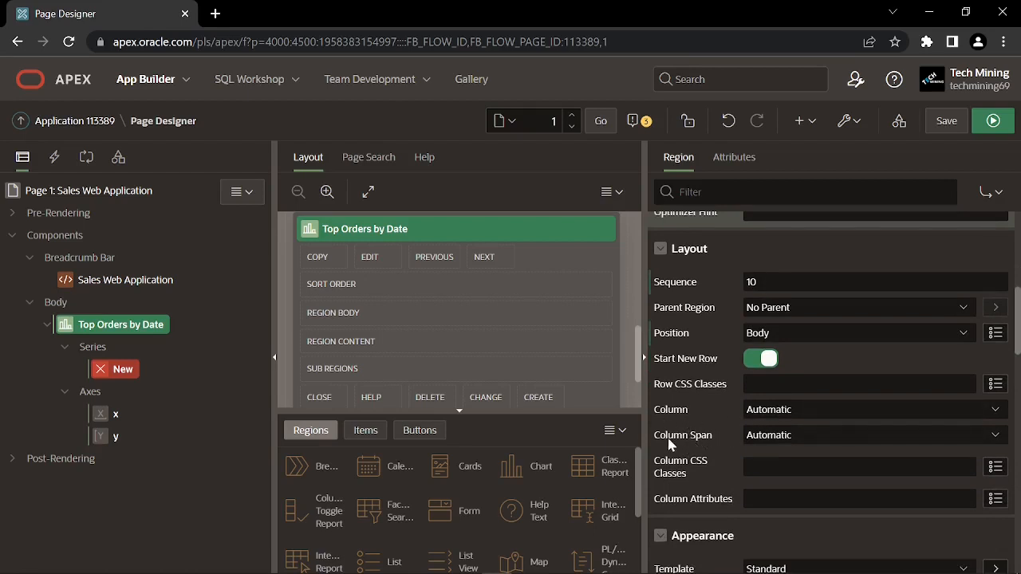
left_click(749, 435)
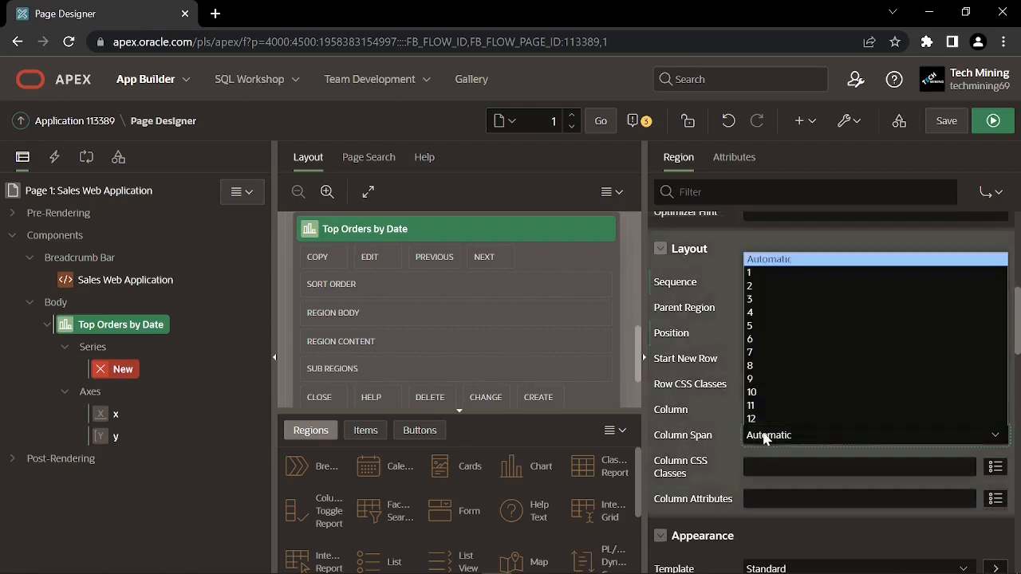
left_click(762, 313)
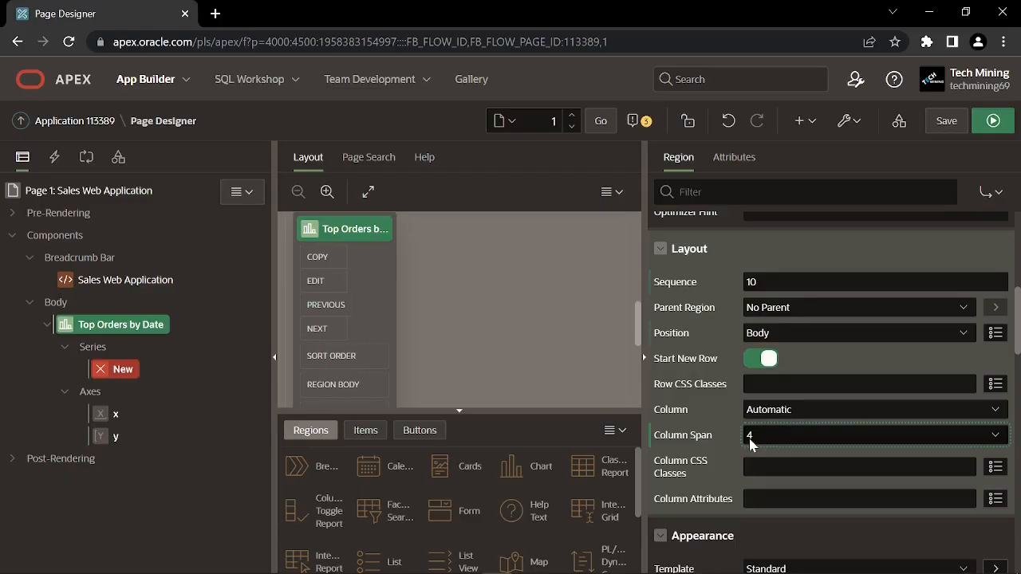
Enable Show Region Icon and set Body Height to 240px in the template options of the Top Orders by Date region
scroll(747, 435, "down", 2)
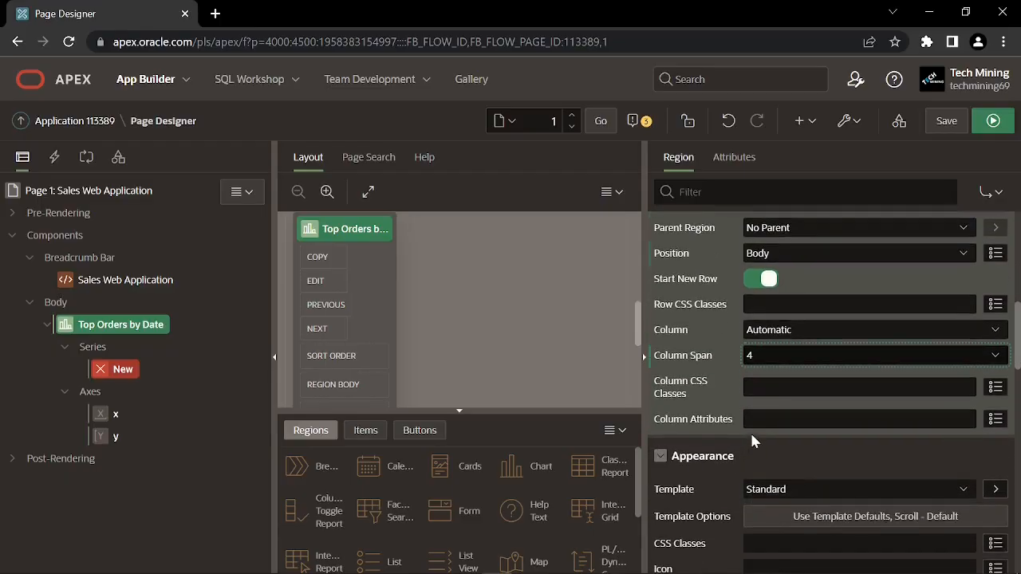
scroll(750, 435, "down", 2)
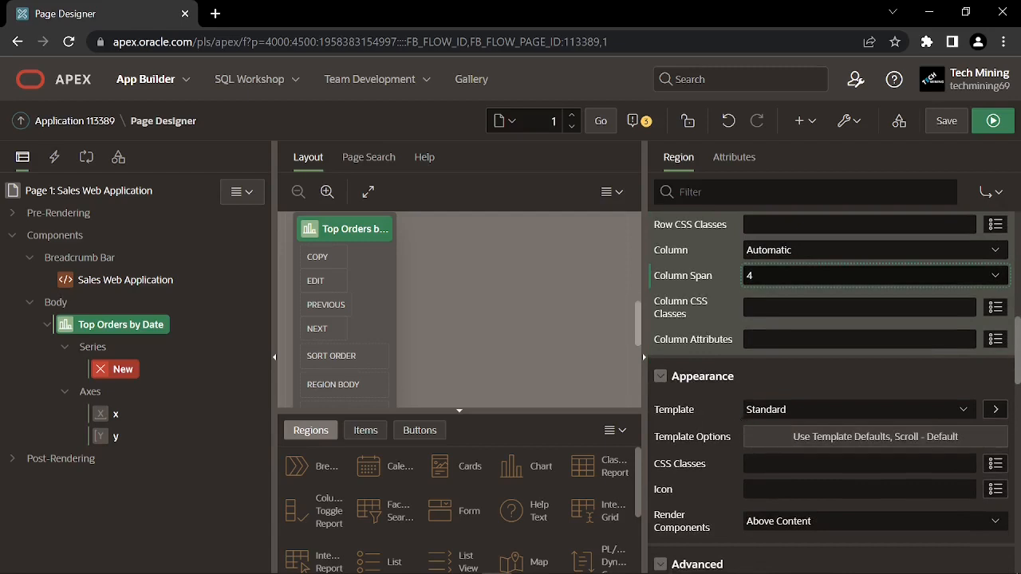
left_click(788, 448)
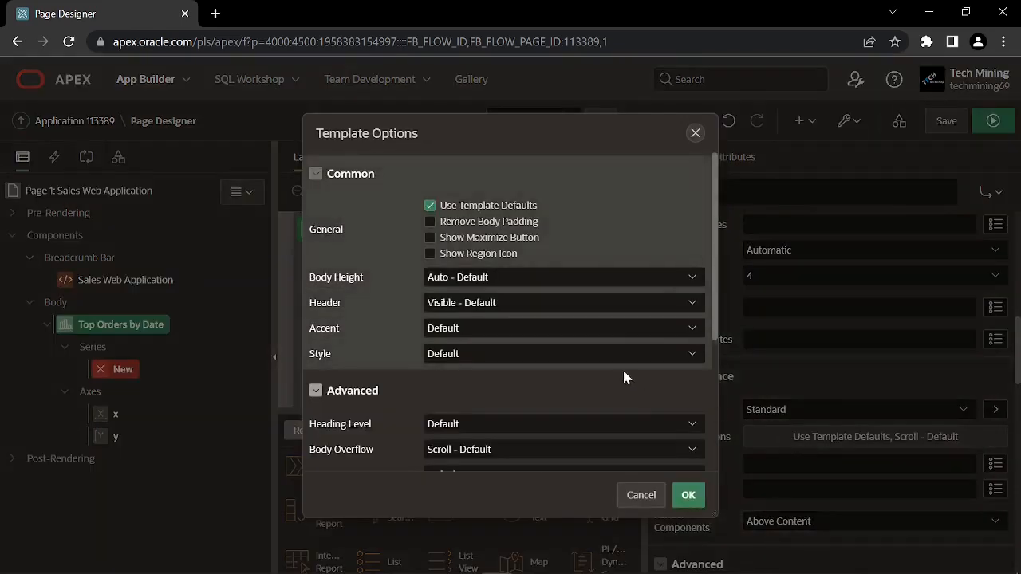
left_click(444, 256)
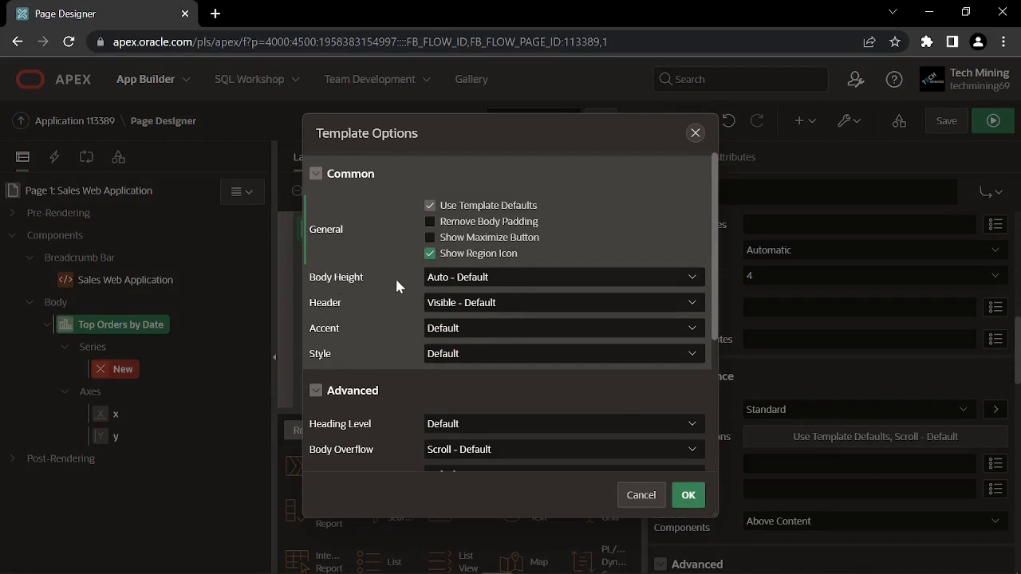
left_click(458, 280)
left_click(467, 306)
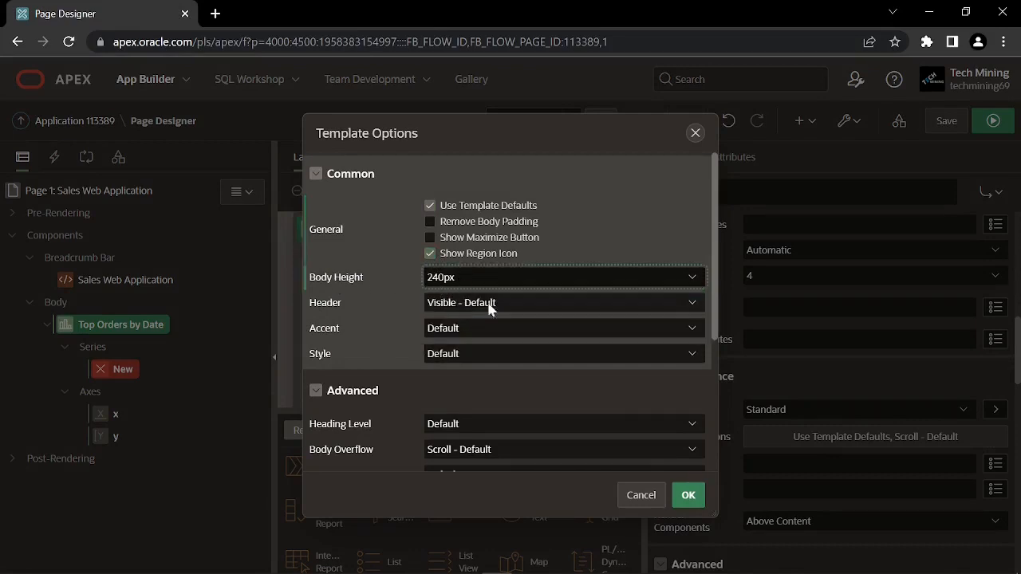
left_click(683, 494)
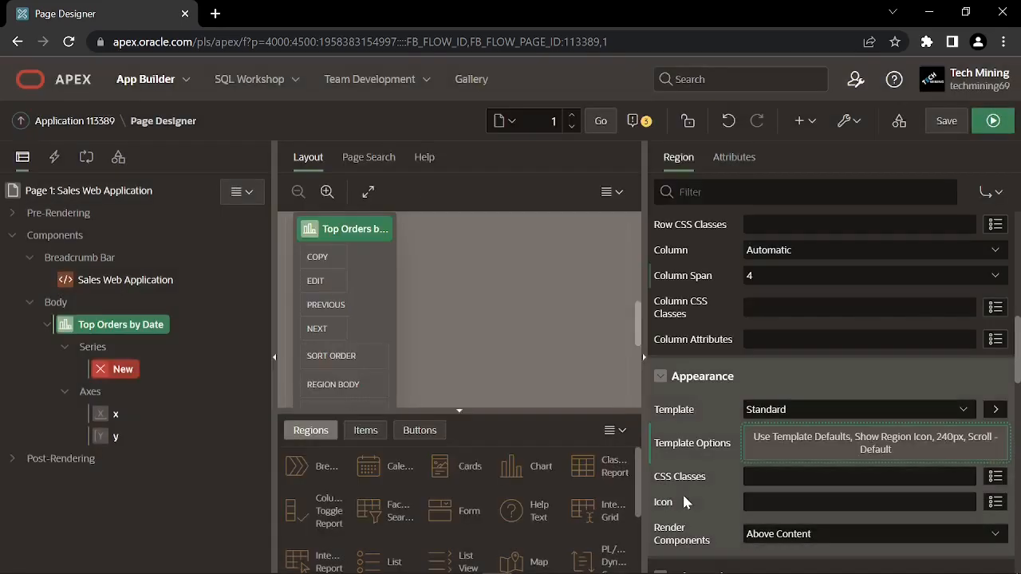
Set the Top Orders by Date region's icon to fa-lg fa-apex and its chart orientation to Horizontal
left_click(733, 502)
type("fa-lg fa-apex")
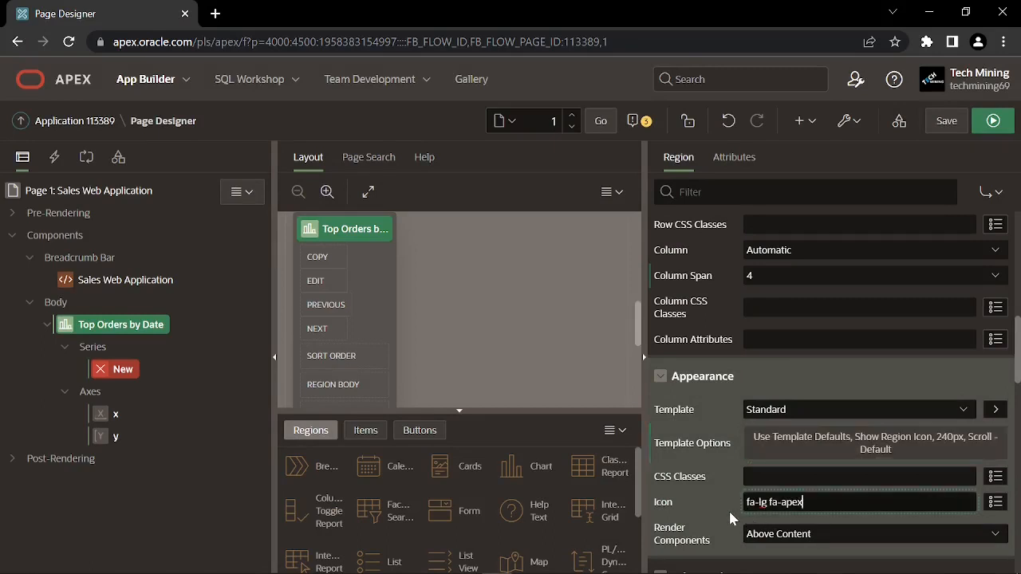
left_click(750, 516)
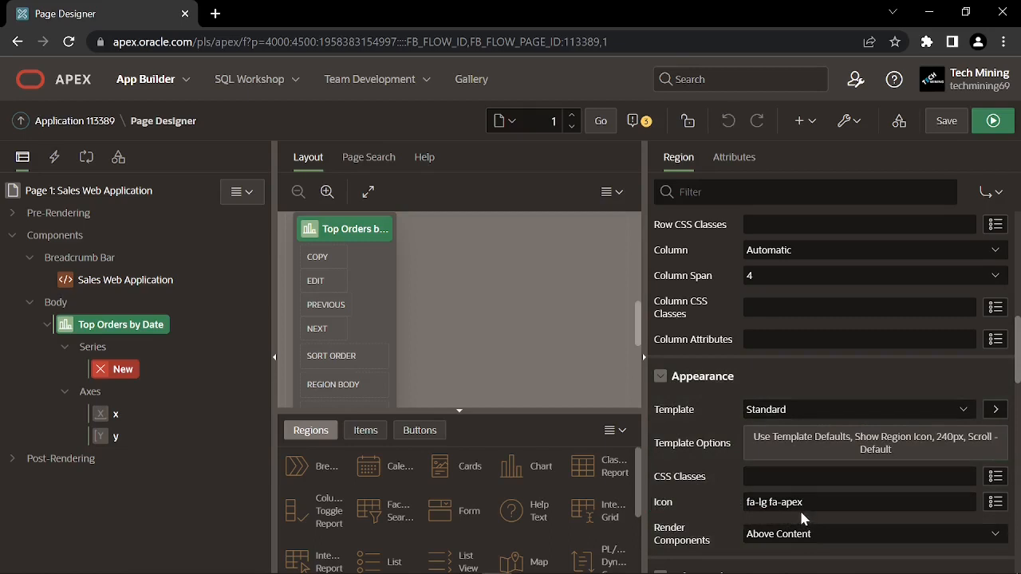
left_click(734, 162)
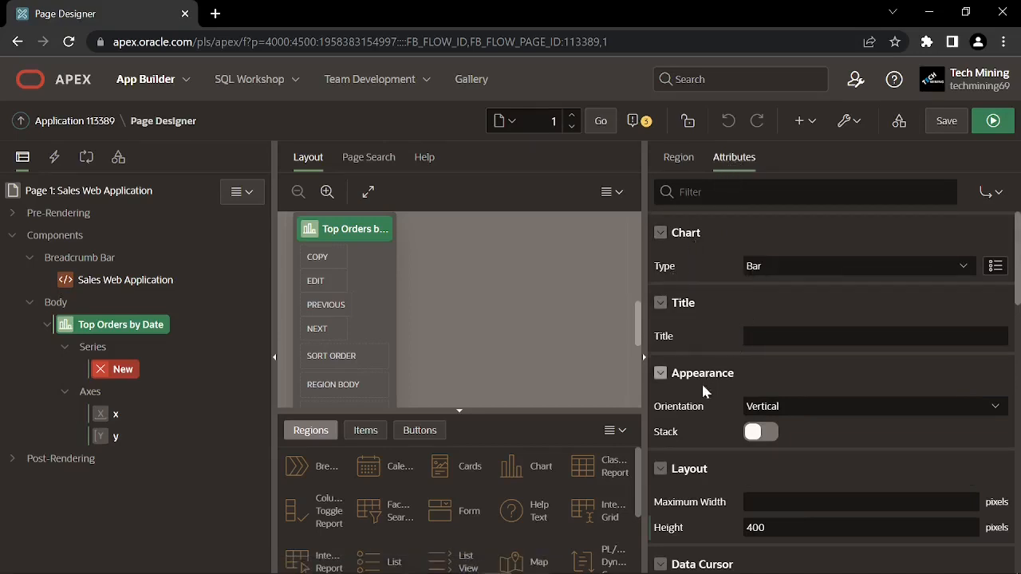
left_click(765, 409)
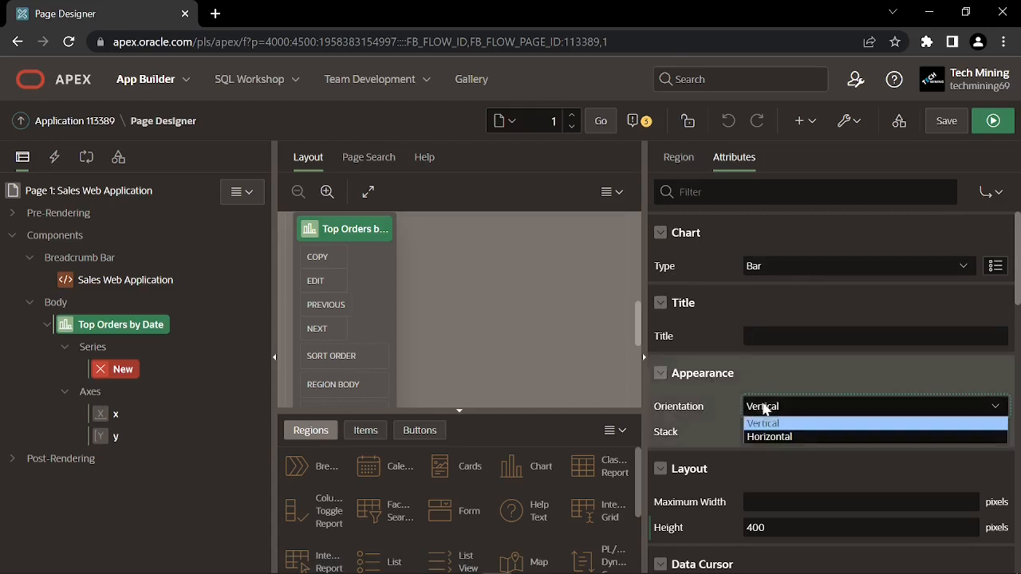
left_click(771, 437)
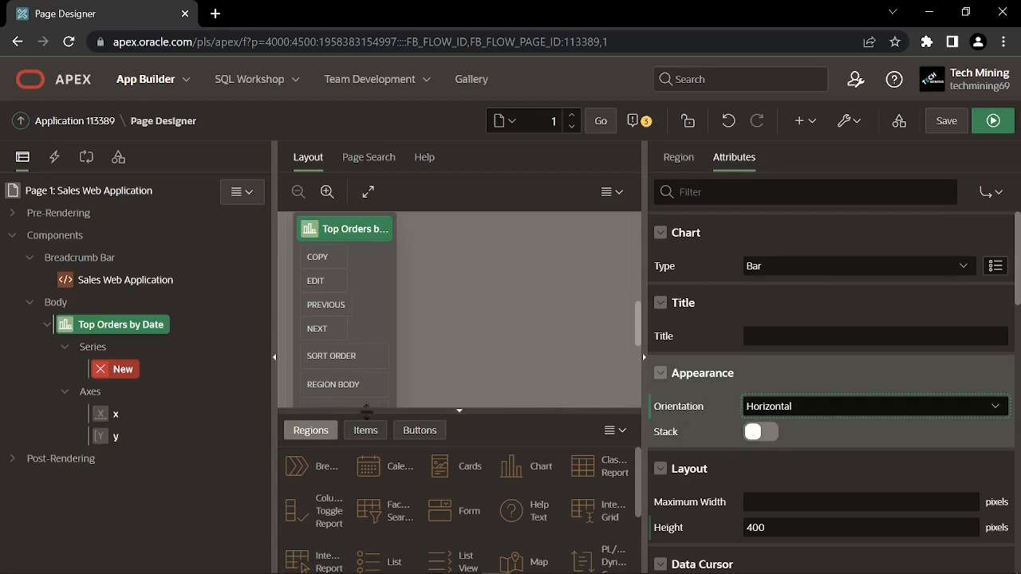
Set the source location of the Top Orders by Date chart's New series to Region Source
left_click(126, 371)
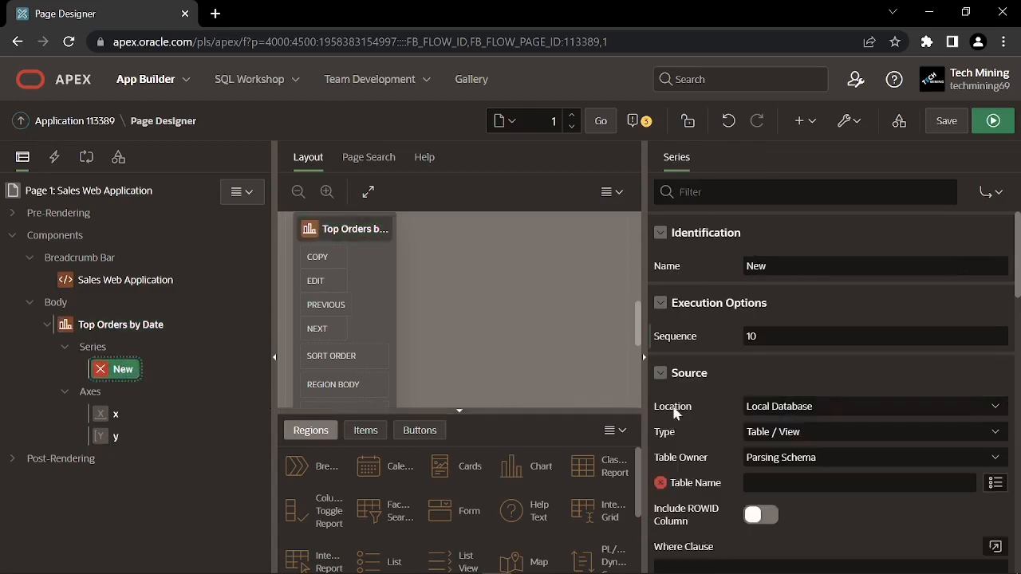
left_click(774, 408)
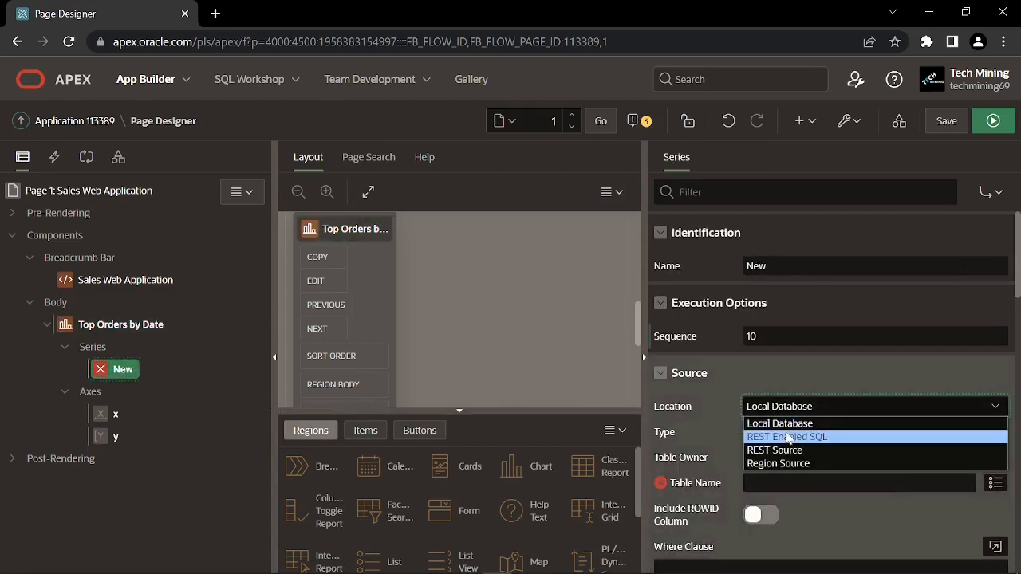
left_click(784, 463)
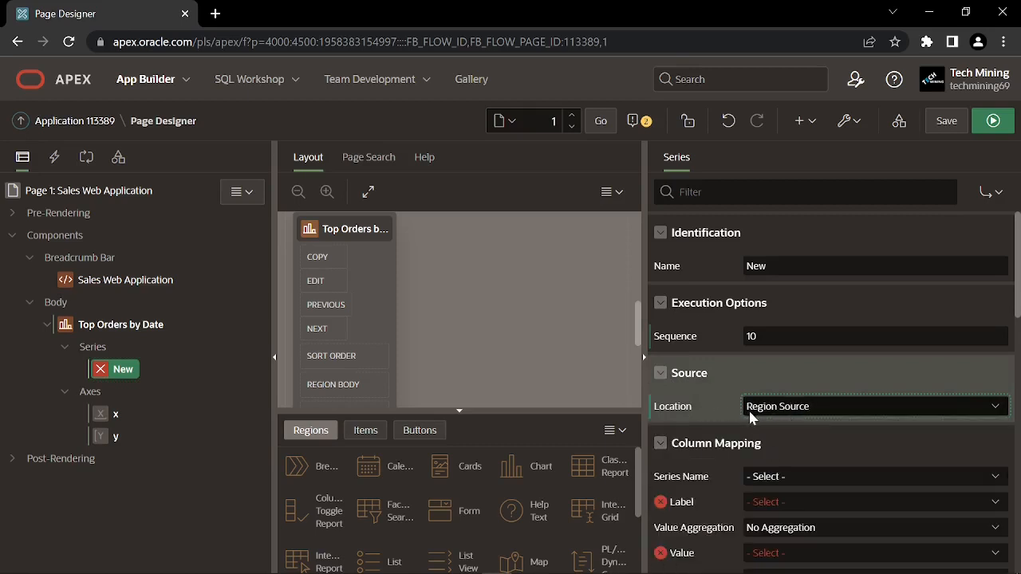
Map the series label to the ORDER_DAY column and its value to the SALES column
scroll(754, 407, "down", 1)
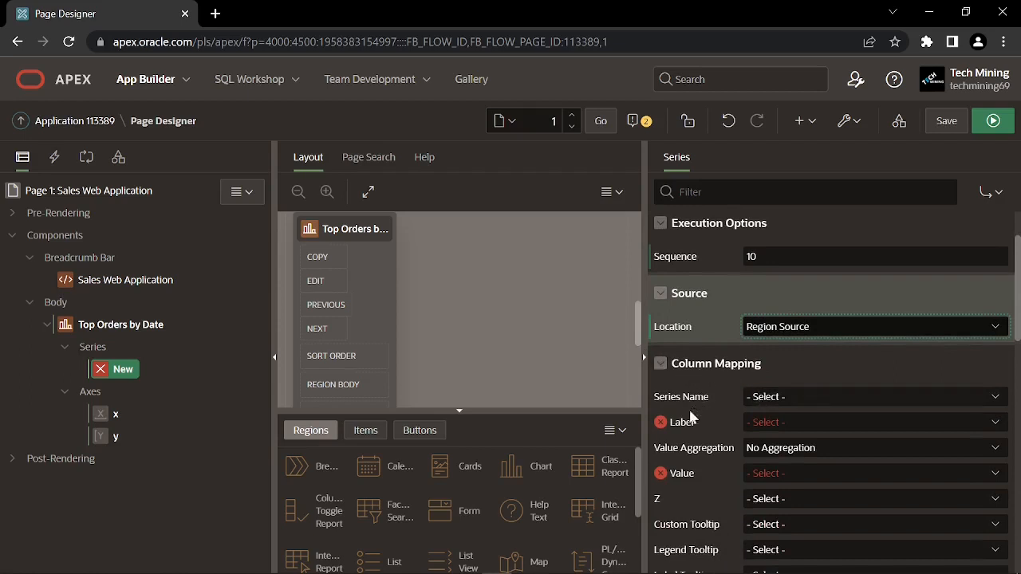
left_click(770, 427)
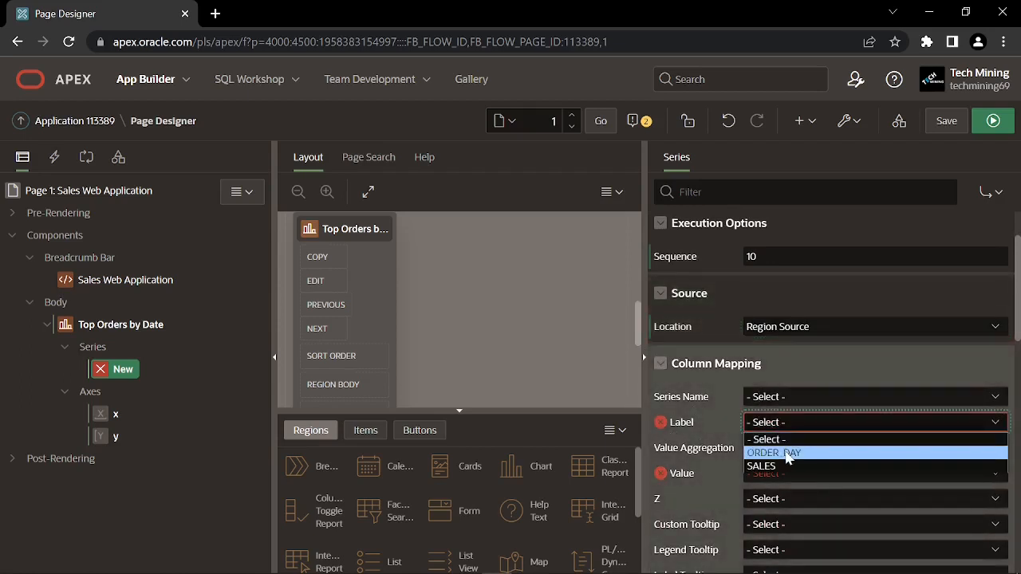
left_click(788, 454)
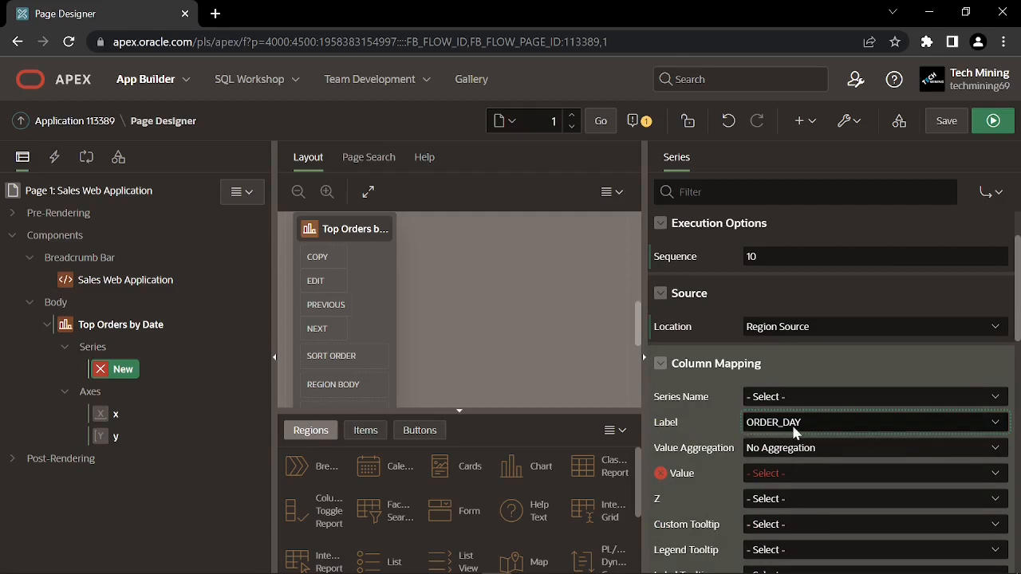
left_click(778, 478)
left_click(779, 503)
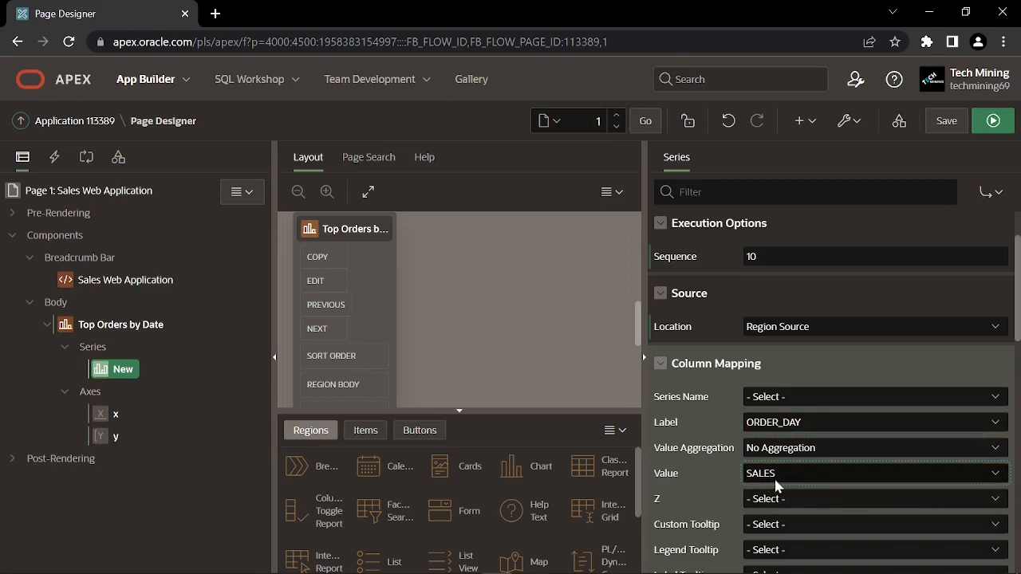
Give the chart series a link of type Redirect to Page in this Application with page 4 as its target
scroll(712, 479, "down", 2)
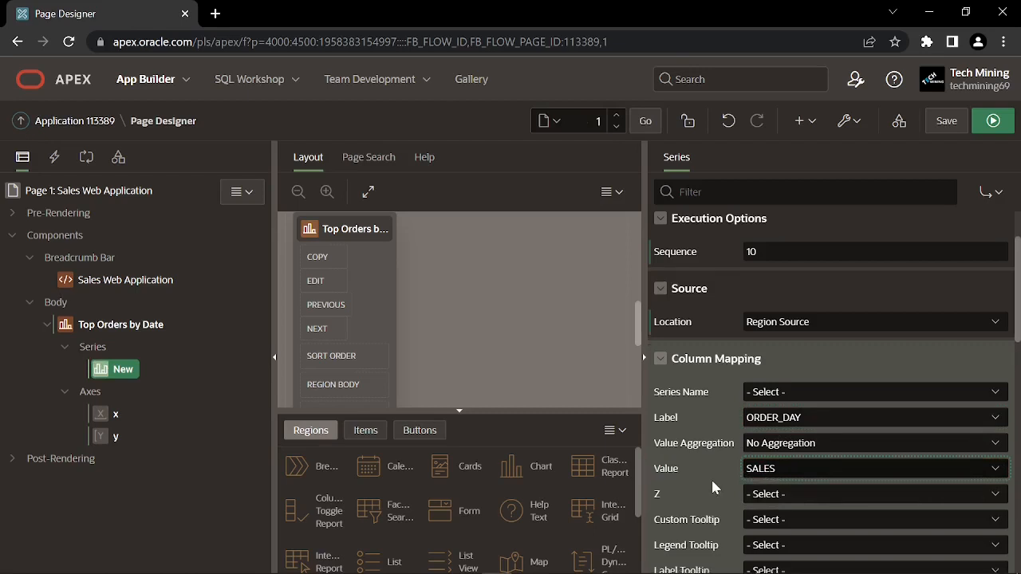
scroll(711, 477, "down", 1)
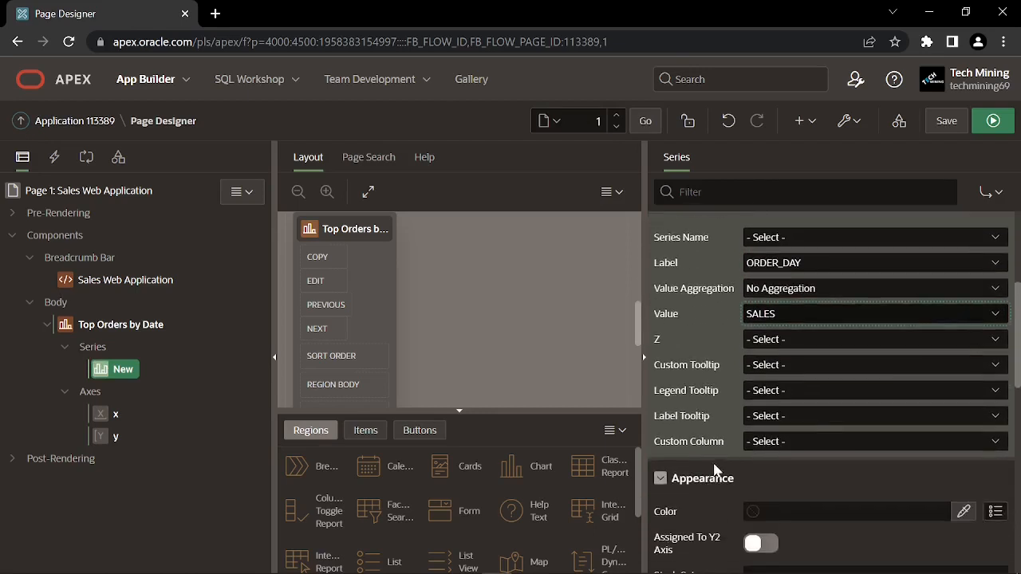
scroll(711, 477, "down", 1)
scroll(714, 467, "down", 1)
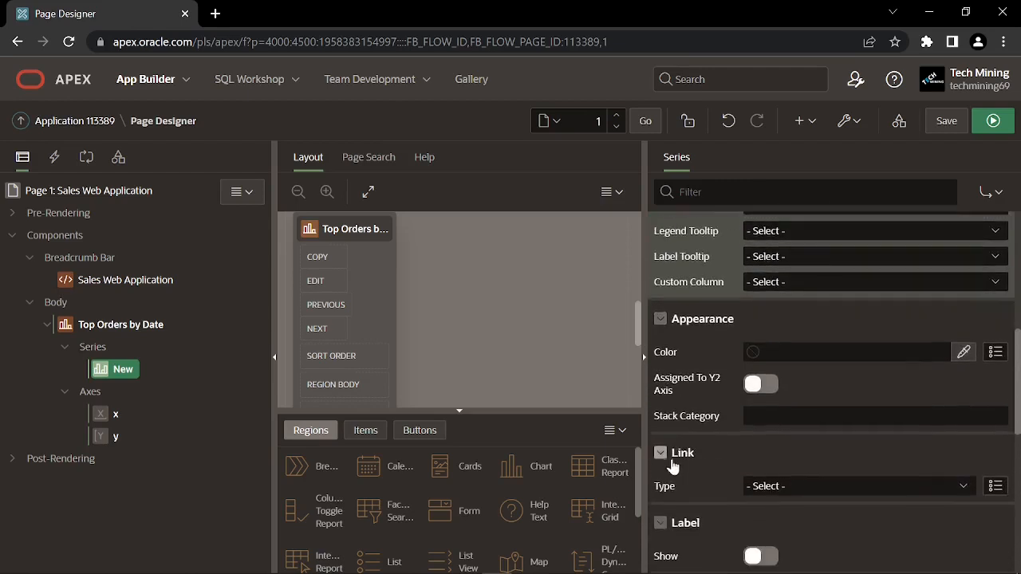
left_click(772, 493)
left_click(786, 516)
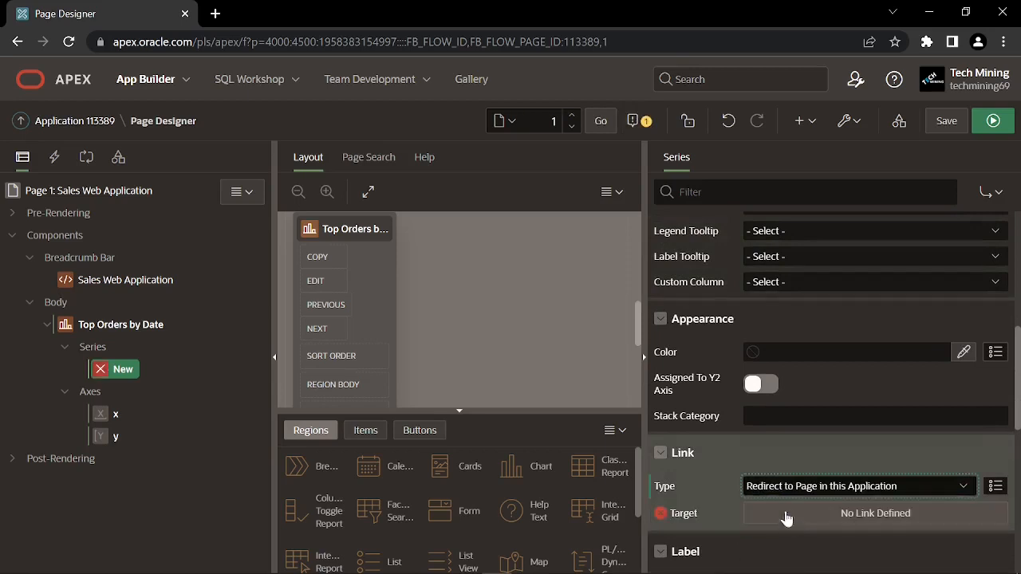
scroll(754, 479, "down", 1)
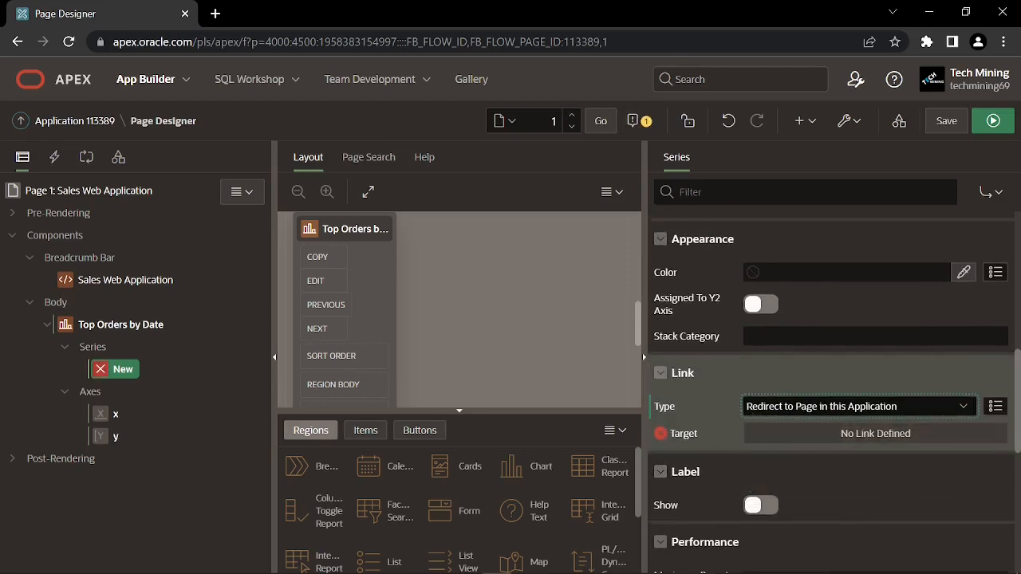
left_click(797, 437)
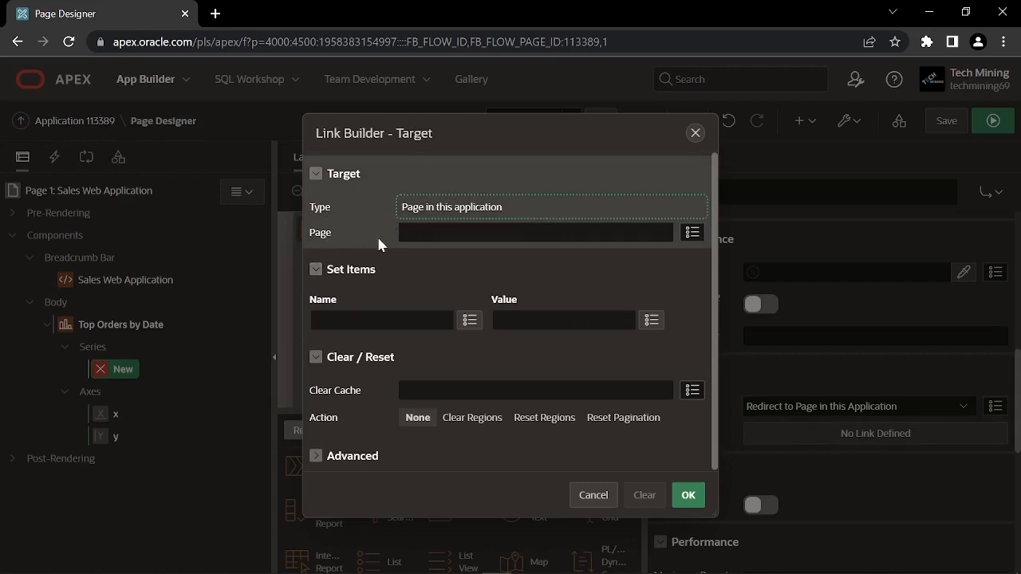
left_click(435, 233)
type("4")
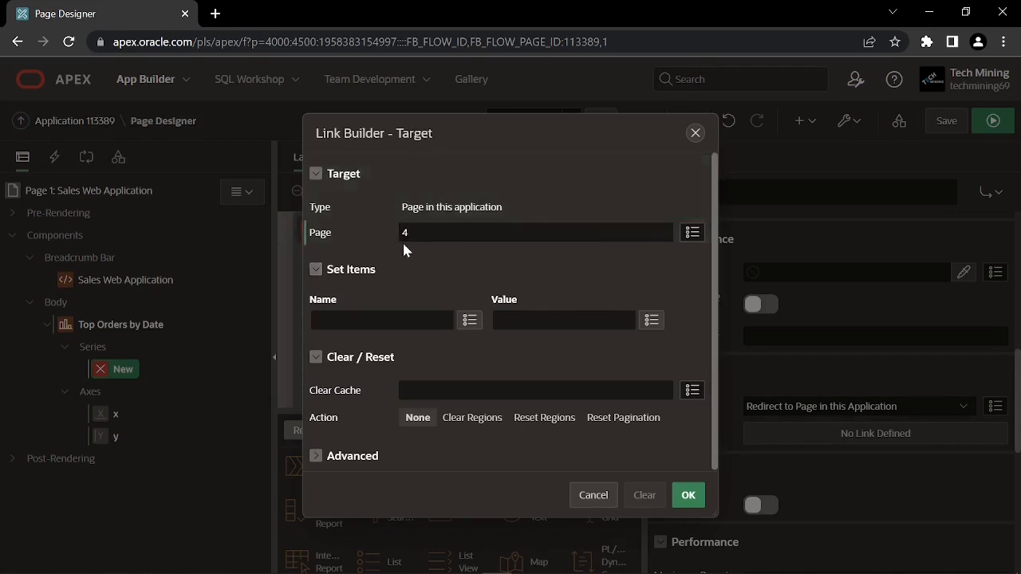
left_click(685, 496)
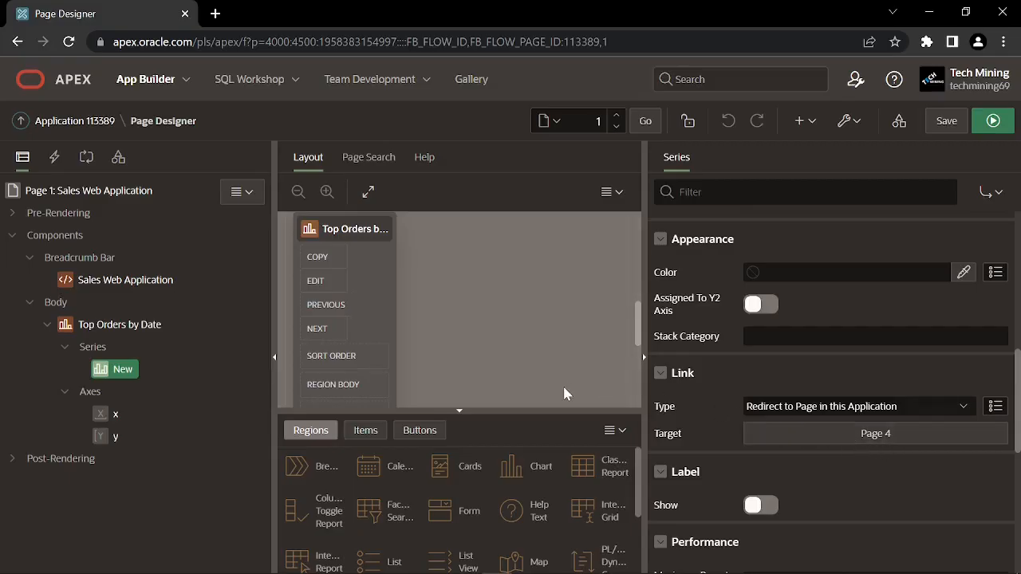
Create a new page region titled Sales for This Month and set its type to Classic Report
left_click(55, 236)
right_click(58, 242)
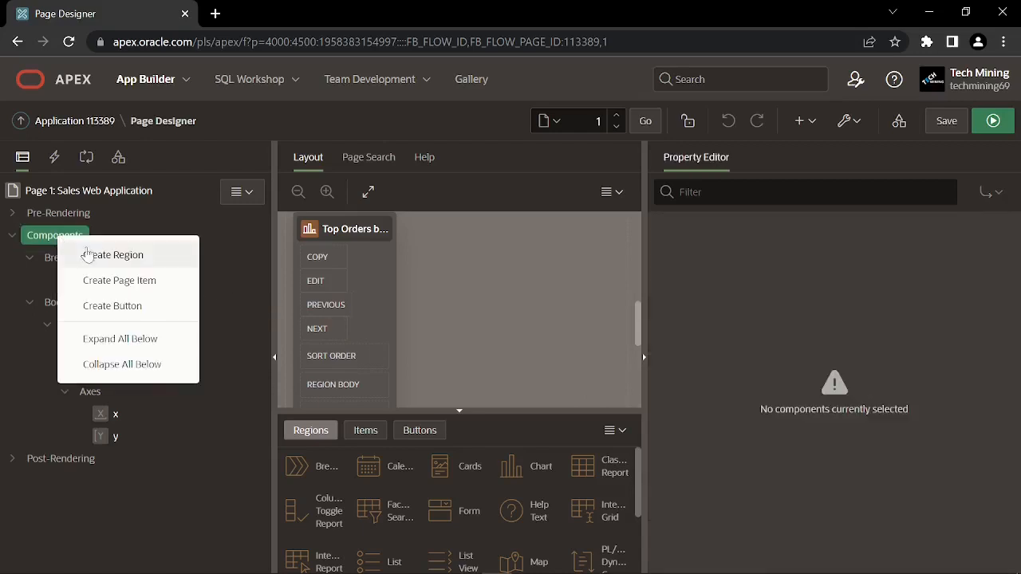
left_click(102, 256)
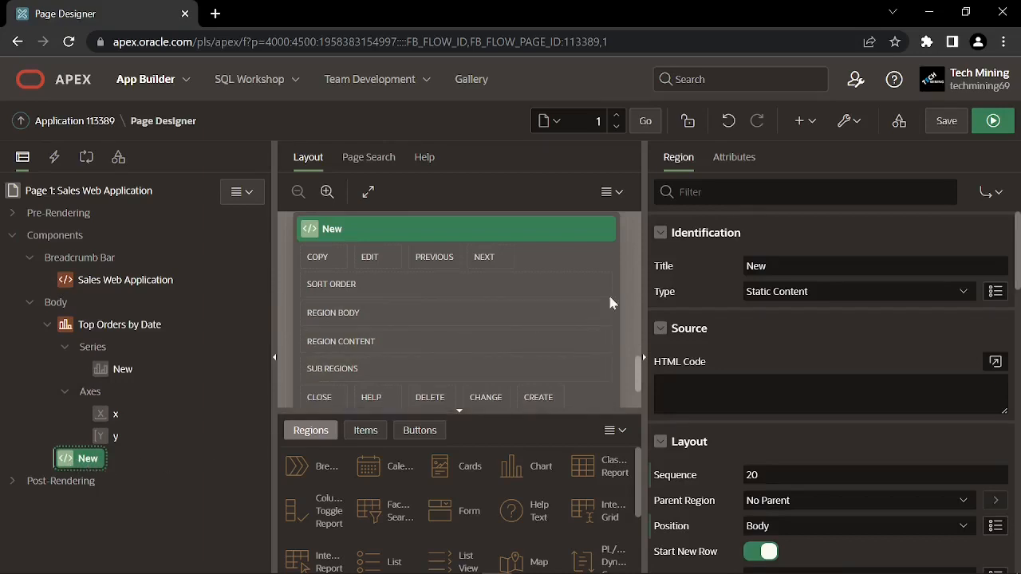
left_click_drag(769, 266, 737, 283)
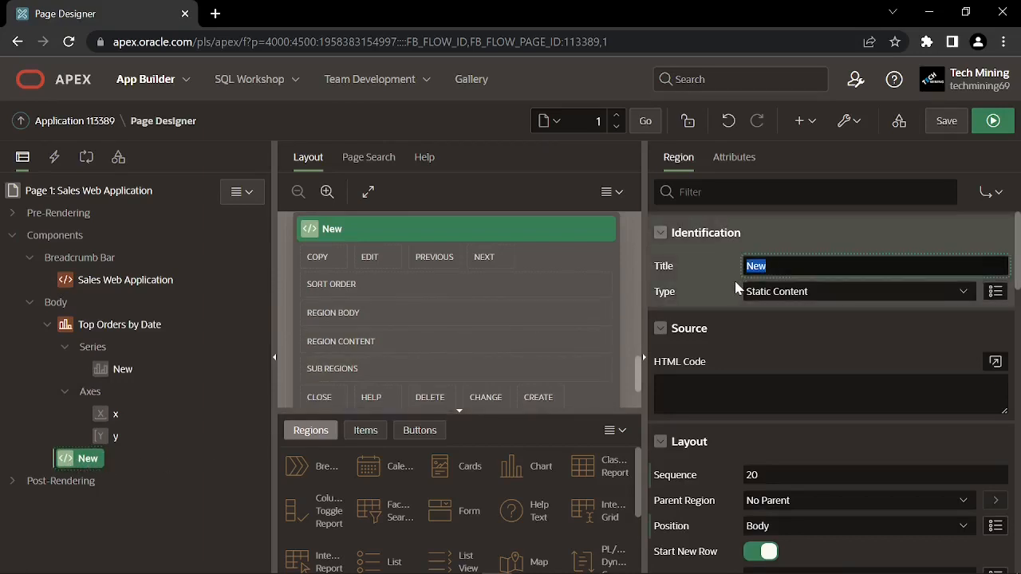
type("Sales for This Month")
left_click(766, 295)
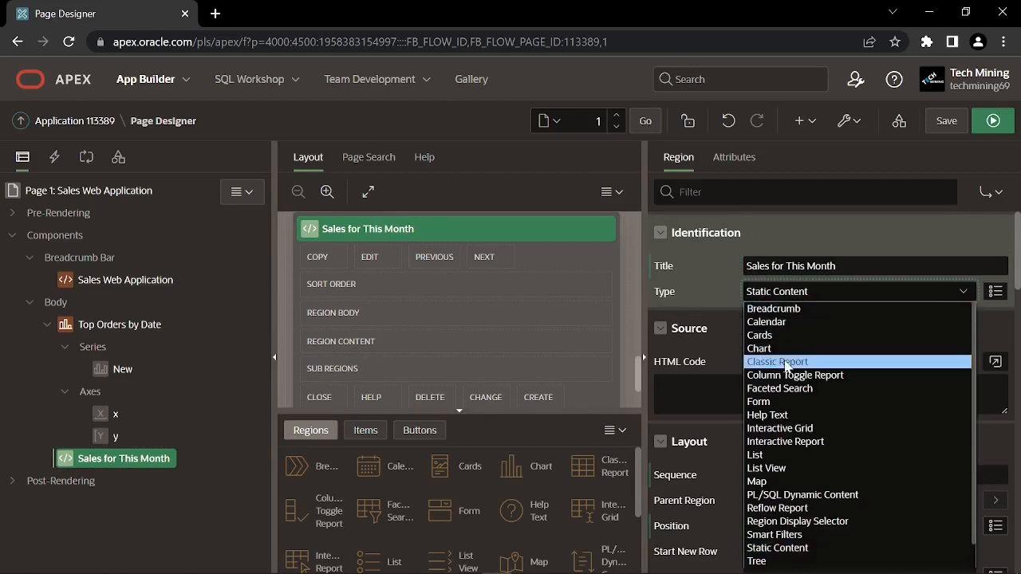
left_click(778, 361)
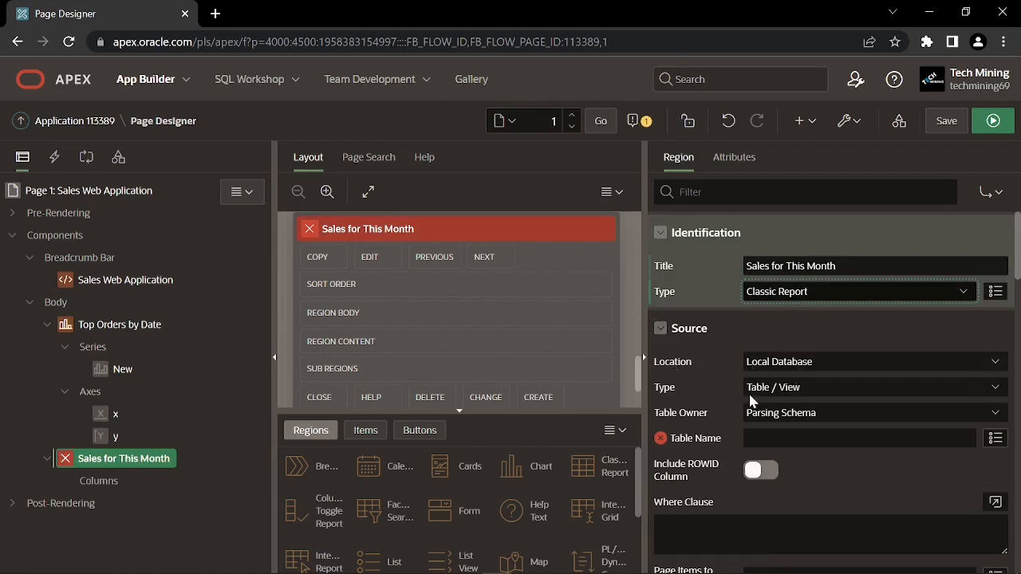
Set the Sales for This Month region's source type to SQL Query, open its query for editing, and switch to File Explorer to open 4.3.2.txt
left_click(801, 391)
left_click(793, 418)
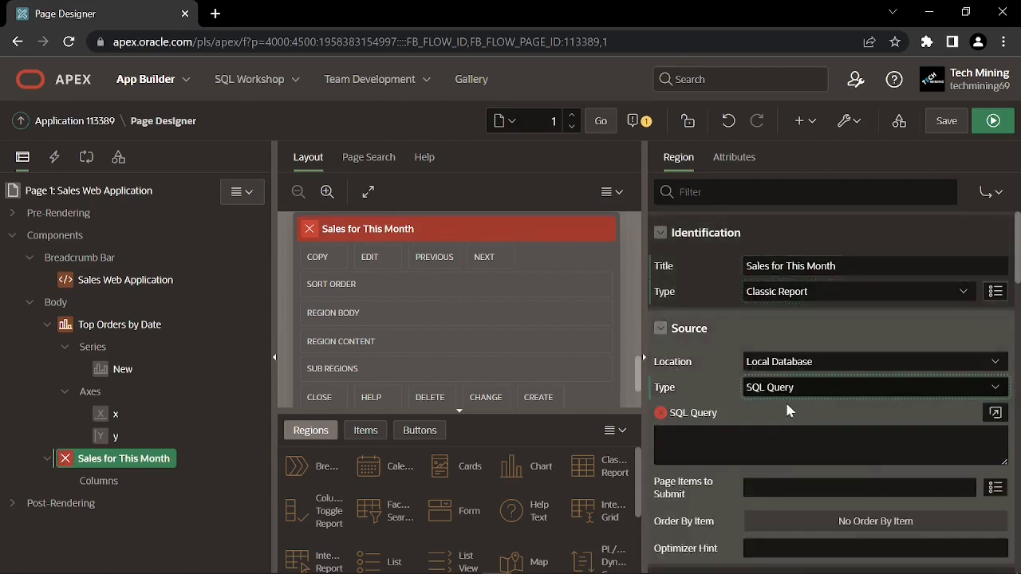
left_click(995, 412)
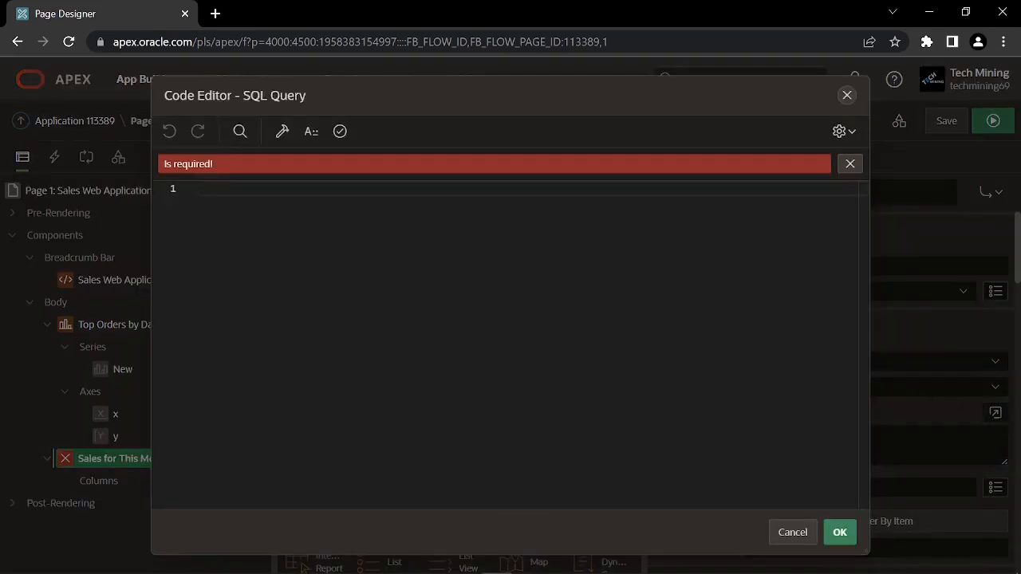
key("alt+Tab")
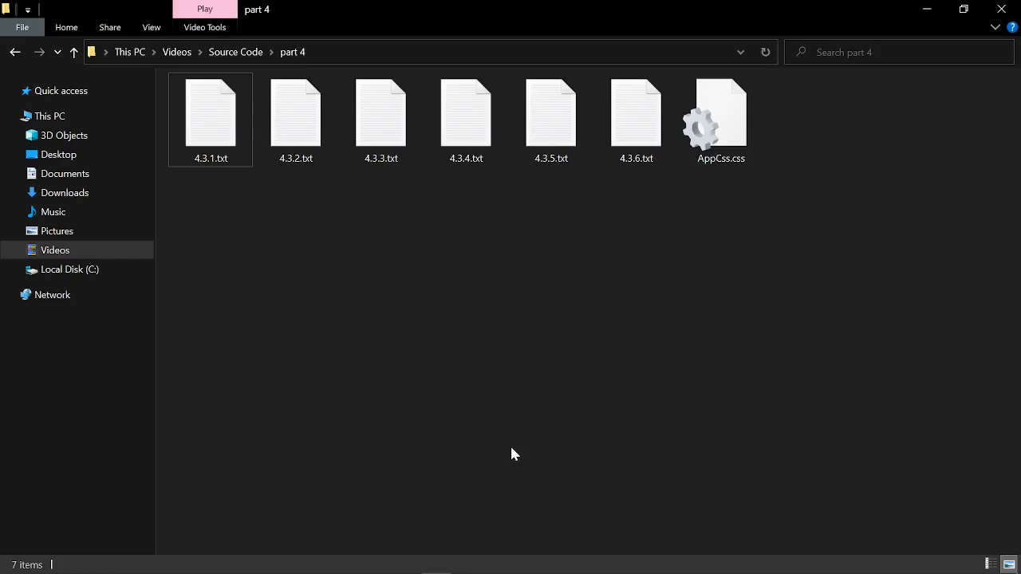
double_click(311, 142)
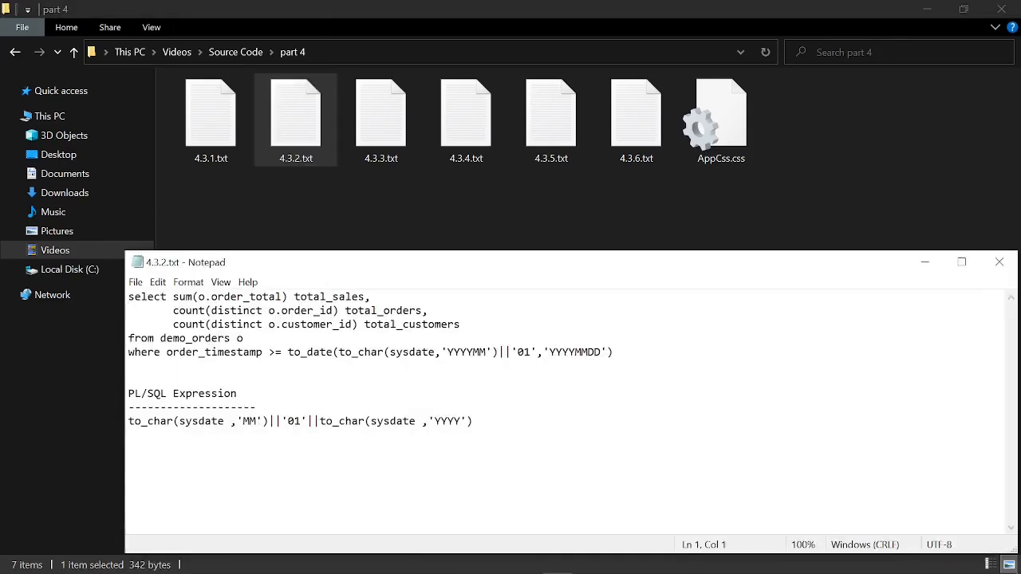
Copy only the demo_orders select statement from 4.3.2.txt into the region's SQL query in APEX, validate it and accept it
left_click_drag(128, 297, 615, 365)
key("ctrl+c")
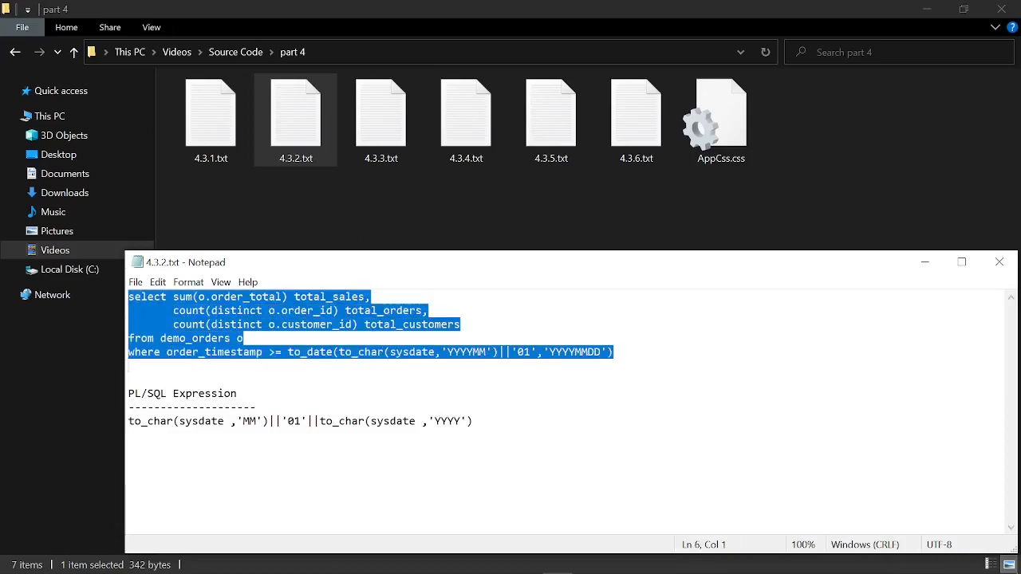
key("alt+Tab")
key("ctrl+v")
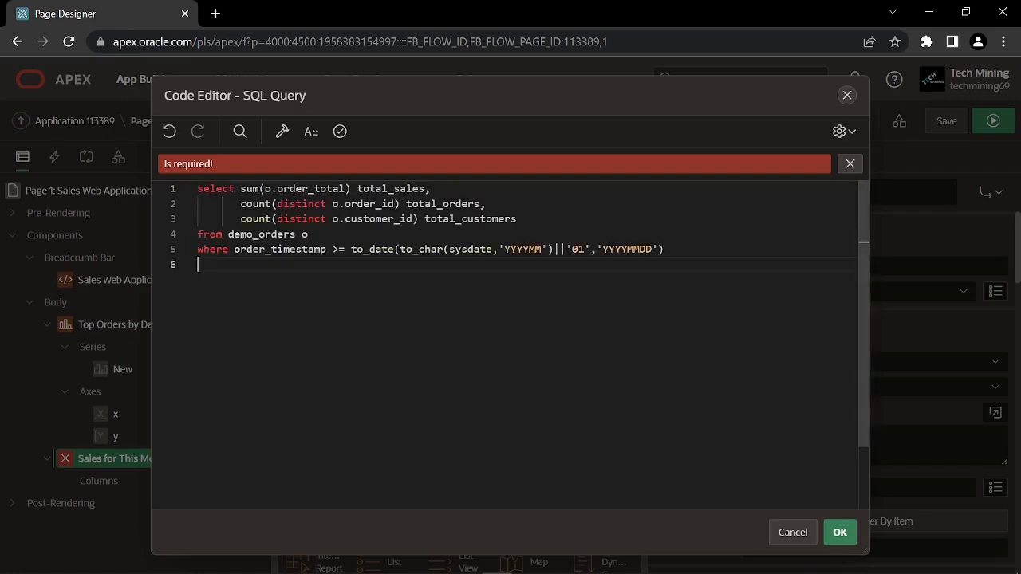
left_click(340, 132)
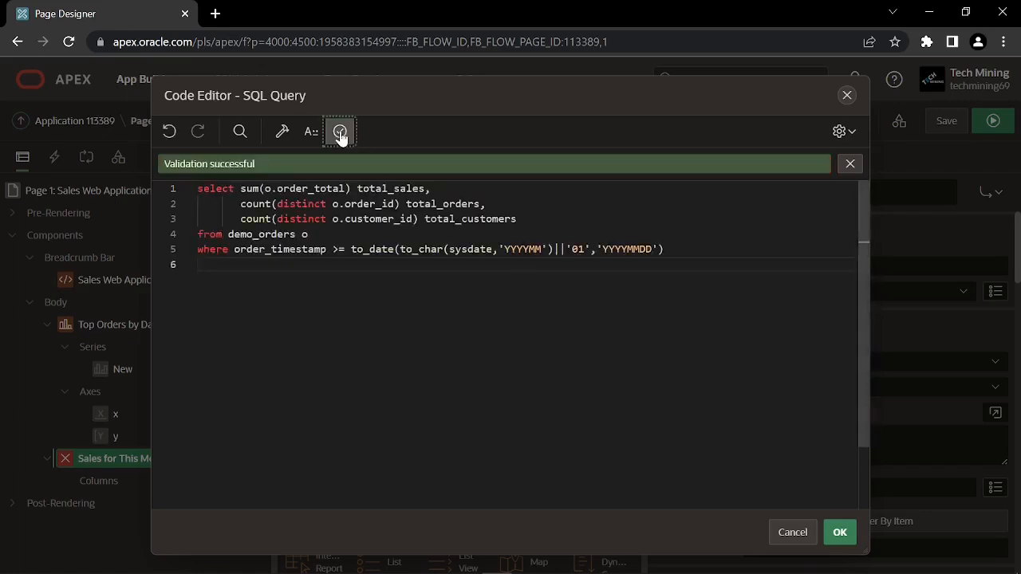
left_click(839, 533)
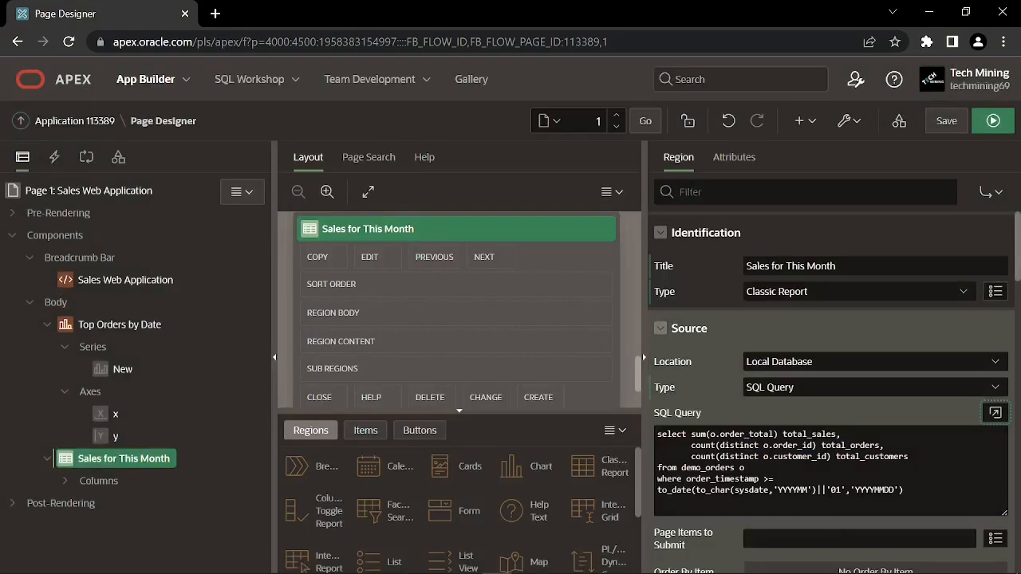
Turn off Start New Row in the layout properties of the Sales for This Month region
scroll(775, 472, "down", 4)
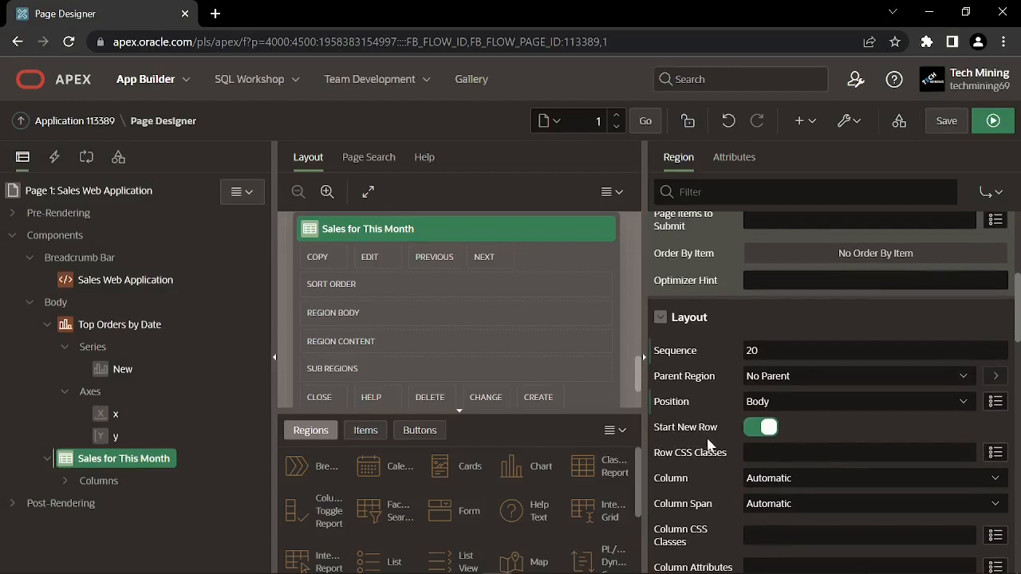
left_click(760, 430)
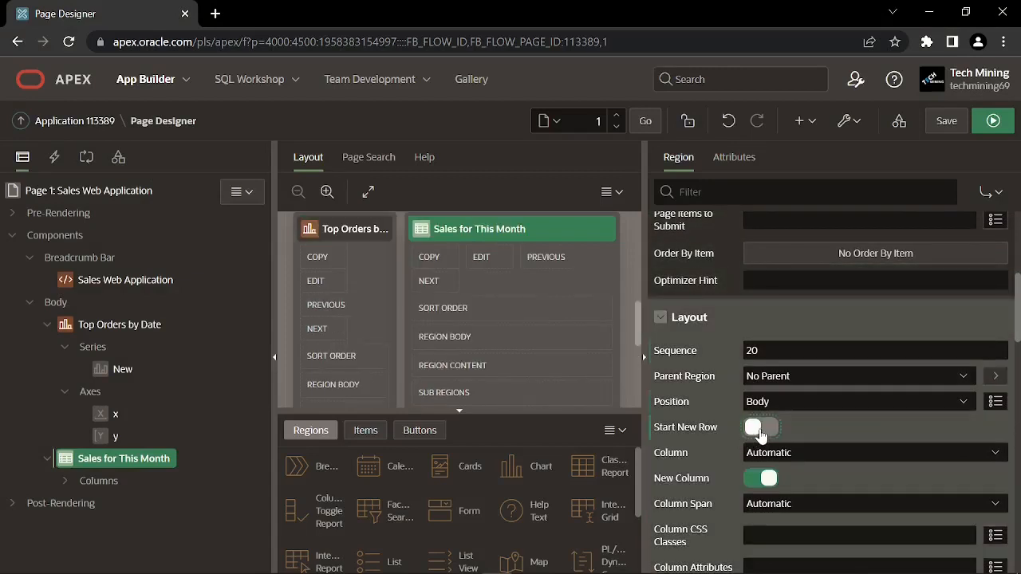
Place the Sales for This Month region in layout column 5 with a column span of 4
left_click(764, 455)
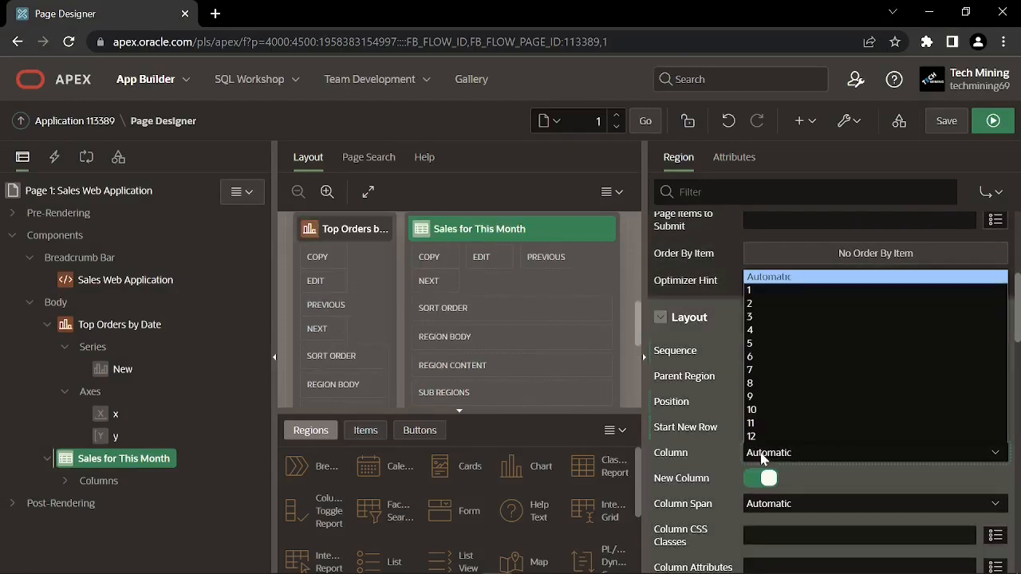
left_click(789, 343)
scroll(778, 428, "down", 1)
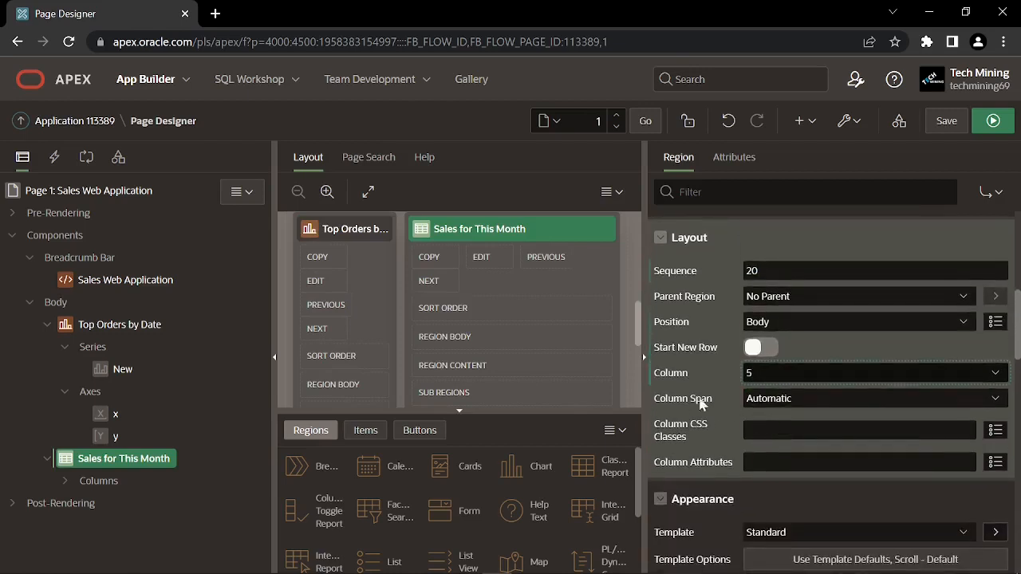
left_click(774, 402)
left_click(764, 467)
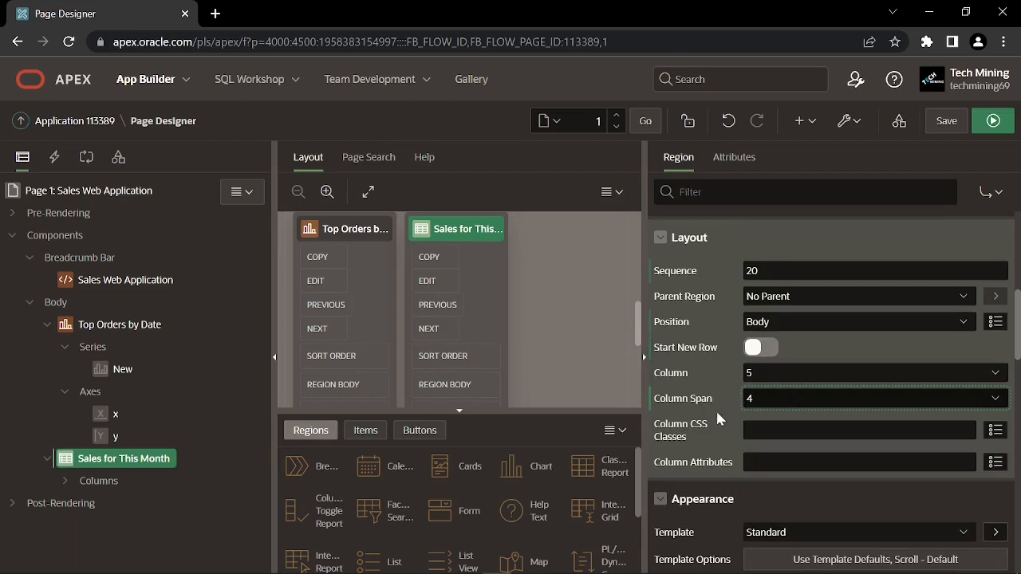
Set the Sales for This Month region's body height to 240px in its template options and save the page
scroll(701, 421, "down", 1)
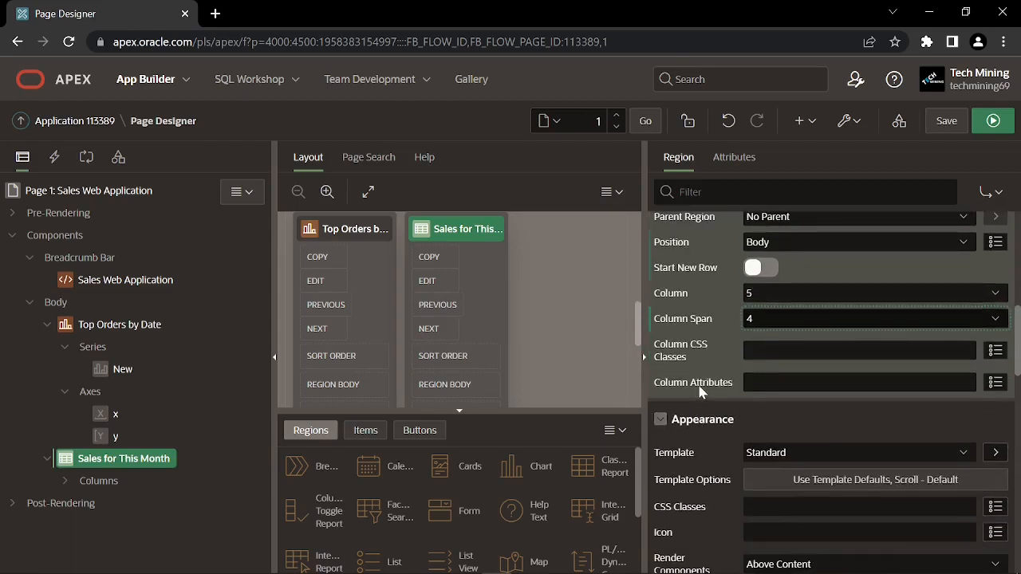
scroll(702, 391, "down", 1)
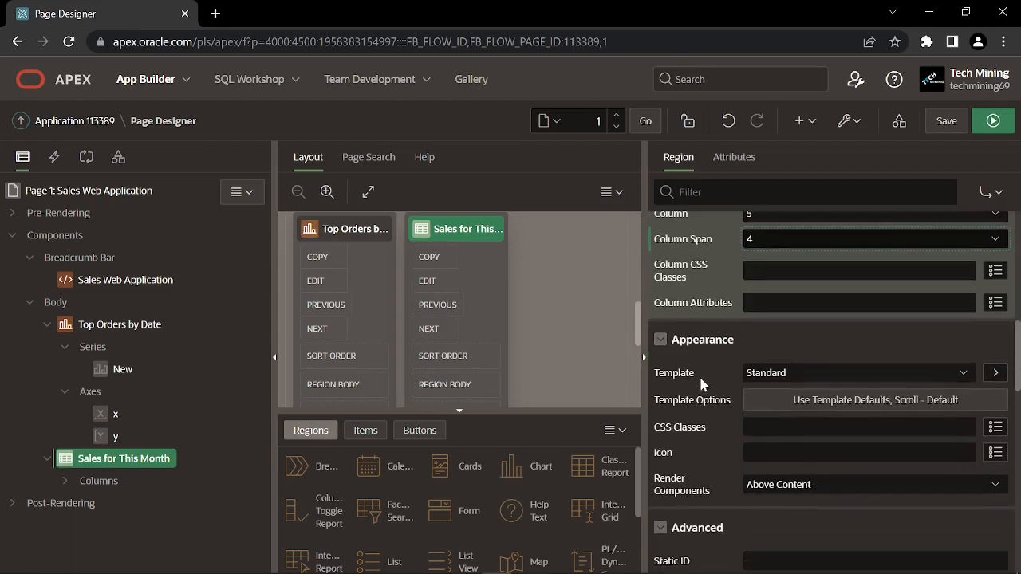
left_click(809, 399)
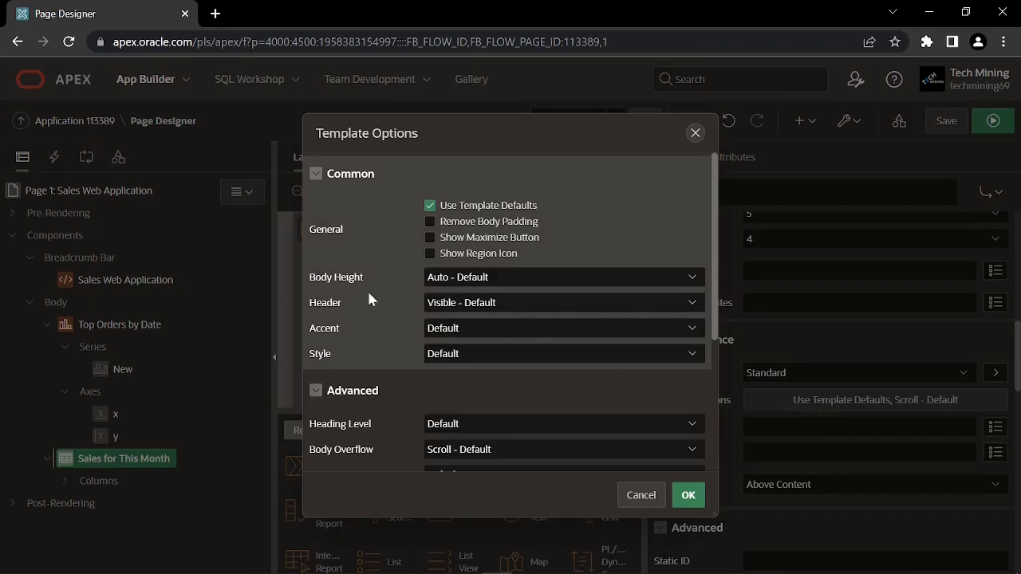
left_click(462, 280)
left_click(458, 308)
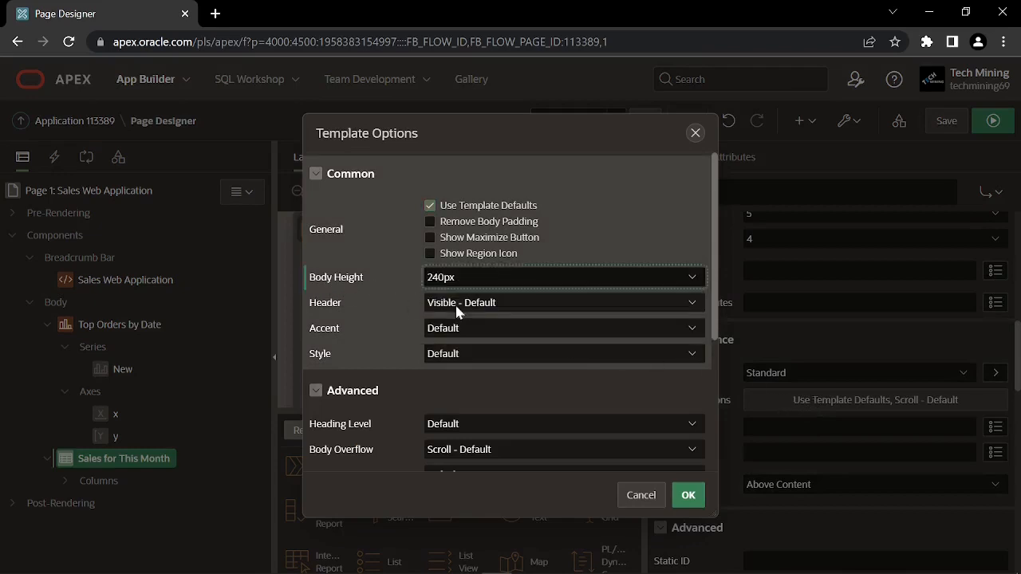
left_click(689, 494)
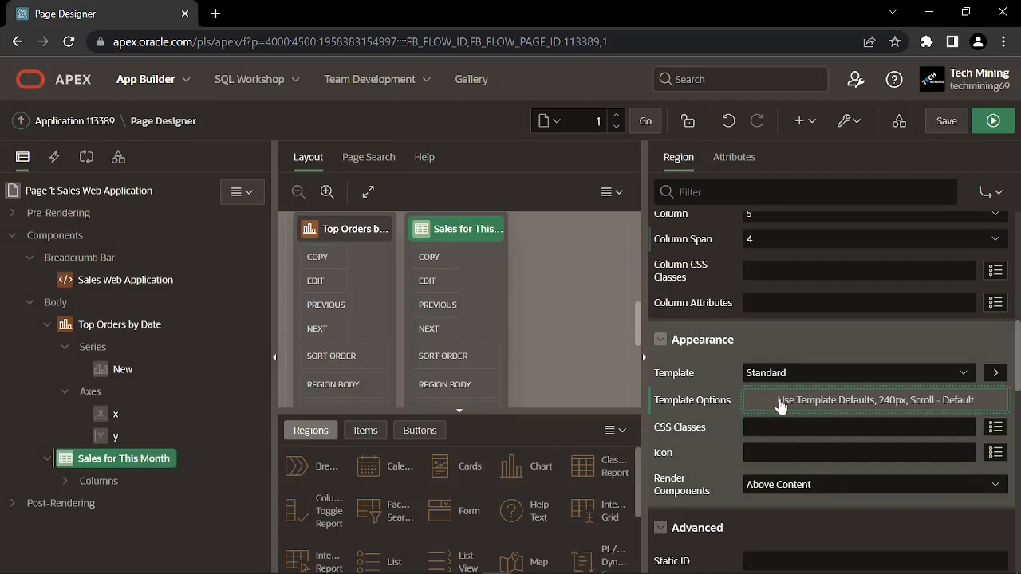
key("ctrl+alt+s")
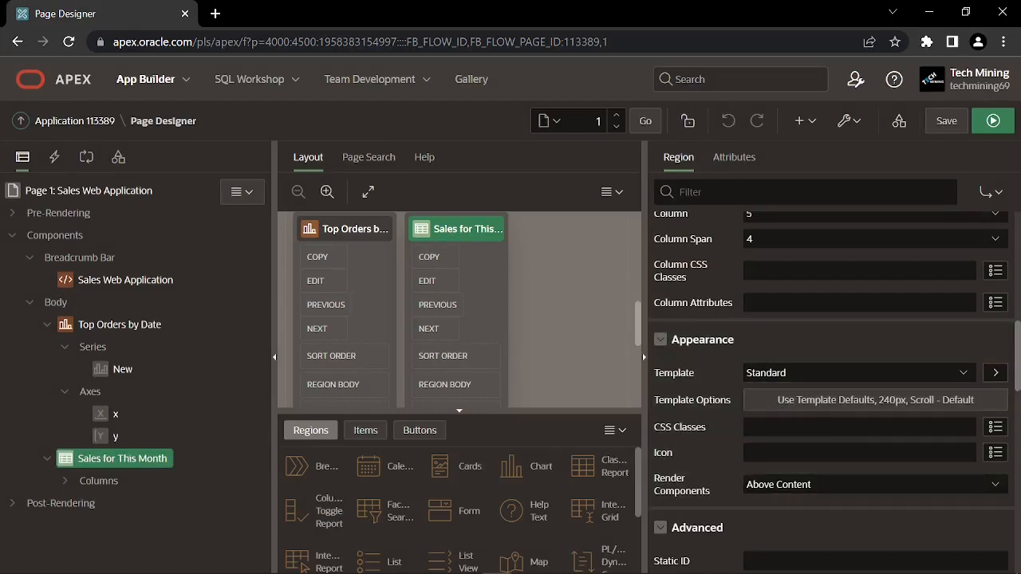
Create a page item named P1_THIS_MONTH in the Sales for This Month region and set its type to Hidden
right_click(145, 461)
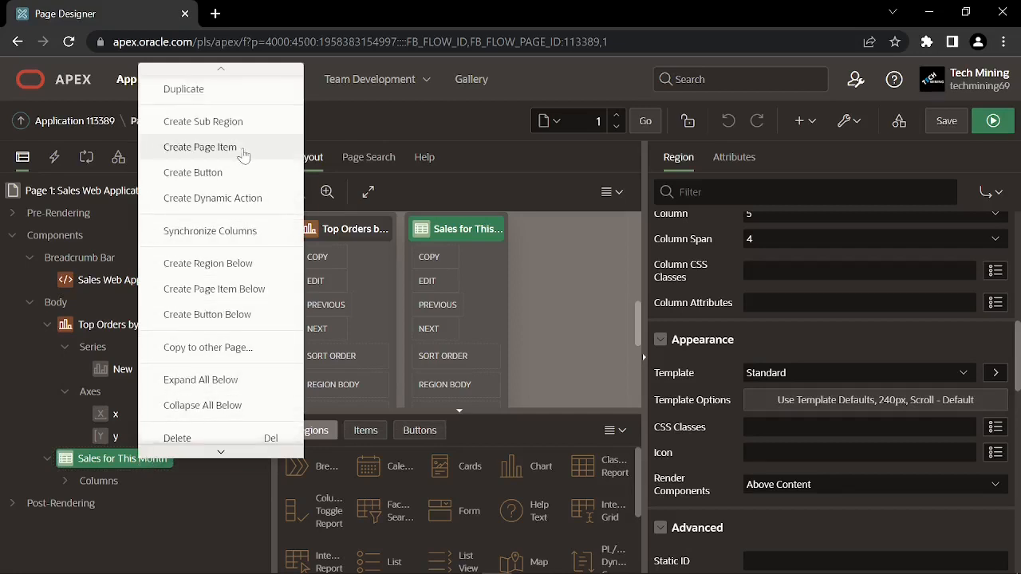
left_click(200, 148)
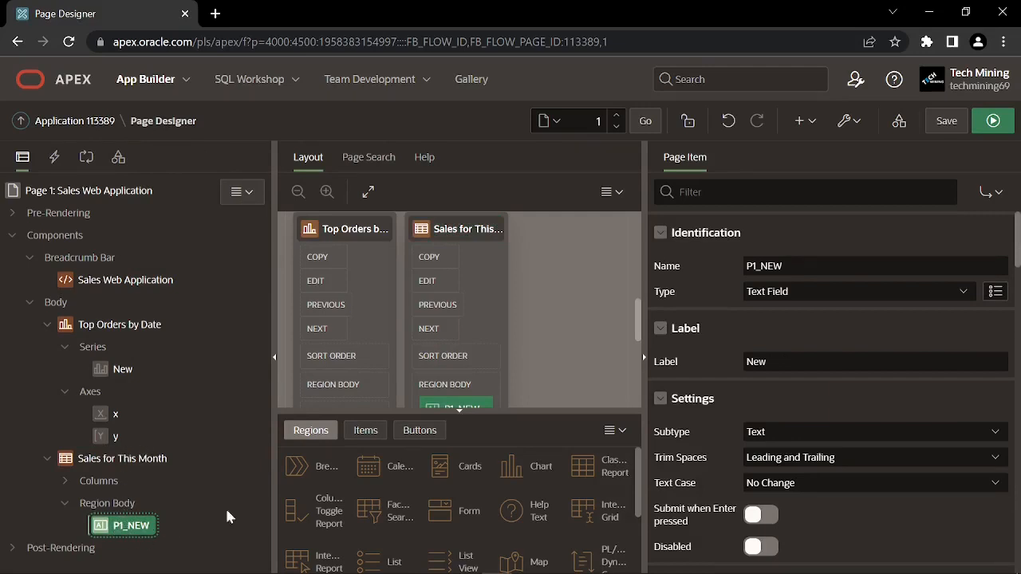
left_click(735, 275)
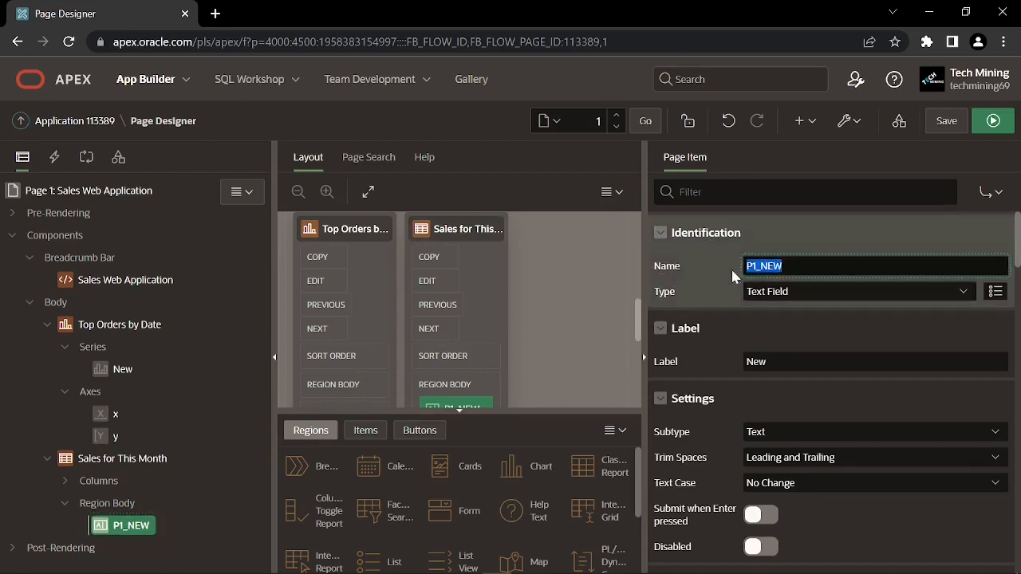
type("P1_THIS_MONTH")
left_click(776, 292)
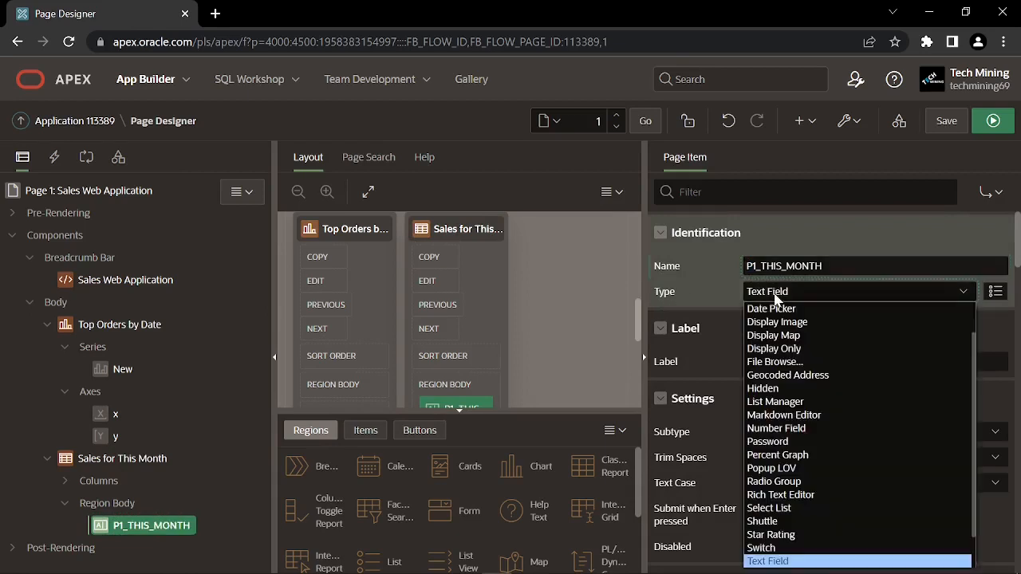
left_click(776, 390)
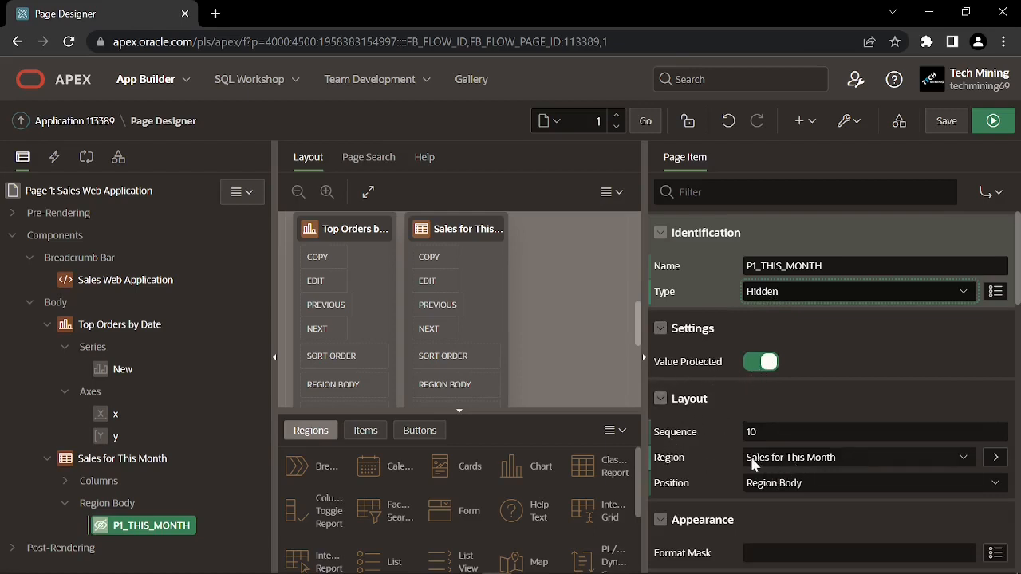
Set the source type of the P1_THIS_MONTH item to Expression
scroll(686, 446, "down", 2)
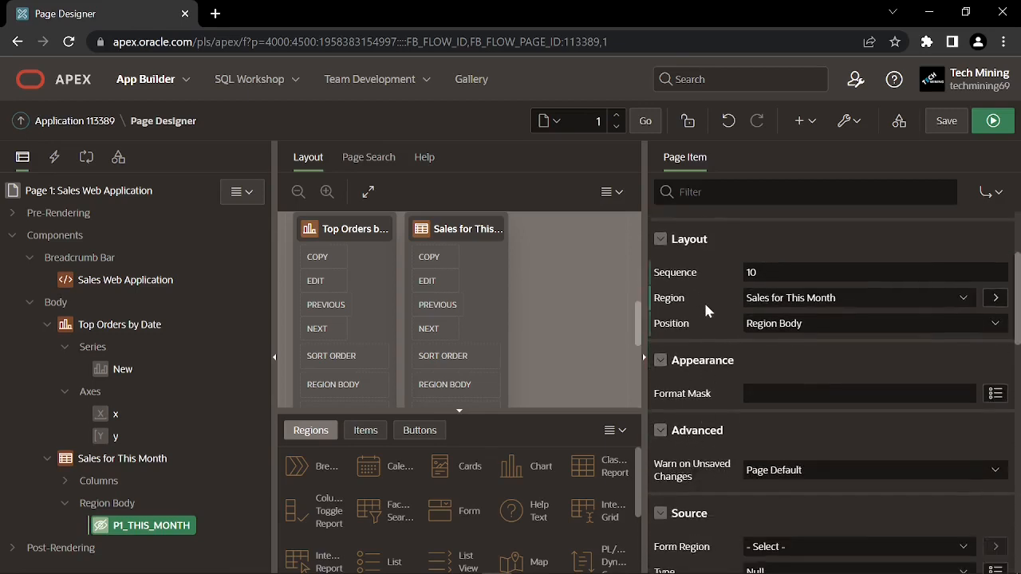
scroll(707, 309, "down", 2)
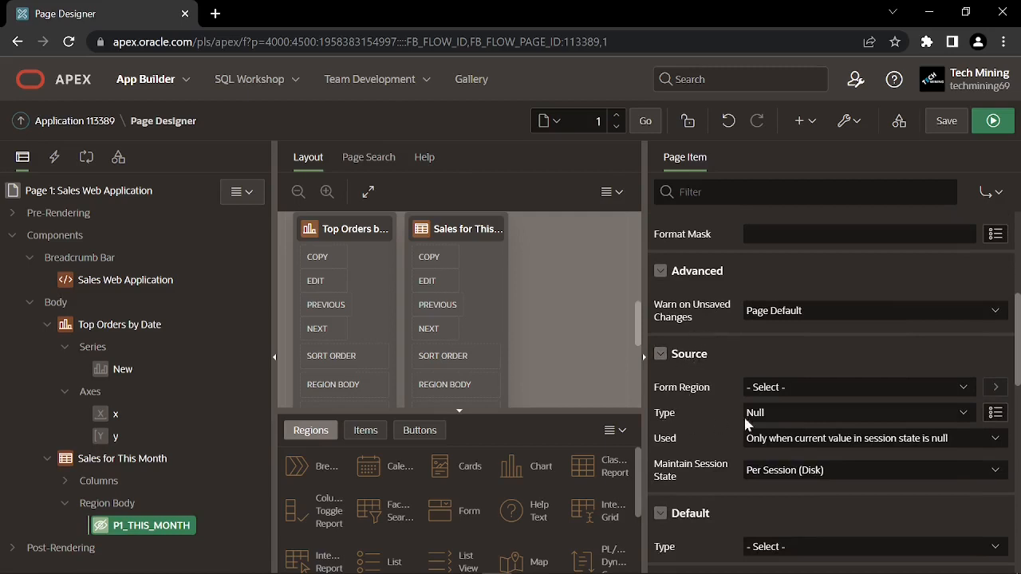
left_click(778, 412)
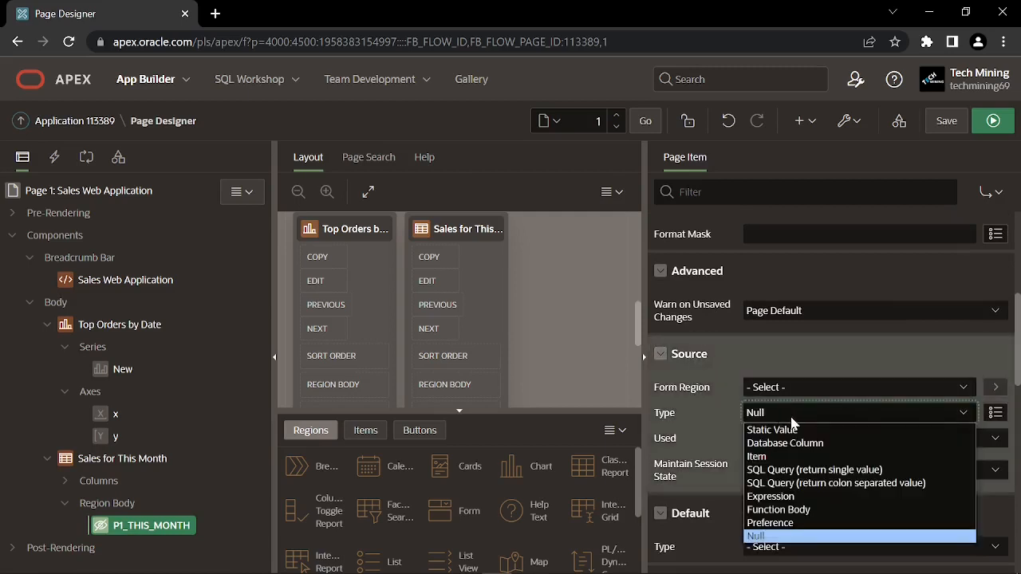
left_click(778, 496)
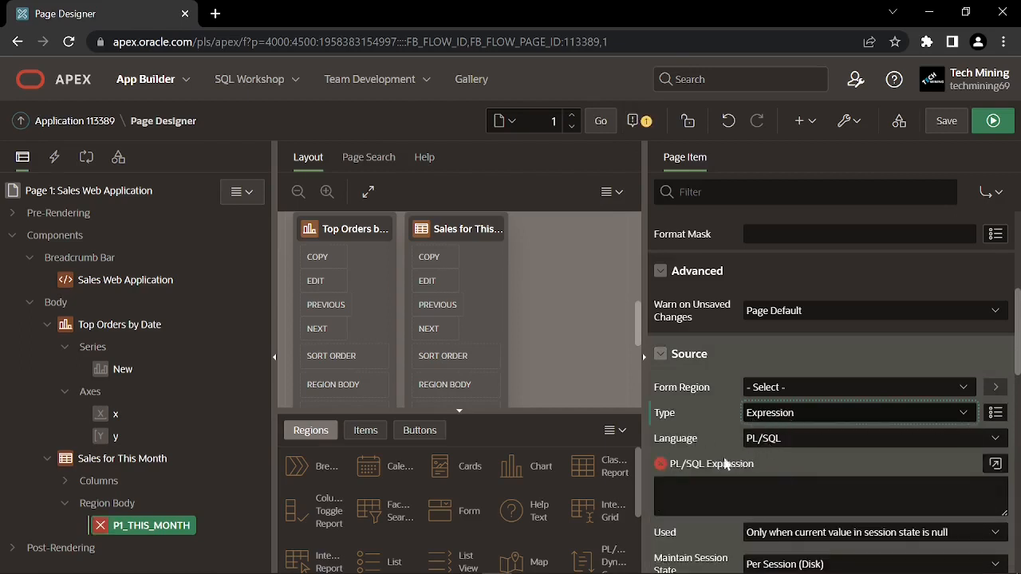
Copy the to_char expression from 4.3.2.txt into P1_THIS_MONTH's PL/SQL Expression, validate and accept it, and save the page
left_click(996, 463)
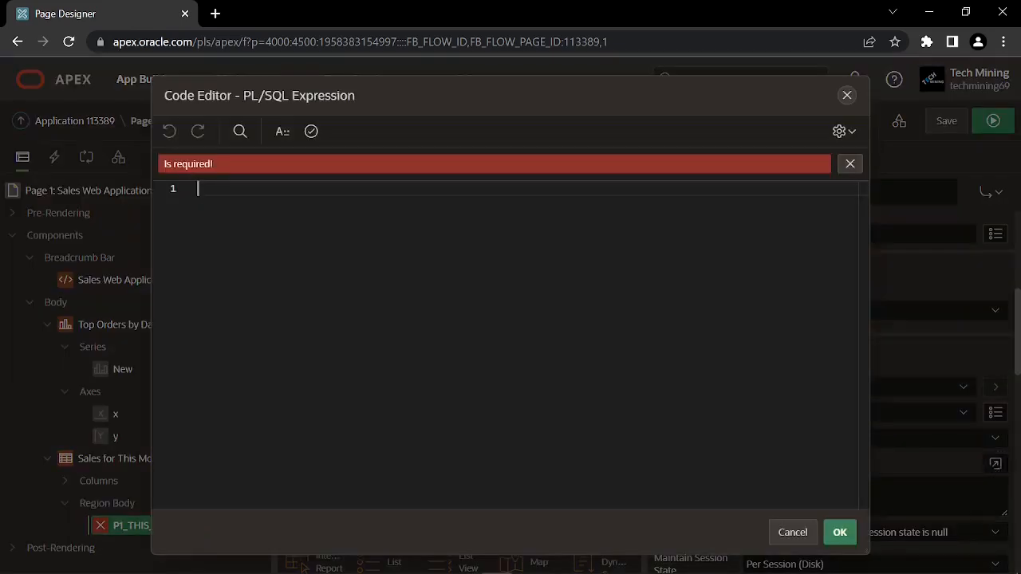
key("alt+Tab")
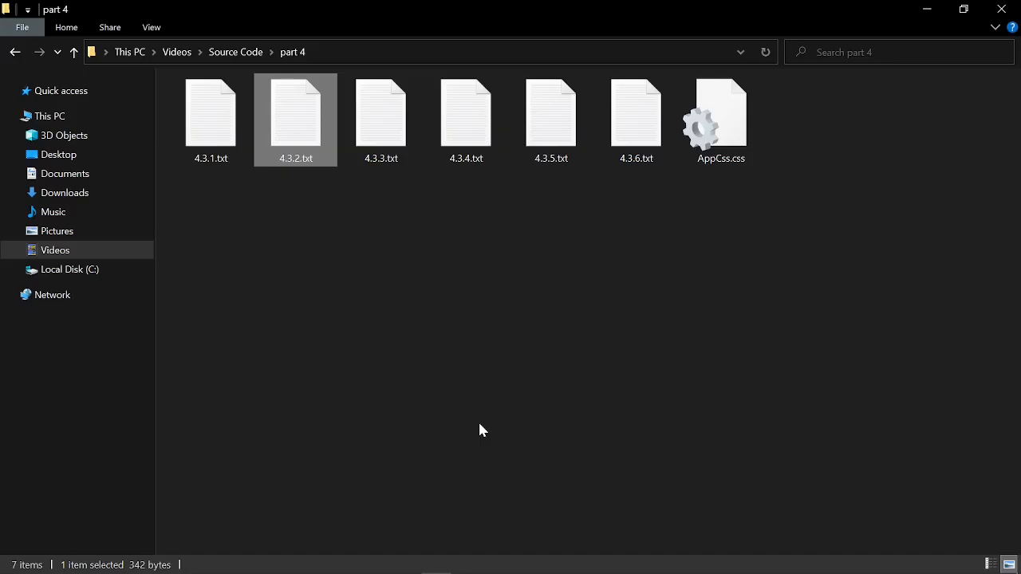
double_click(303, 135)
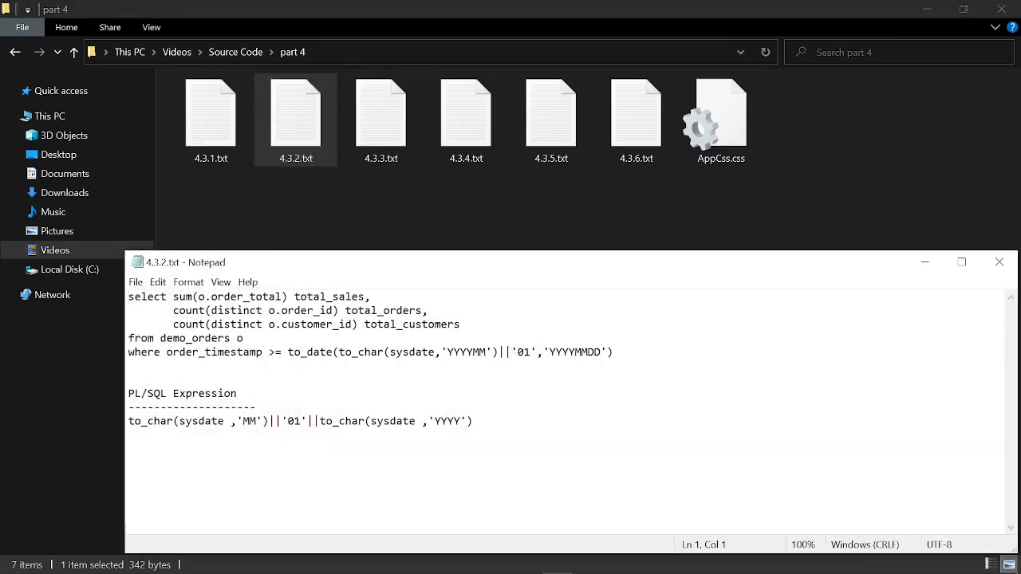
left_click_drag(129, 421, 474, 421)
key("ctrl+c")
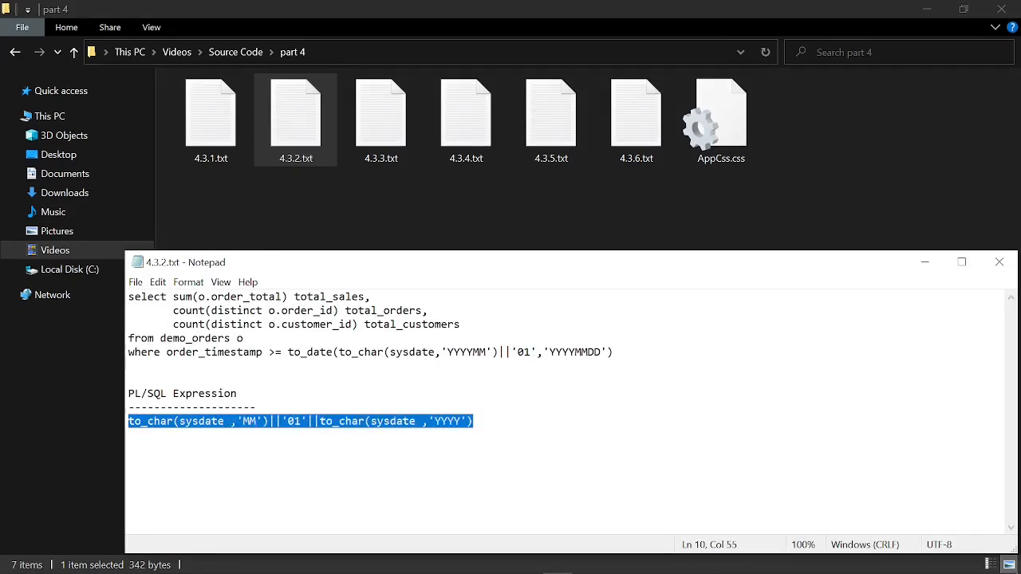
key("alt+Tab")
key("ctrl+v")
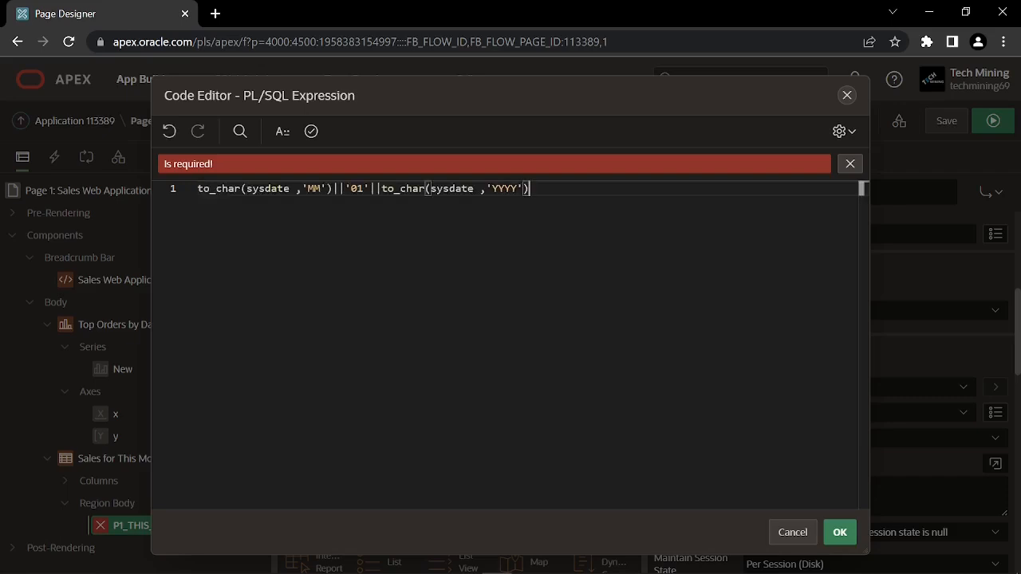
left_click(311, 134)
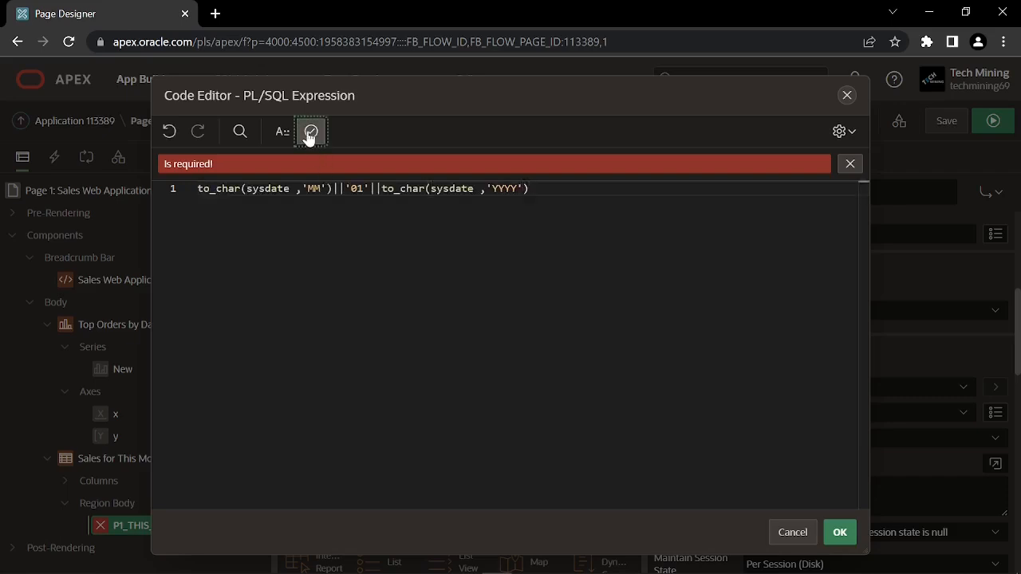
left_click(310, 134)
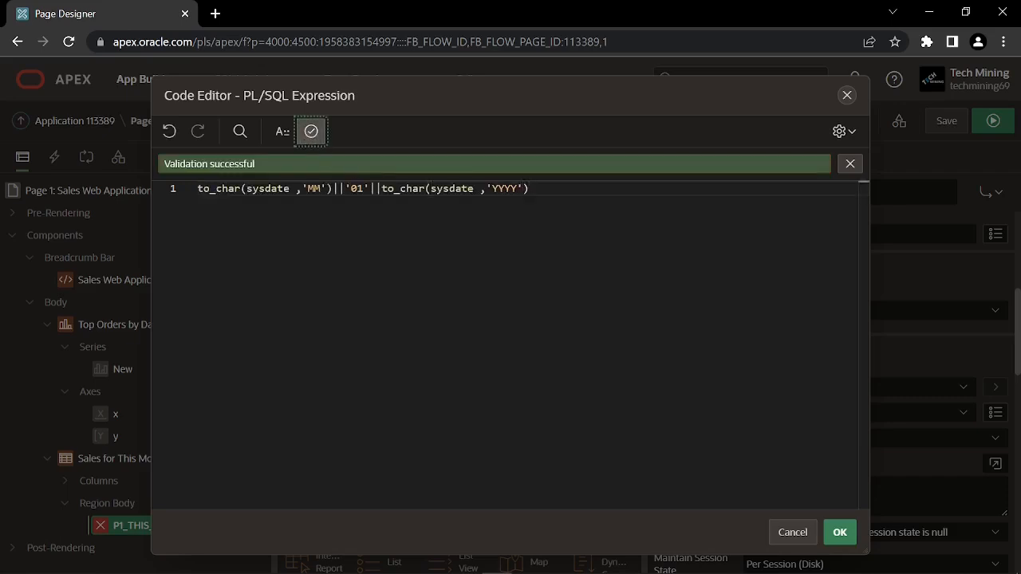
left_click(841, 532)
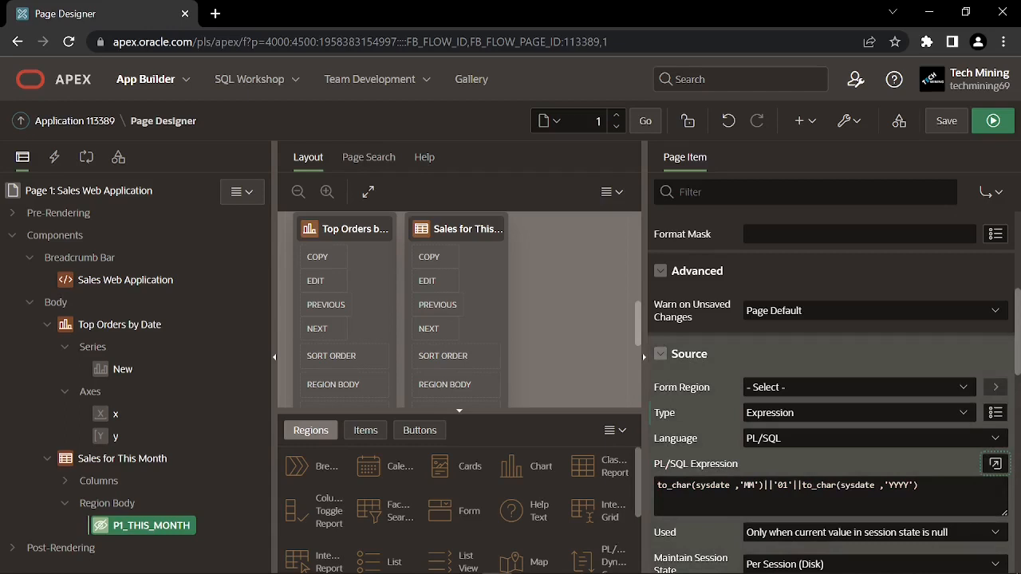
left_click(947, 121)
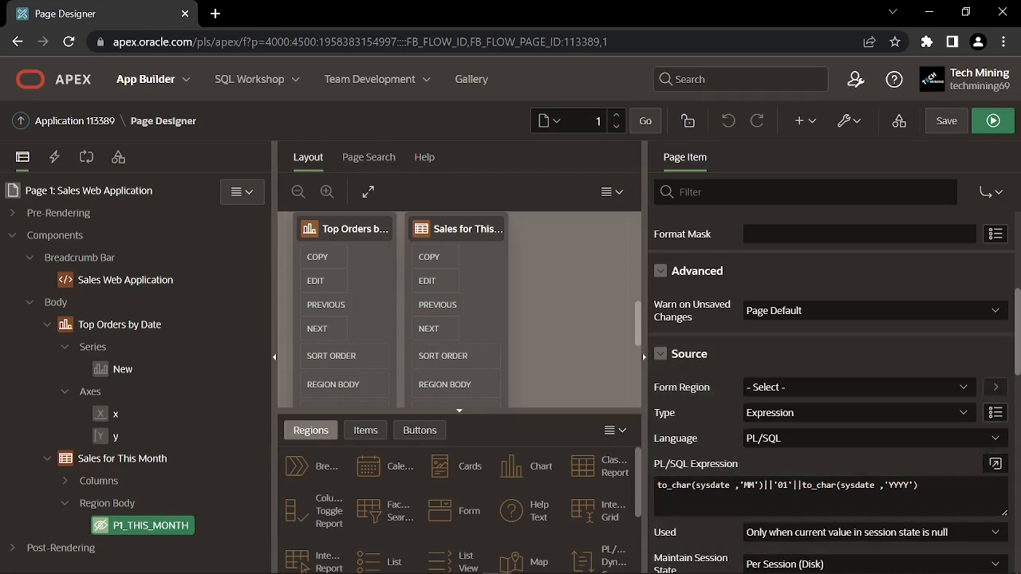
Change the type of the TOTAL_SALES column in the Sales for This Month region to Link
left_click(47, 326)
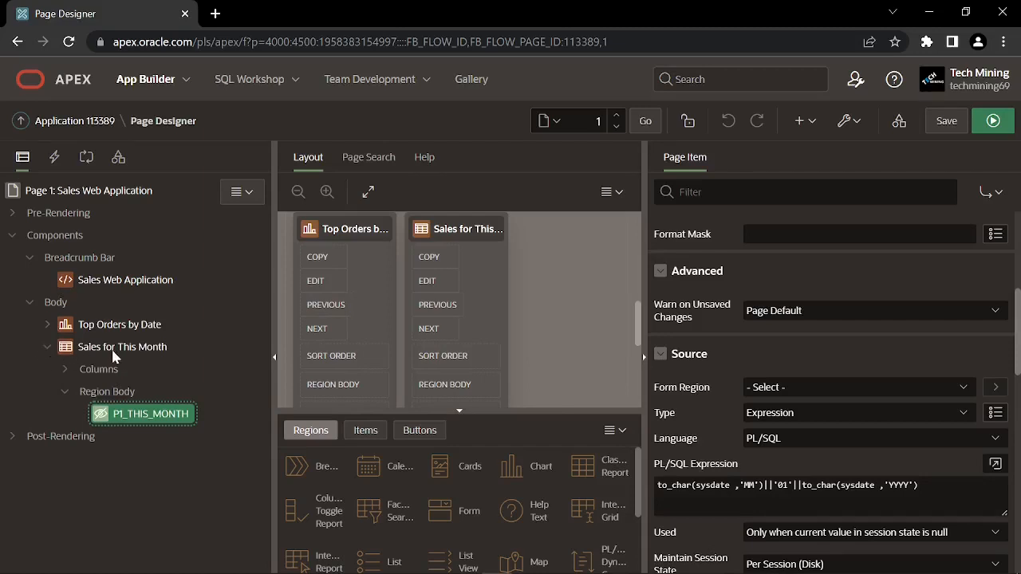
left_click(64, 370)
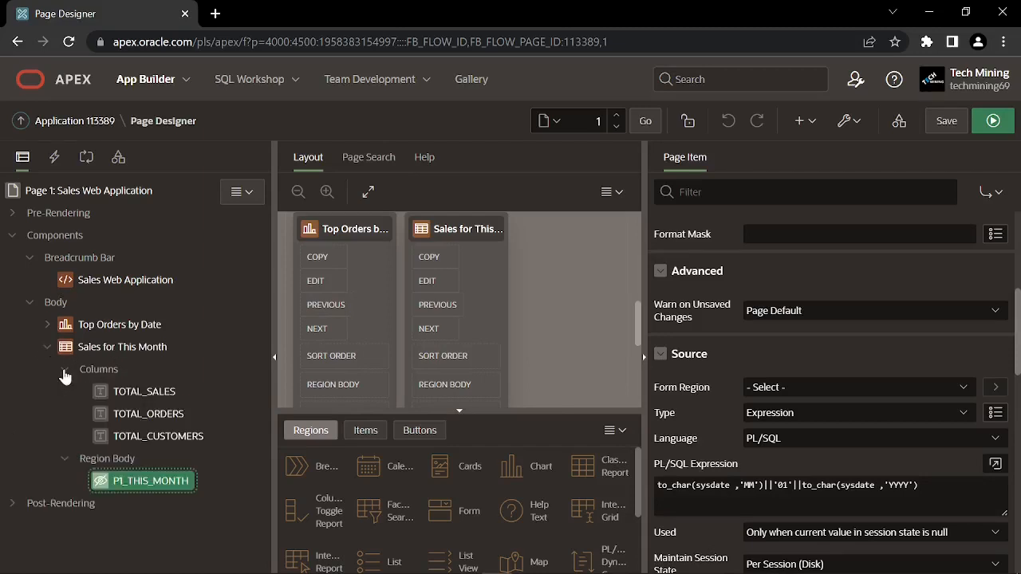
left_click(136, 398)
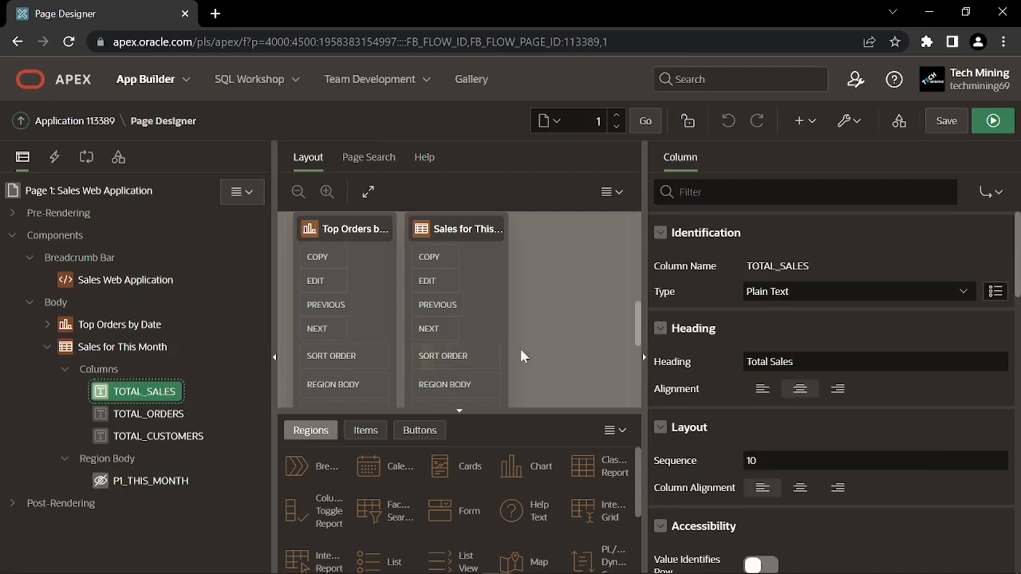
left_click(770, 297)
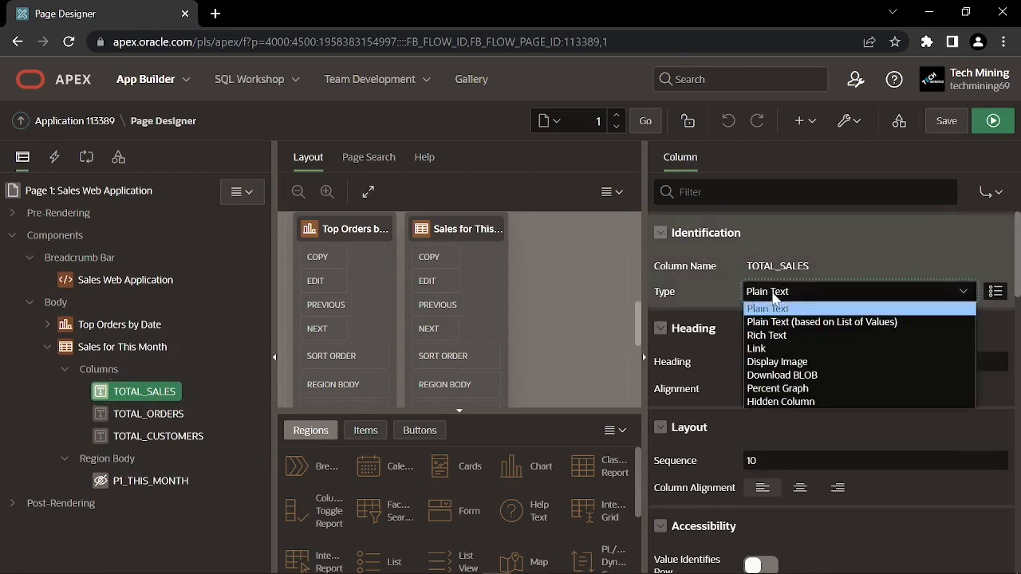
left_click(768, 349)
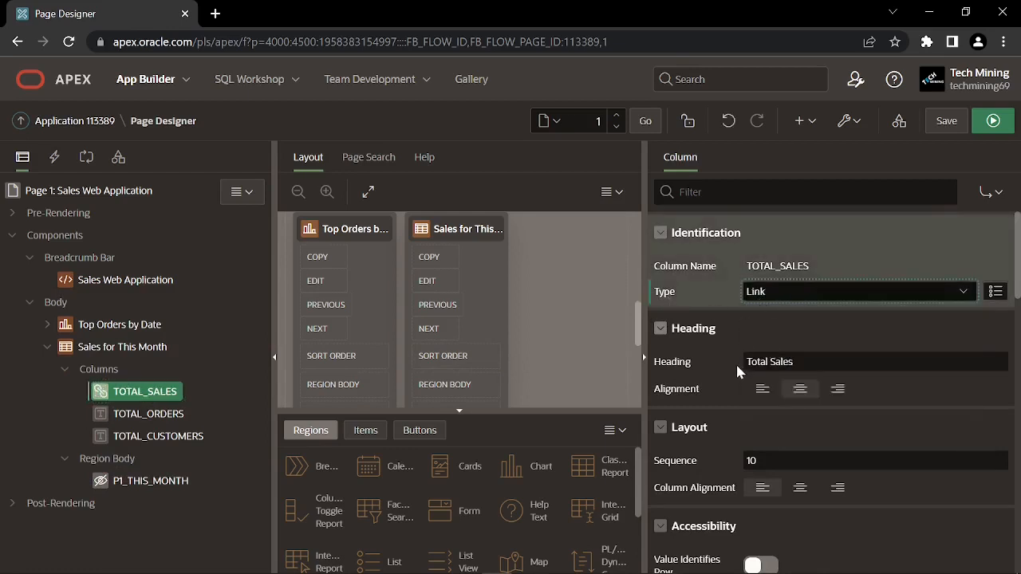
Set the format mask of the TOTAL_SALES column to 999G999G999G999G999G999G990 using the whole-number sample 5,234
scroll(725, 388, "down", 1)
scroll(726, 390, "down", 1)
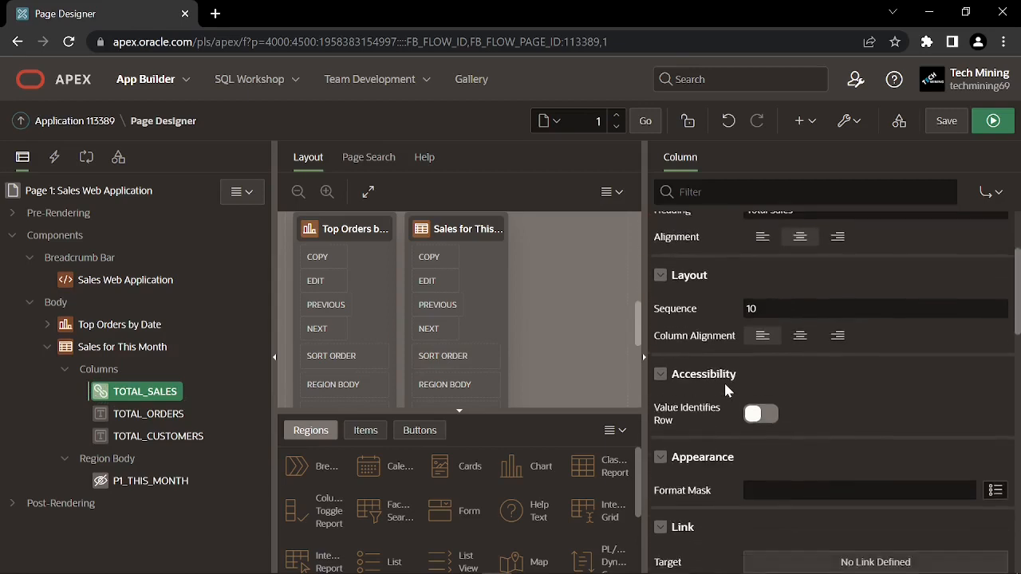
scroll(726, 389, "down", 1)
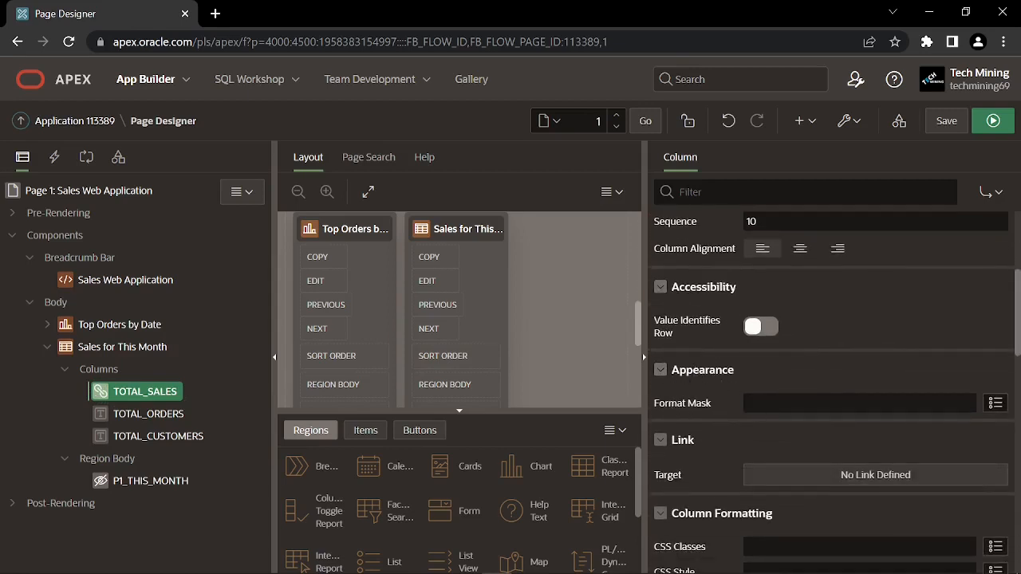
left_click(995, 403)
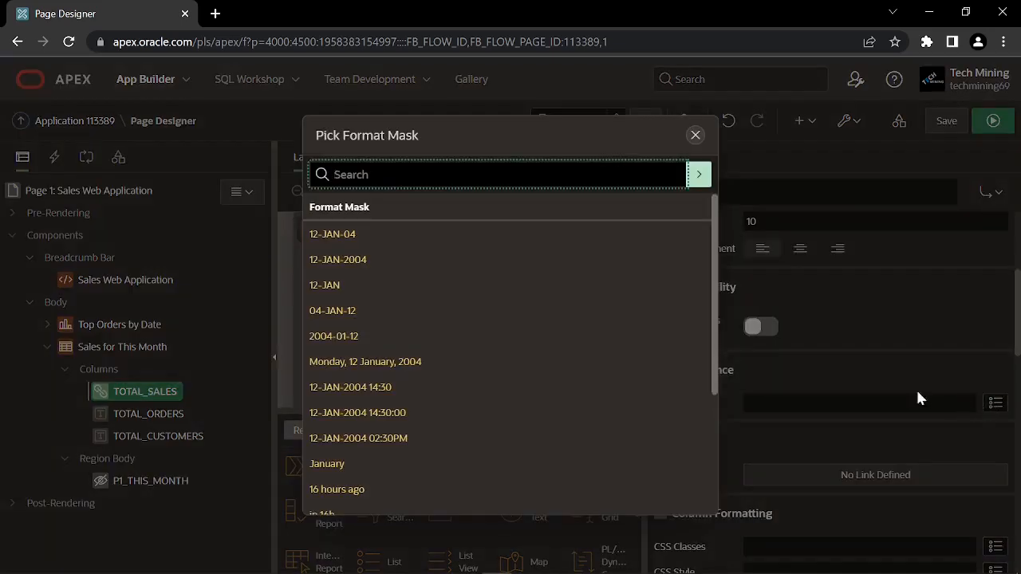
scroll(401, 389, "down", 2)
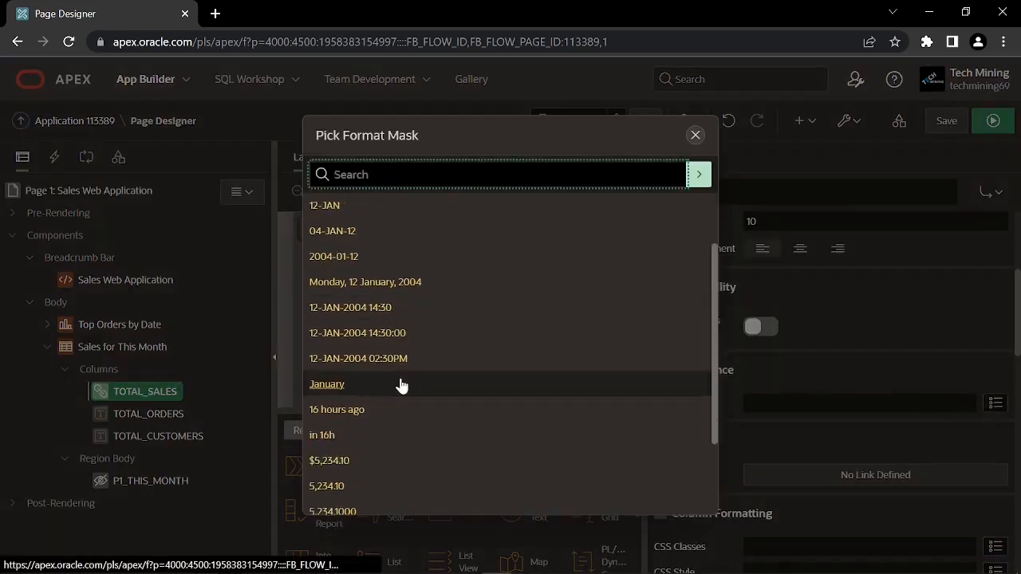
scroll(402, 386, "down", 3)
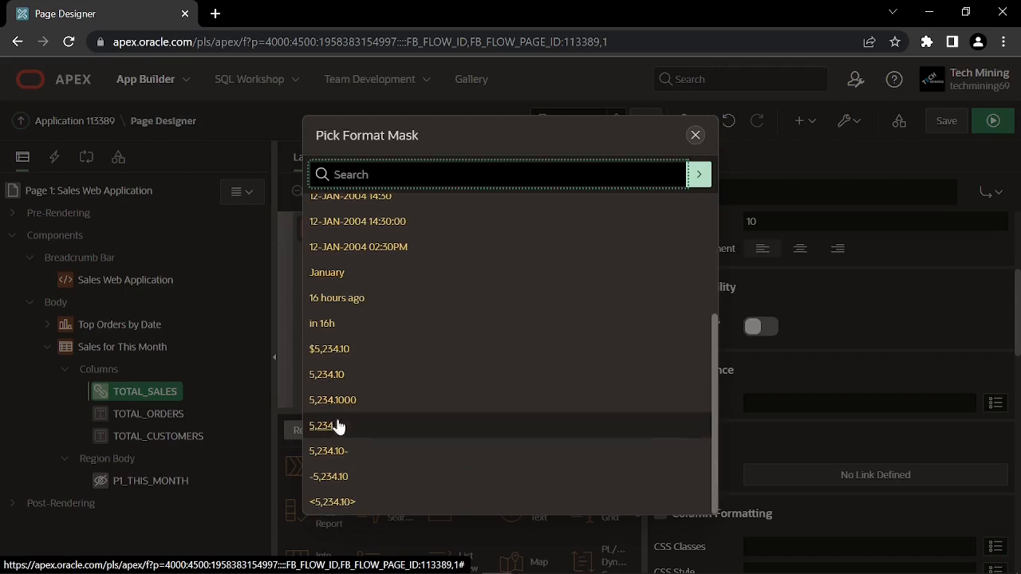
left_click(322, 430)
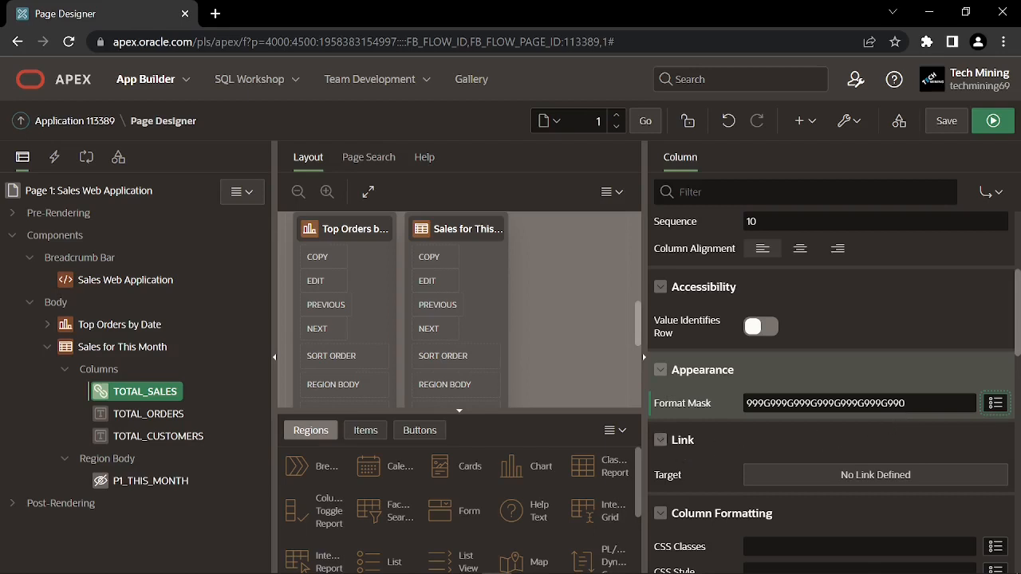
Define the TOTAL_SALES column's link target as page 4 in this application
left_click(798, 477)
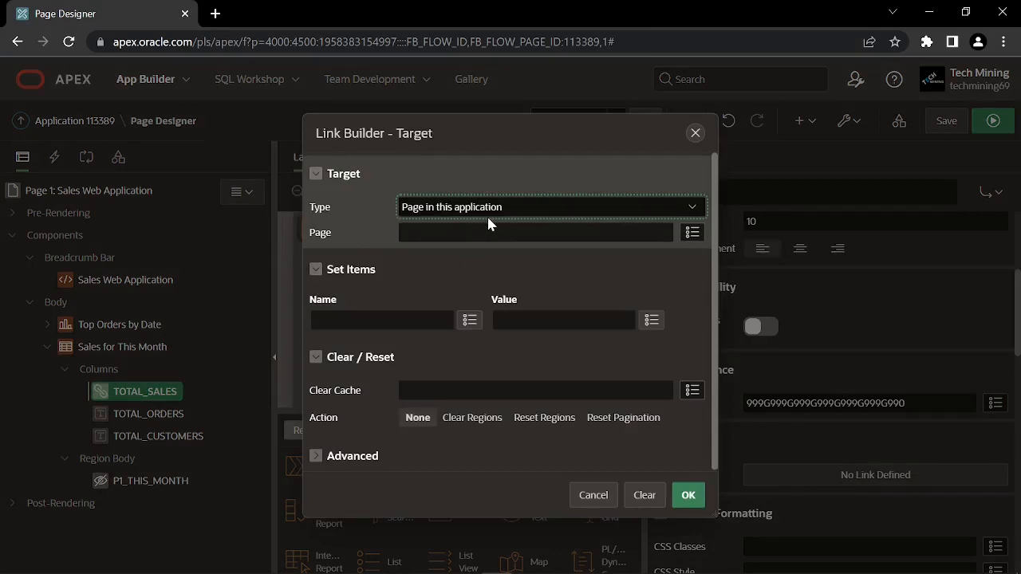
key("Tab")
key("Tab")
key("Tab")
key("Tab")
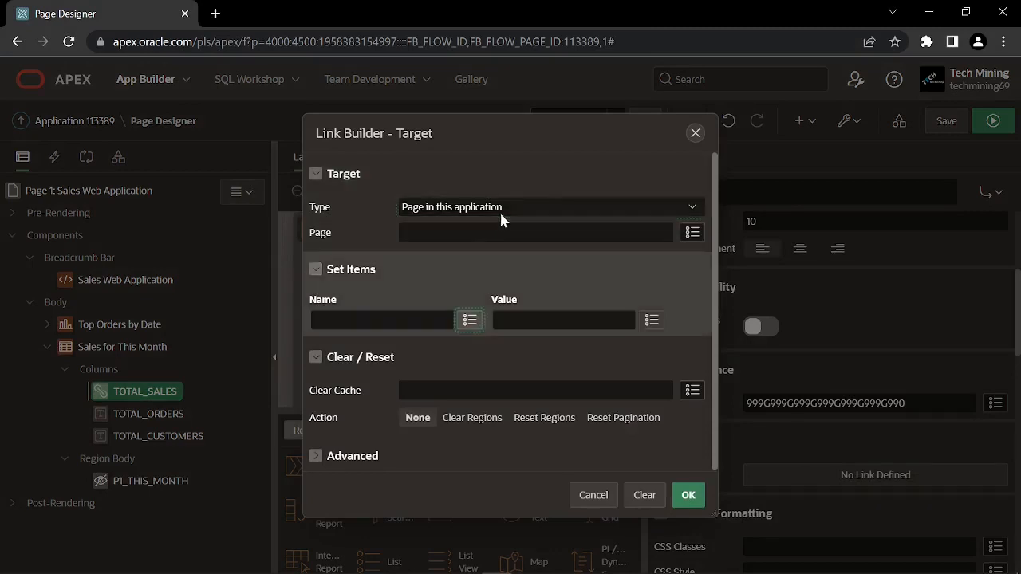
left_click(510, 232)
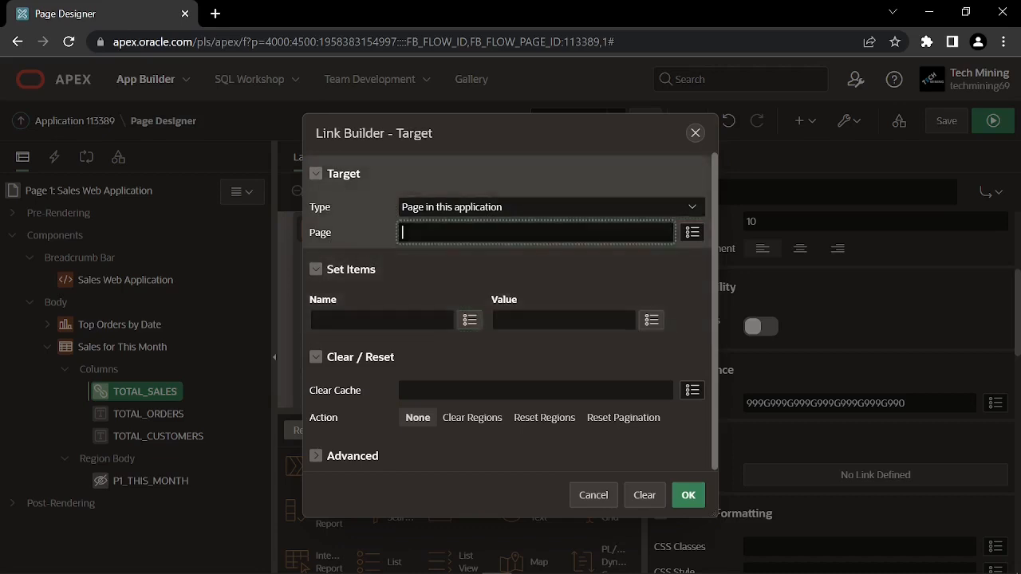
type("4")
Have the link set the item IRGTE_ORDER_DATE to the value &P1_THIS_MONTH
left_click(383, 319)
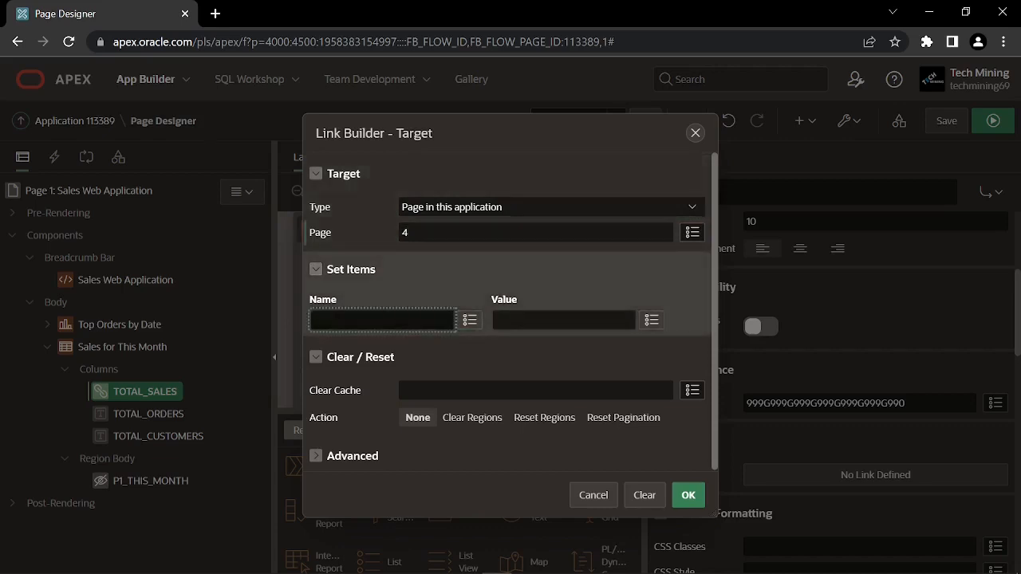
type("IRGTE_ORDER_DATE")
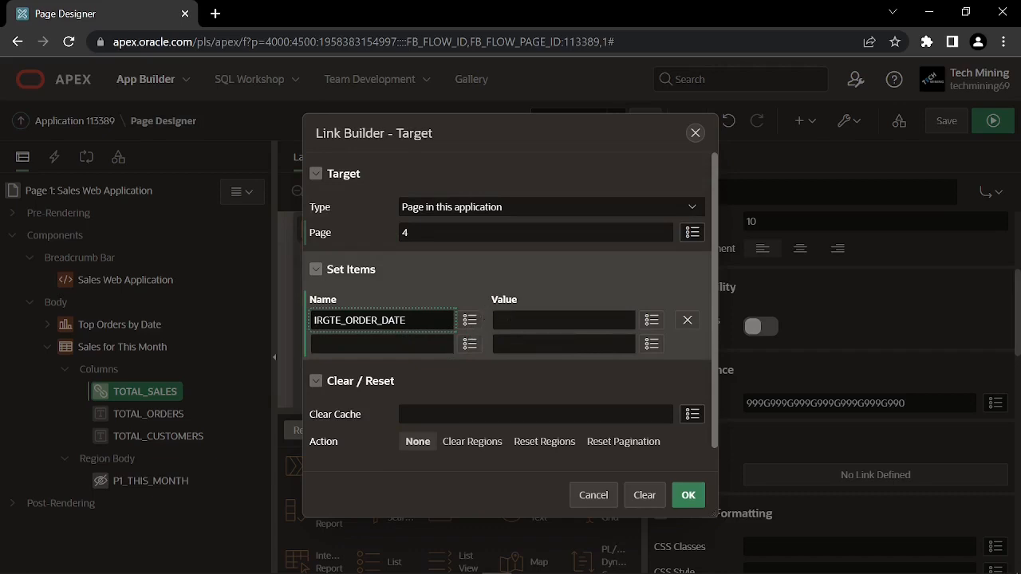
left_click(527, 321)
type("&P1_THIS_MONTH.")
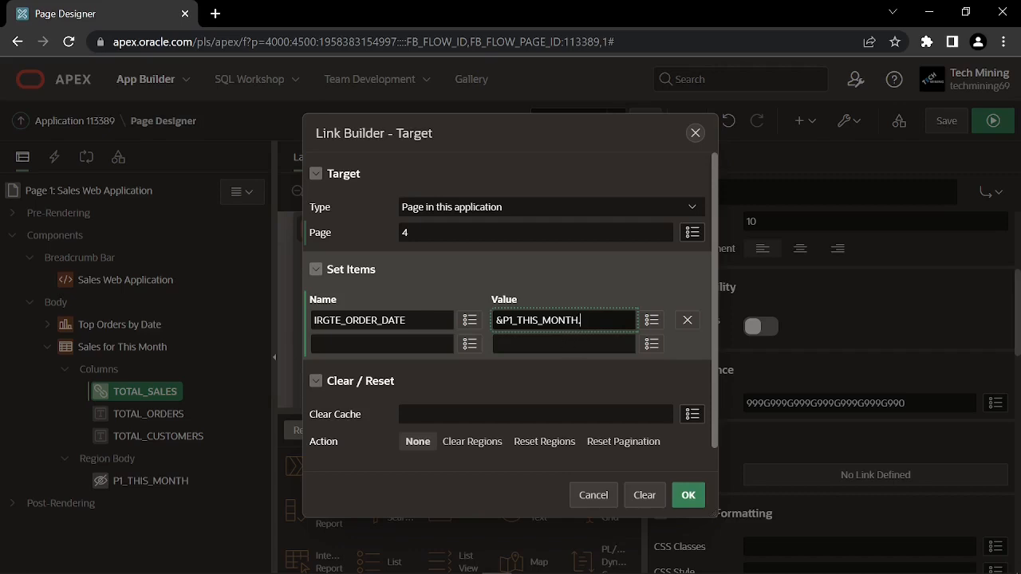
Set the link's Clear Cache to RIR,4 with the Reset Pagination action, accept the target and save the page
left_click(315, 421)
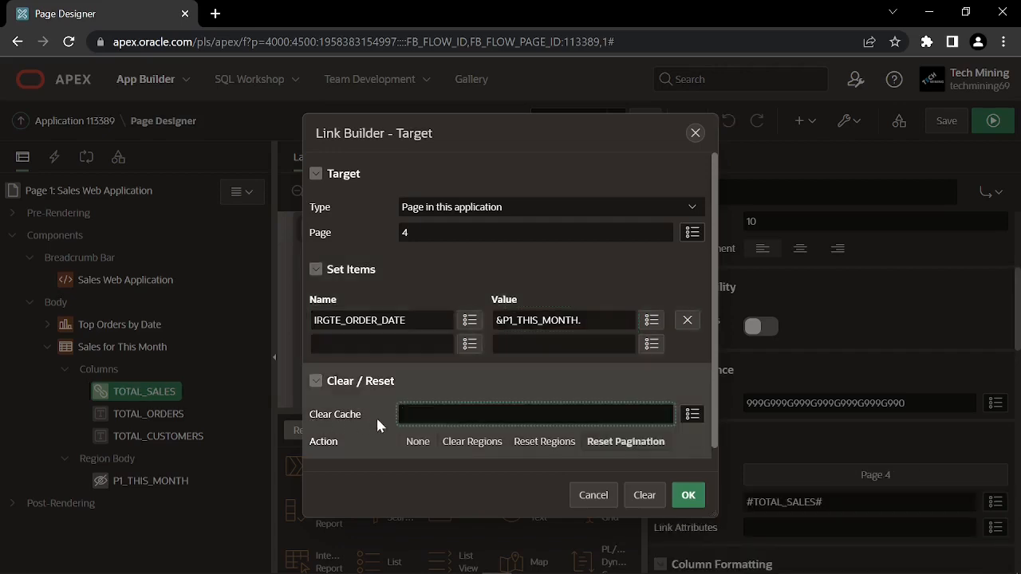
type("RIR,4")
scroll(610, 449, "down", 1)
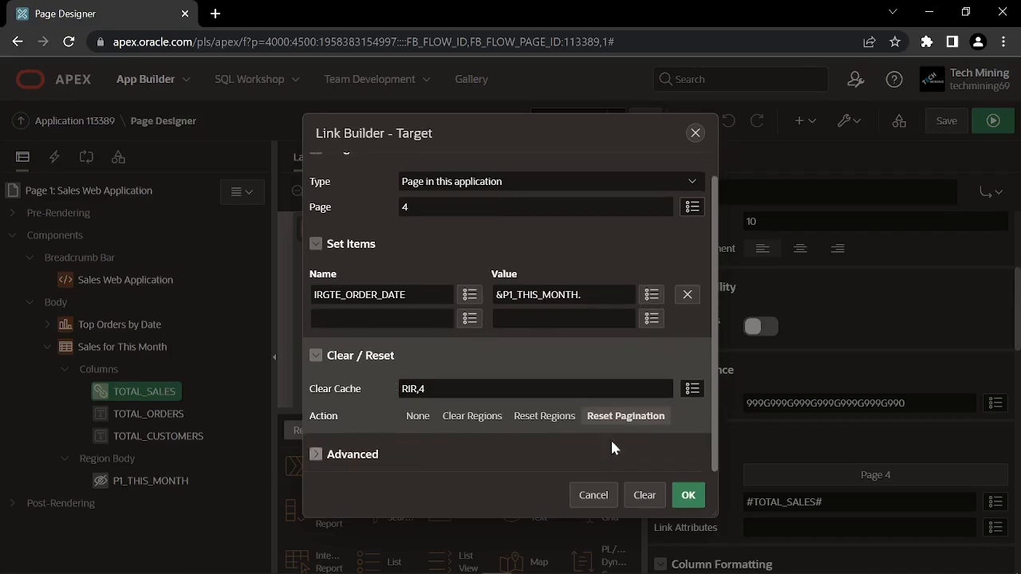
left_click(684, 495)
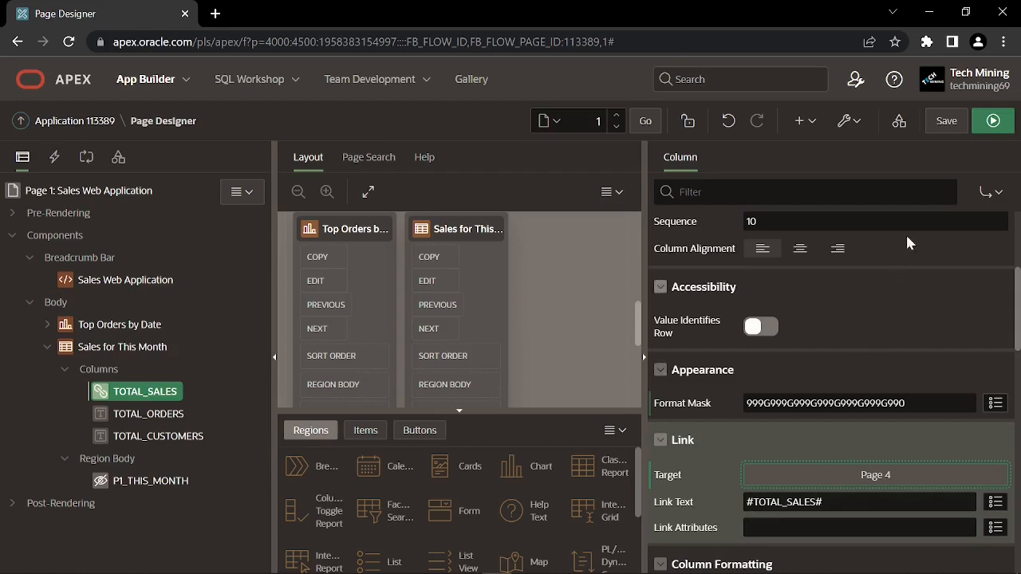
left_click(952, 120)
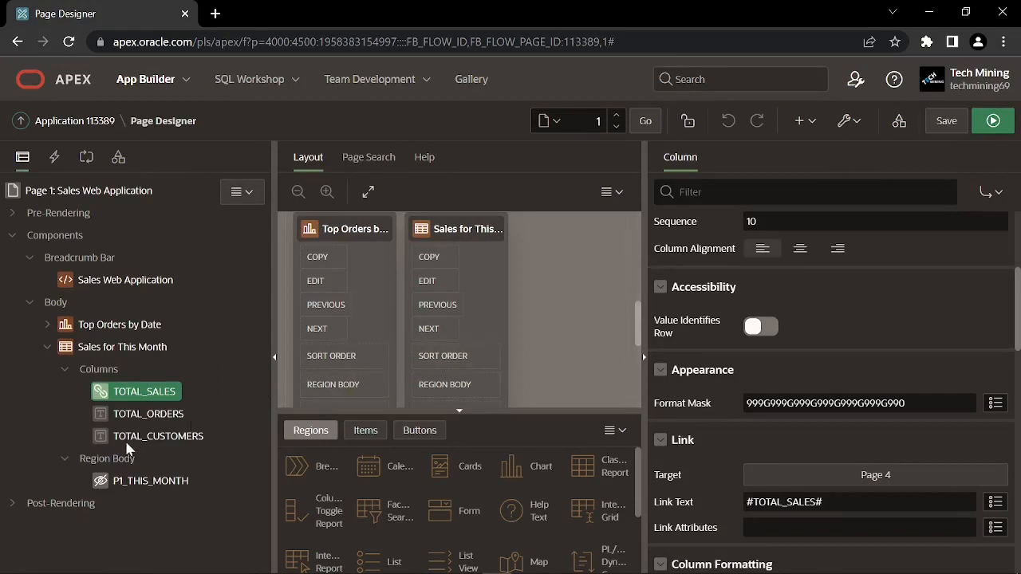
Change the type of the TOTAL_CUSTOMERS column to Hidden Column
left_click(148, 437)
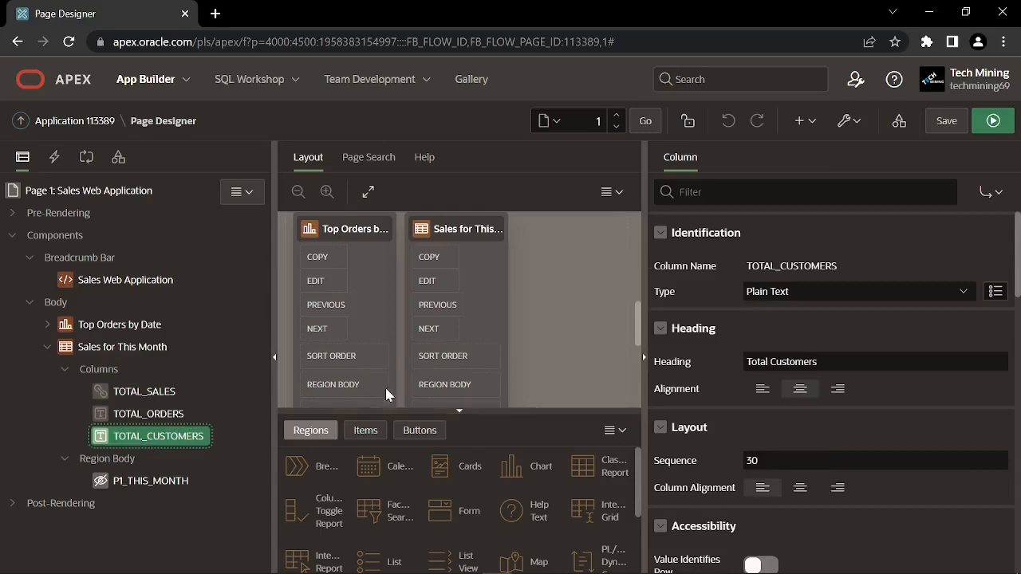
left_click(767, 296)
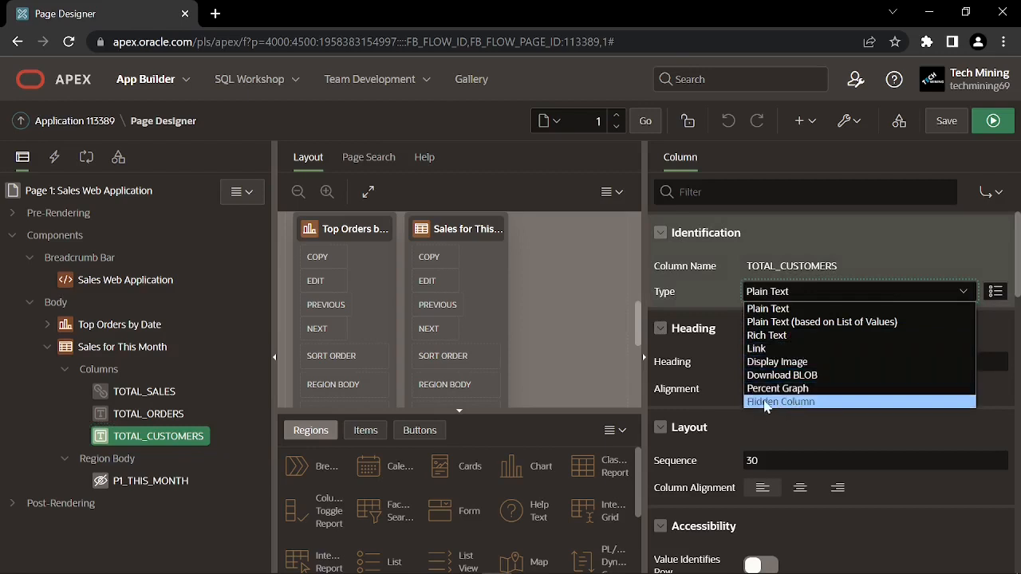
left_click(789, 403)
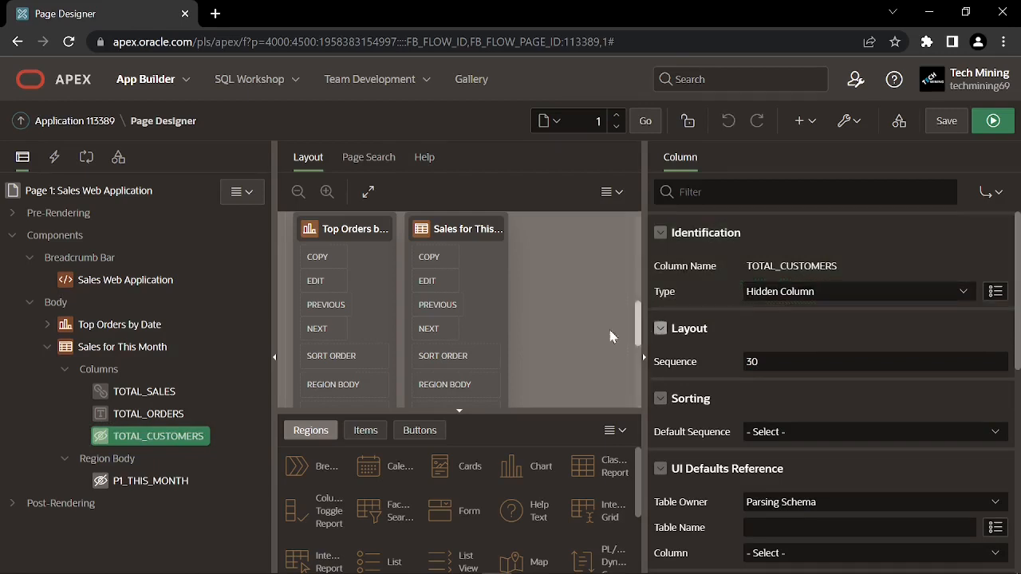
Set the appearance template of the Sales for This Month region to Badge List
left_click(133, 349)
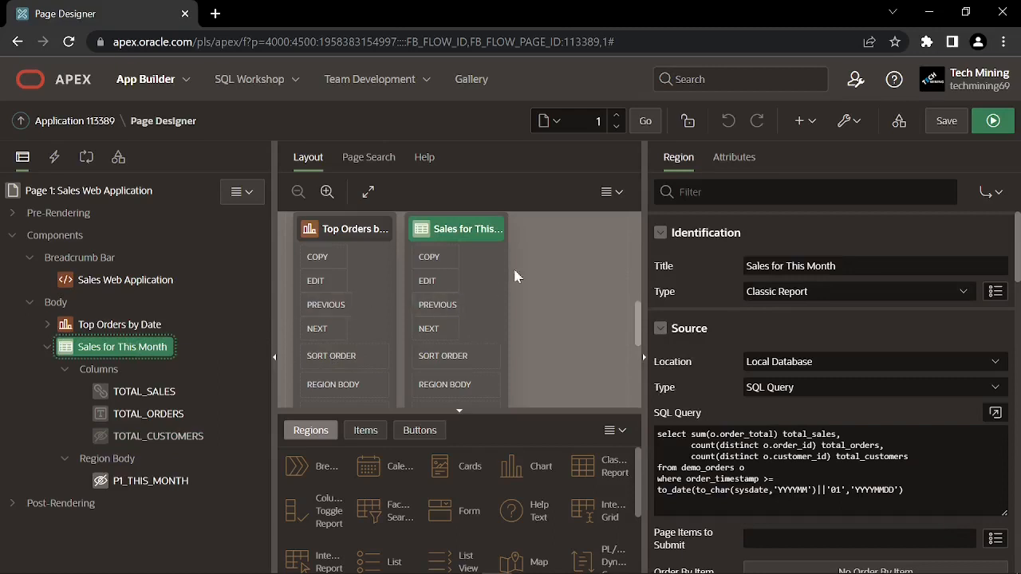
left_click(734, 159)
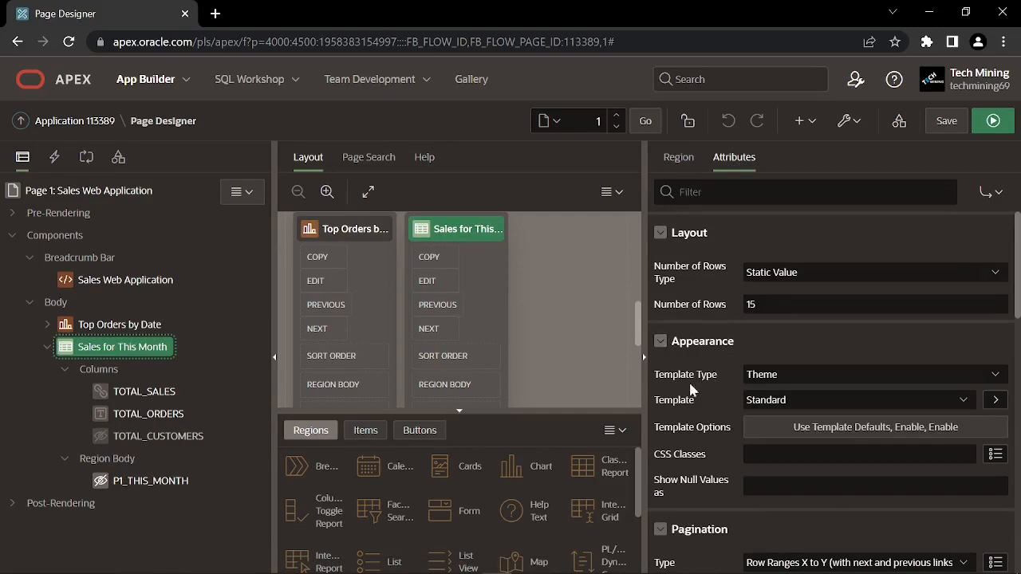
left_click(762, 405)
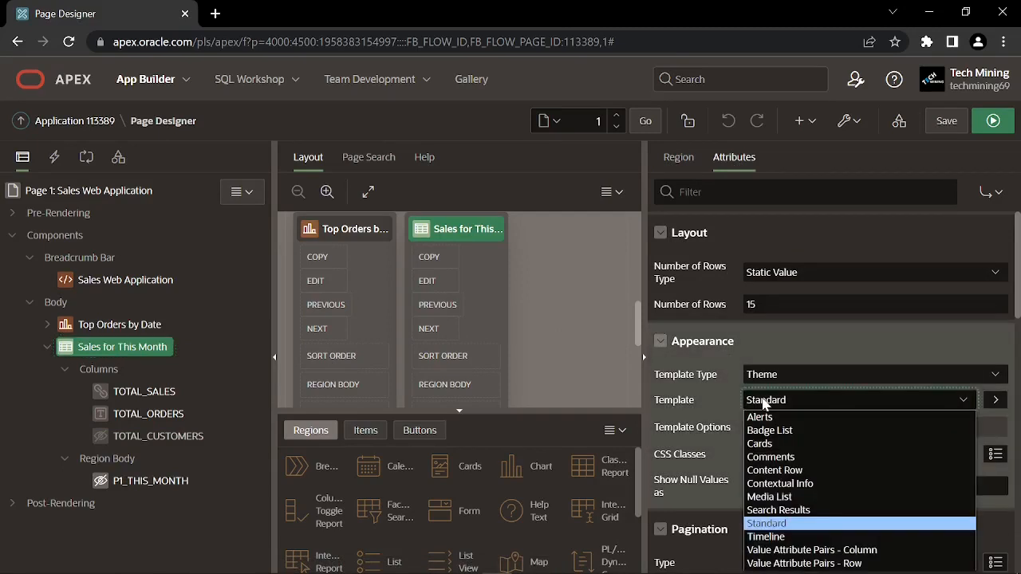
left_click(768, 432)
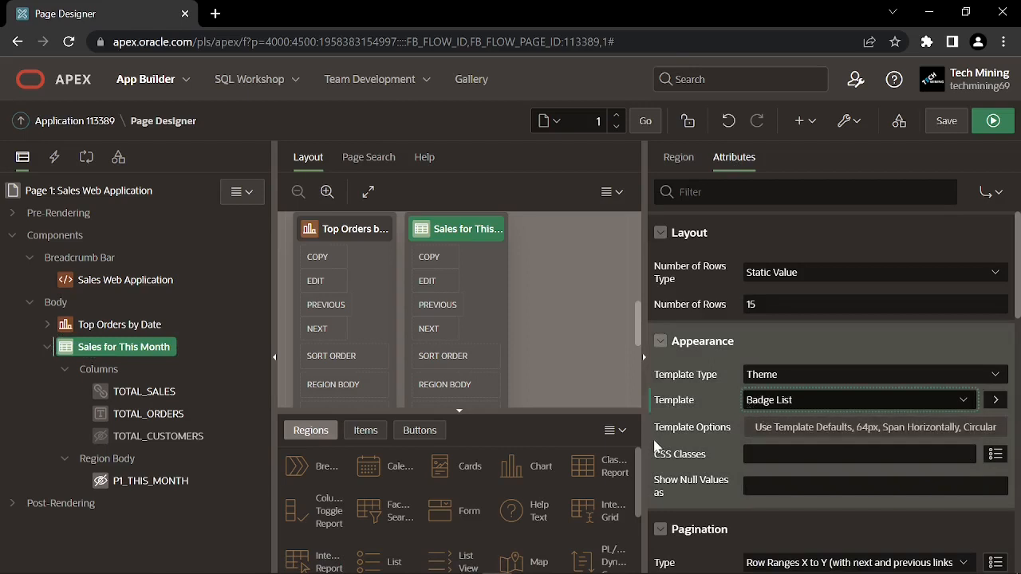
In the region's template options, set the badge size to 128px and the layout to Span Horizontally, and accept them
left_click(782, 429)
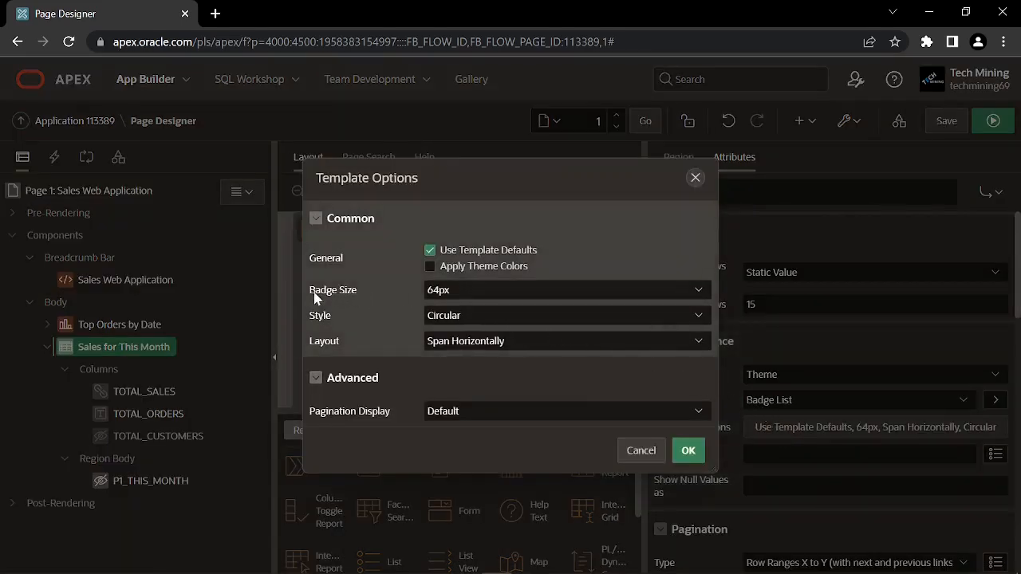
left_click(454, 290)
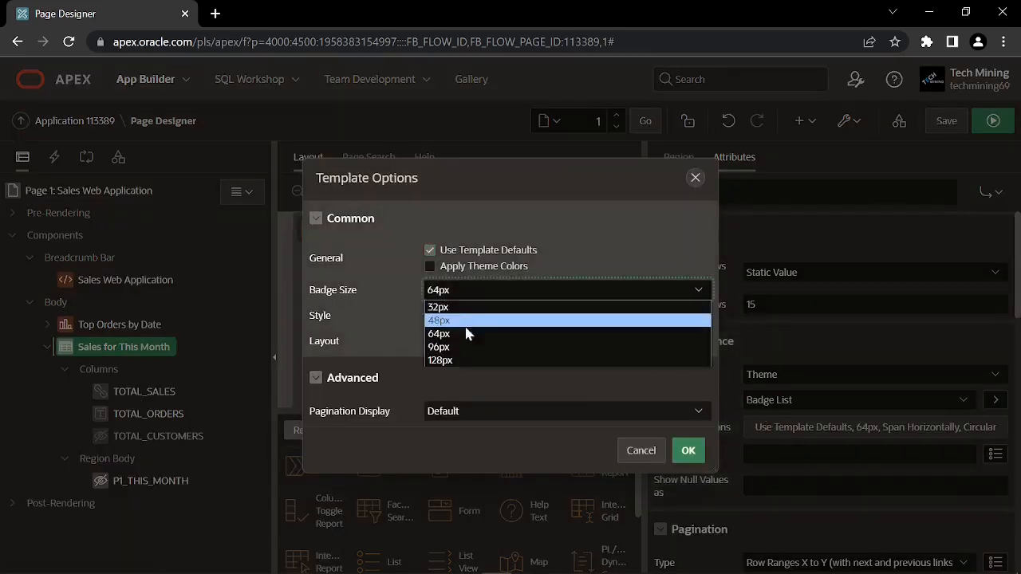
left_click(445, 360)
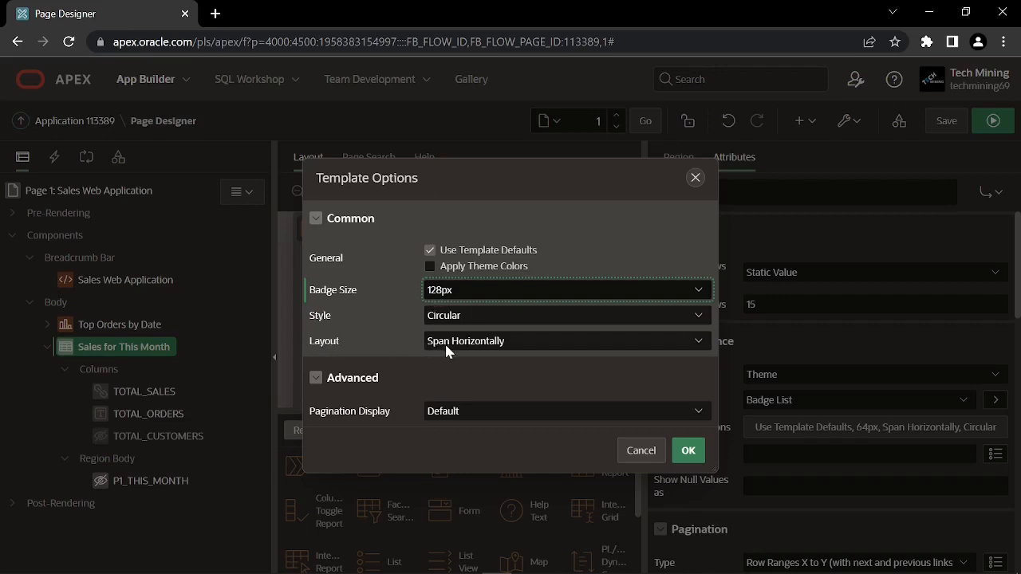
left_click(477, 343)
left_click(479, 349)
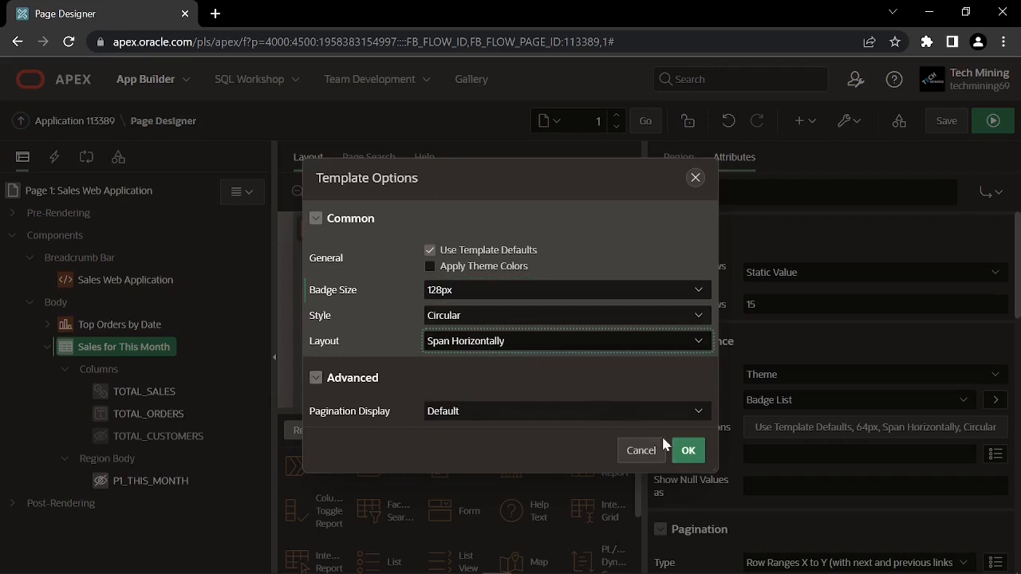
left_click(691, 451)
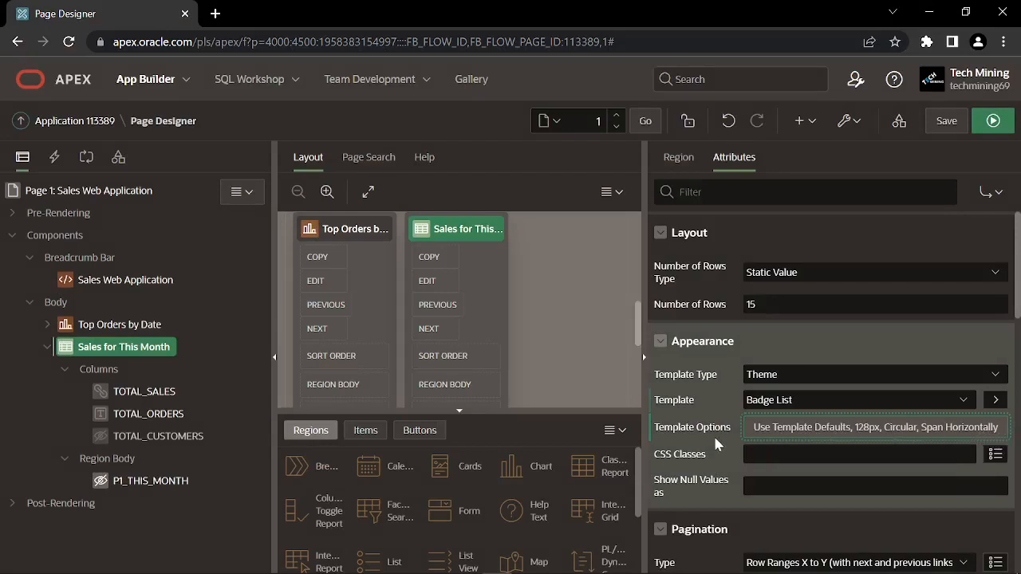
Set the Sales for This Month region's pagination type to No Pagination (Show All Rows)
scroll(710, 439, "down", 2)
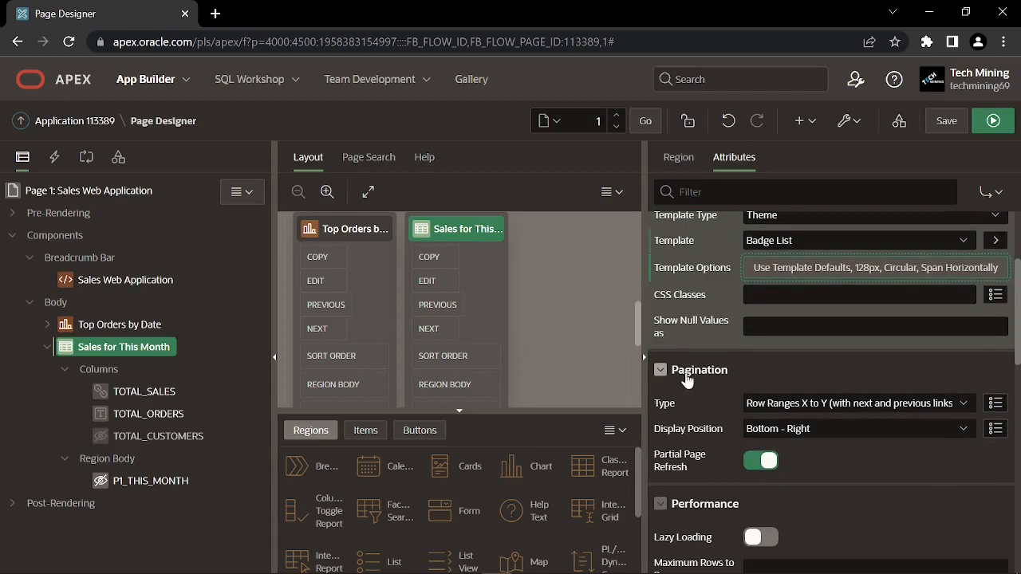
left_click(783, 407)
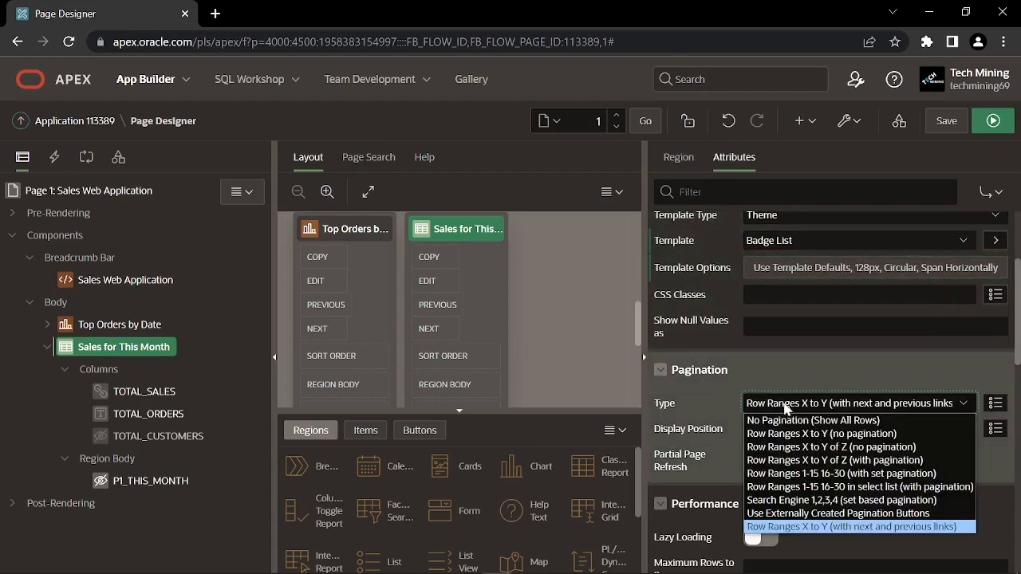
left_click(799, 421)
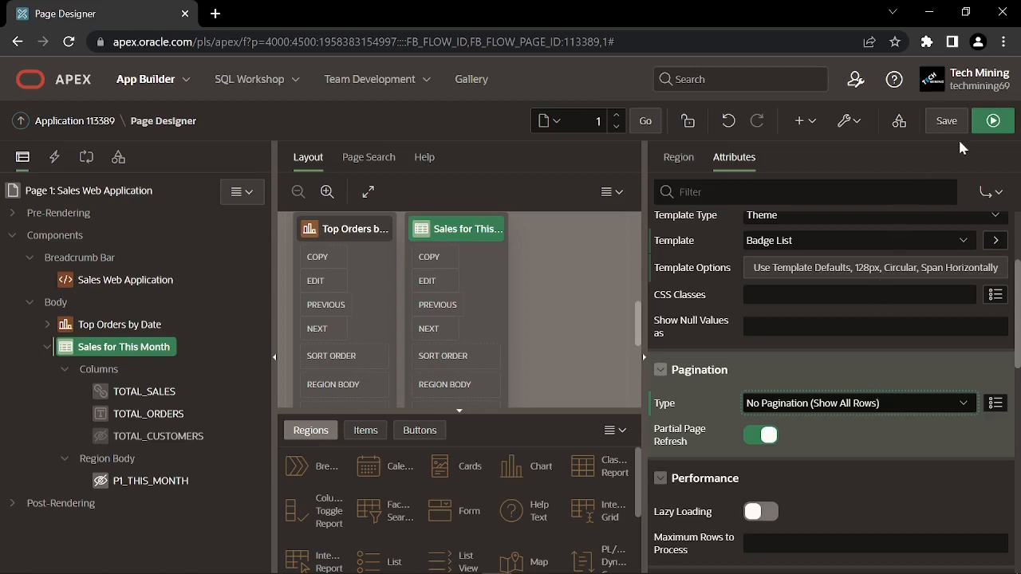
Save and run the page, and sign in to the Sales Web Application with the account password
left_click(993, 121)
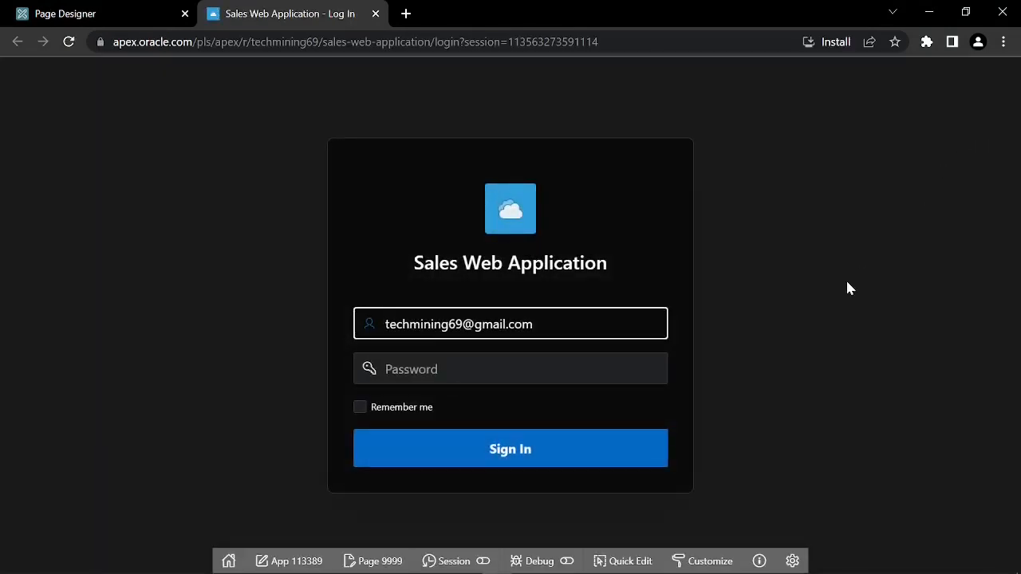
left_click(509, 371)
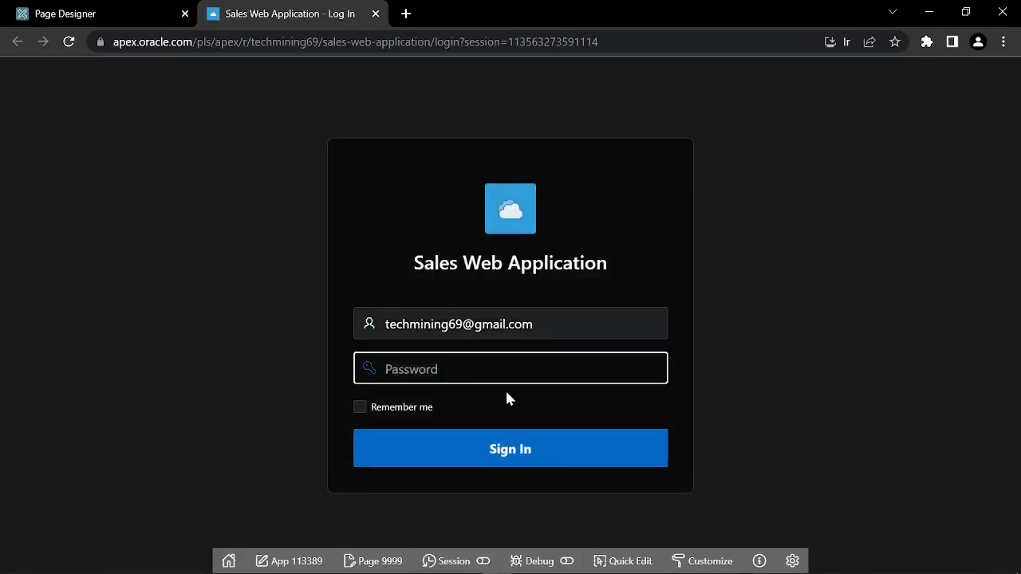
type("•••••")
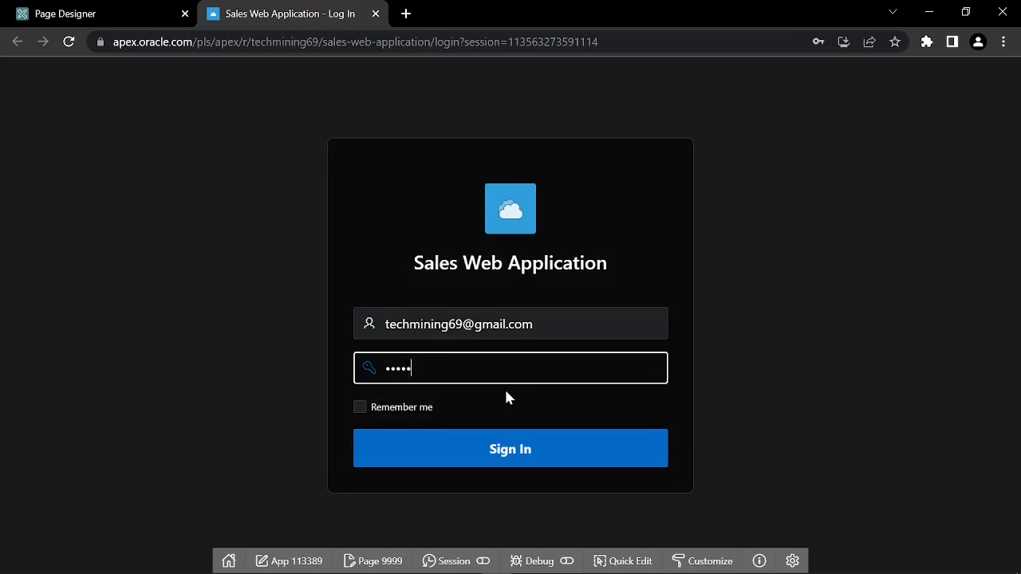
type("••••••")
key("Return")
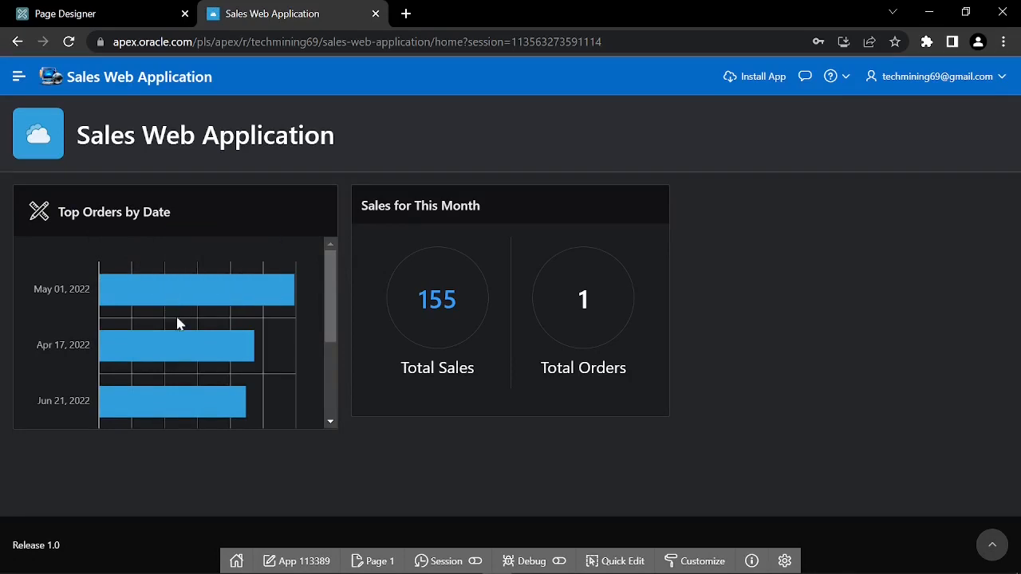
Scroll through the Top Orders by Date chart, test the Total Sales badge link, and return to the home page
scroll(203, 372, "down", 3)
scroll(201, 371, "up", 3)
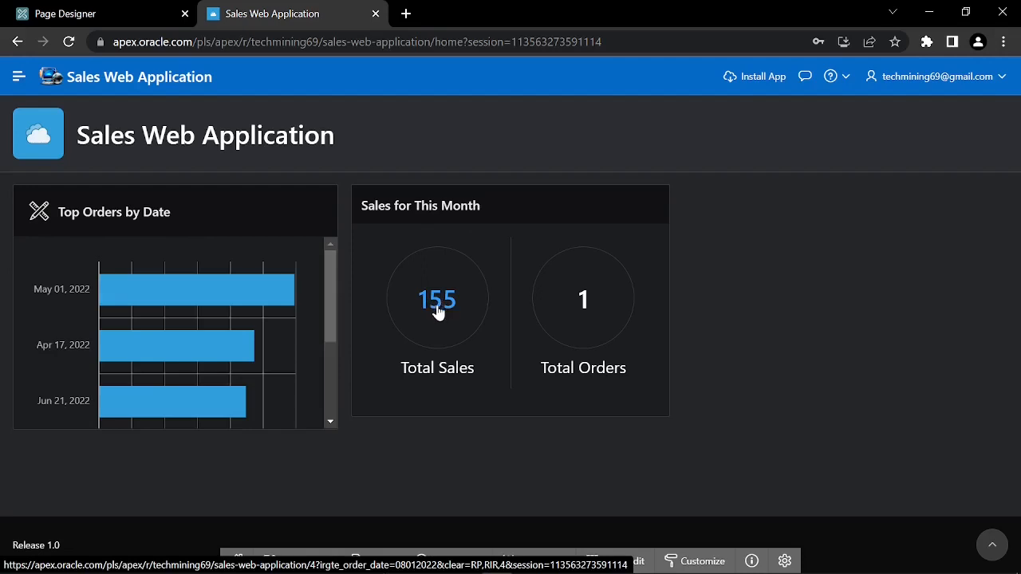
left_click(438, 312)
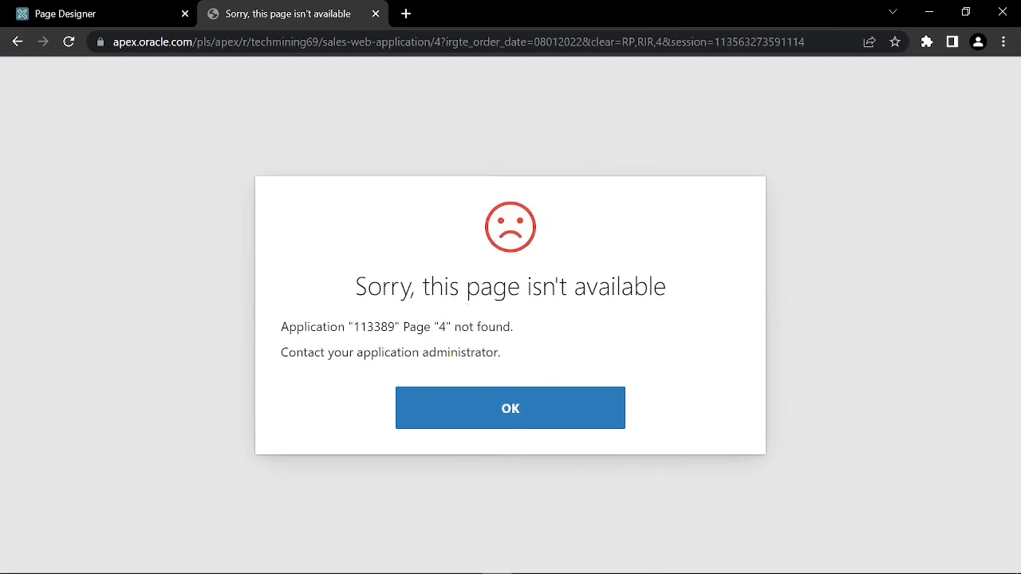
left_click(519, 415)
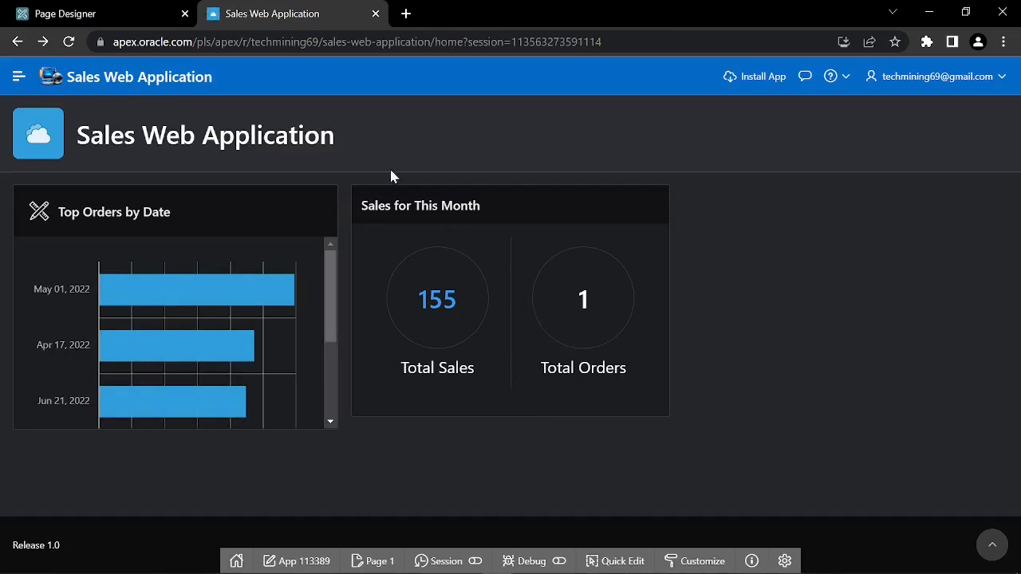
Back in Page Designer, create a body region titled Sales by Product and set its type to Chart
left_click(130, 13)
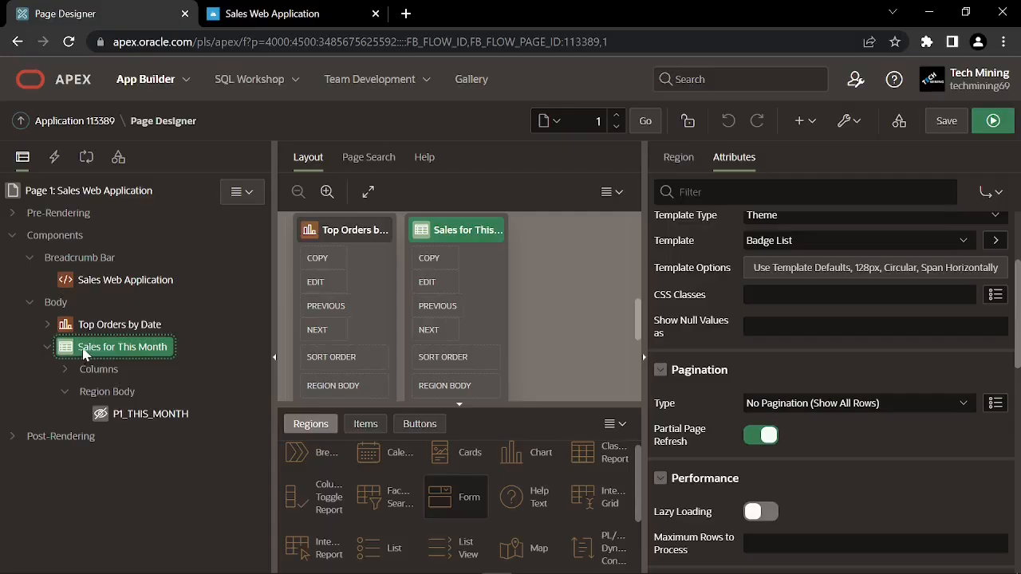
right_click(58, 233)
left_click(114, 254)
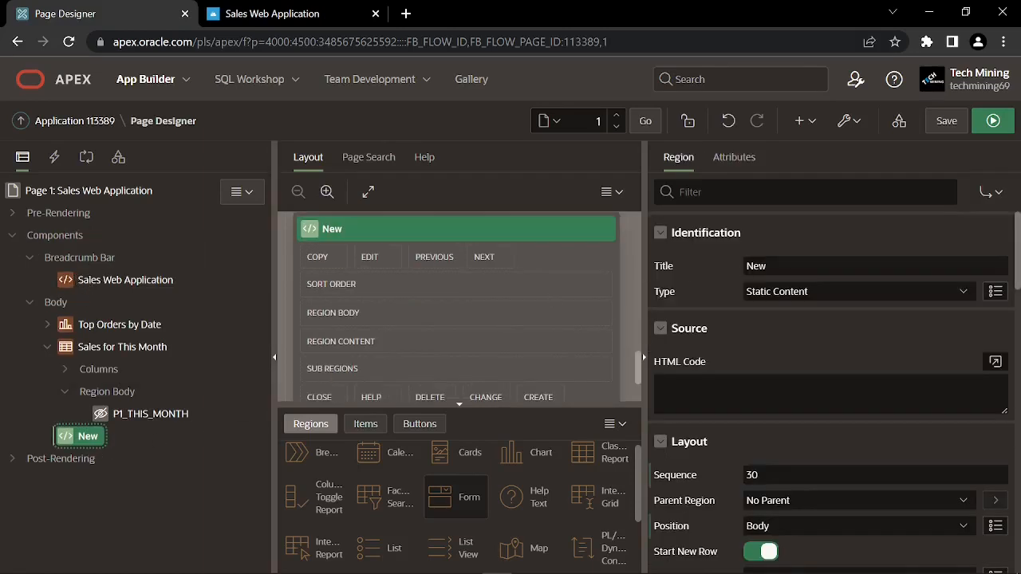
type("Sales by Product")
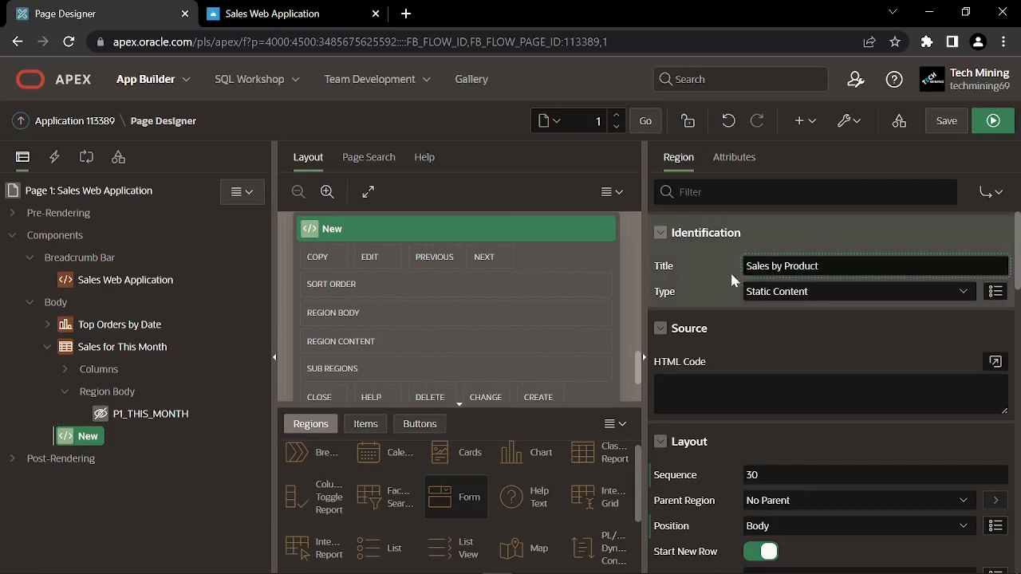
left_click(771, 296)
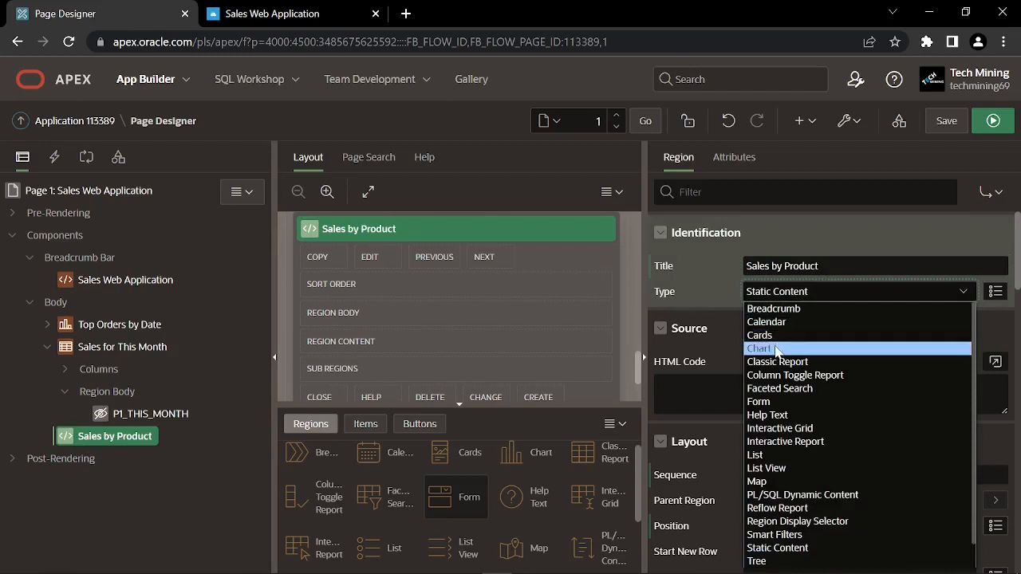
left_click(780, 349)
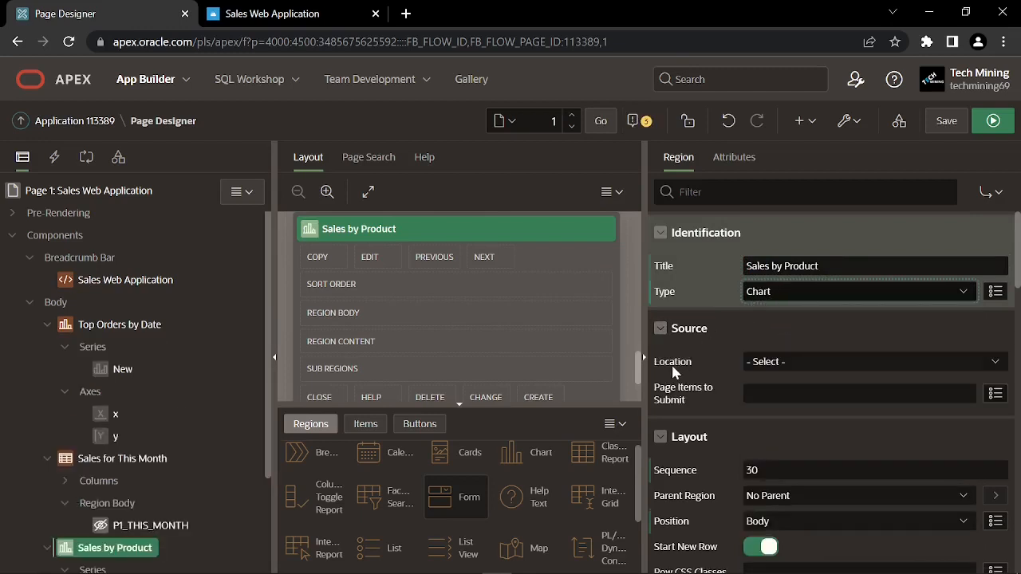
Set the Sales by Product region's source location to Local Database and its source type to SQL Query
left_click(783, 361)
left_click(788, 392)
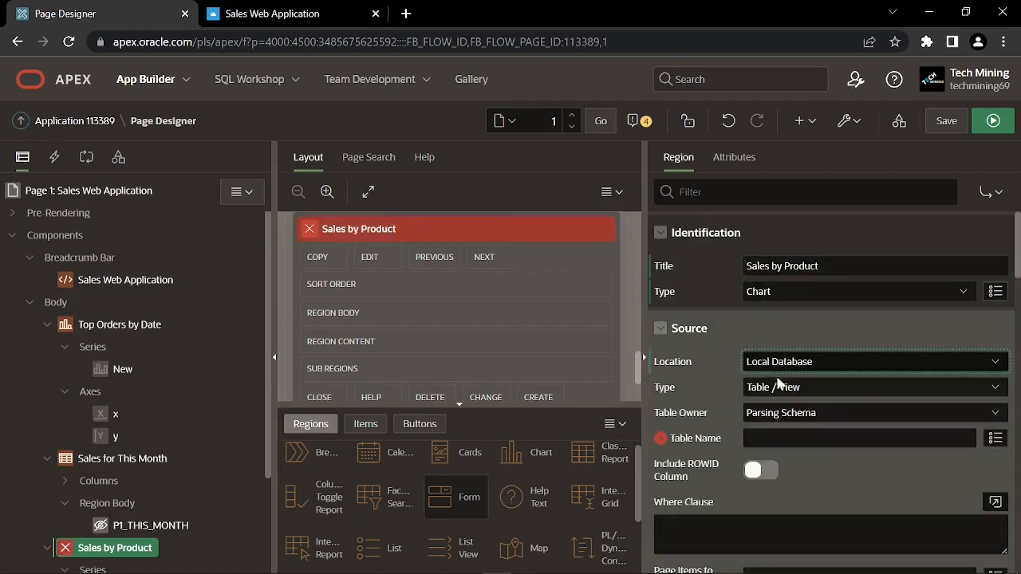
left_click(769, 389)
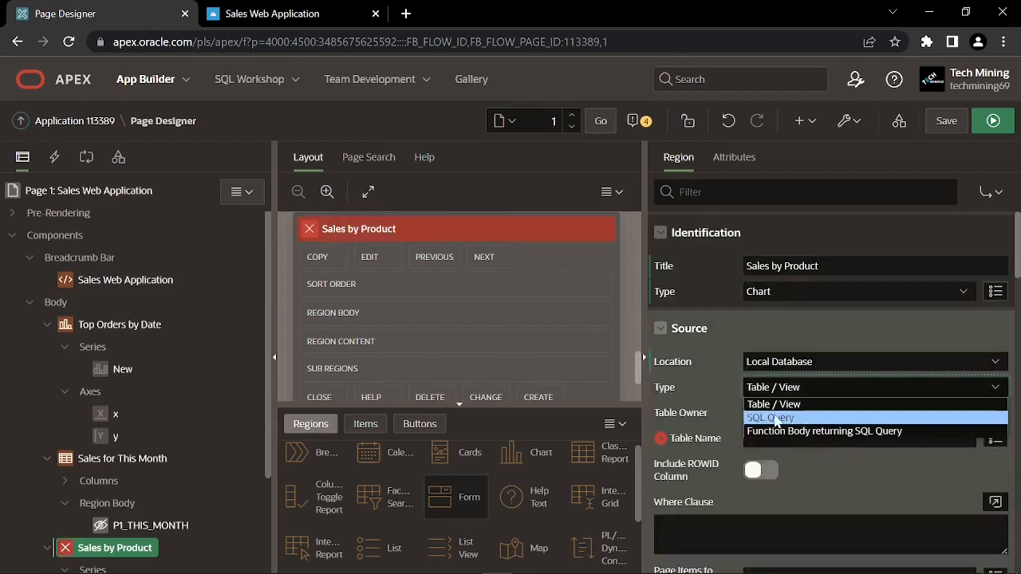
left_click(771, 418)
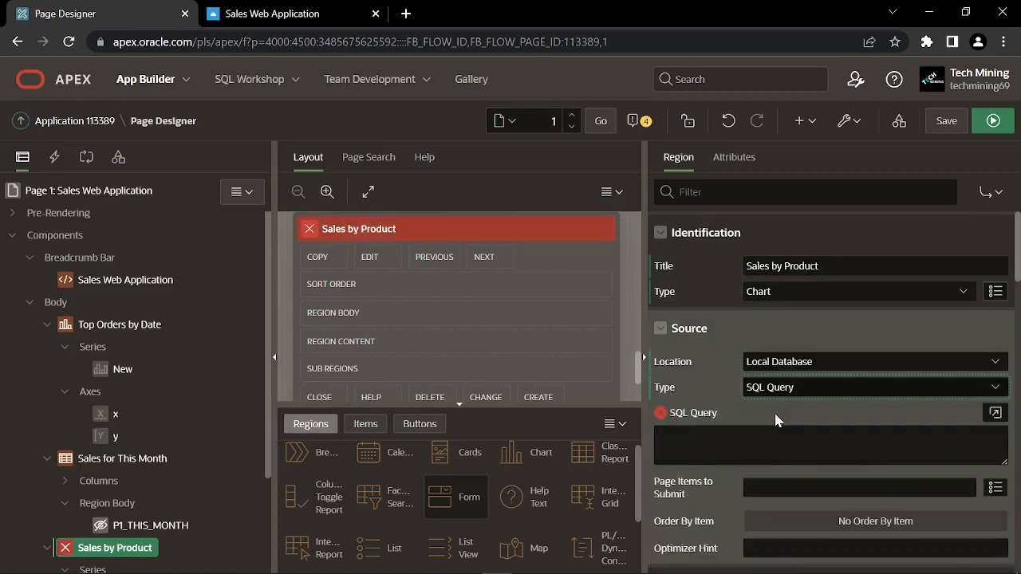
Copy the query from 4.3.3.txt into the Sales by Product region's SQL query, validate it, and accept it
left_click(996, 412)
key("alt+Tab")
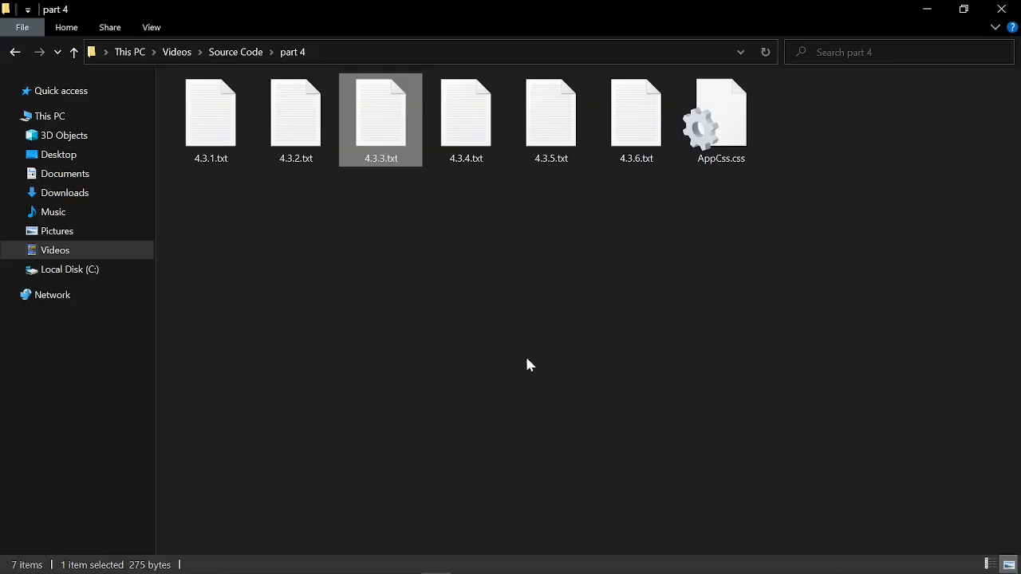
double_click(385, 137)
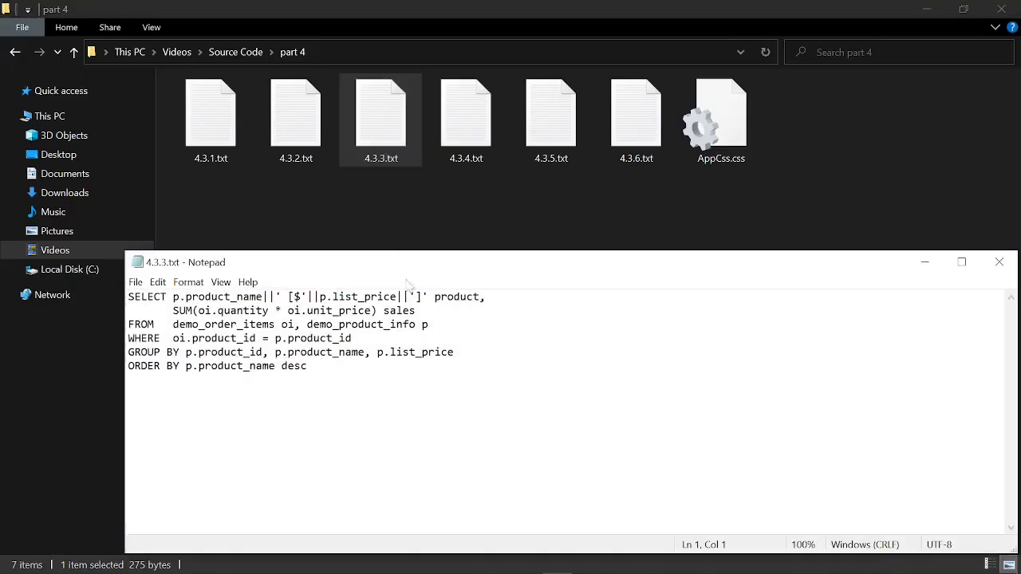
key("ctrl+a")
key("ctrl+c")
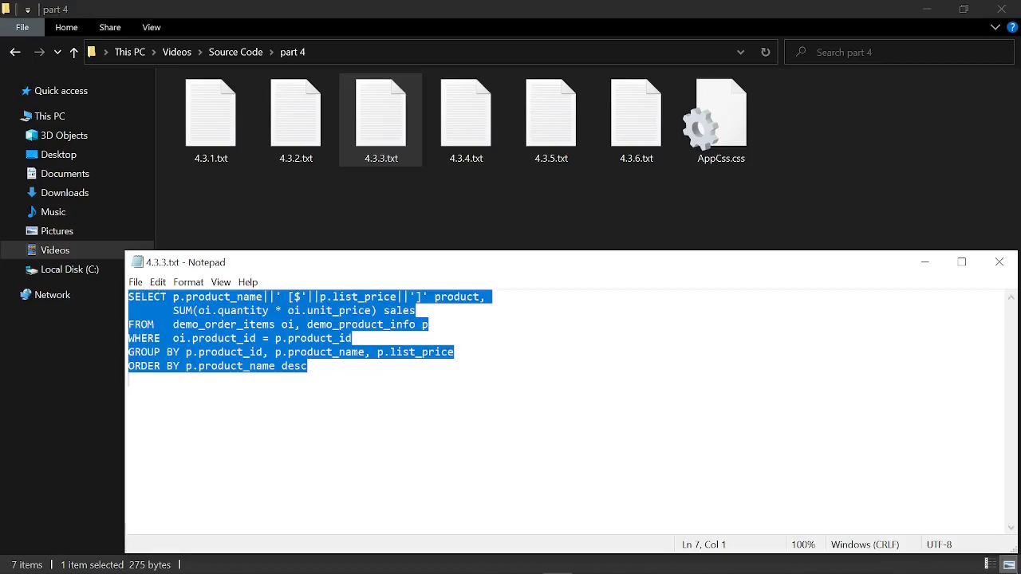
key("alt+Tab")
key("ctrl+v")
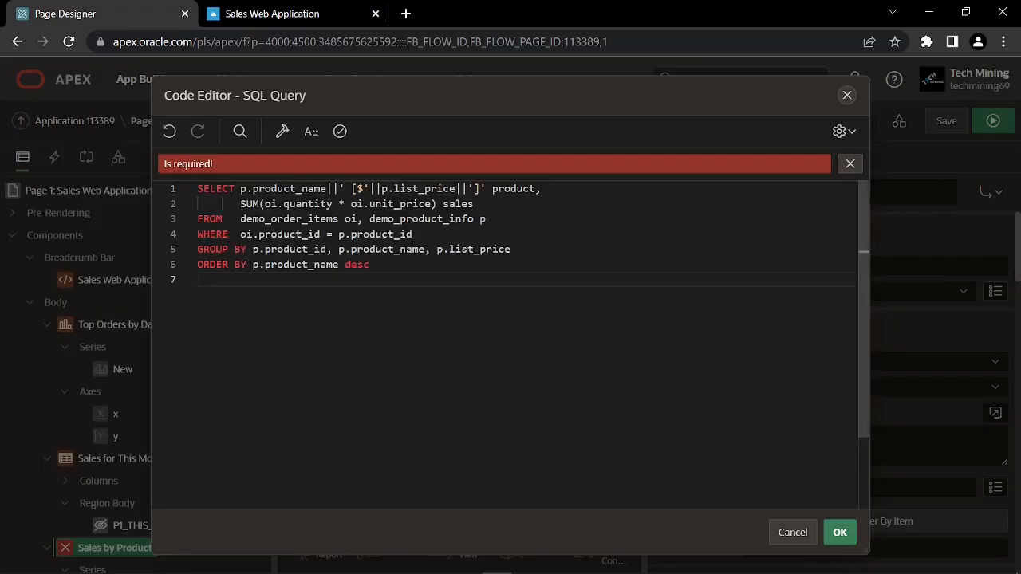
left_click(340, 131)
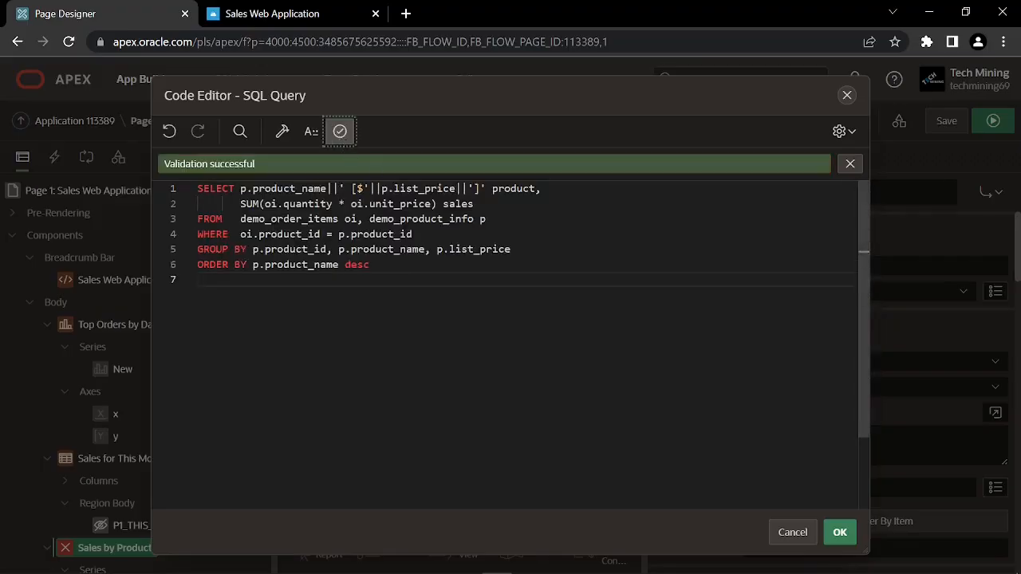
left_click(839, 533)
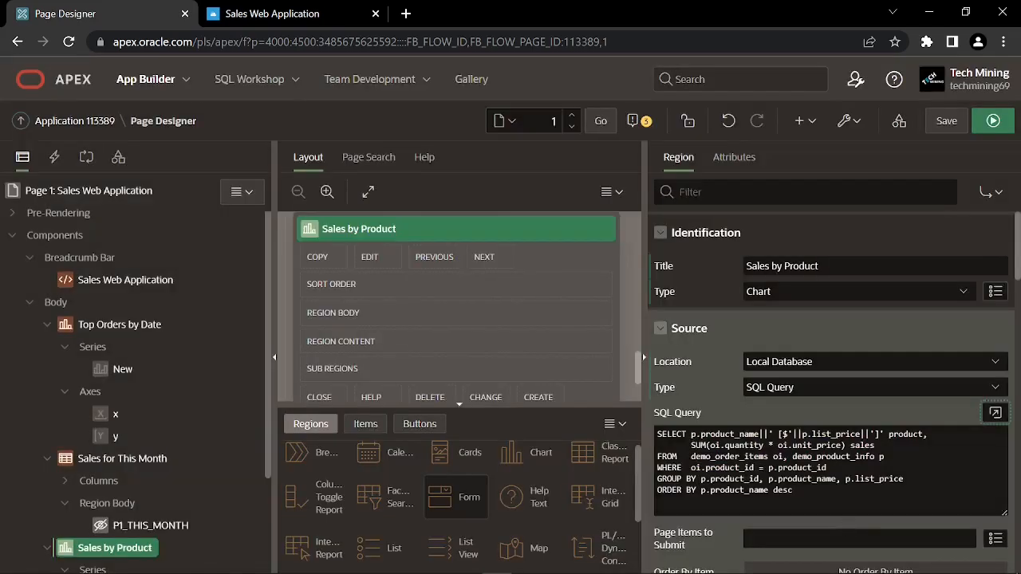
Keep the Sales by Product region on the current row, placing it in column 9 with a column span of 4
scroll(792, 413, "down", 4)
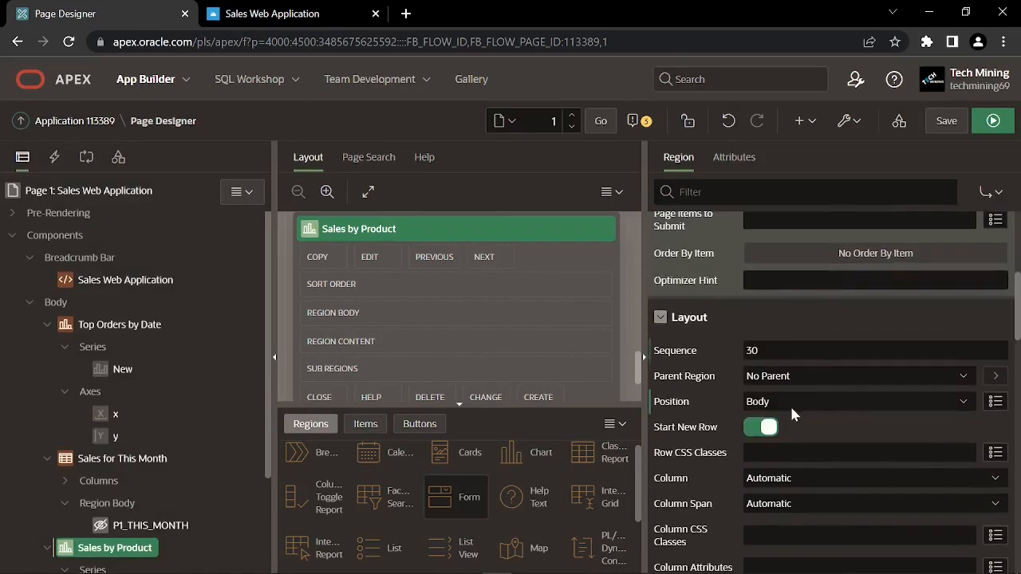
left_click(762, 430)
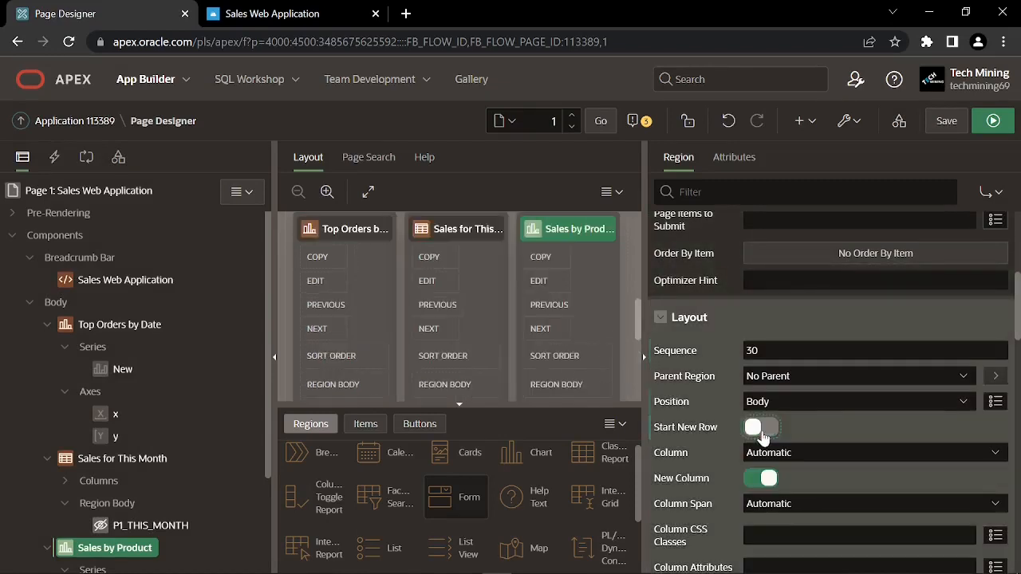
left_click(747, 458)
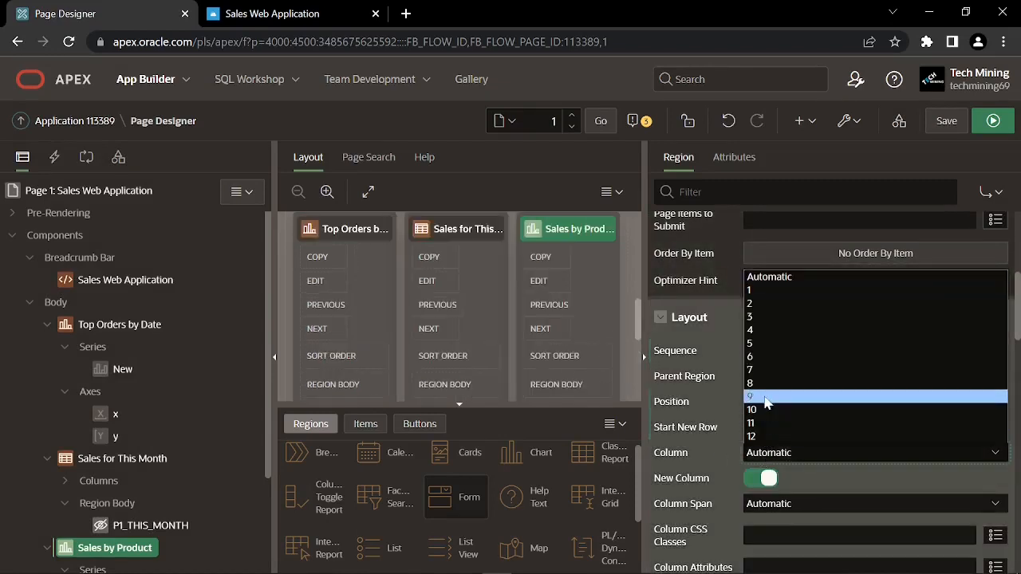
left_click(764, 403)
left_click(778, 482)
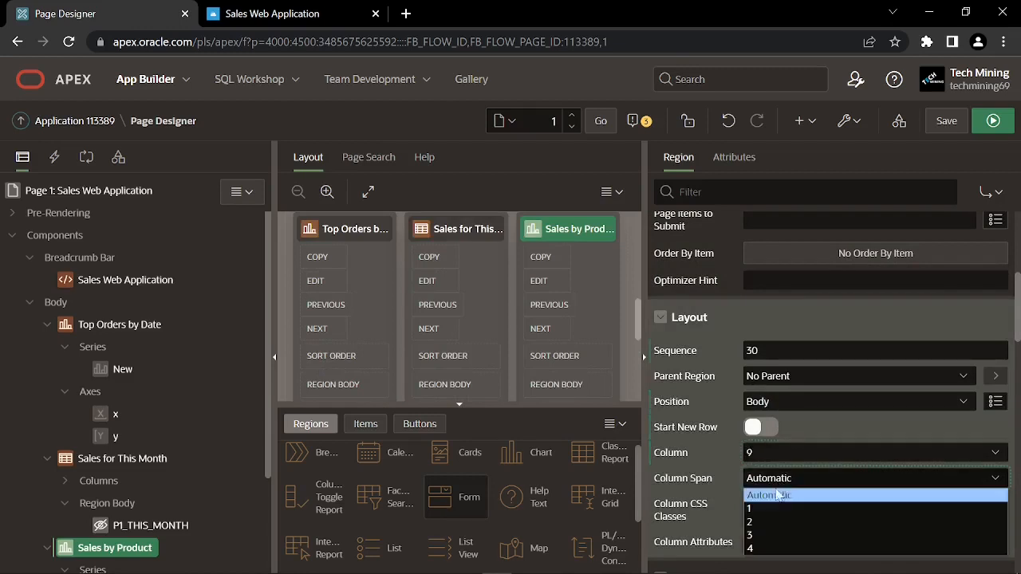
left_click(768, 549)
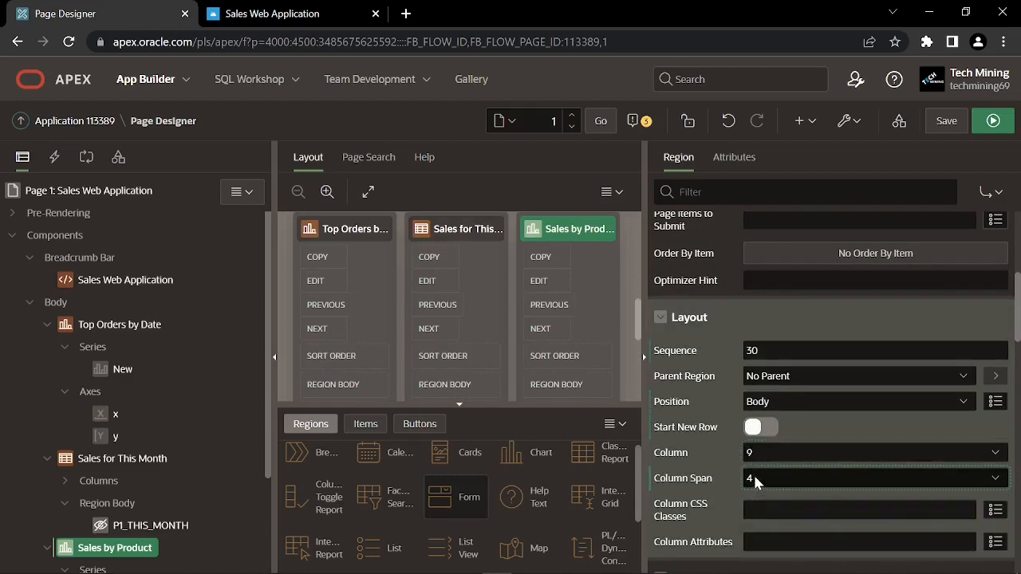
Set the body height to 240px in the Sales by Product region's template options and accept them
scroll(750, 471, "down", 2)
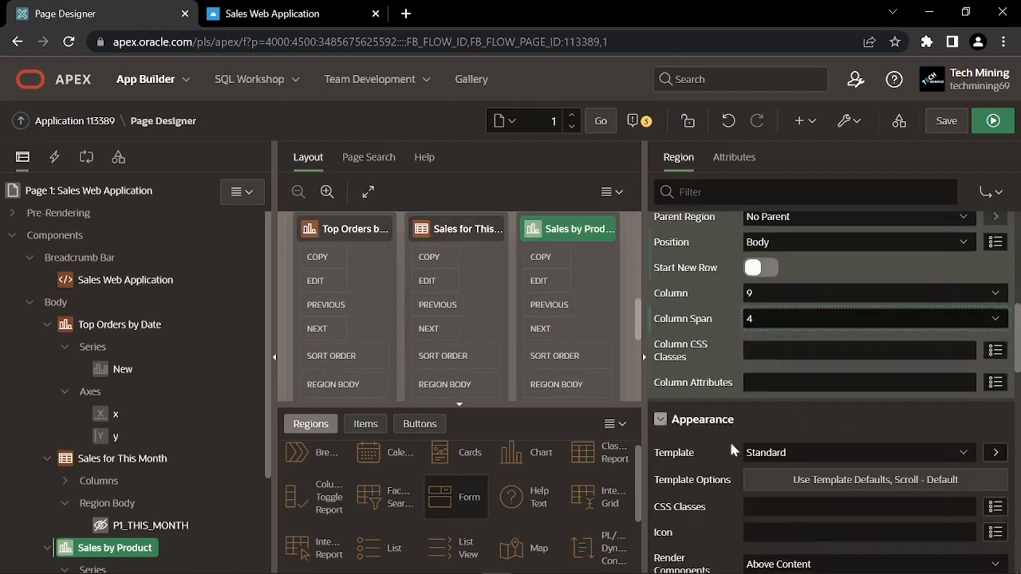
left_click(857, 482)
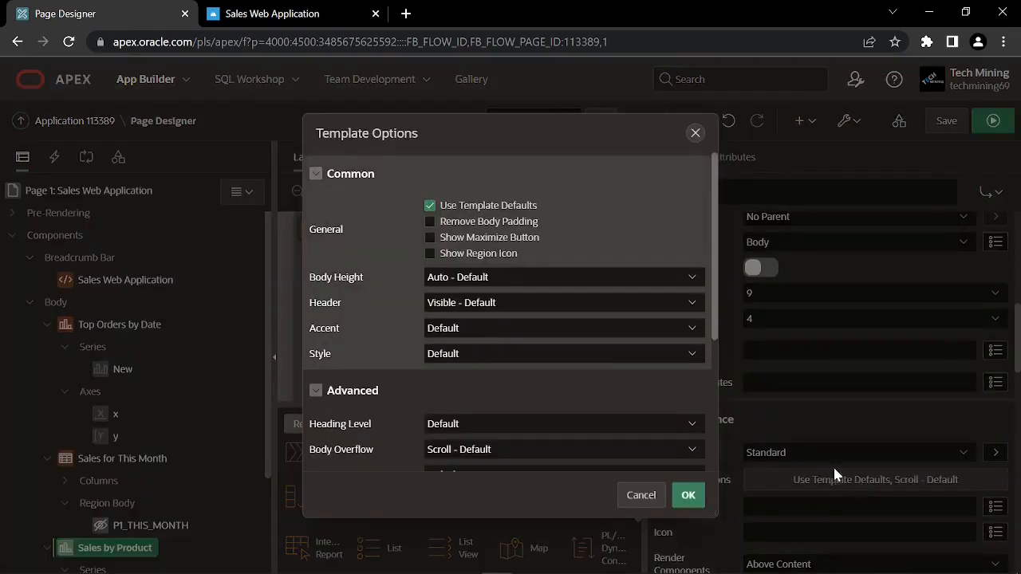
left_click(428, 280)
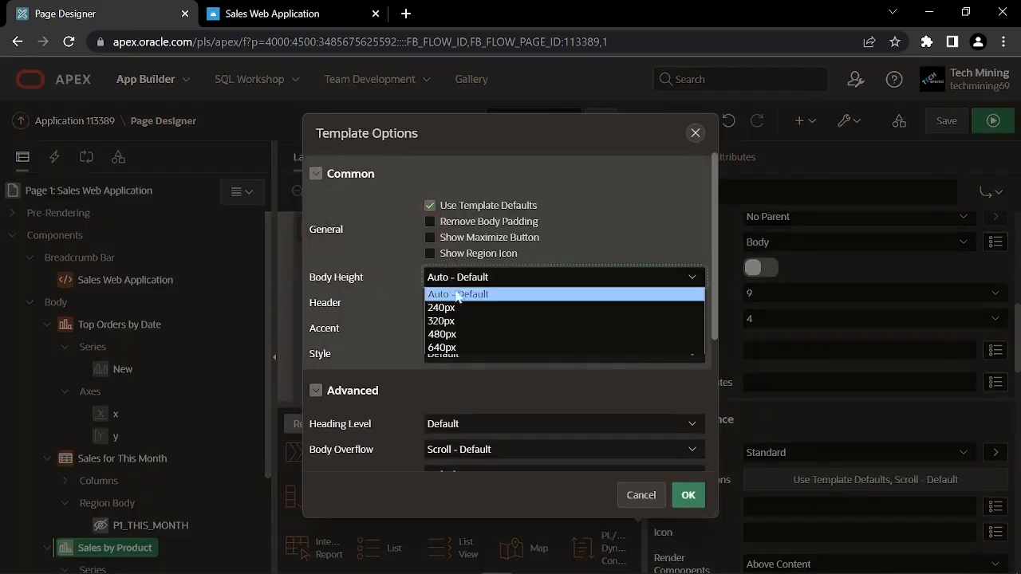
left_click(458, 307)
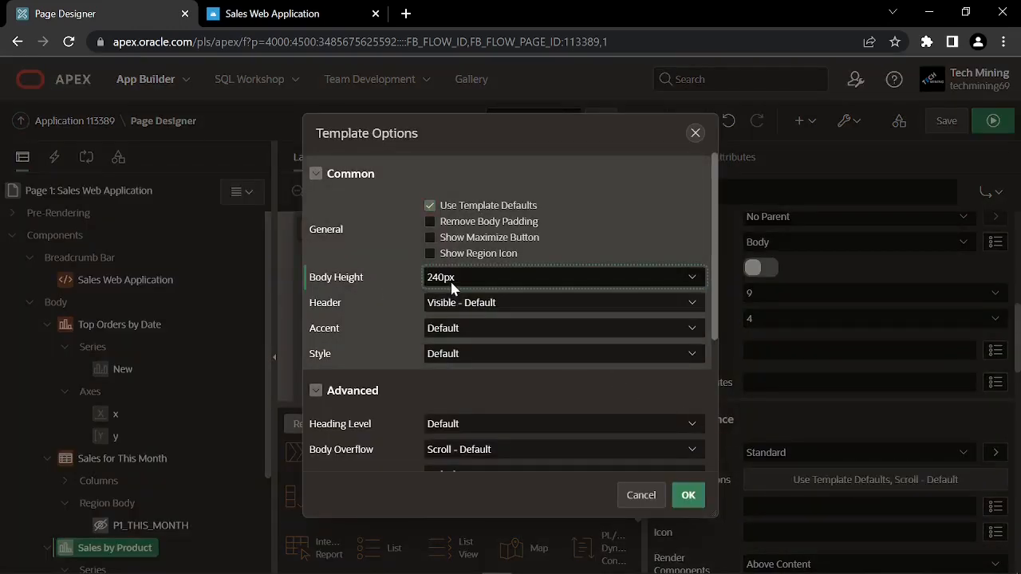
left_click(687, 496)
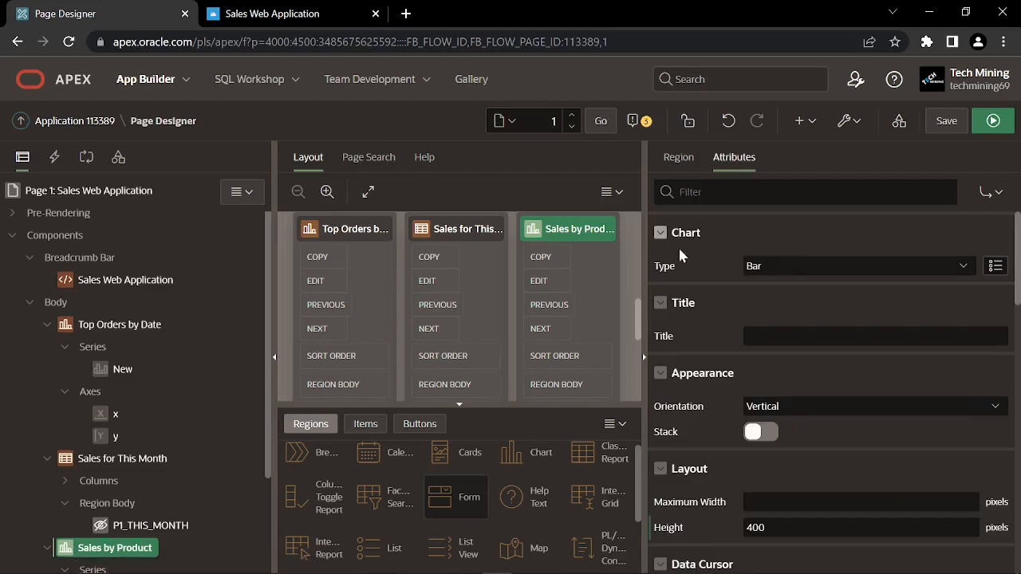
Change the Sales by Product chart type to Pie and turn off its legend
left_click(757, 269)
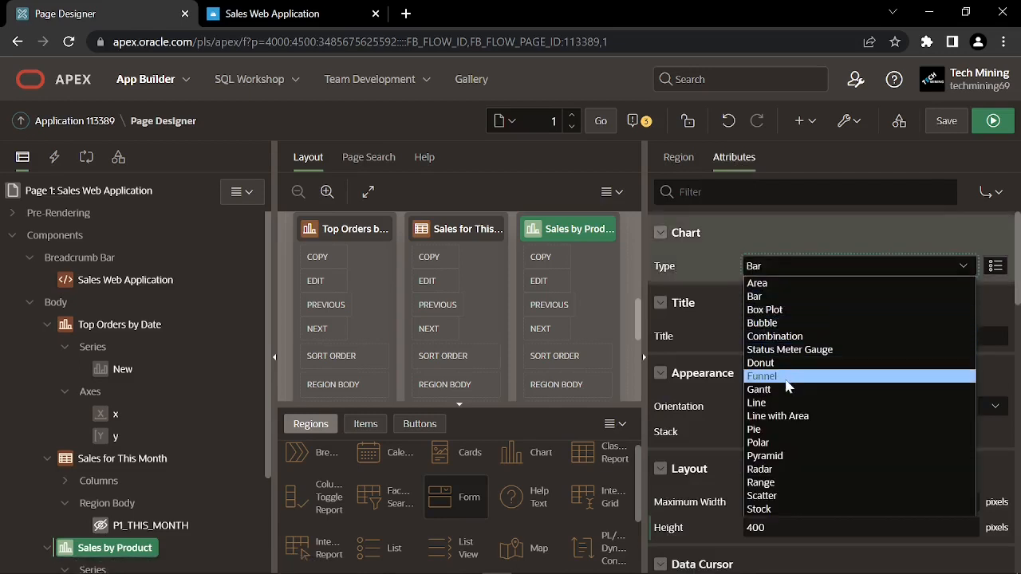
left_click(765, 431)
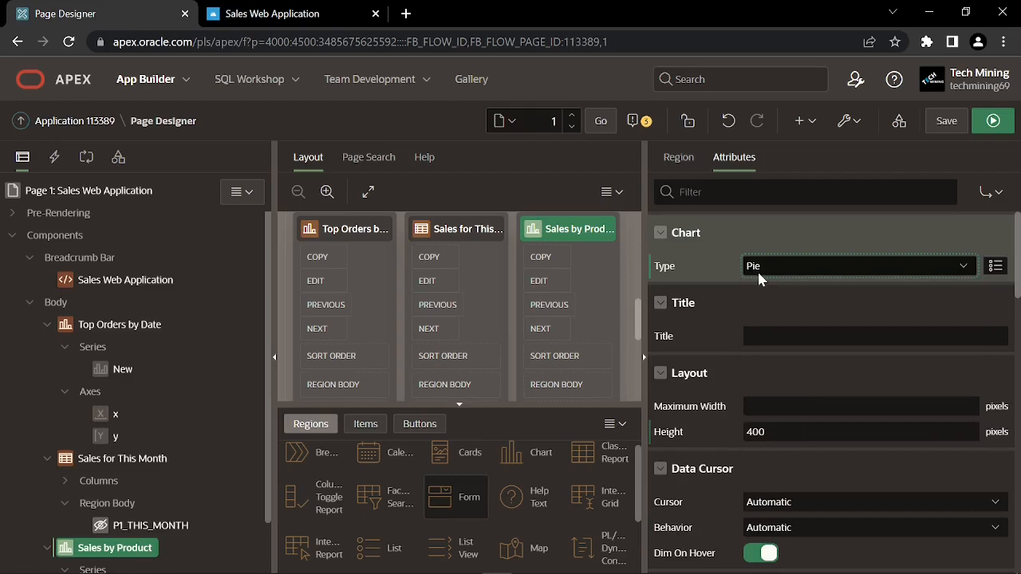
scroll(719, 311, "down", 2)
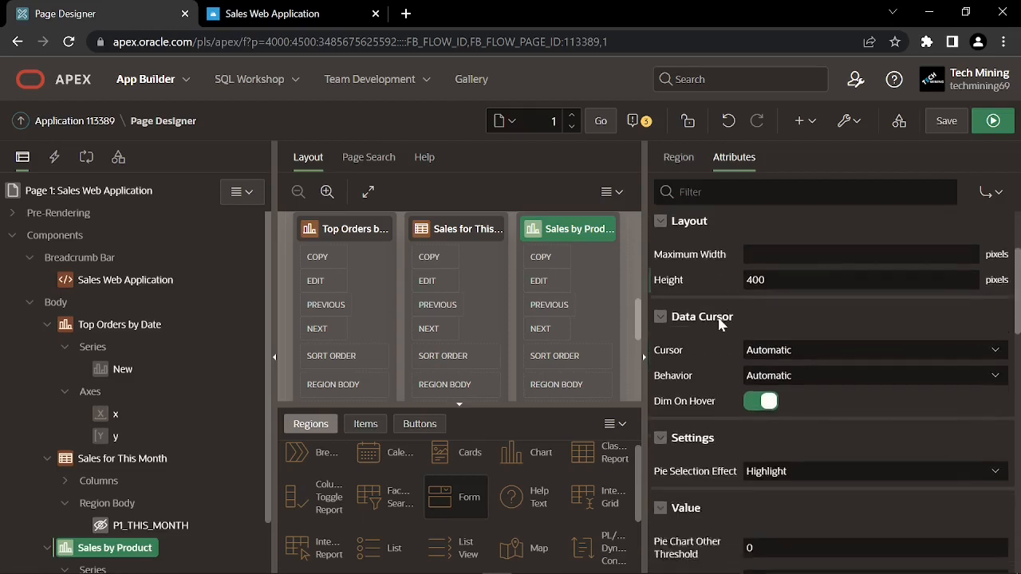
scroll(718, 317, "down", 1)
scroll(718, 318, "down", 1)
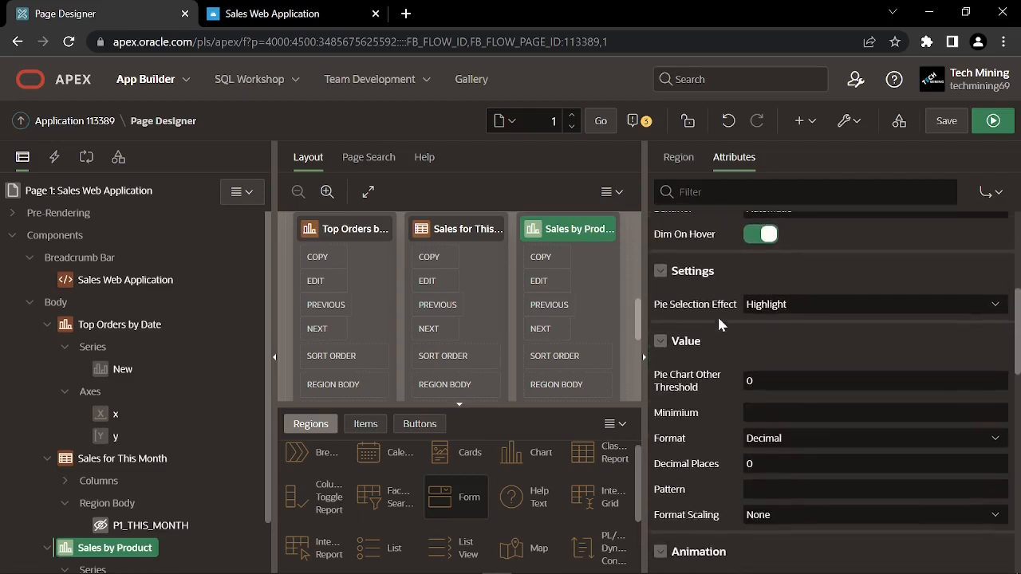
scroll(718, 314, "down", 3)
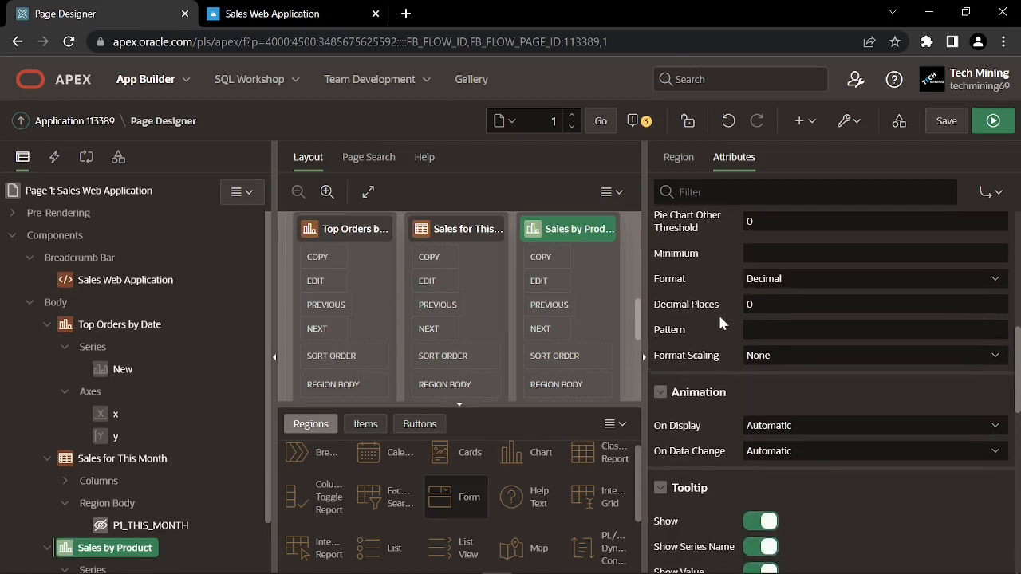
scroll(720, 319, "down", 2)
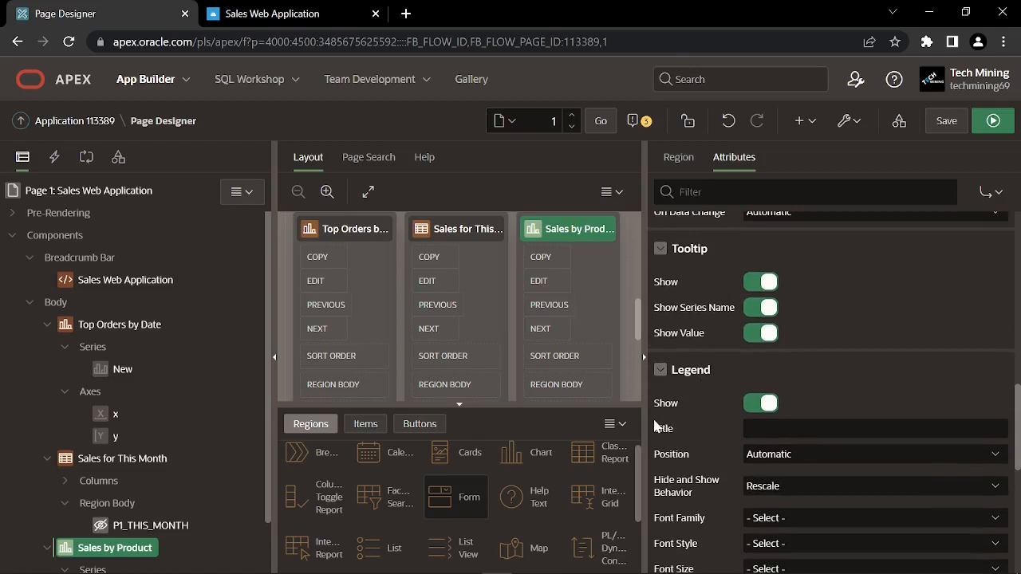
left_click(762, 405)
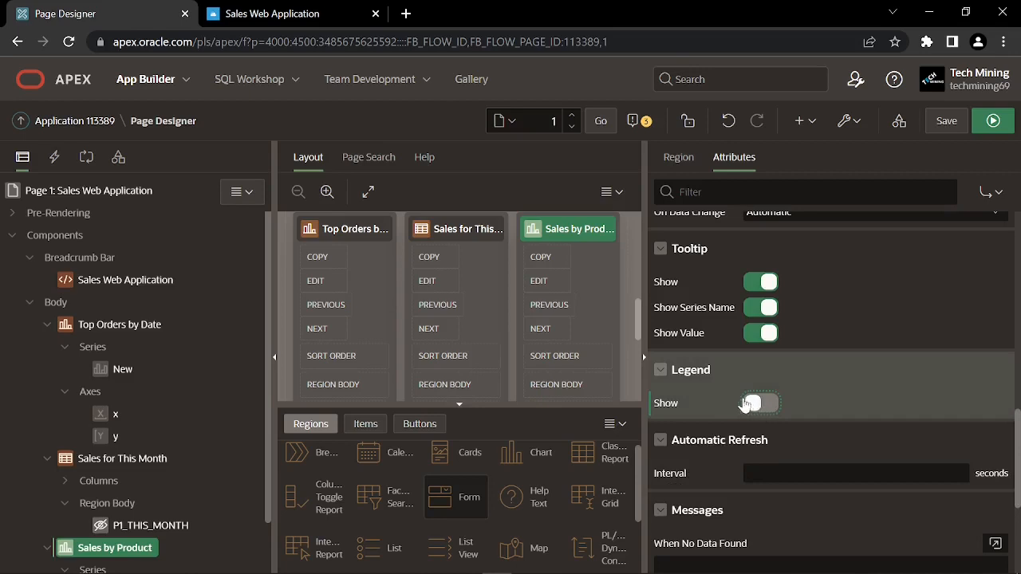
scroll(204, 464, "down", 1)
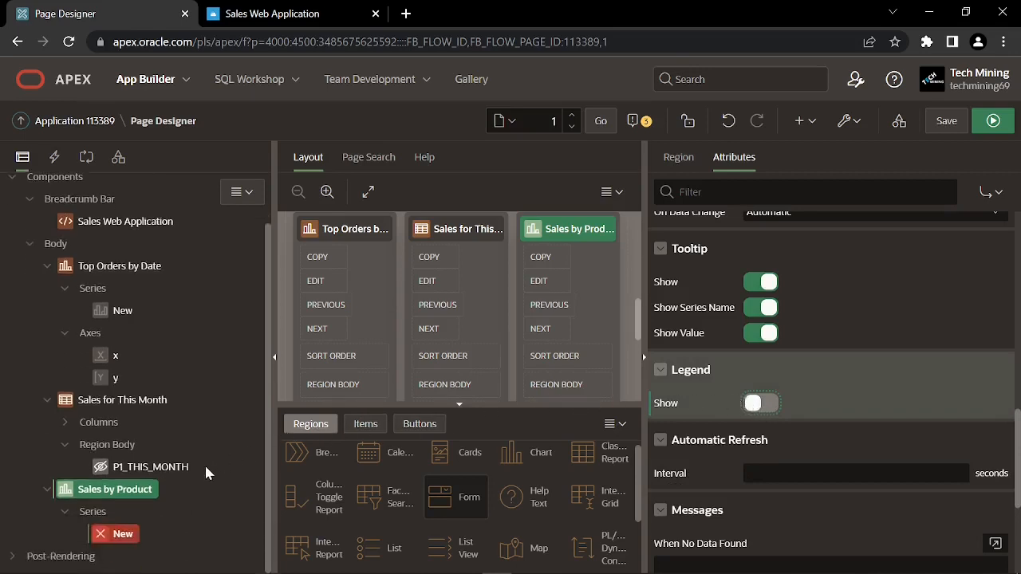
Set the Sales by Product series' source location to Region Source and map Label to PRODUCT and Value to SALES
left_click(108, 536)
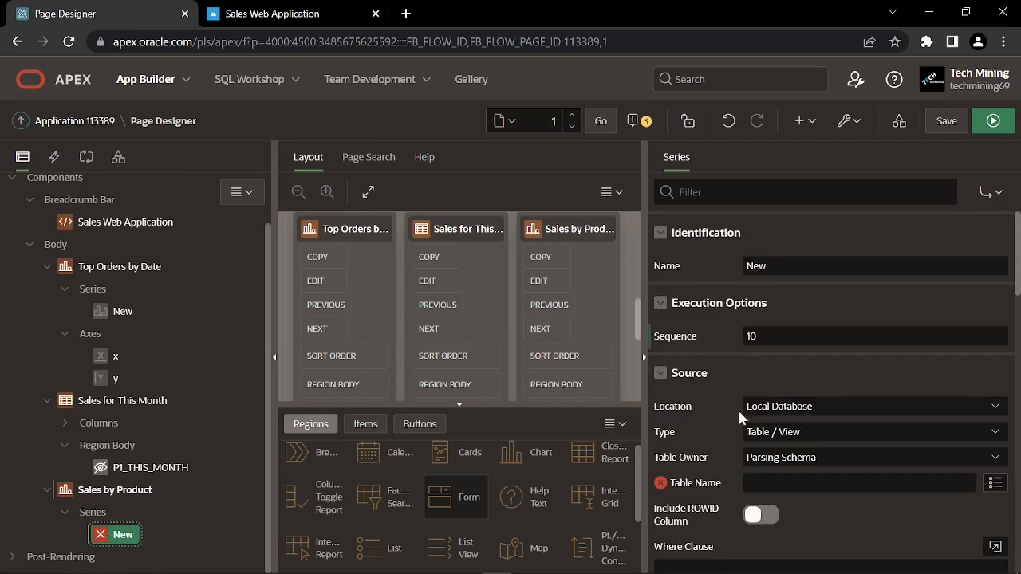
left_click(785, 411)
left_click(786, 465)
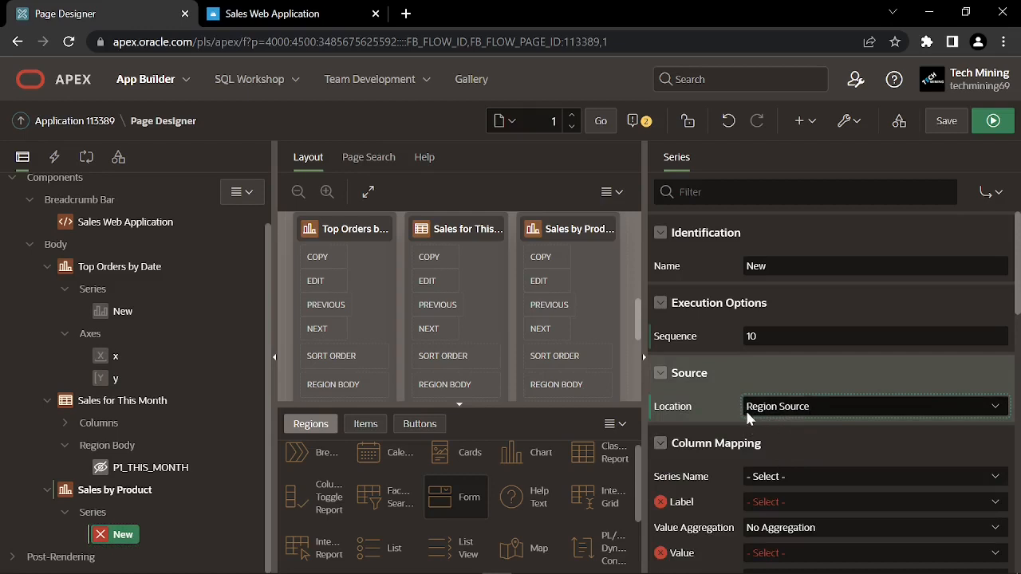
scroll(745, 408, "down", 1)
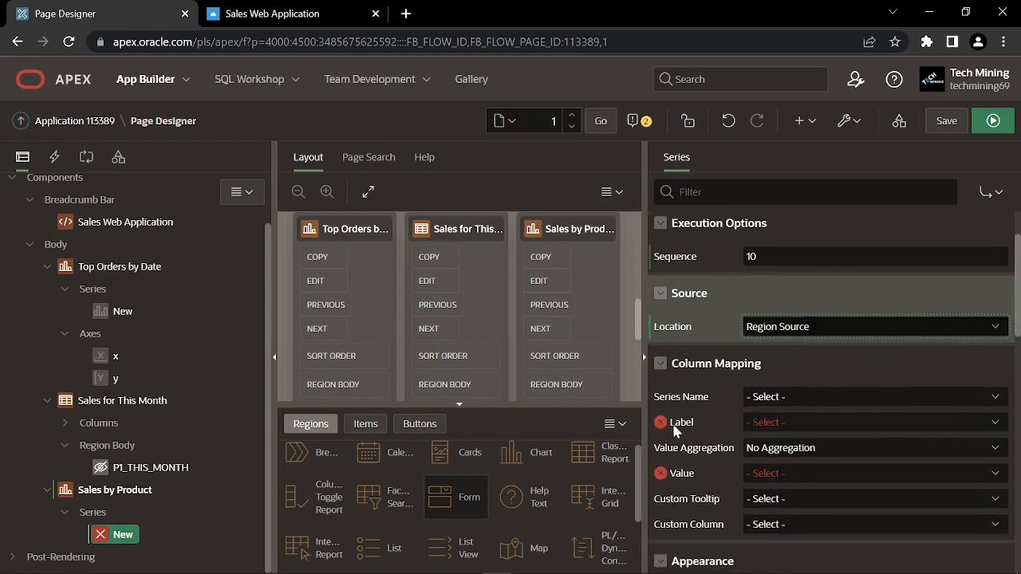
left_click(764, 424)
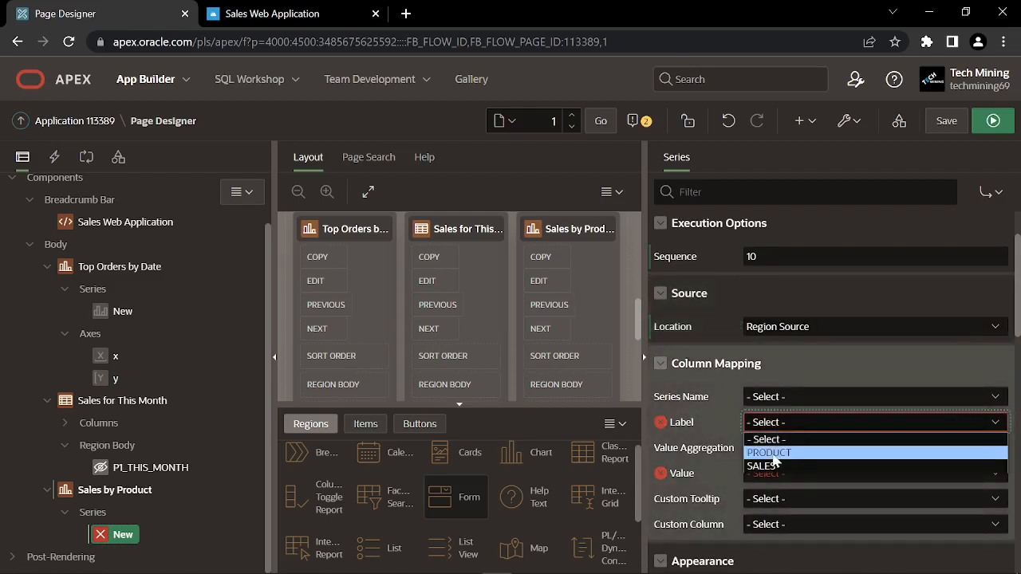
left_click(771, 453)
left_click(760, 475)
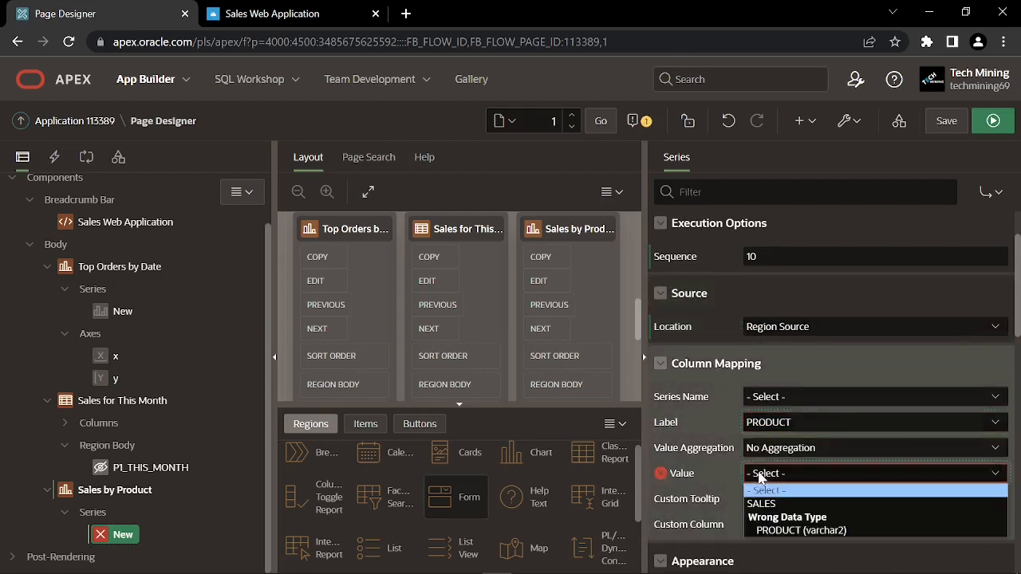
left_click(765, 503)
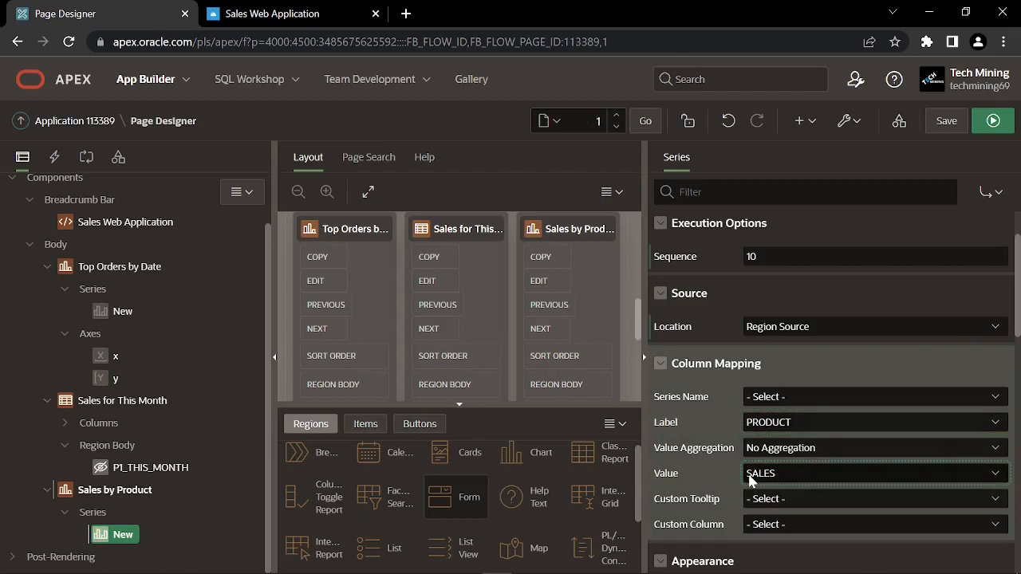
scroll(722, 479, "down", 2)
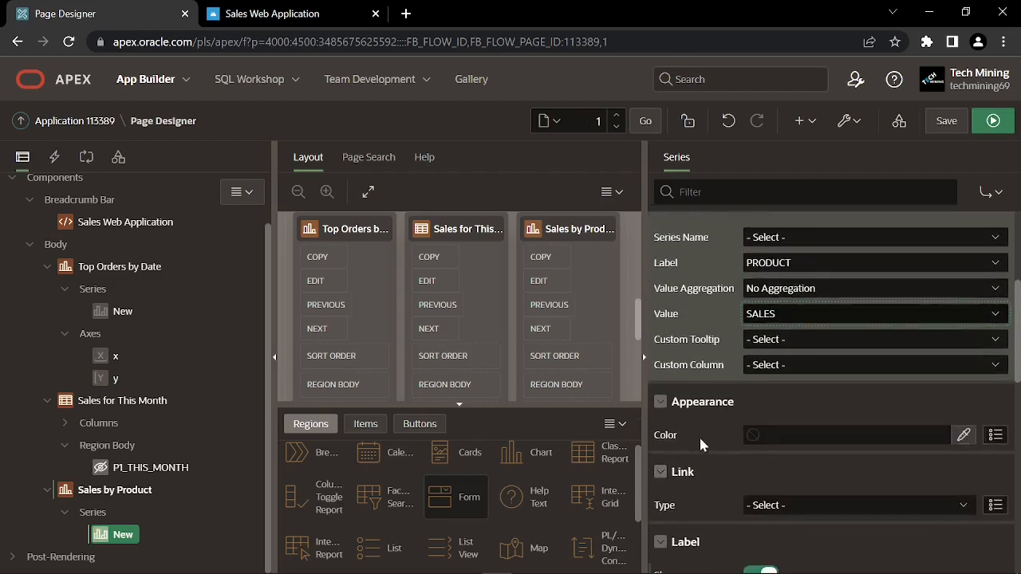
scroll(702, 432, "down", 2)
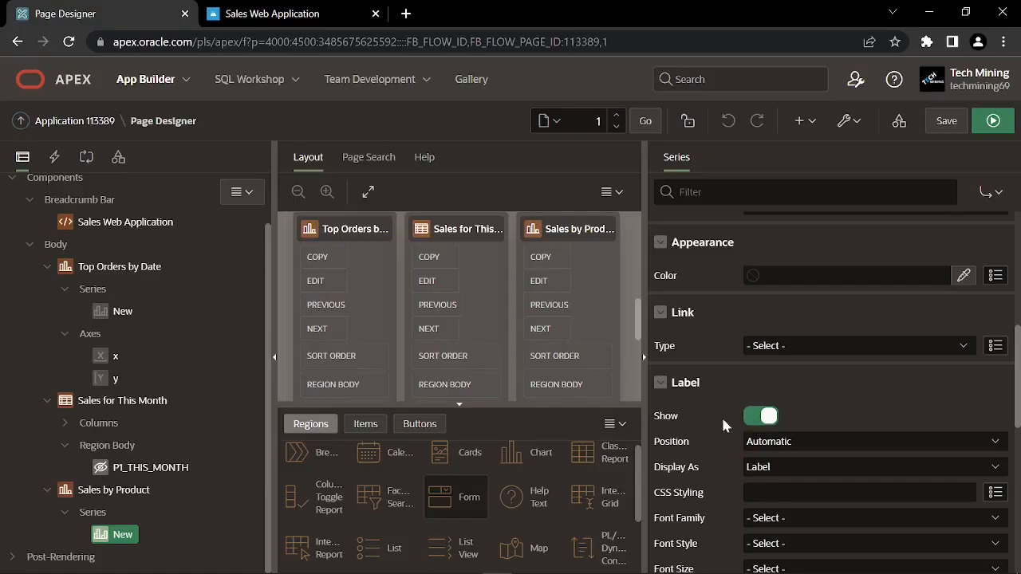
Add a Chart region to the page body directly below the Top Orders by Date region
left_click(526, 455)
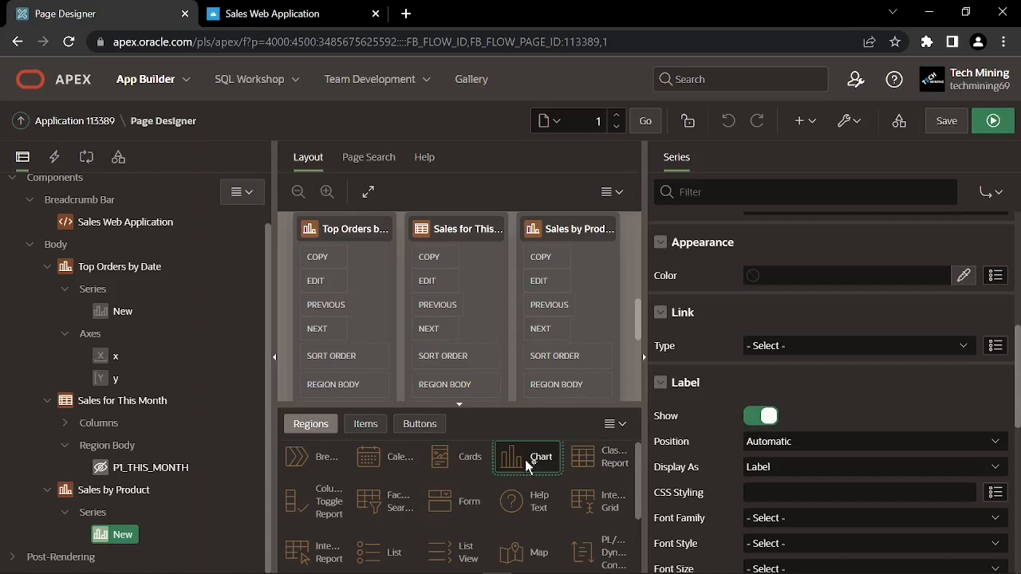
left_click_drag(523, 457, 303, 312)
scroll(414, 342, "down", 5)
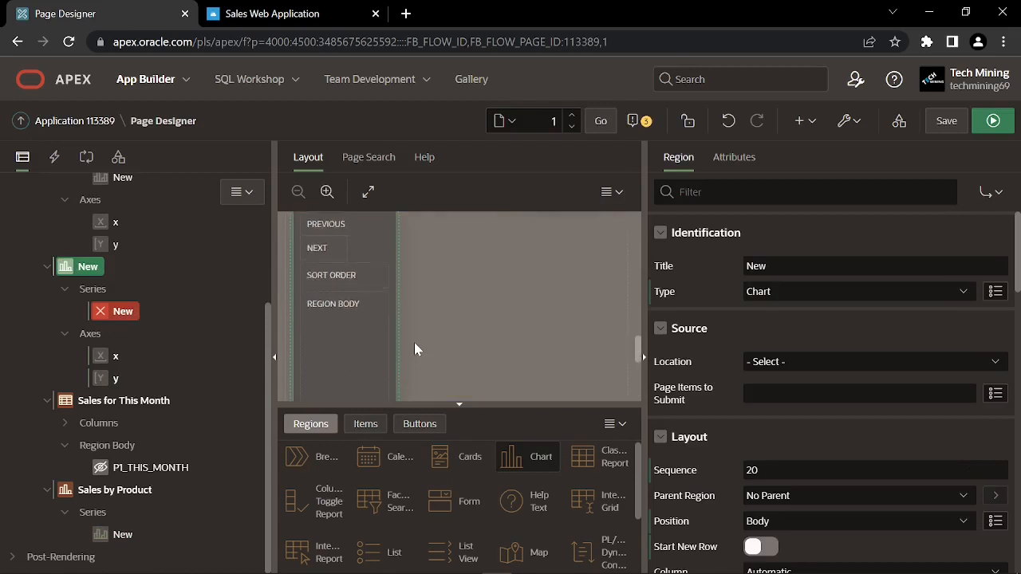
scroll(414, 342, "up", 3)
scroll(414, 342, "up", 6)
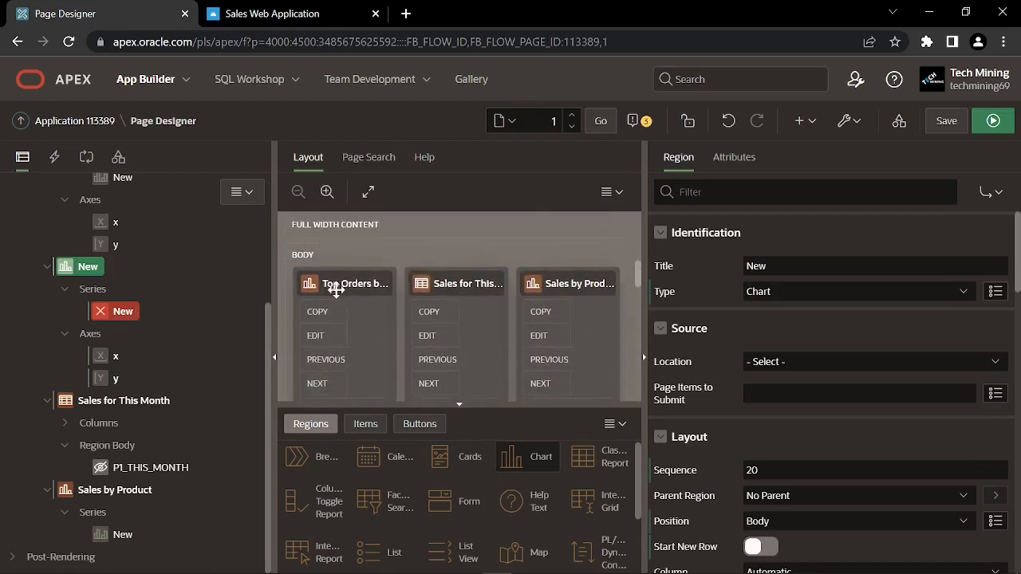
scroll(357, 299, "down", 3)
scroll(358, 319, "down", 1)
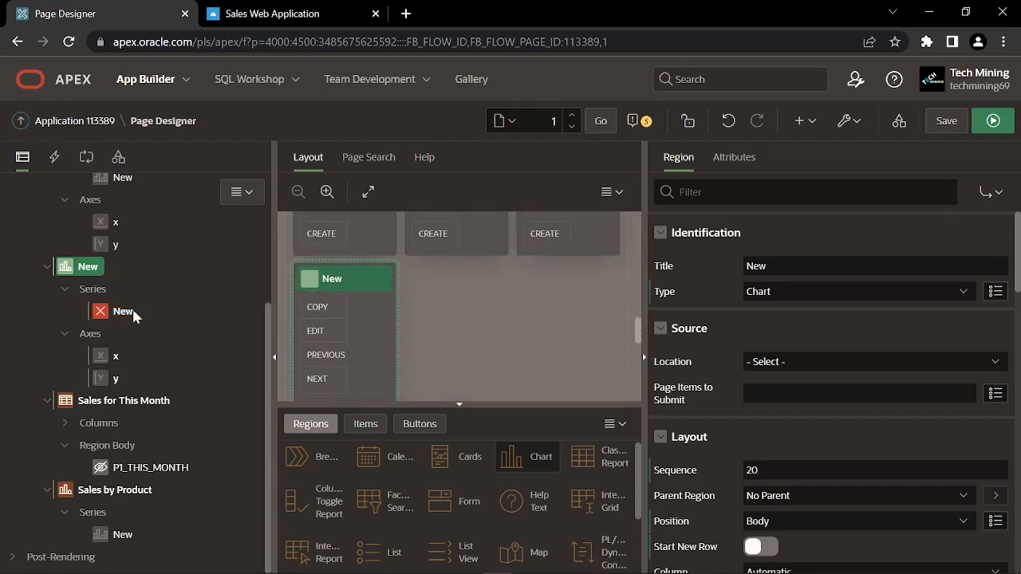
scroll(92, 375, "up", 1)
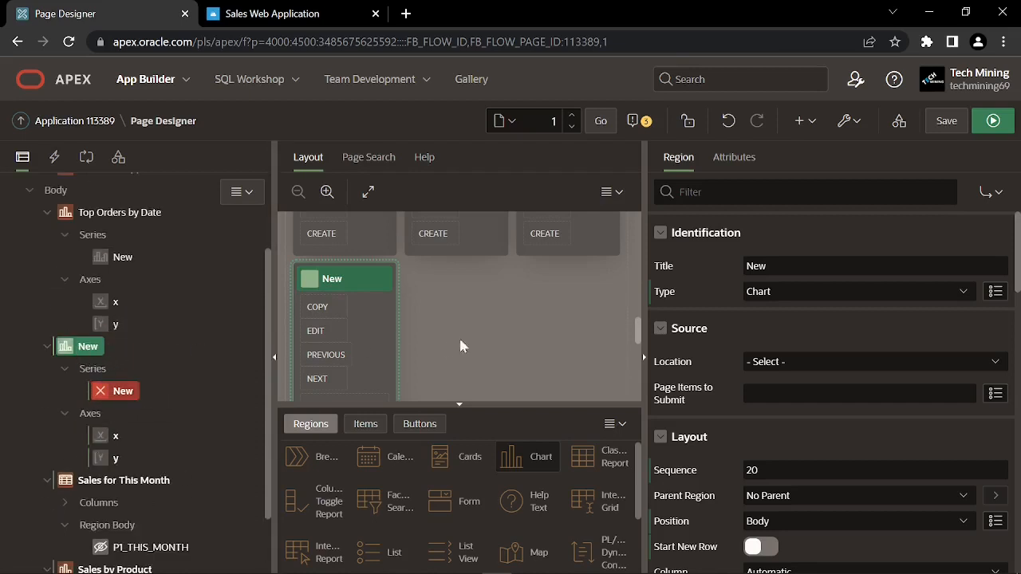
Title the new chart region Sales by Category and set its source to a Local Database SQL Query
double_click(754, 266)
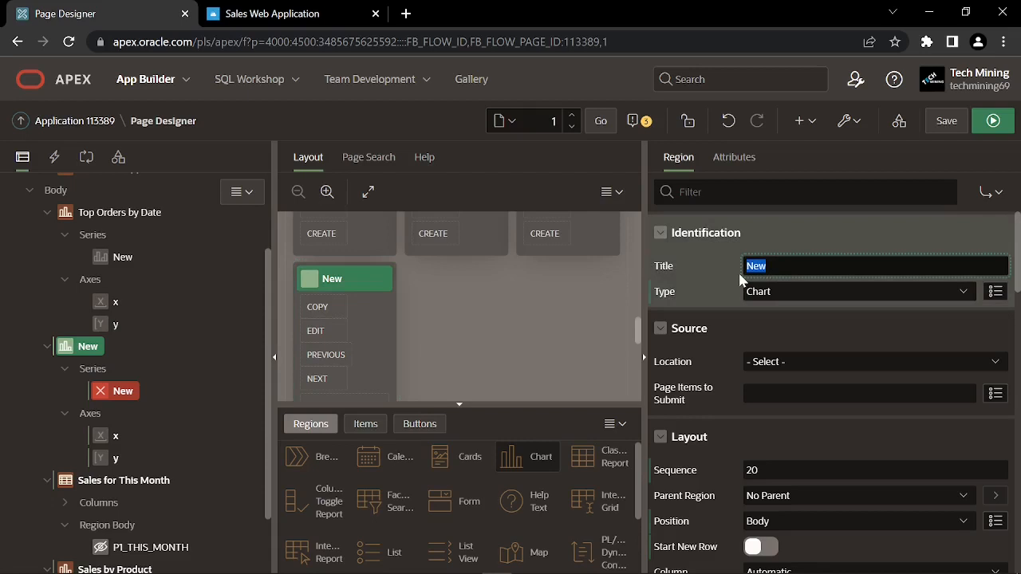
type("Sales by Category")
left_click(778, 365)
left_click(788, 391)
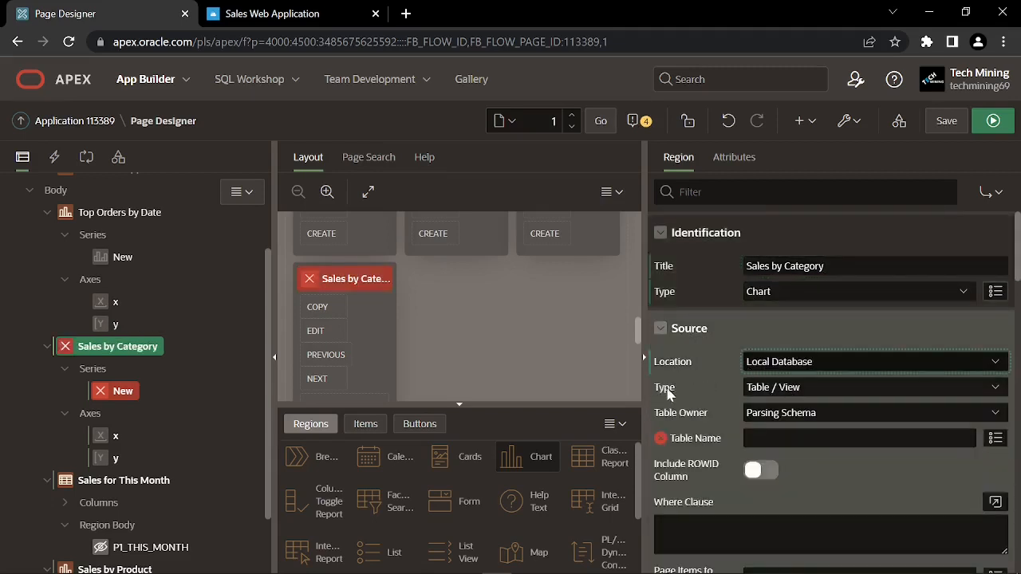
left_click(786, 396)
left_click(786, 418)
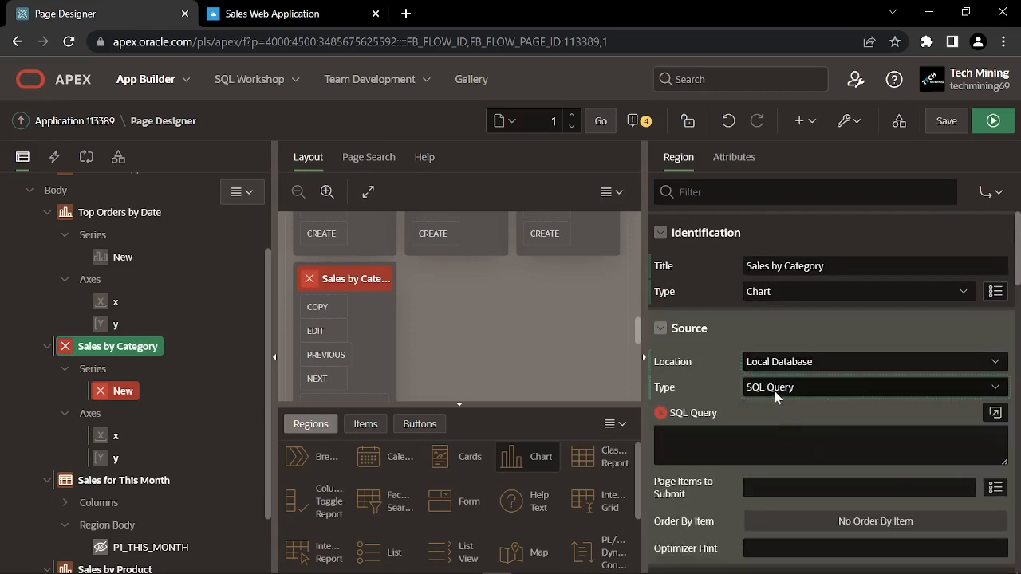
Copy the query from 4.3.4.txt into the Sales by Category region's SQL query, validate it, and accept it
left_click(989, 415)
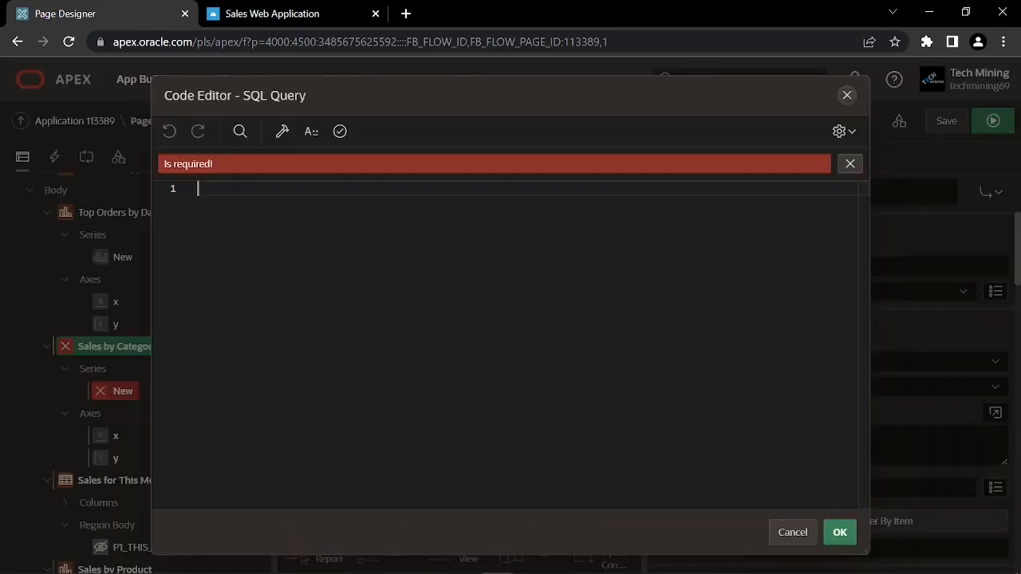
key("alt+Tab")
double_click(469, 133)
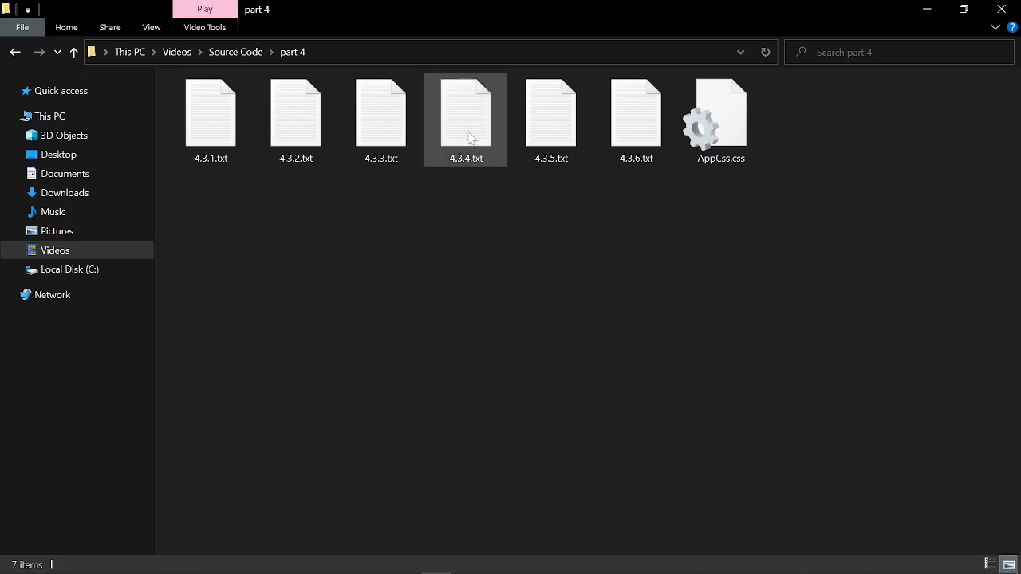
key("ctrl+a")
key("ctrl+c")
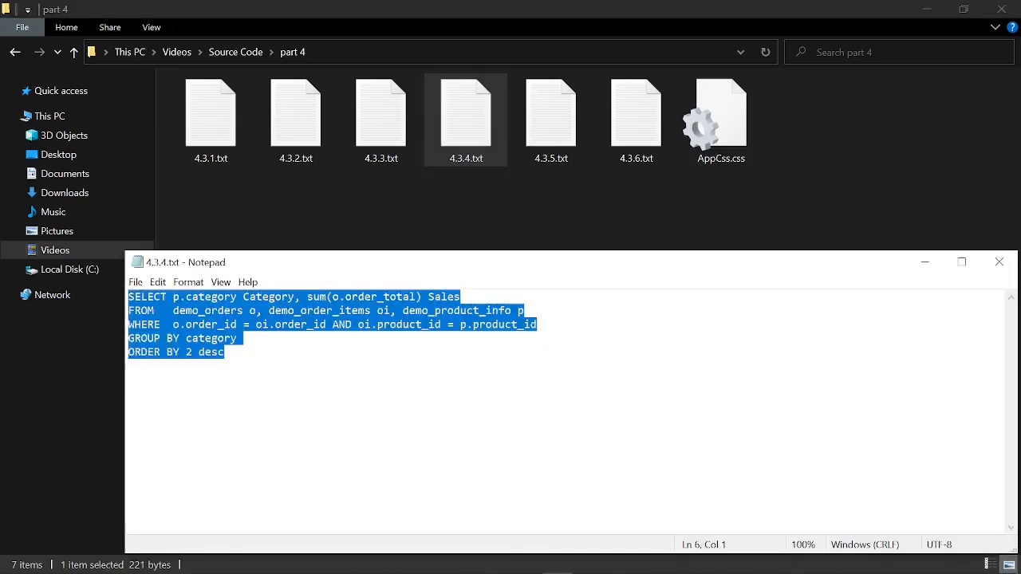
key("alt+Tab")
key("ctrl+v")
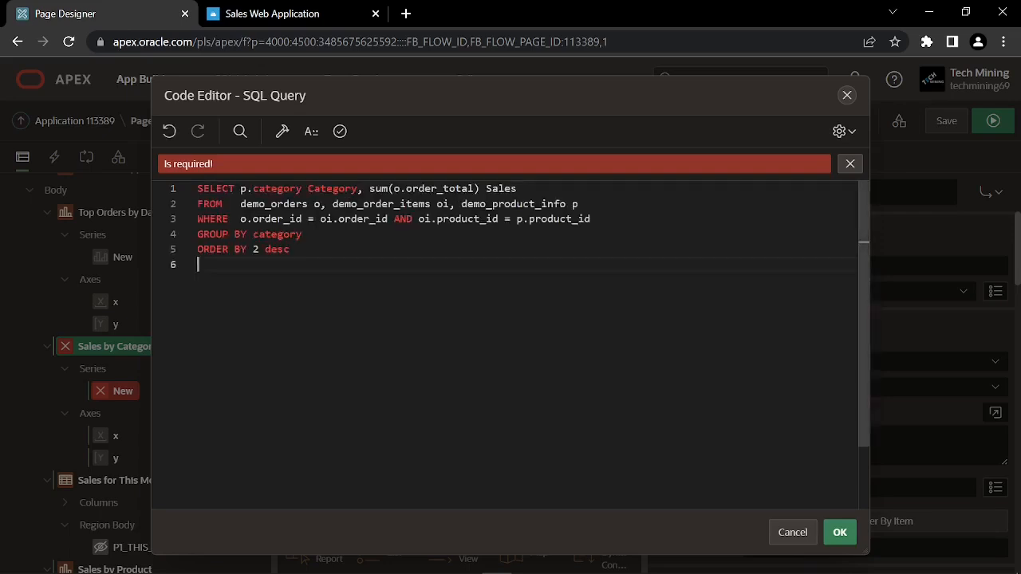
left_click(341, 134)
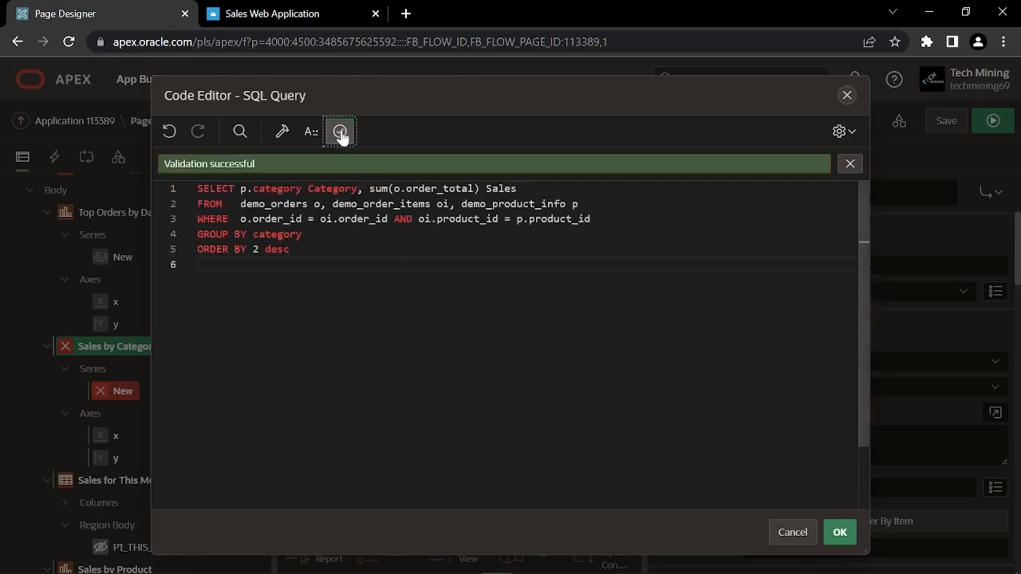
left_click(840, 532)
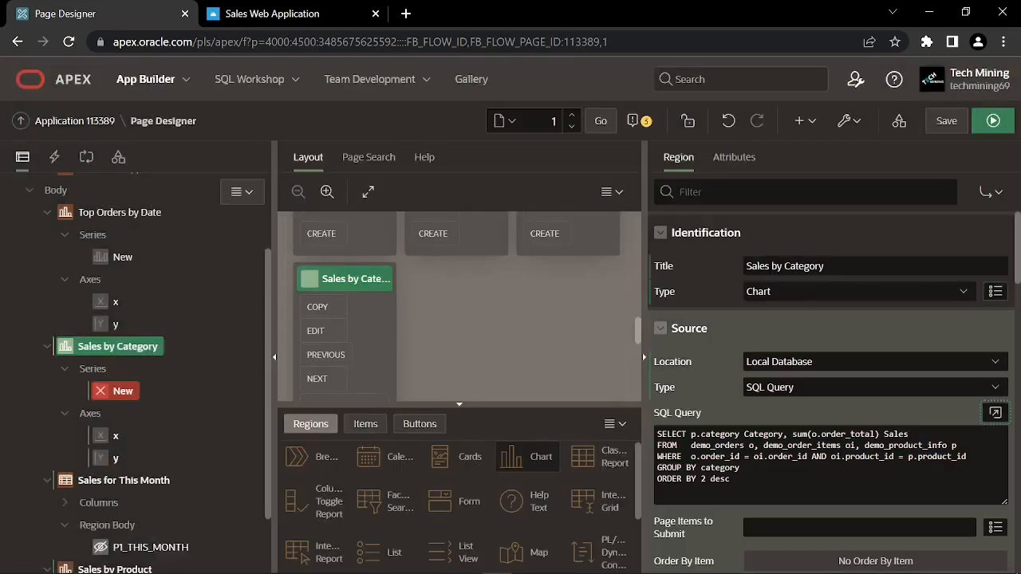
Start the Sales by Category region on a new row, placing it in column 1 with a column span of 4
scroll(664, 431, "down", 5)
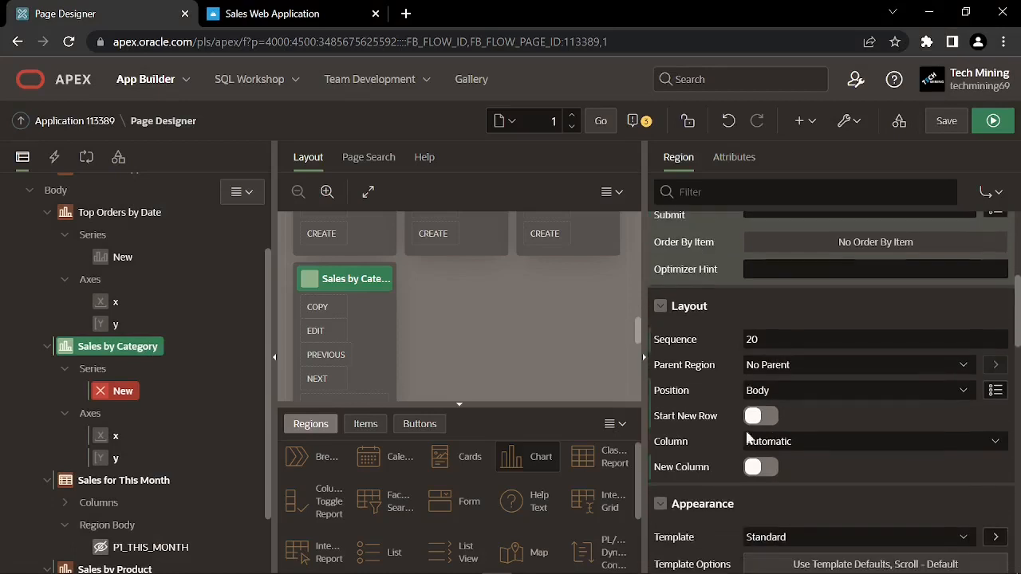
left_click(757, 423)
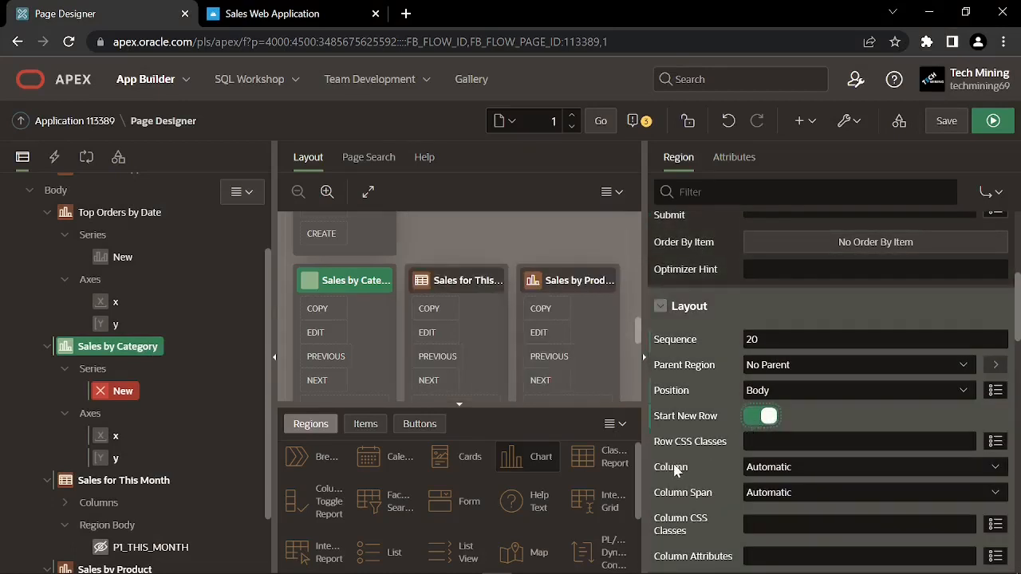
left_click(786, 471)
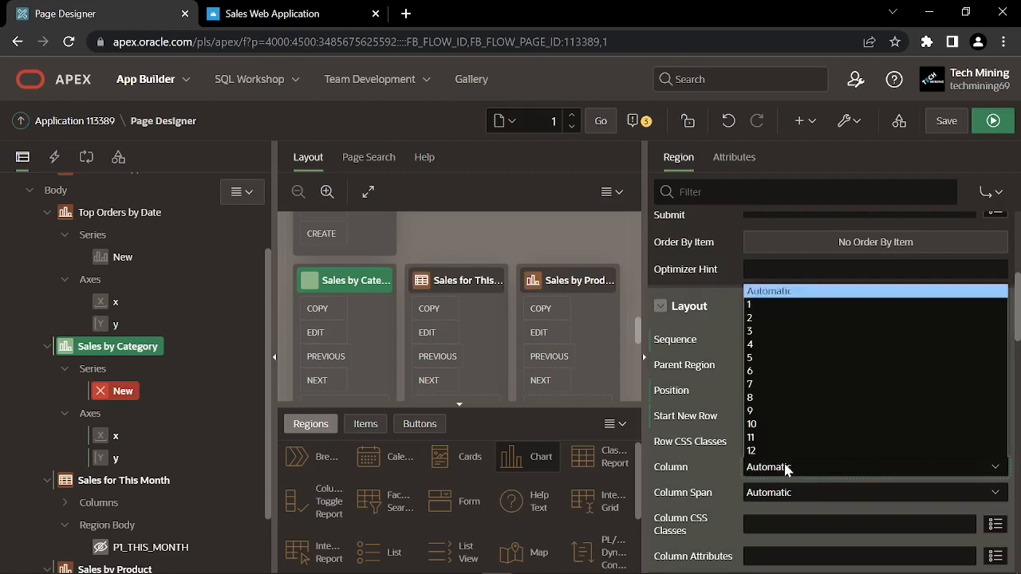
left_click(766, 305)
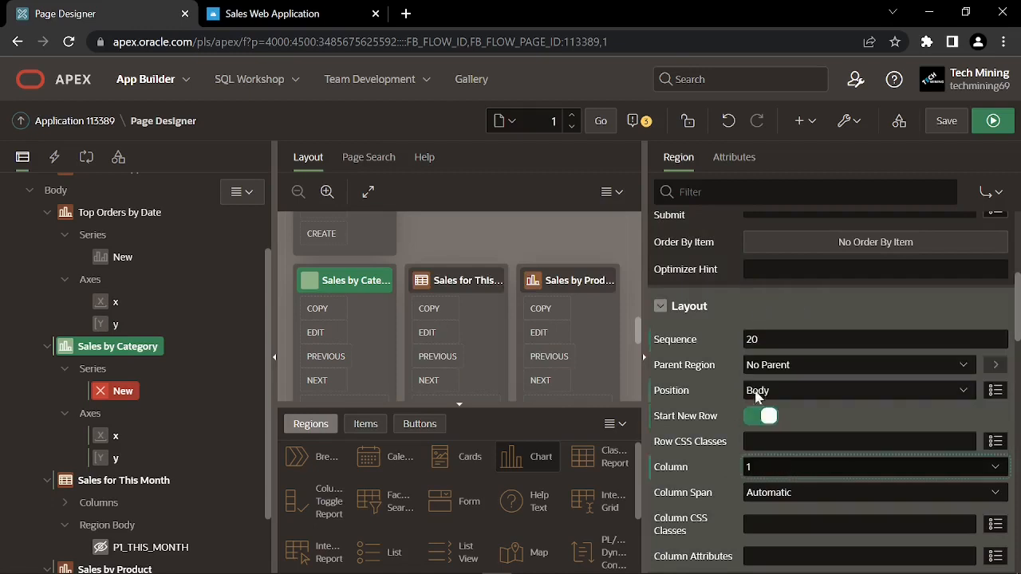
left_click(759, 494)
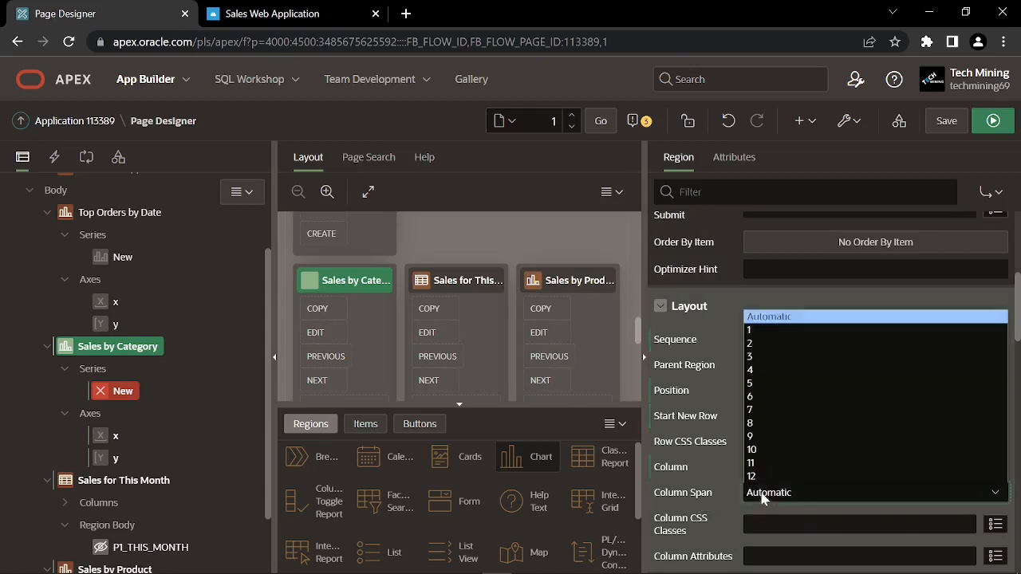
left_click(754, 377)
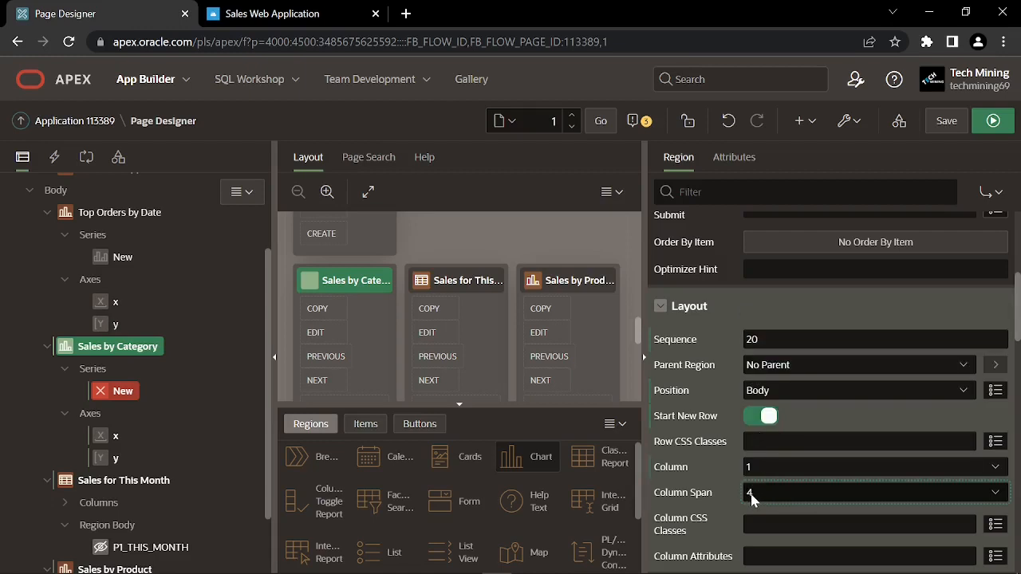
Set the body height to 240px in the Sales by Category region's template options and accept them
scroll(751, 495, "down", 1)
scroll(782, 423, "down", 2)
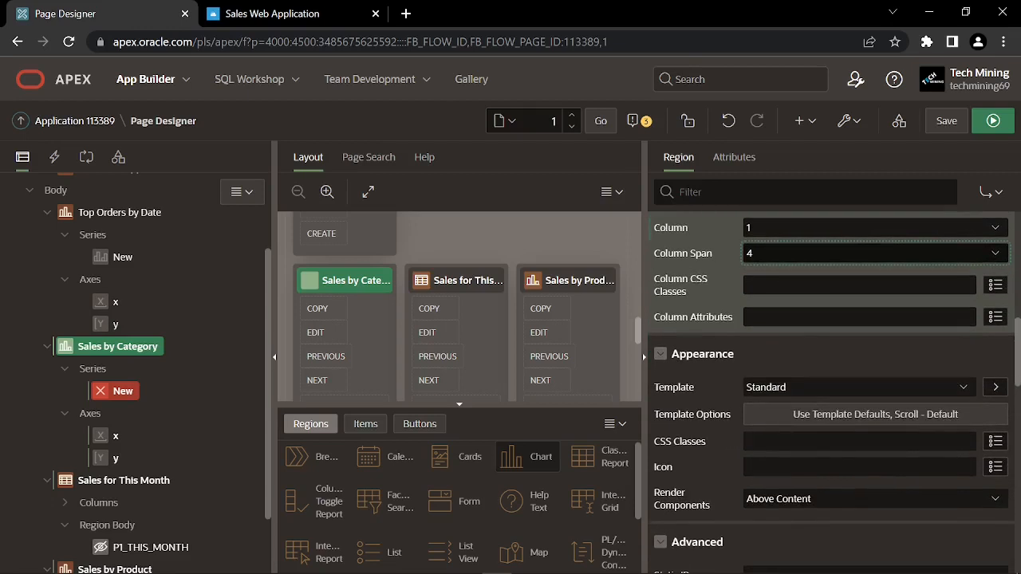
left_click(791, 422)
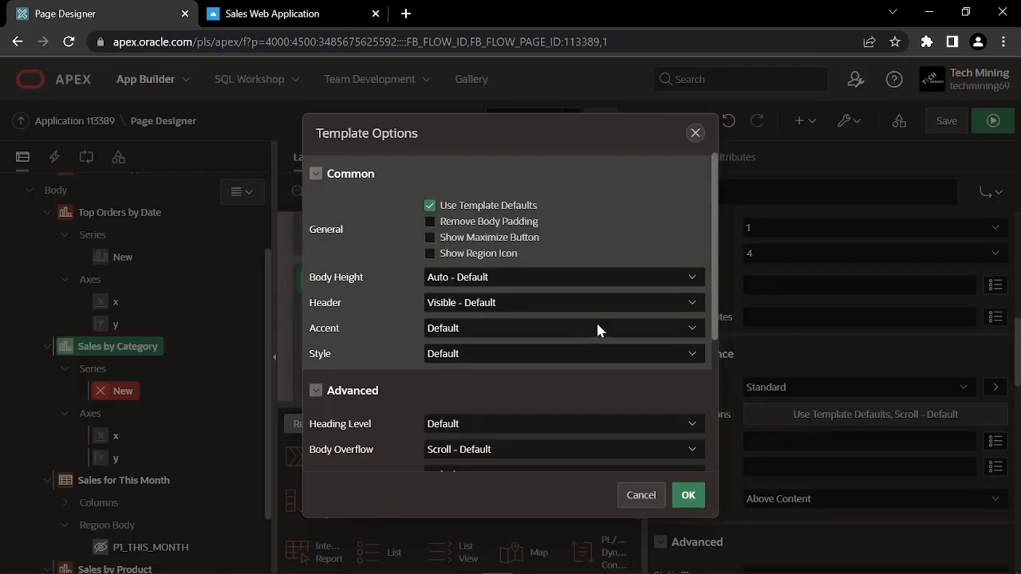
left_click(463, 279)
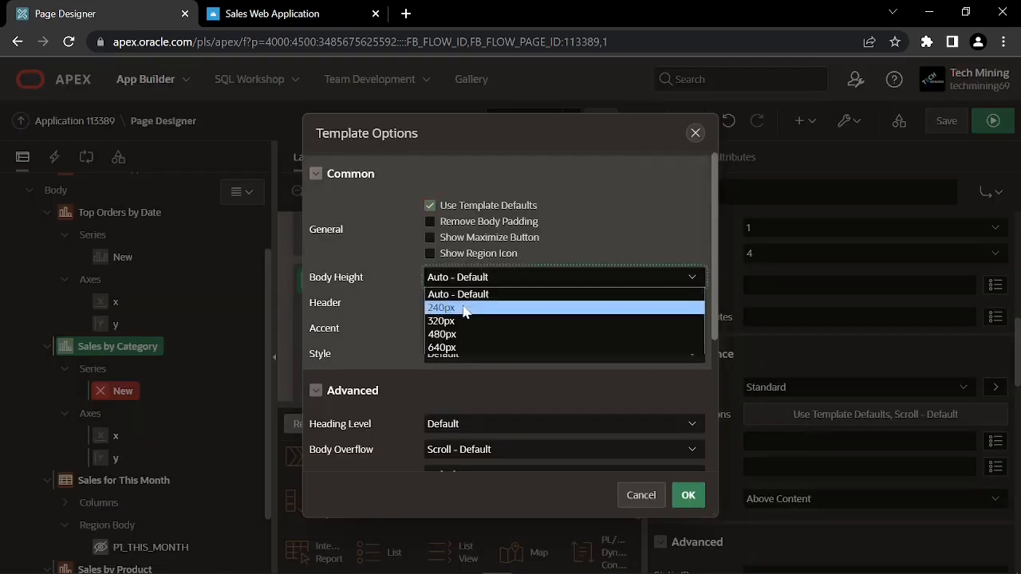
left_click(463, 305)
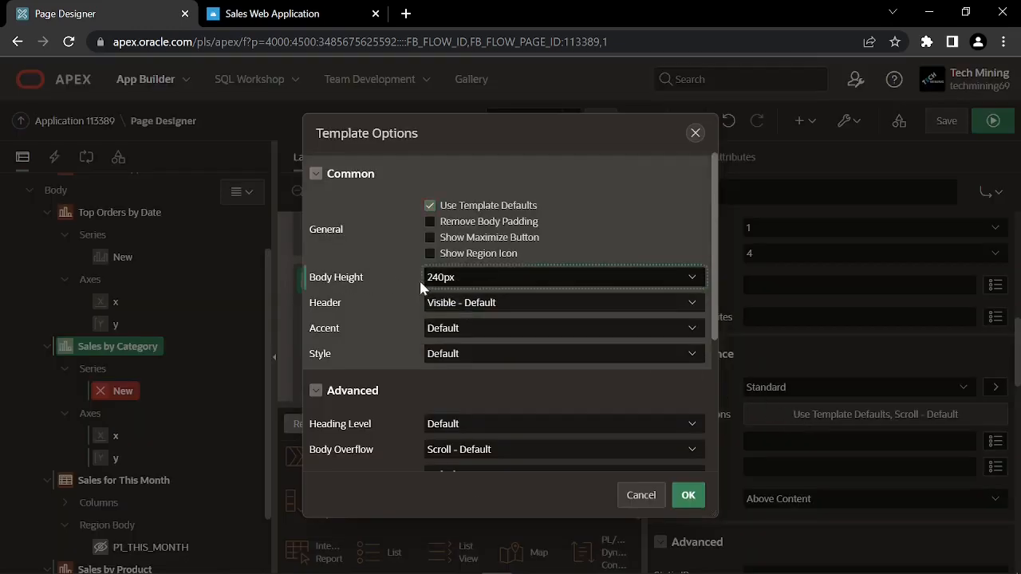
left_click(688, 495)
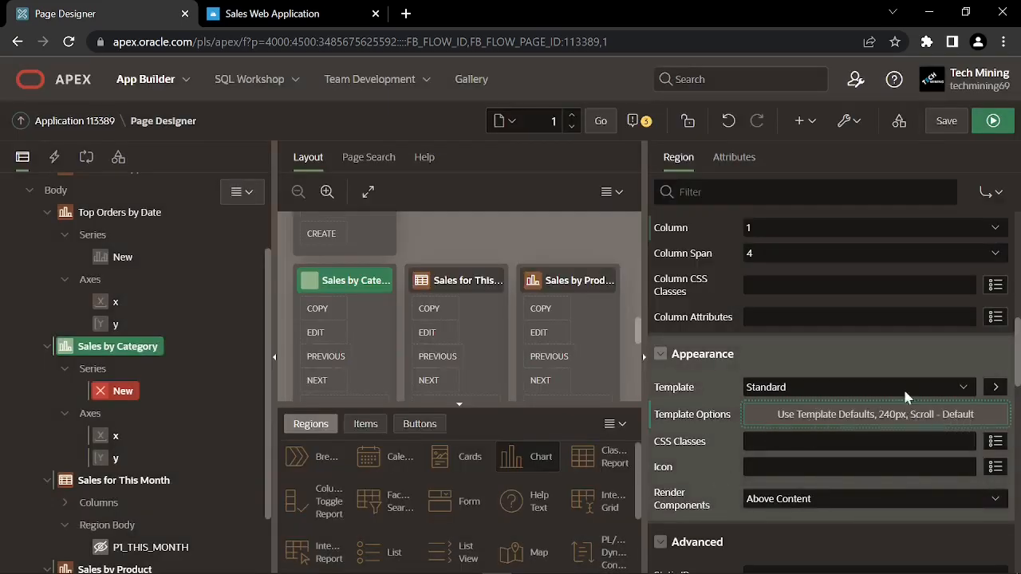
Review the Sales by Category chart's attributes, from the chart type down to the legend setting
left_click(732, 157)
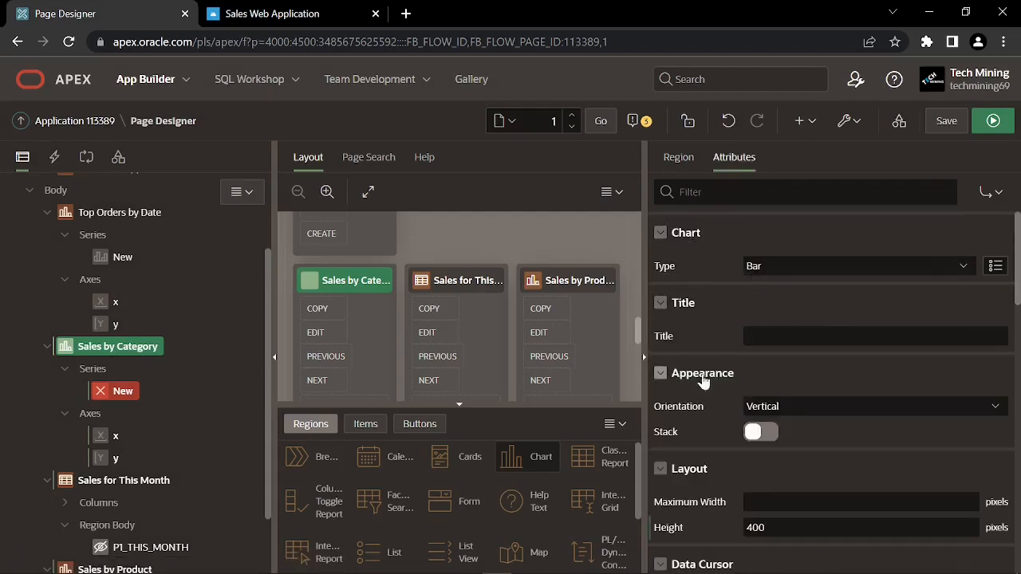
scroll(702, 379, "down", 5)
scroll(700, 391, "down", 6)
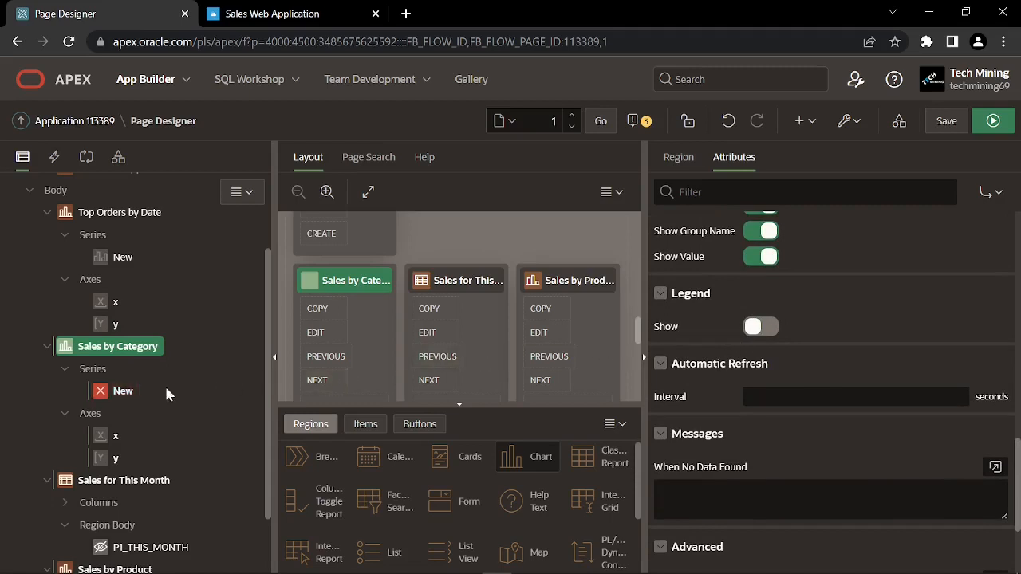
Set the Sales by Category series to use Region Source, with CATEGORY as the label and SALES as the value
left_click(97, 393)
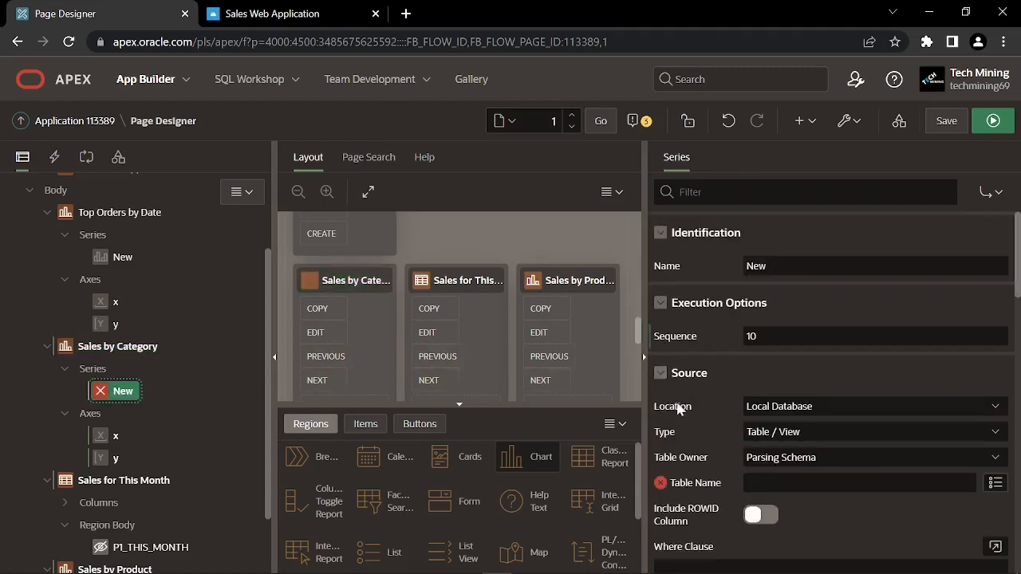
left_click(782, 415)
left_click(786, 460)
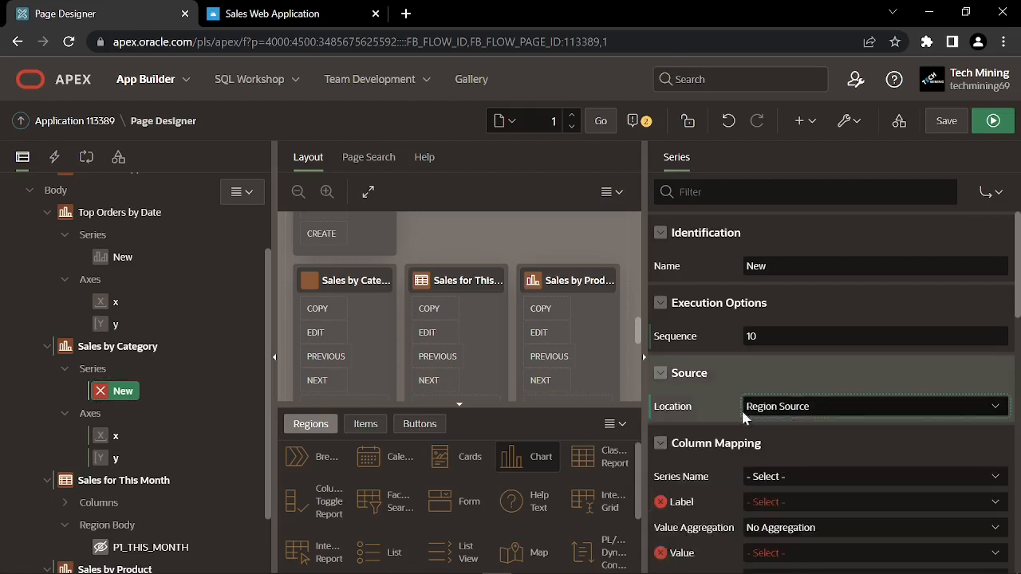
scroll(762, 419, "down", 1)
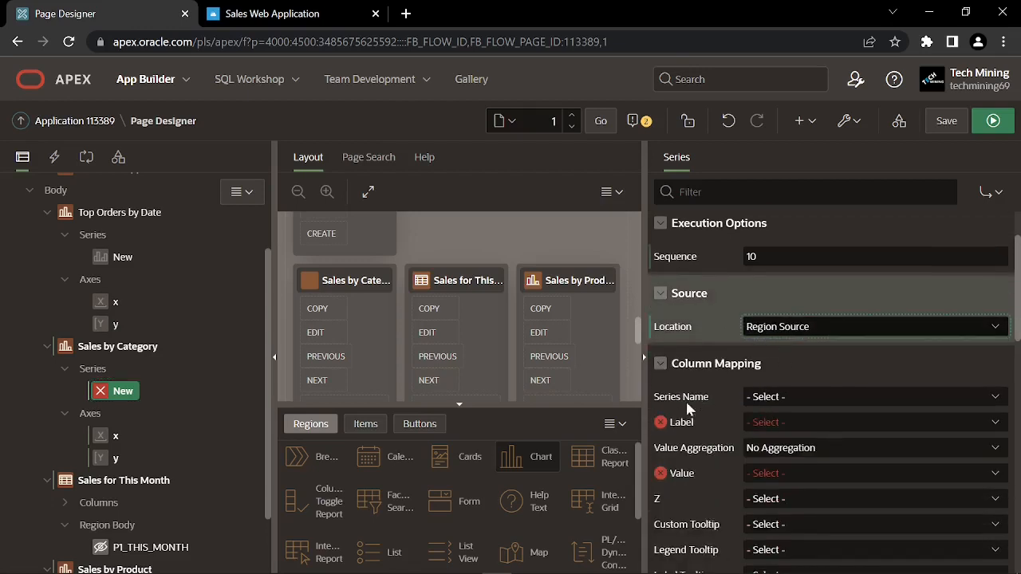
left_click(775, 423)
left_click(775, 449)
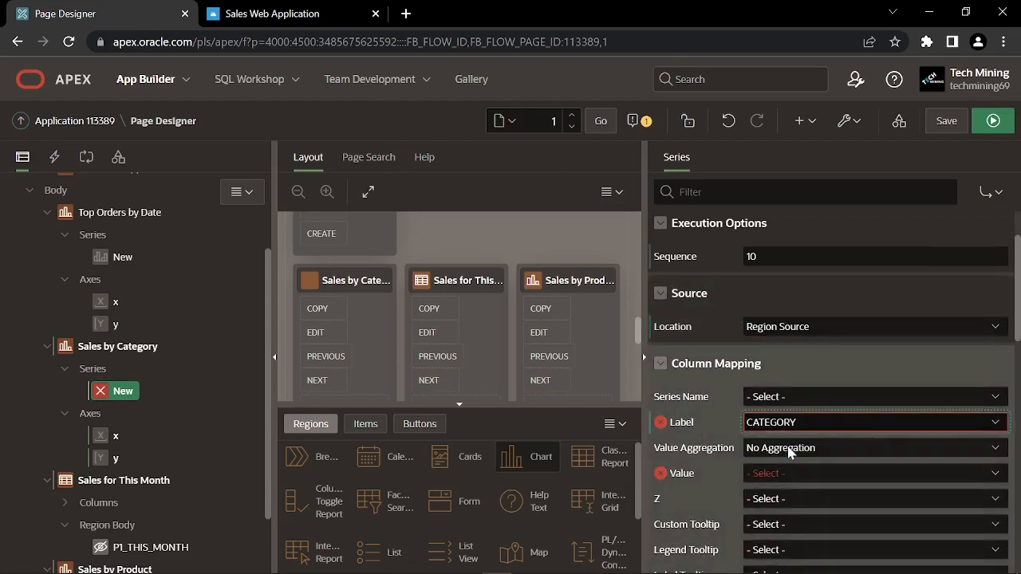
left_click(763, 475)
left_click(788, 502)
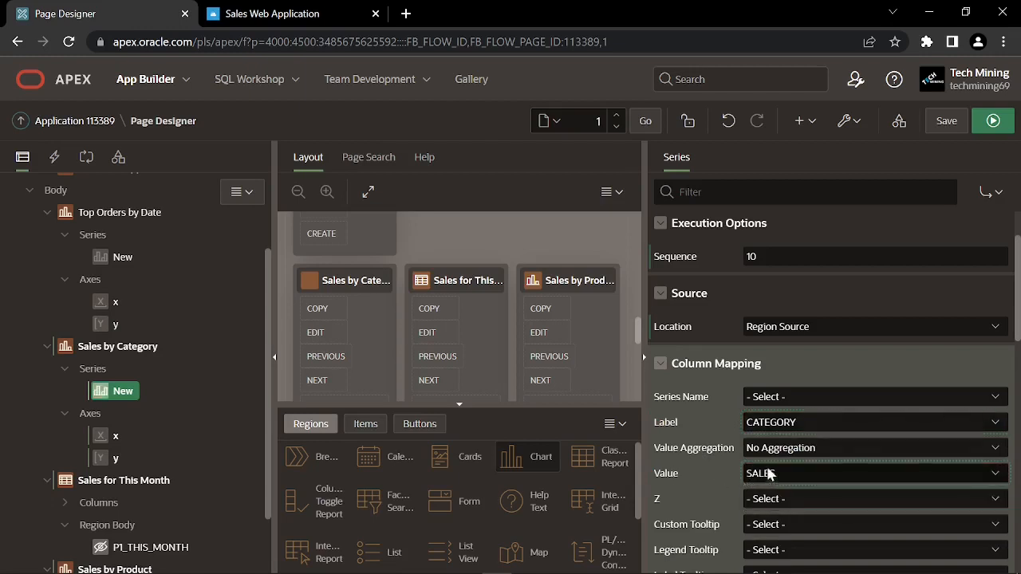
Set the appearance color of the Sales by Category series to #18a0c2
scroll(770, 483, "down", 3)
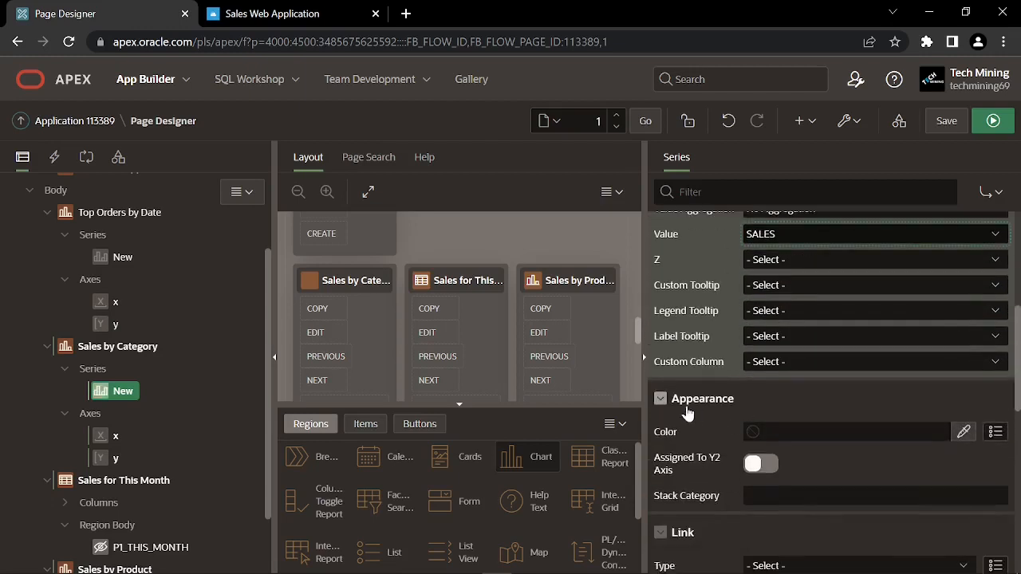
left_click(762, 432)
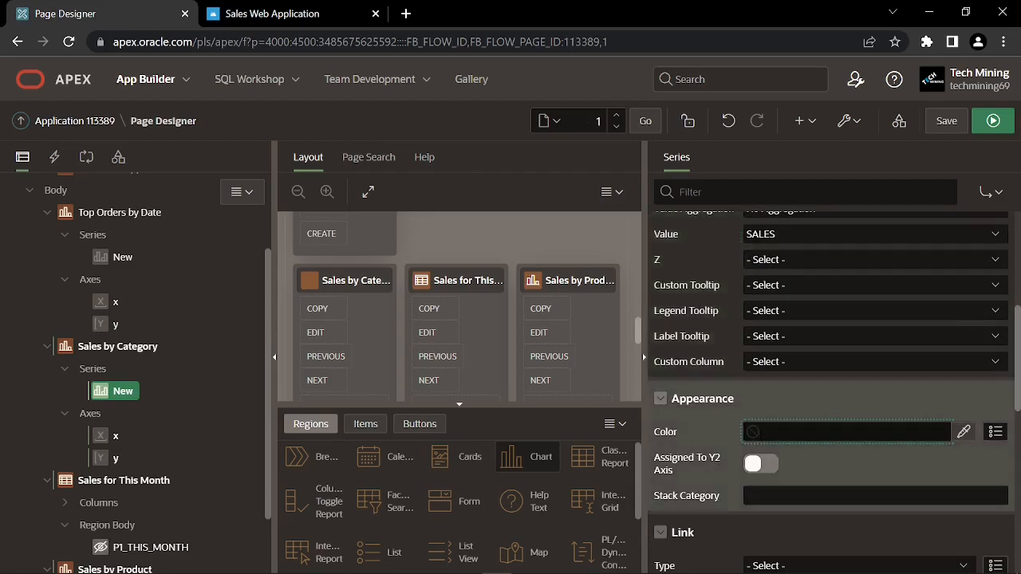
left_click(799, 444)
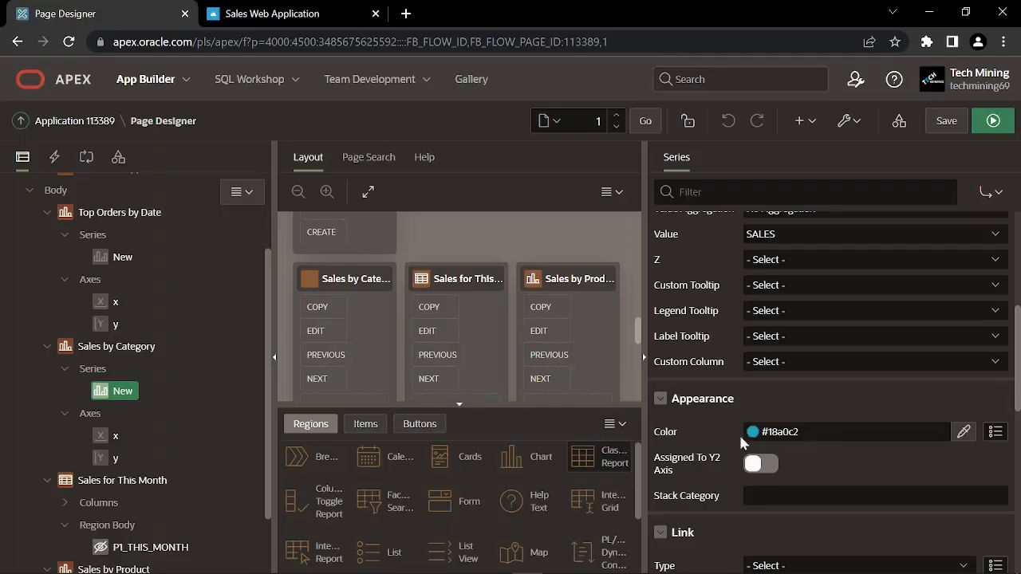
Add a Classic Report region to the page's Banner position and title it Top Customers
left_click_drag(646, 431, 663, 424)
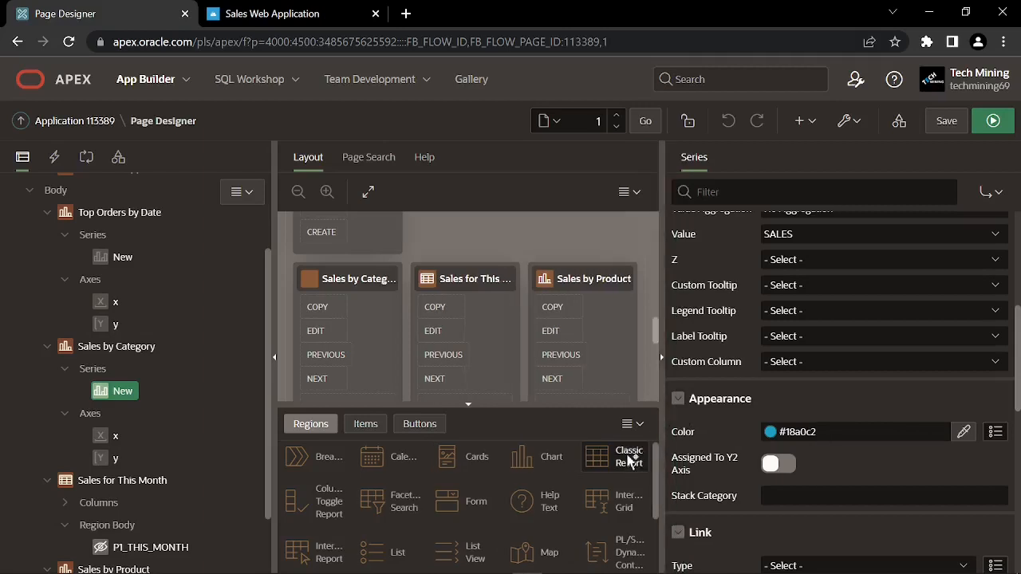
left_click_drag(630, 461, 434, 356)
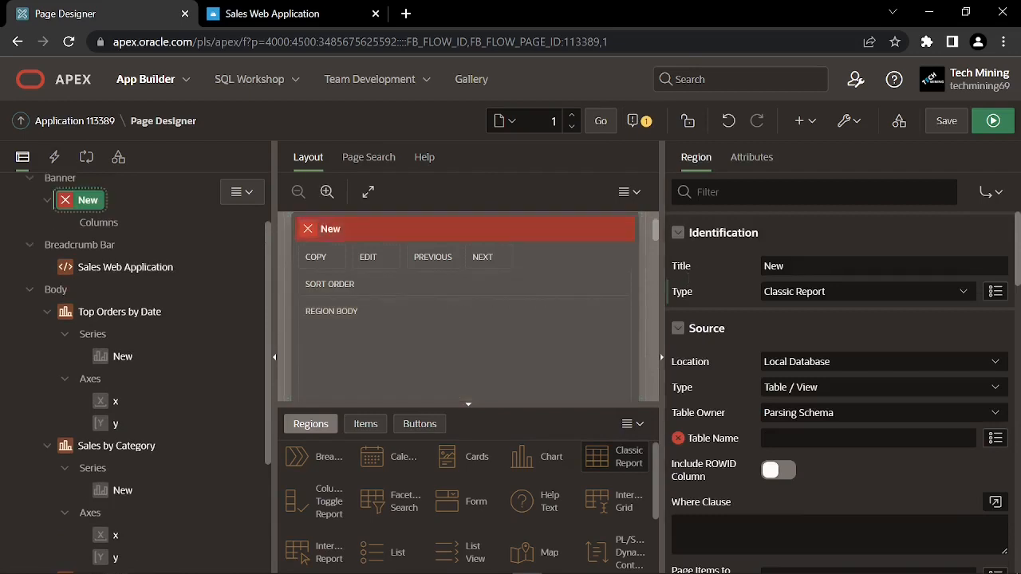
double_click(773, 267)
type("Top Customers")
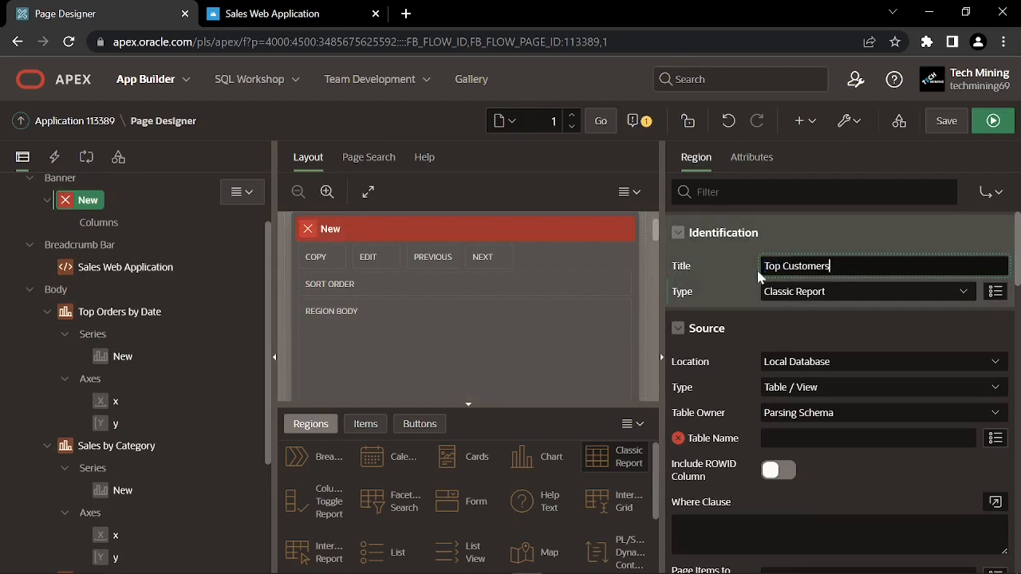
left_click(756, 278)
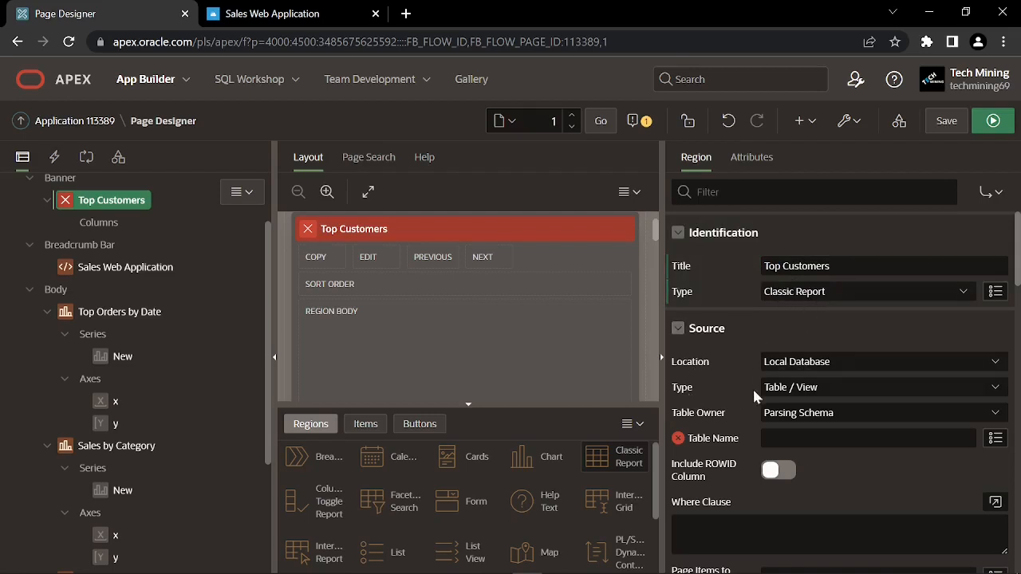
Switch the Top Customers source to SQL Query, copy in the query from 4.3.5.txt, validate it, and accept it
left_click(790, 388)
left_click(788, 417)
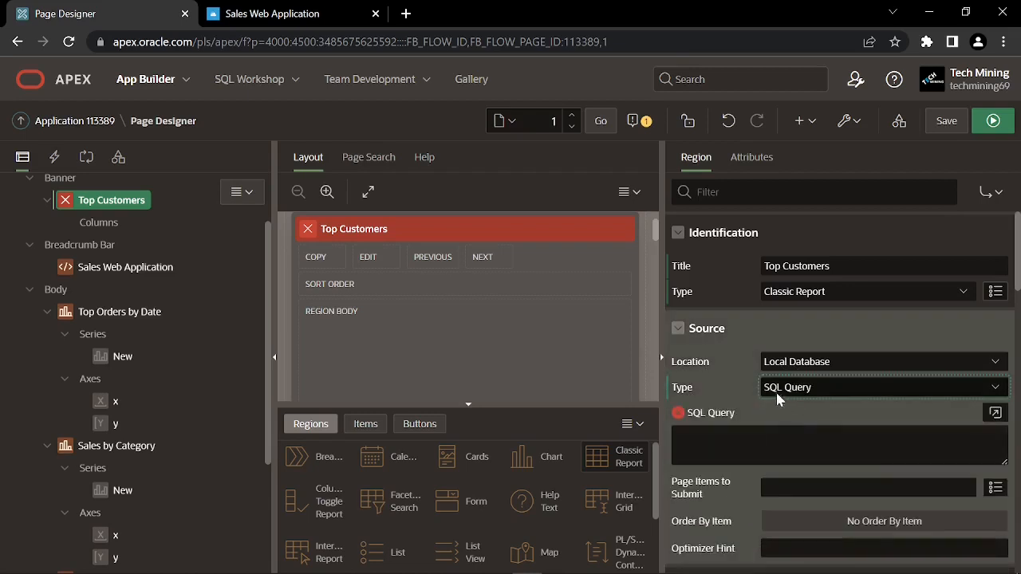
left_click(996, 413)
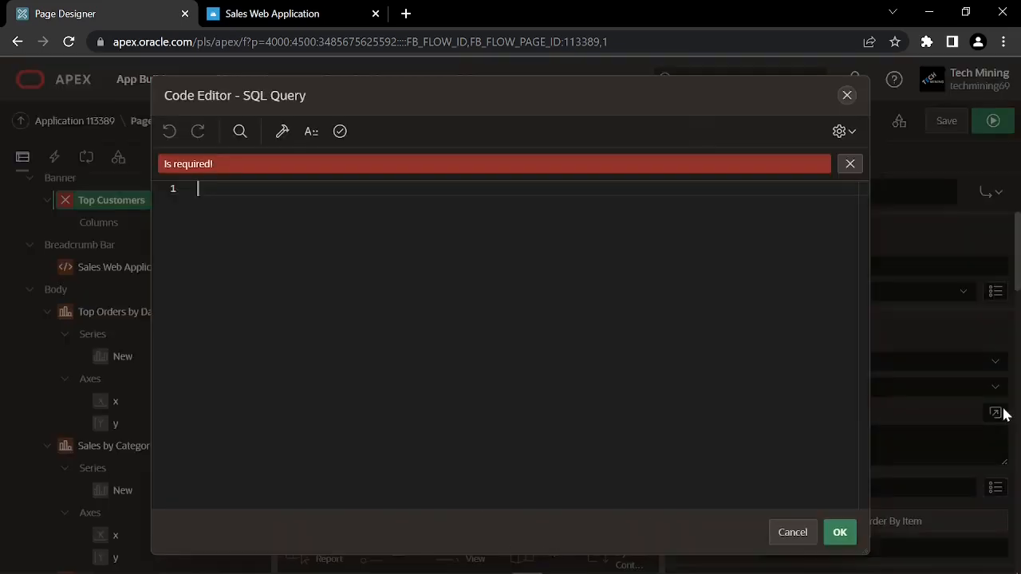
key("alt+Tab")
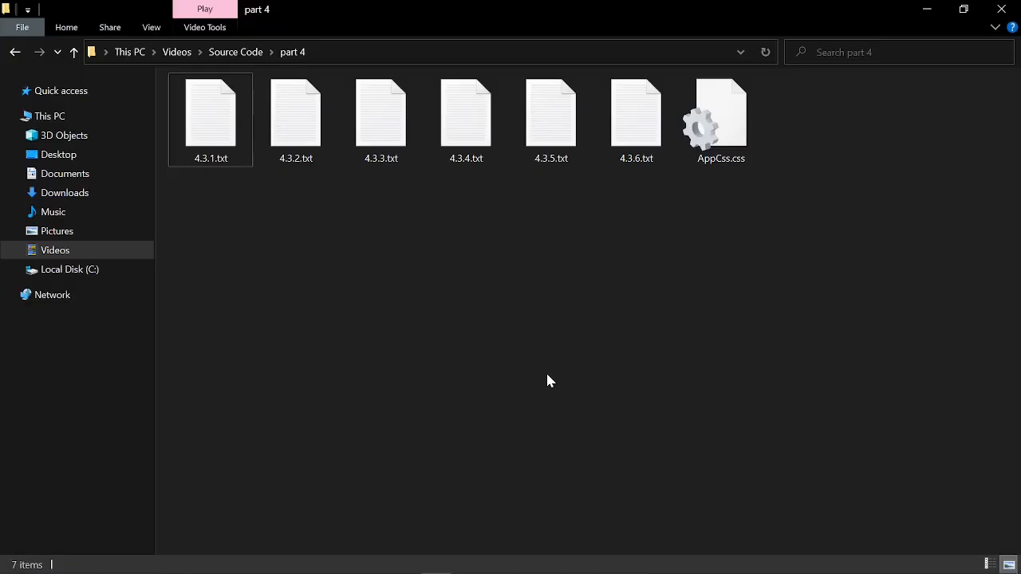
double_click(552, 140)
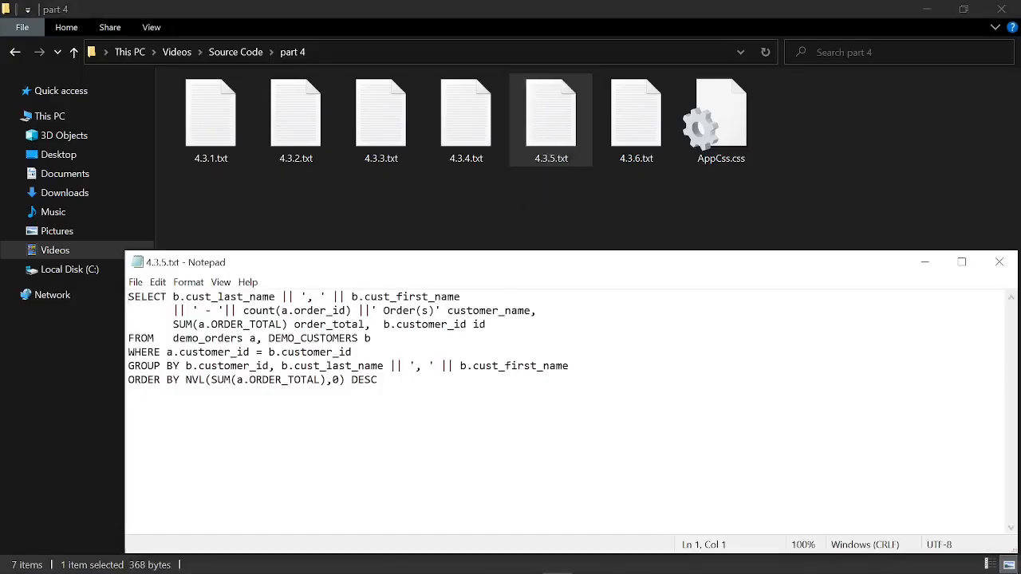
key("ctrl+a")
key("ctrl+c")
key("alt+Tab")
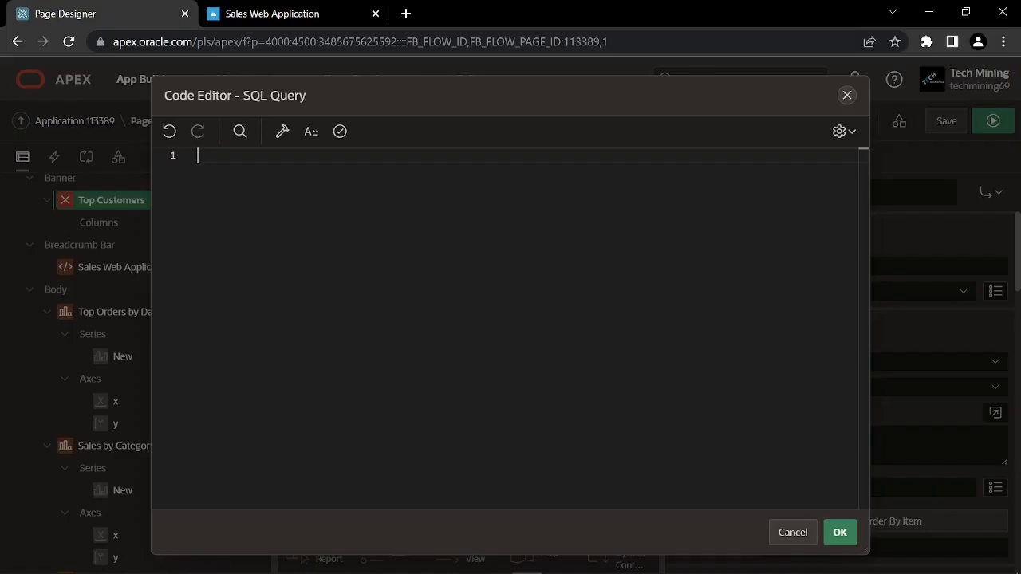
key("ctrl+v")
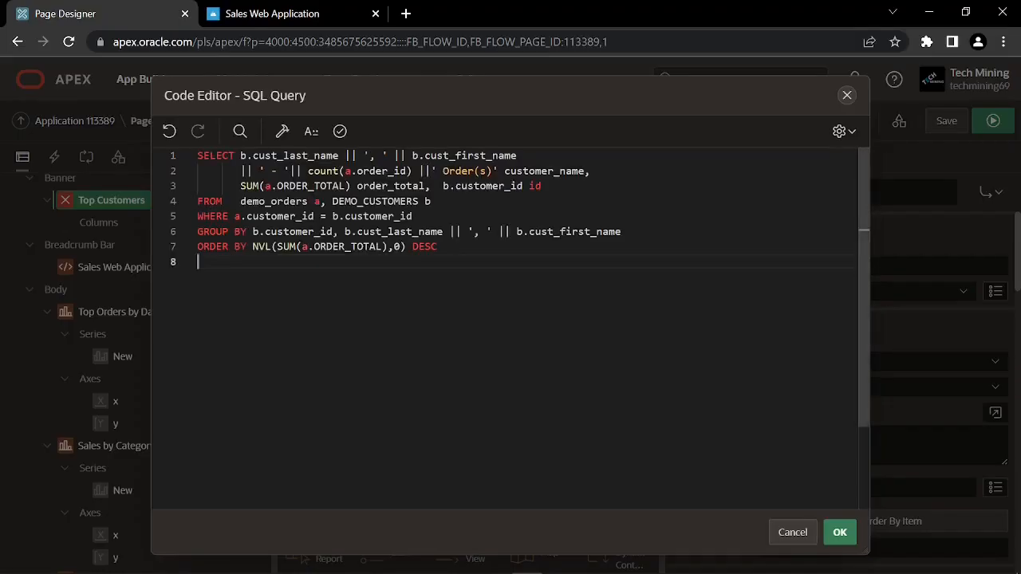
left_click(340, 133)
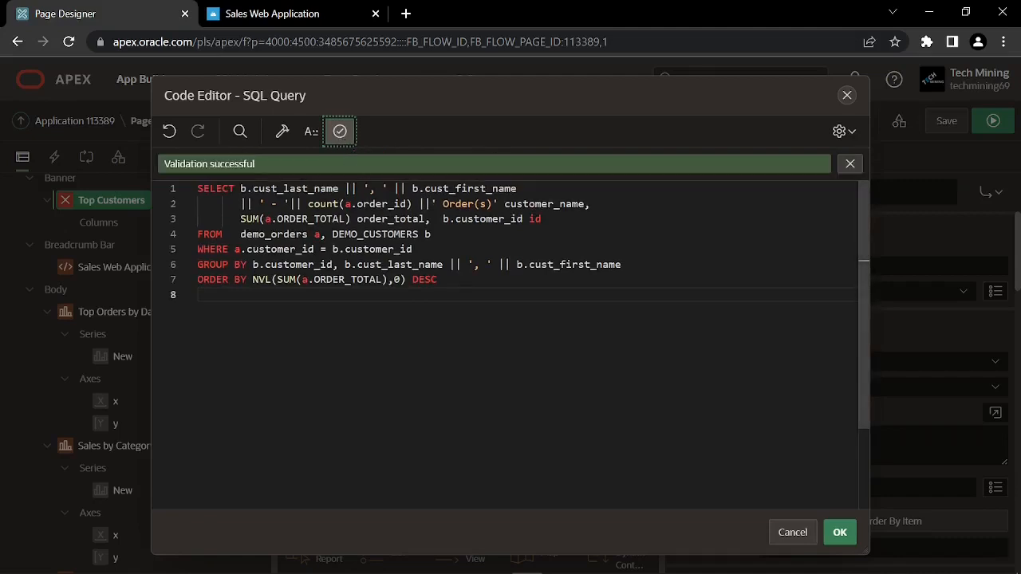
left_click(841, 533)
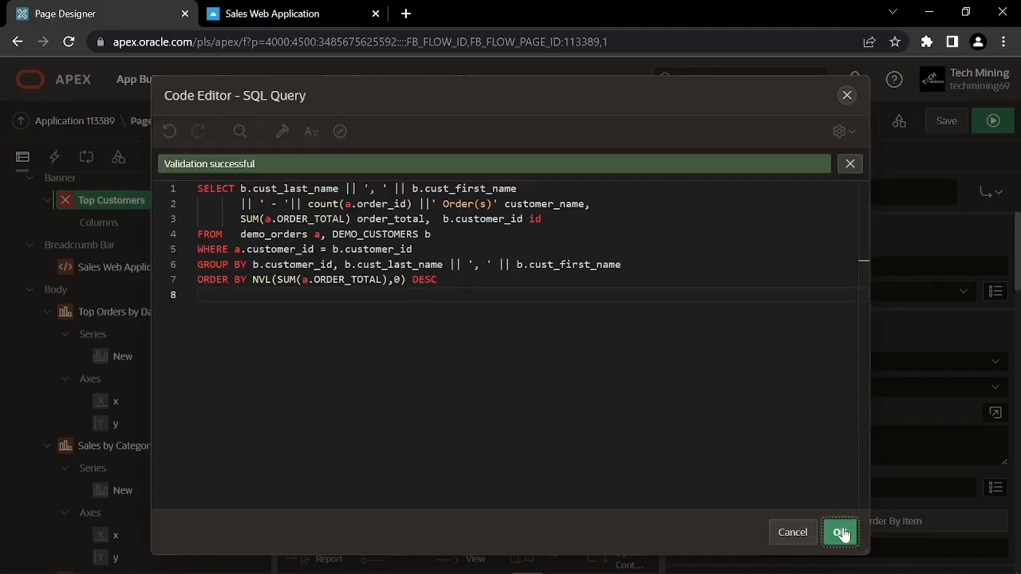
Move the Top Customers region to the Body position without starting a new row, in column 5 with a column span of 4
scroll(860, 493, "down", 3)
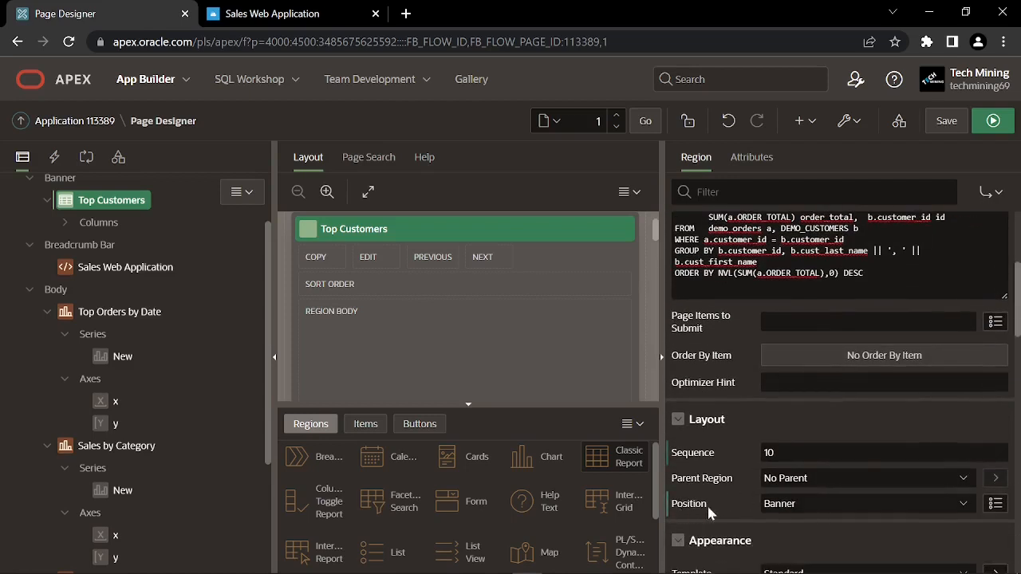
left_click(787, 505)
left_click(778, 447)
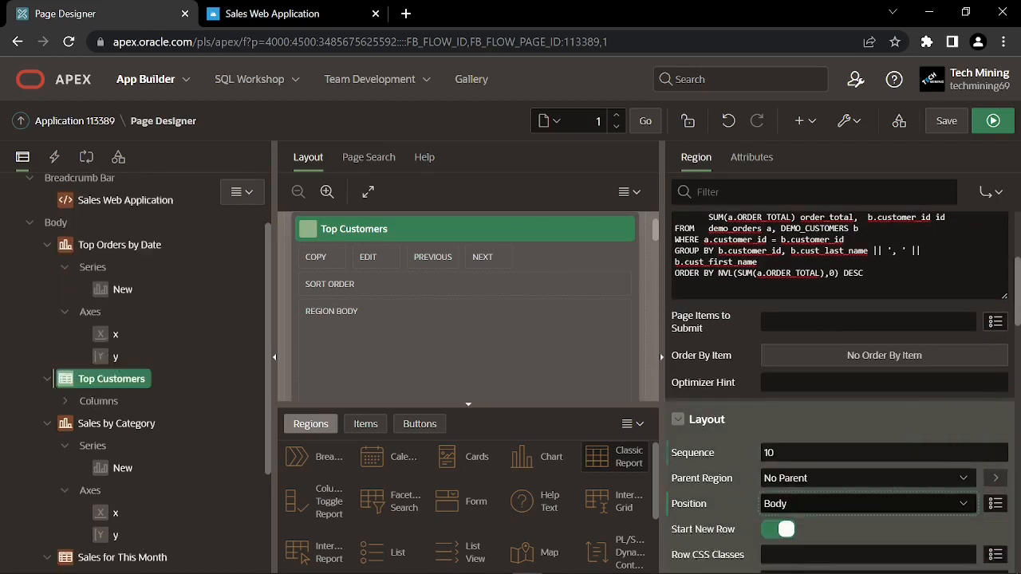
scroll(812, 471, "down", 1)
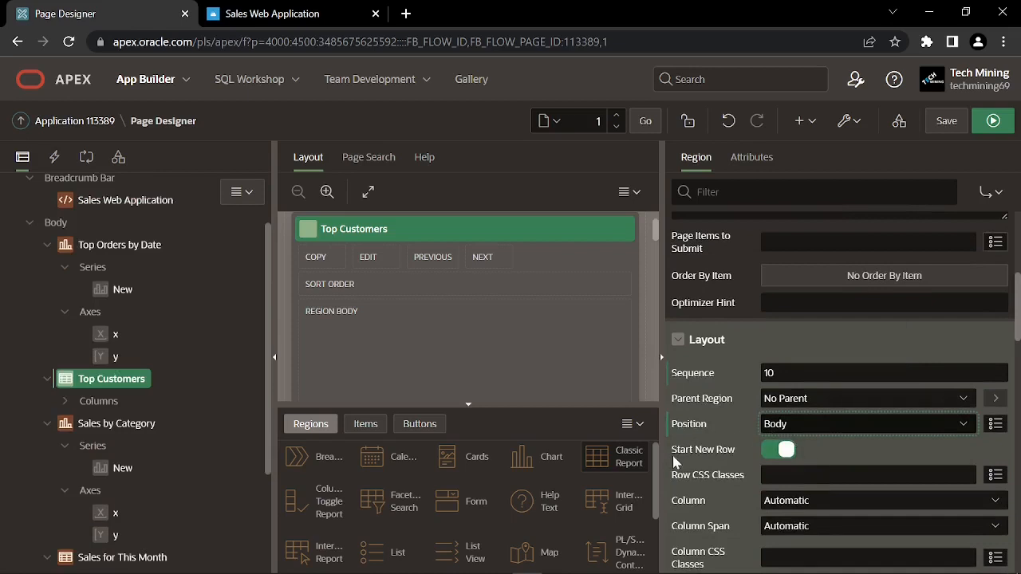
left_click(773, 453)
scroll(778, 451, "down", 1)
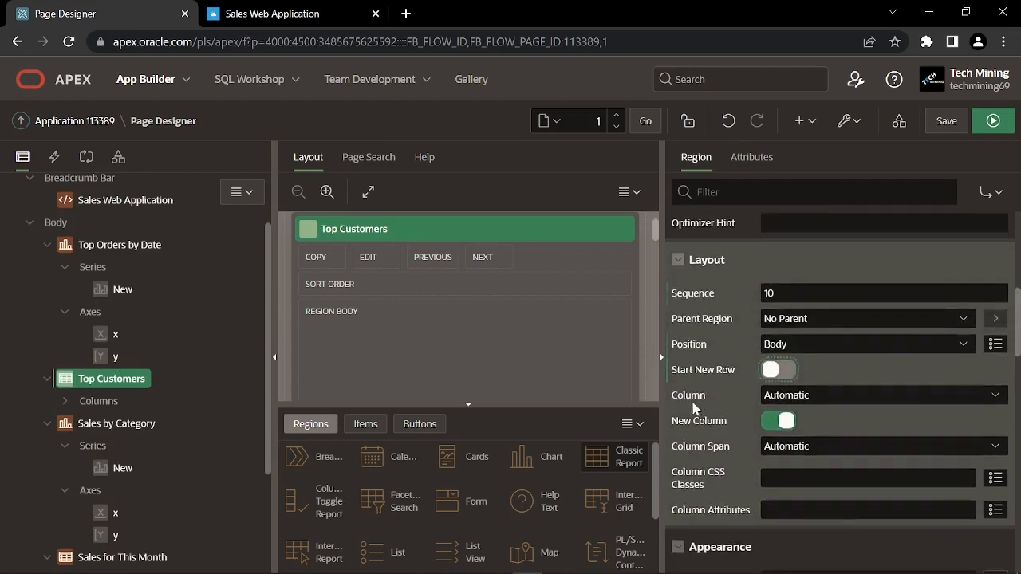
left_click(786, 395)
left_click(786, 300)
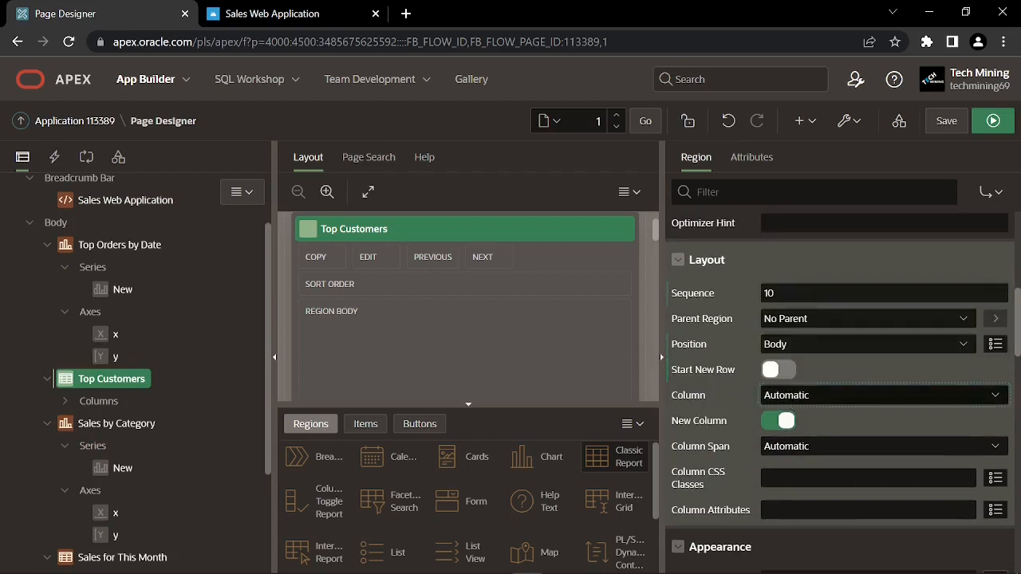
left_click(782, 422)
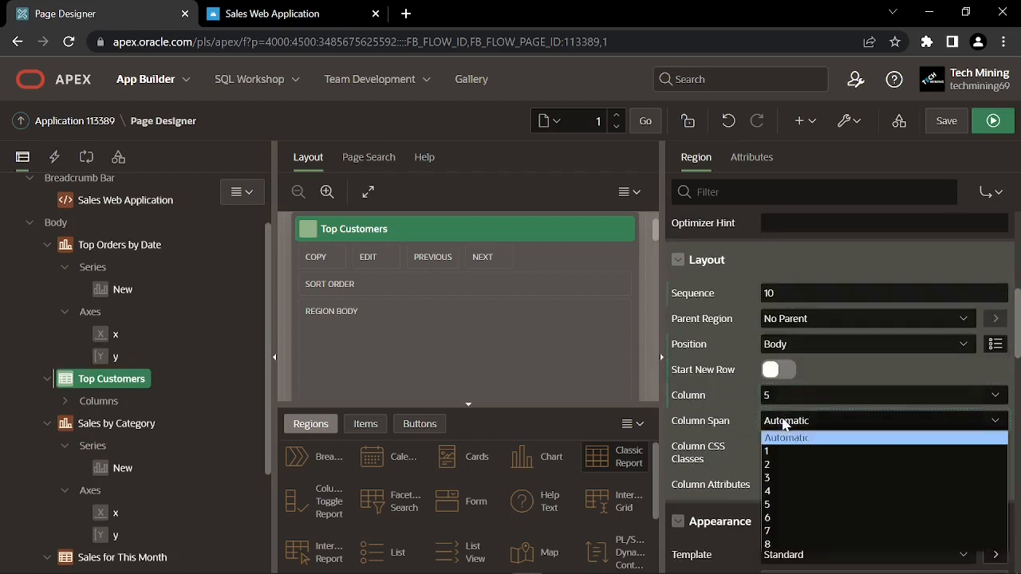
left_click(782, 492)
Set the body height to 240px in the Top Customers region's template options and accept them
scroll(785, 414, "down", 2)
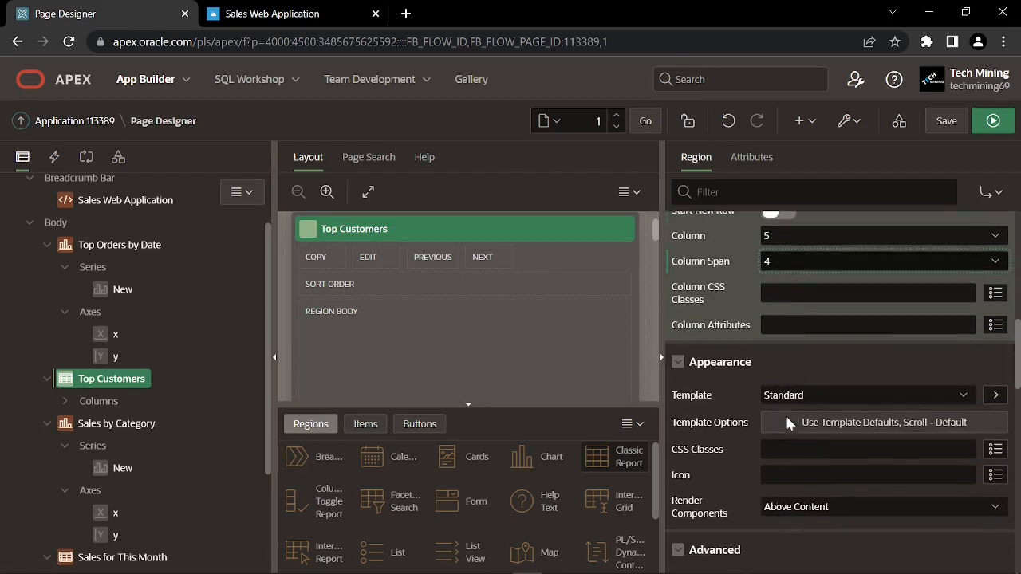
left_click(820, 426)
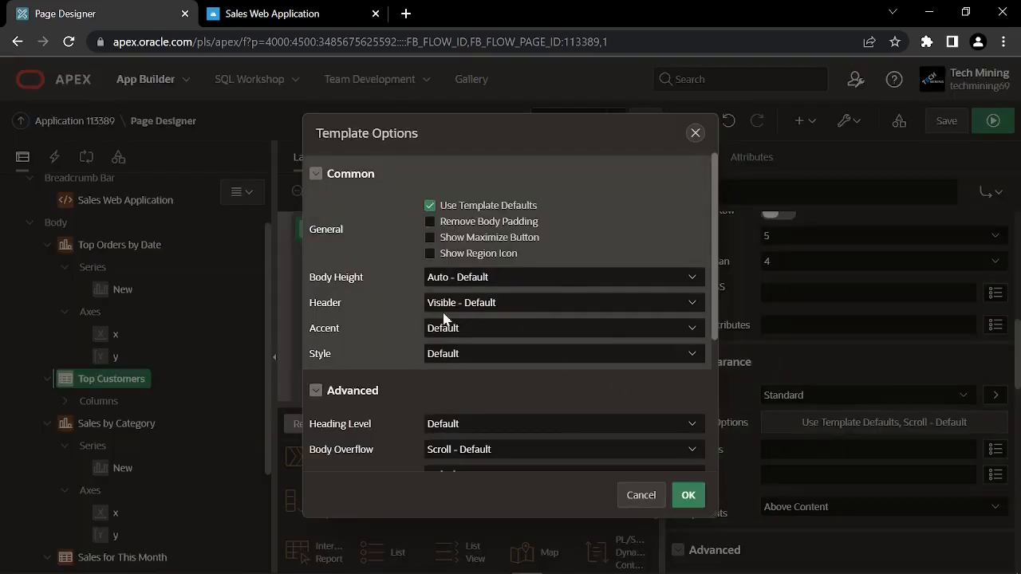
left_click(467, 284)
left_click(465, 318)
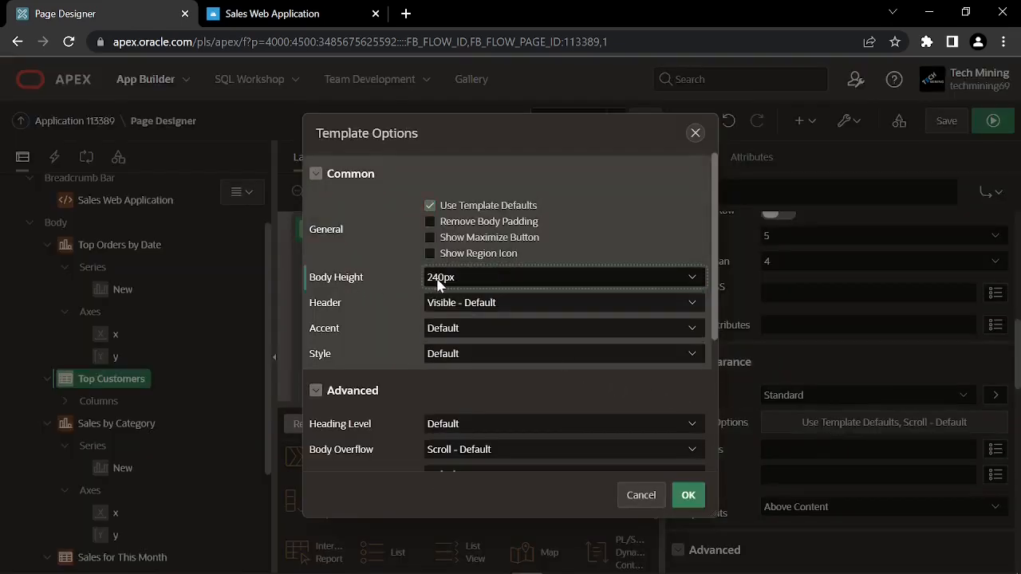
left_click(688, 494)
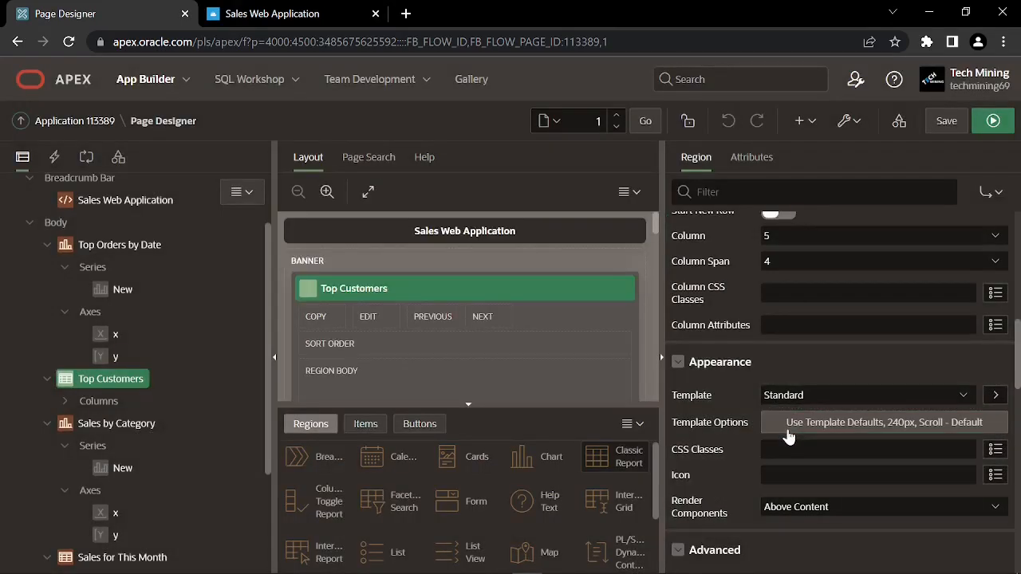
Collapse the Top Orders by Date, Sales by Category, Sales for This Month and Sales by Product regions in the page's component tree
left_click(48, 246)
left_click(48, 312)
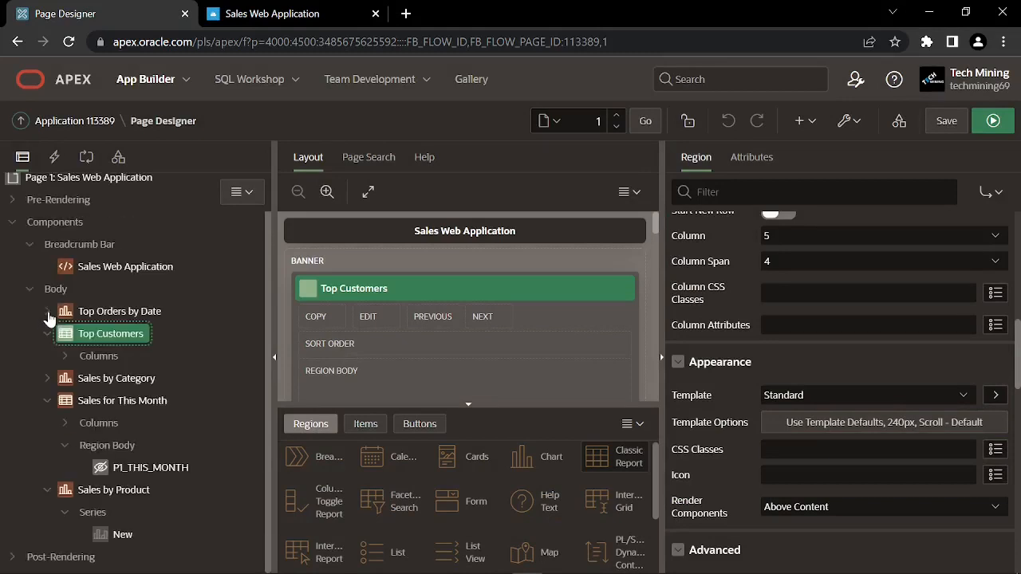
left_click(45, 401)
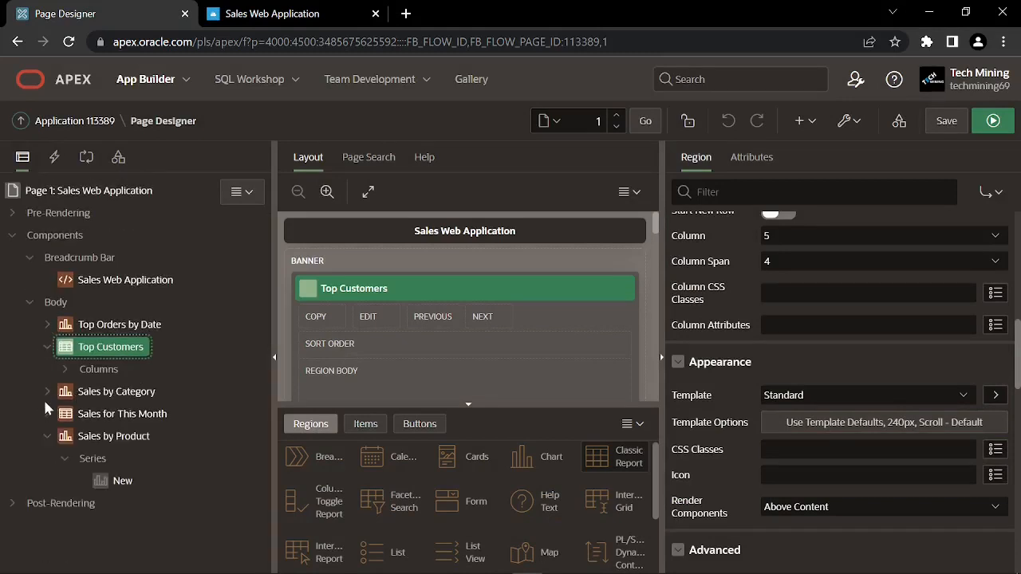
left_click(47, 437)
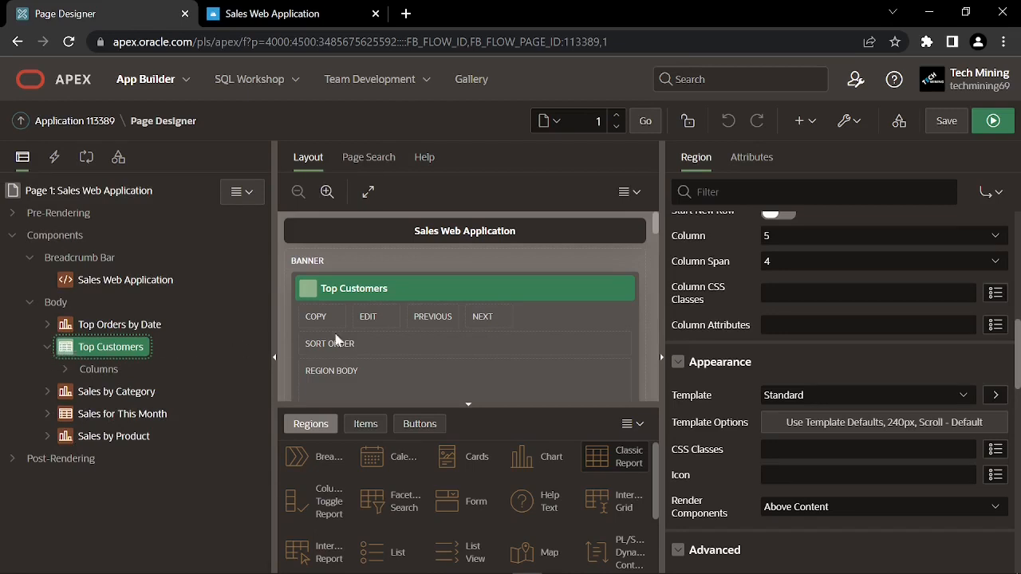
scroll(411, 313, "down", 5)
scroll(409, 316, "down", 10)
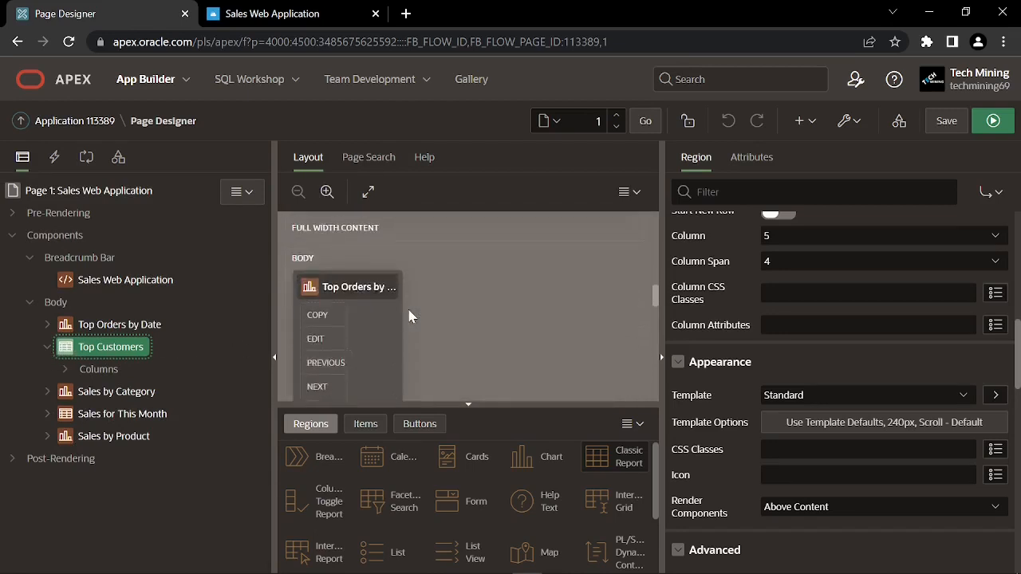
scroll(448, 328, "up", 3)
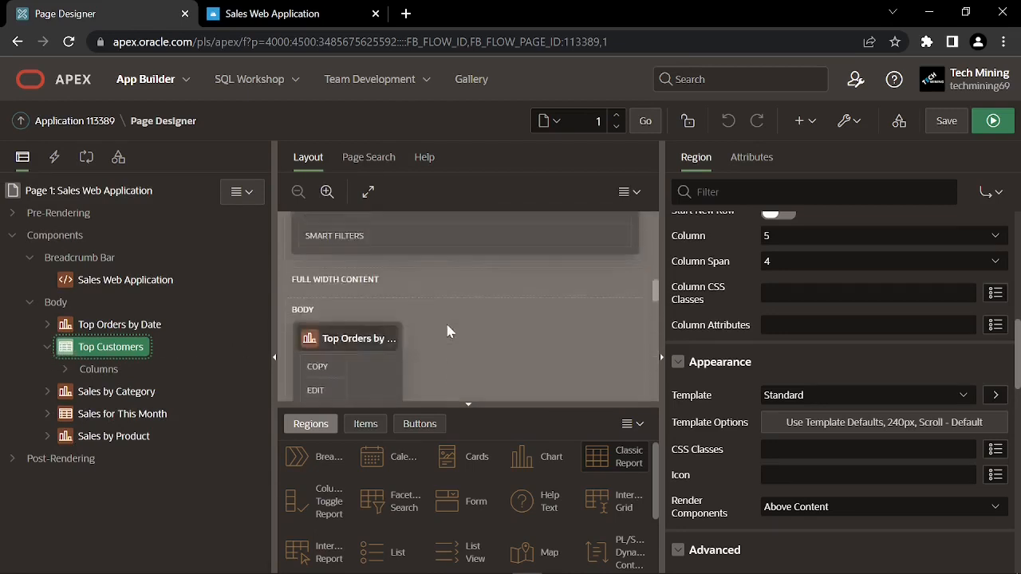
Move the Top Customers region to the end of the Body position, below the Sales by Product region
scroll(448, 328, "down", 3)
scroll(447, 331, "up", 1)
scroll(448, 331, "up", 6)
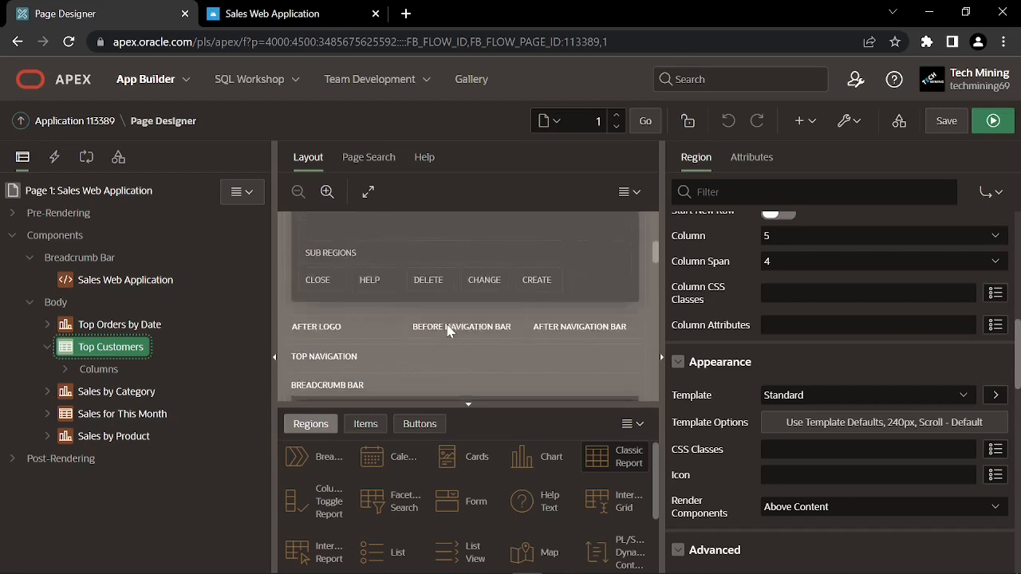
scroll(366, 273, "down", 2)
scroll(366, 279, "up", 2)
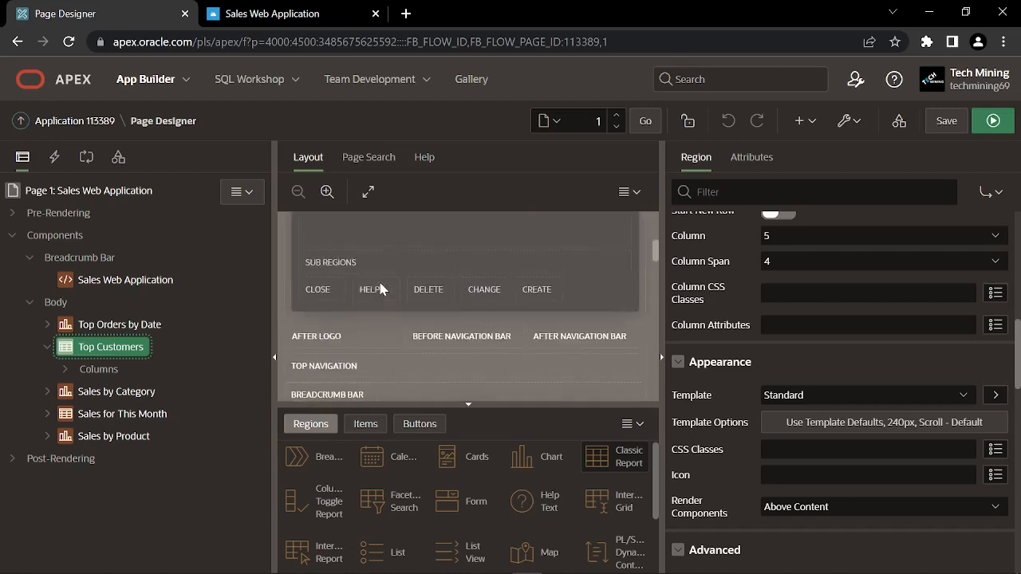
scroll(383, 296, "down", 4)
scroll(343, 291, "down", 1)
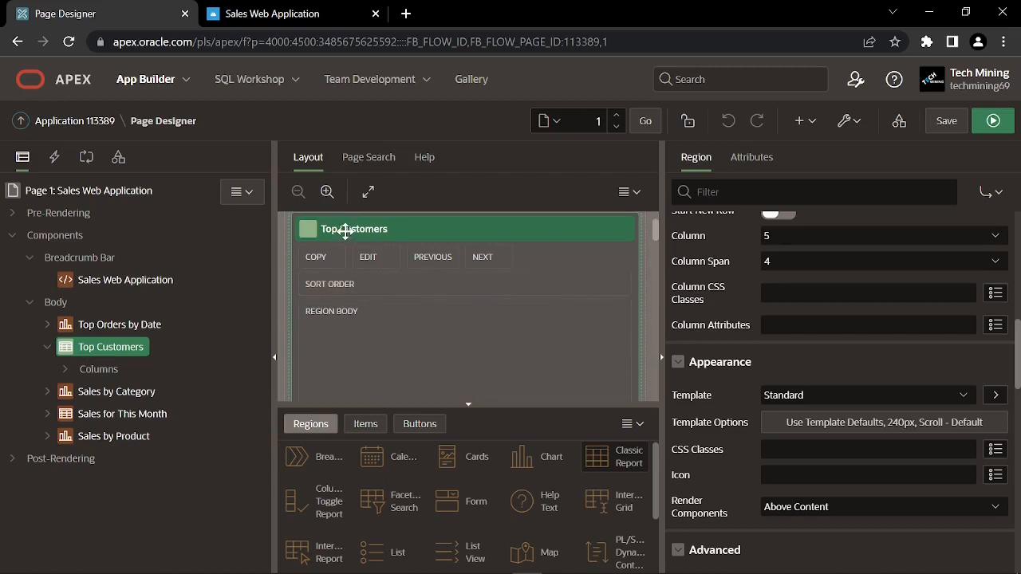
left_click_drag(342, 230, 296, 322)
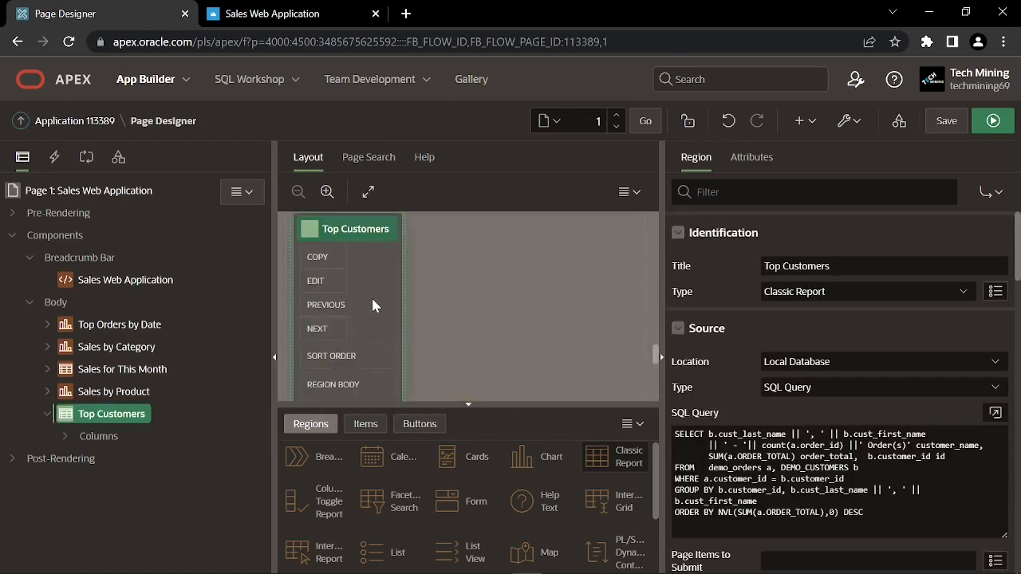
scroll(364, 285, "up", 2)
scroll(363, 284, "down", 1)
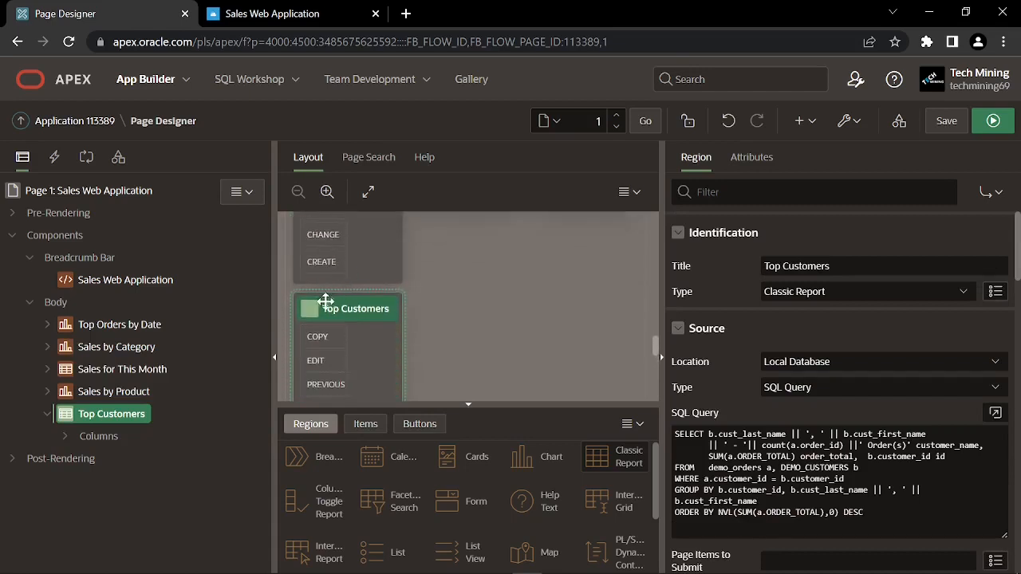
scroll(344, 300, "down", 5)
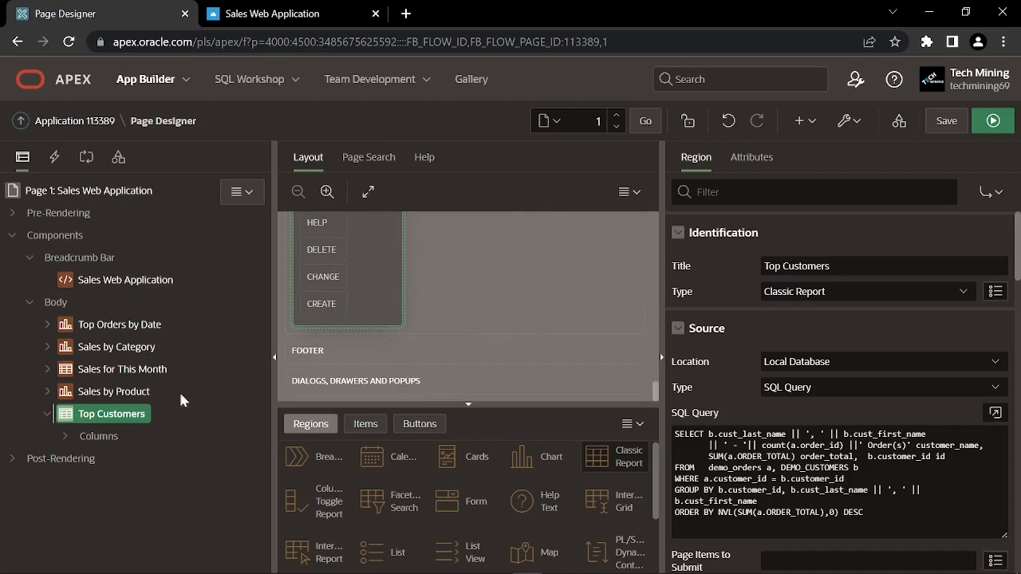
Expand the Top Customers columns and change the CUSTOMER_NAME column's type to Link
left_click(66, 438)
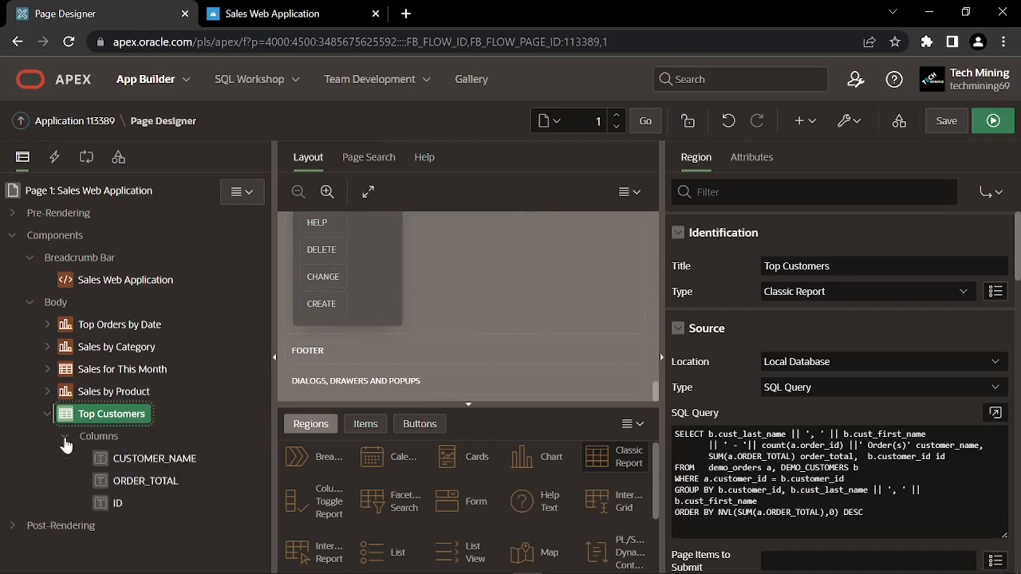
left_click(129, 462)
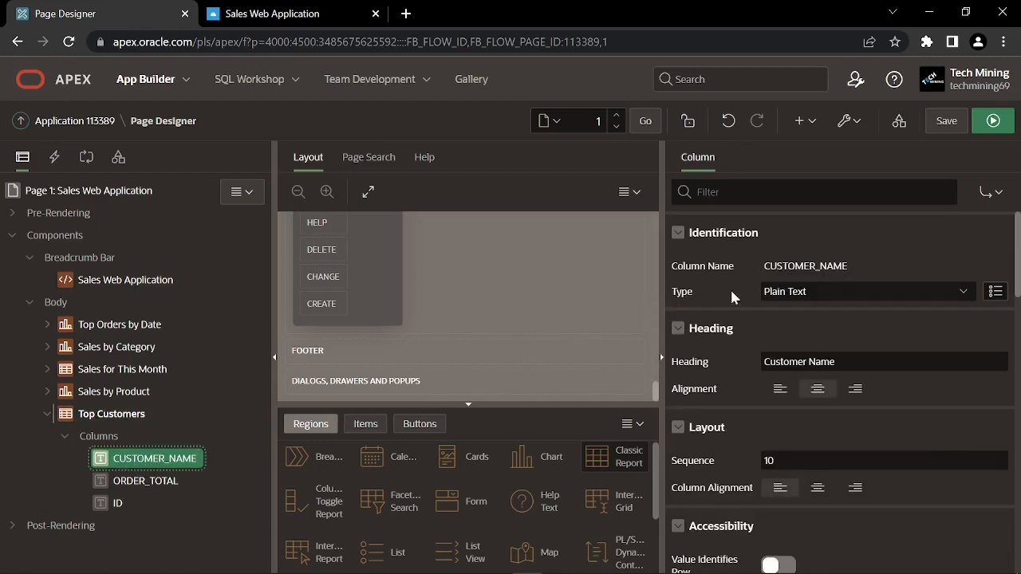
left_click(789, 294)
left_click(794, 348)
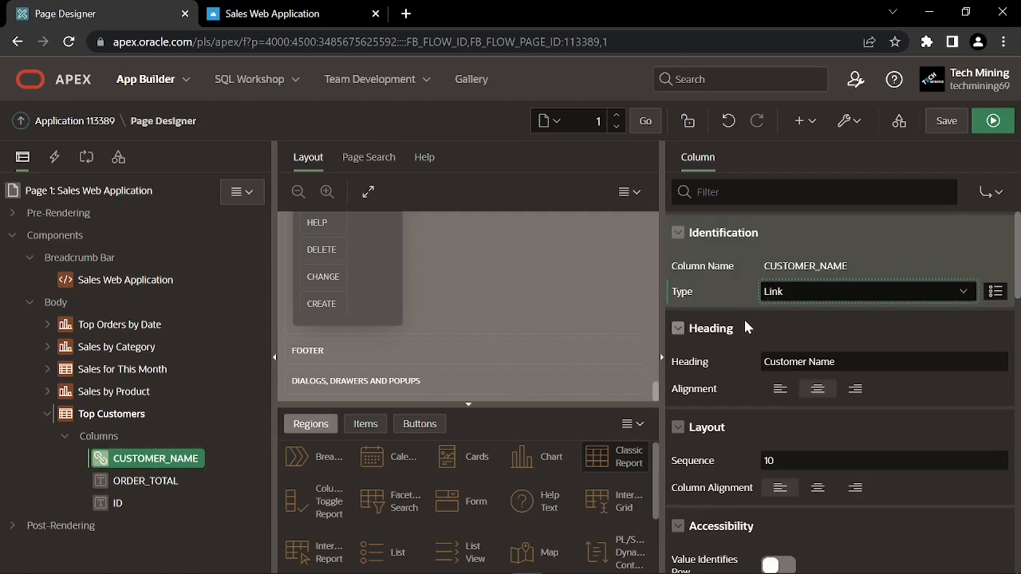
Open the CUSTOMER_NAME column's link target and set it to page 7 in this application
scroll(735, 328, "down", 1)
scroll(737, 335, "down", 3)
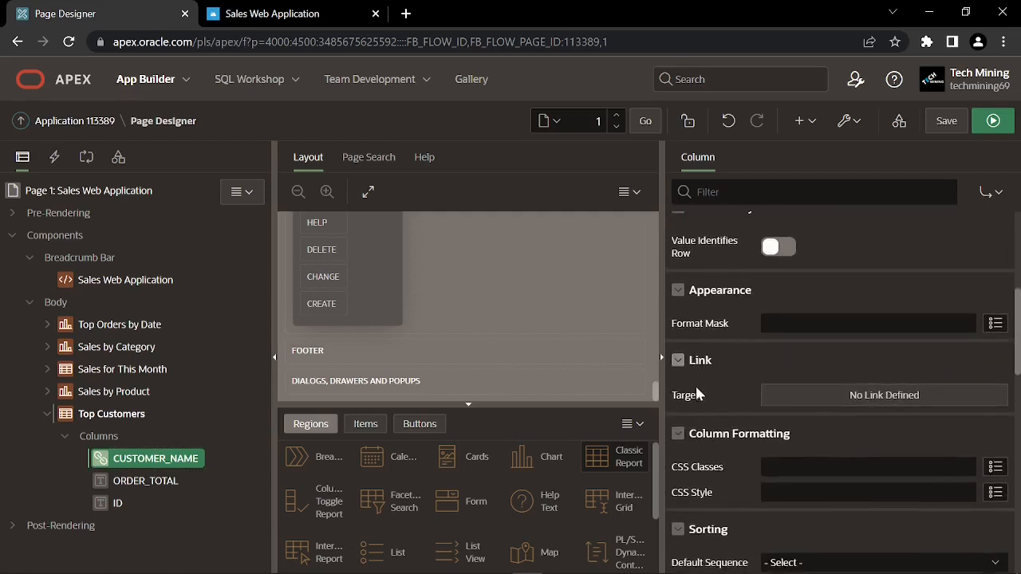
left_click(822, 396)
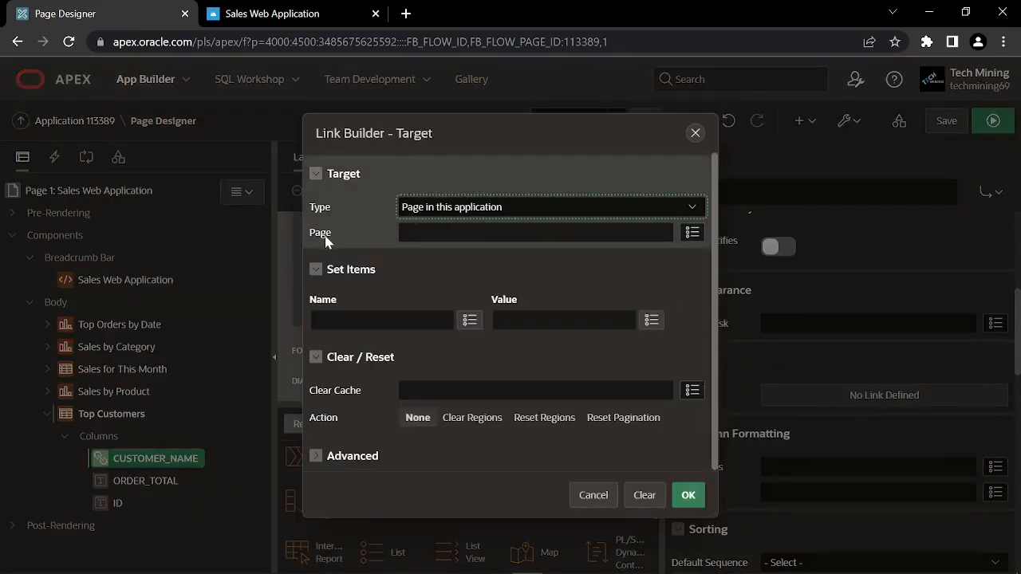
key("Tab")
key("Tab")
key("Tab")
key("Tab")
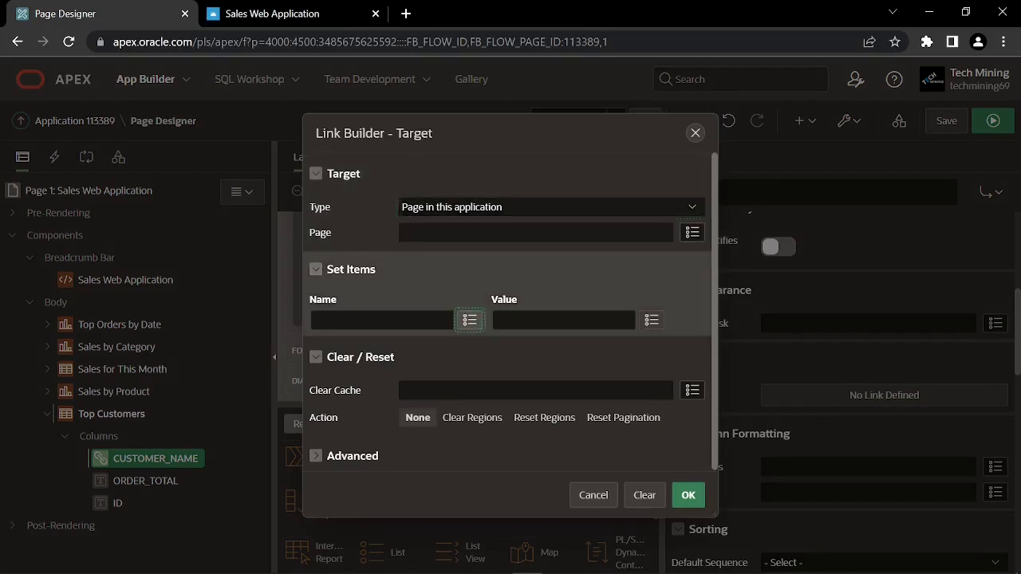
left_click(479, 233)
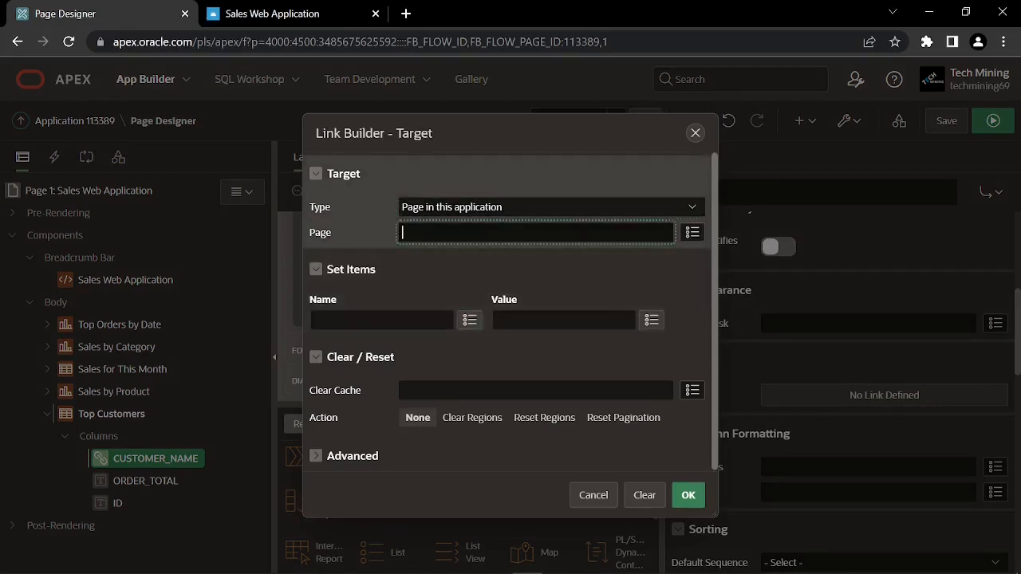
left_click(408, 246)
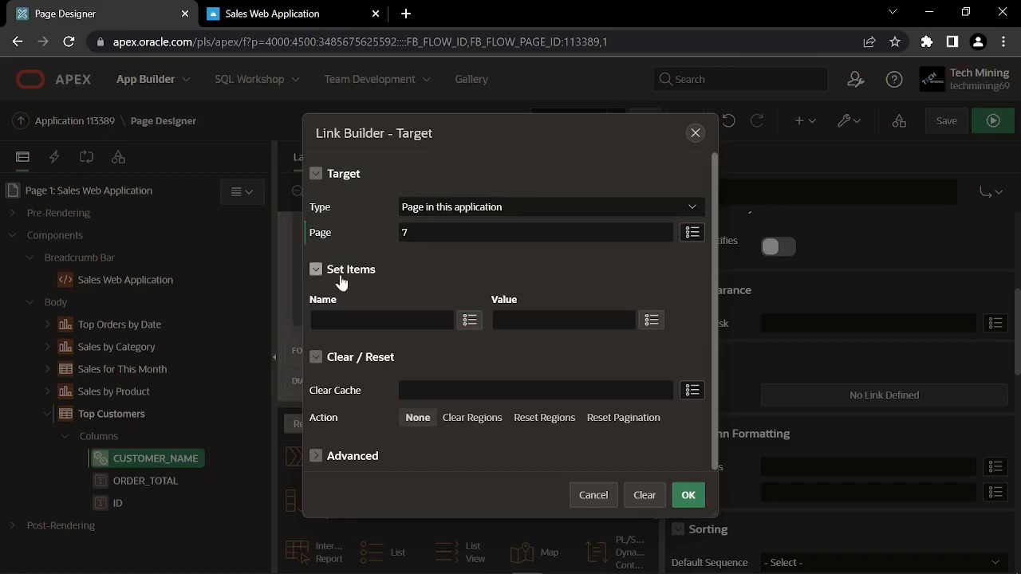
Set the link to pass the item P7_CUSTOMER_ID with the value #ID#
left_click(335, 320)
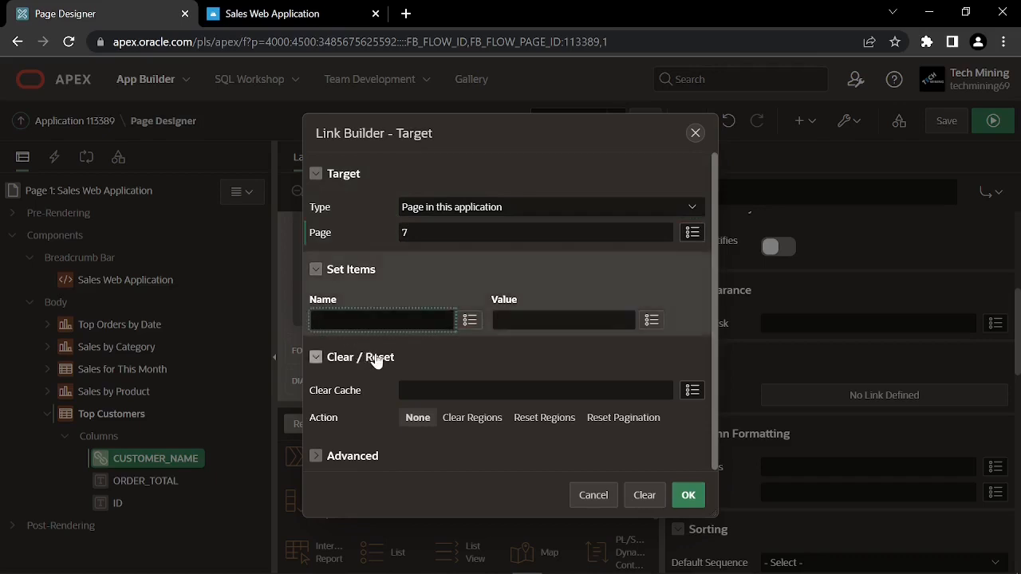
type("P7_CUSTOMER_ID")
left_click(395, 333)
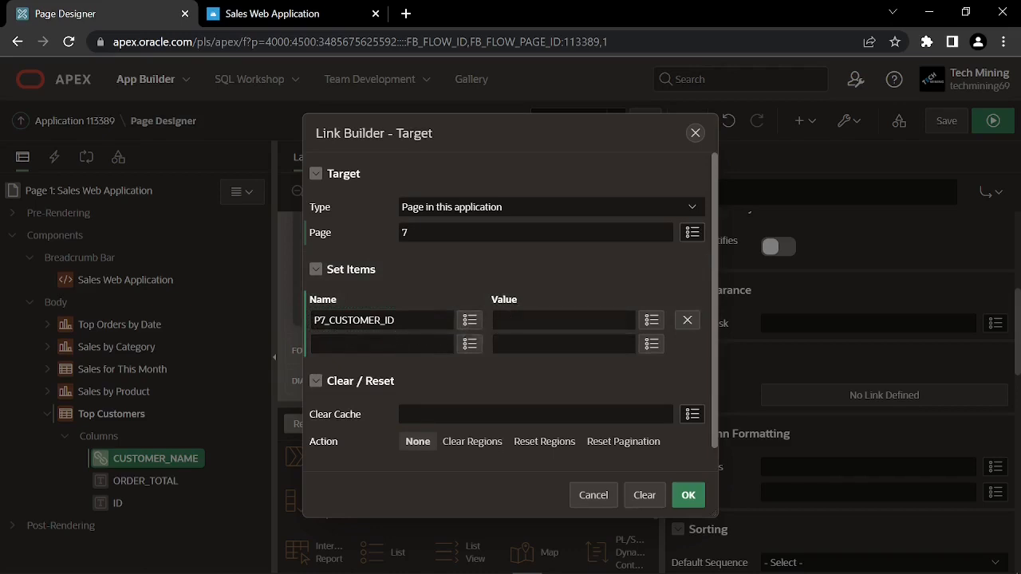
left_click(563, 321)
type("#ID#")
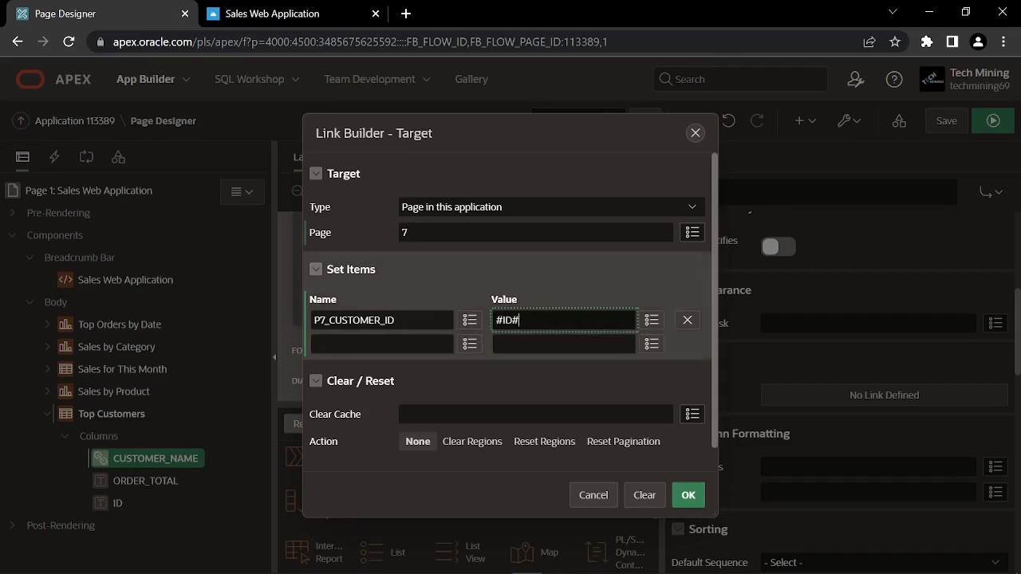
left_click(491, 333)
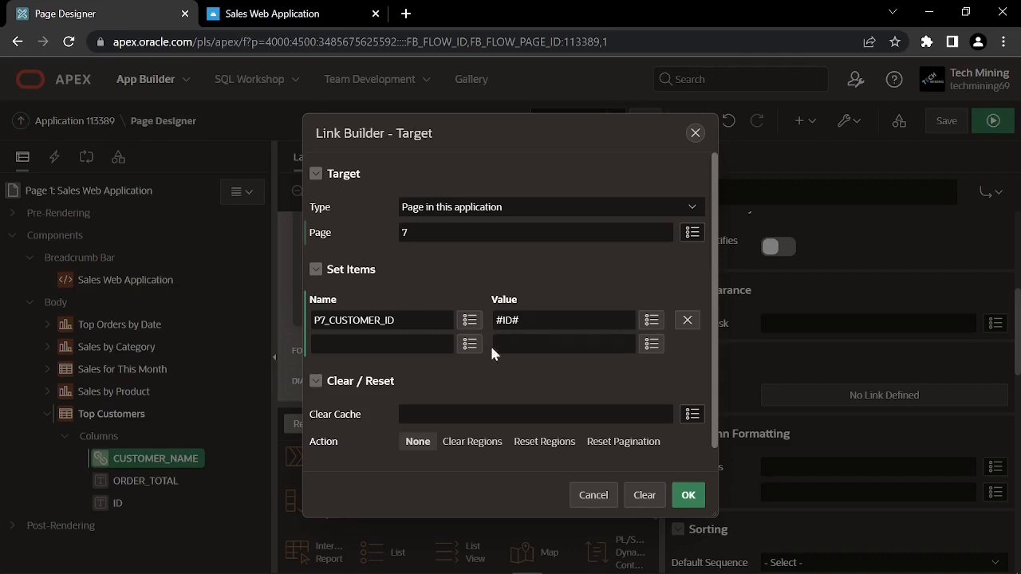
Set the link to clear the cache of page 7 and accept the link target
left_click(405, 415)
type("7")
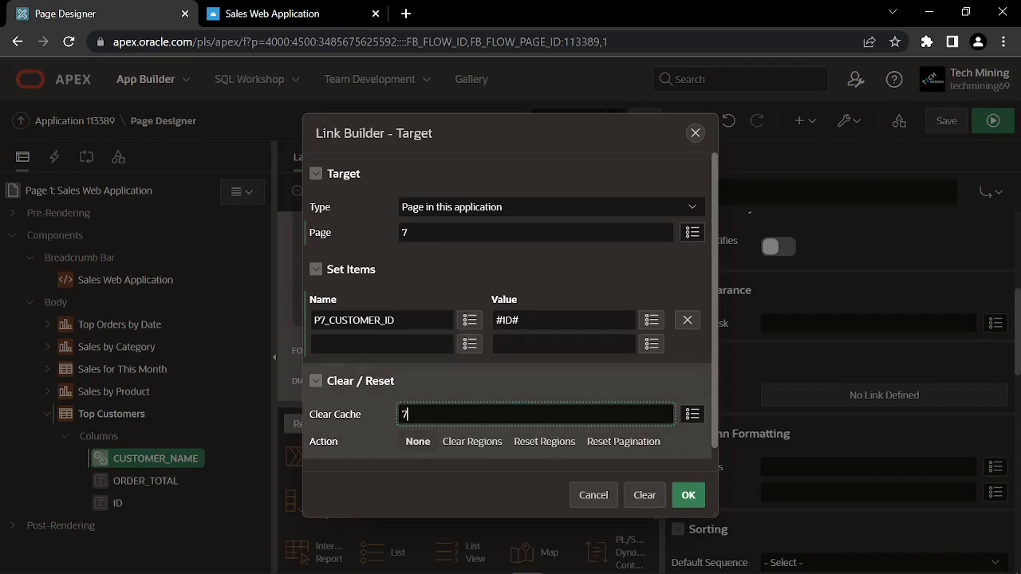
left_click(388, 423)
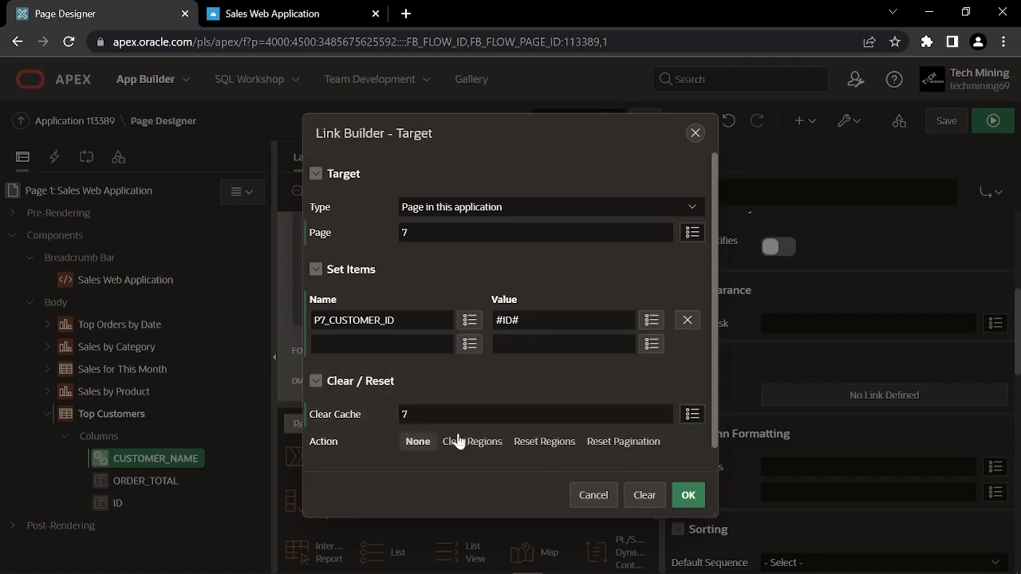
left_click(685, 496)
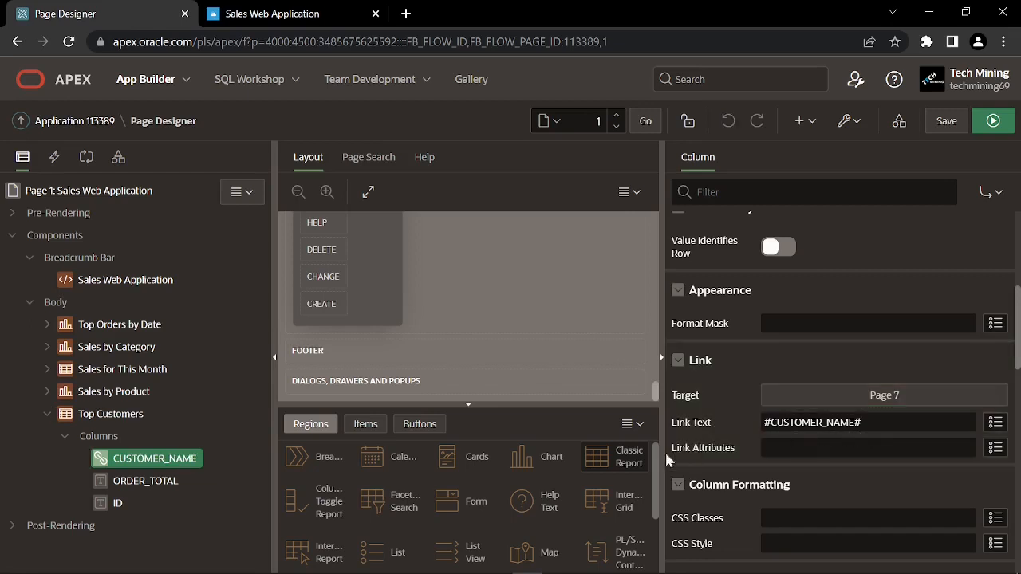
Apply the $5,234.10 currency format mask to the ORDER_TOTAL column of Top Customers
left_click(153, 483)
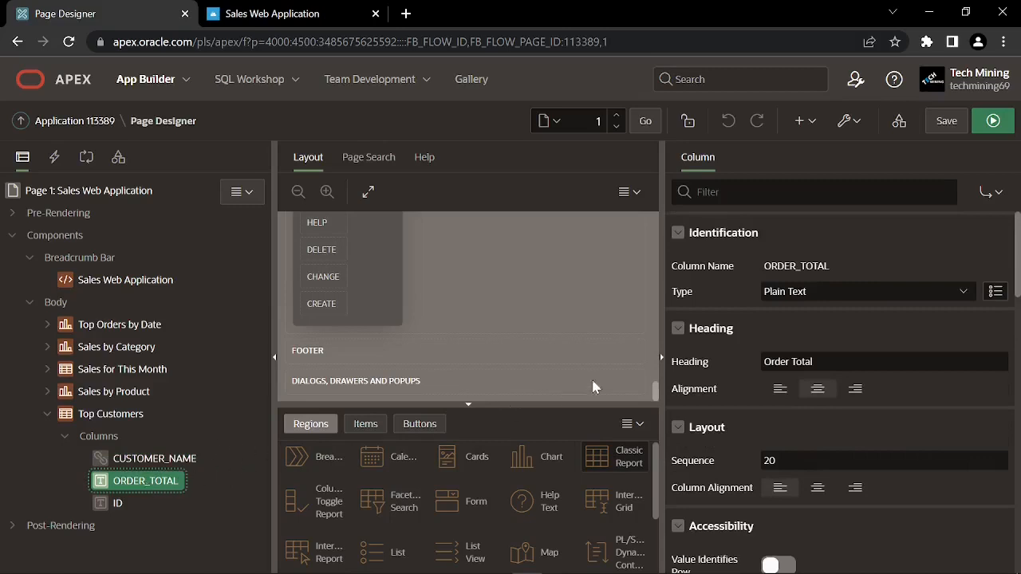
scroll(694, 391, "down", 4)
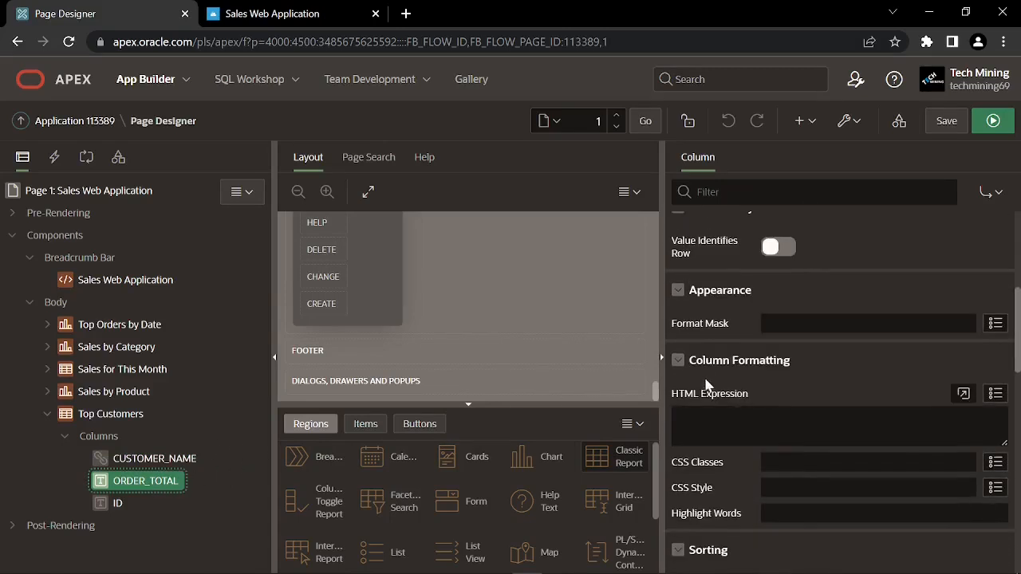
left_click(995, 323)
scroll(392, 352, "down", 3)
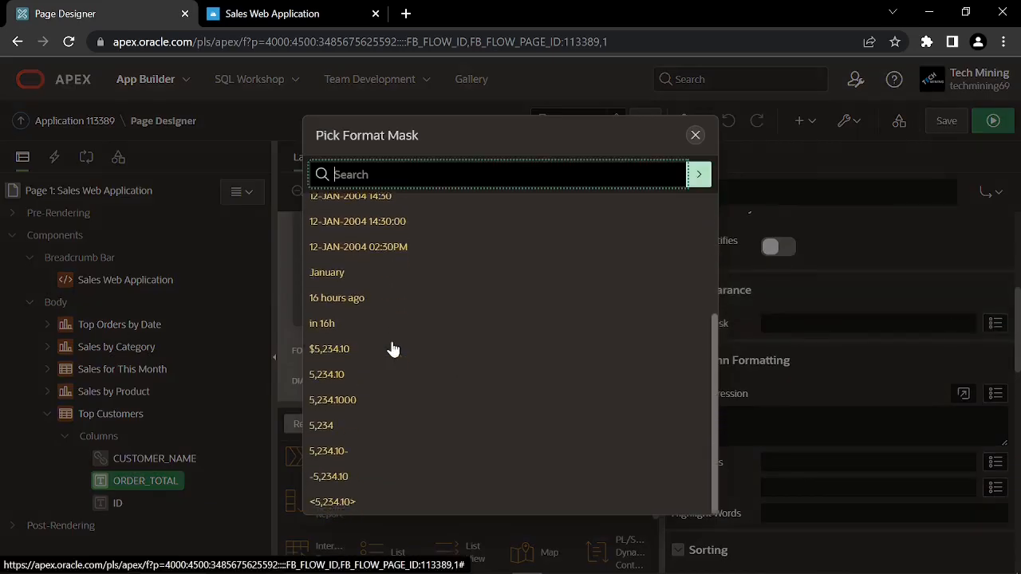
left_click(333, 349)
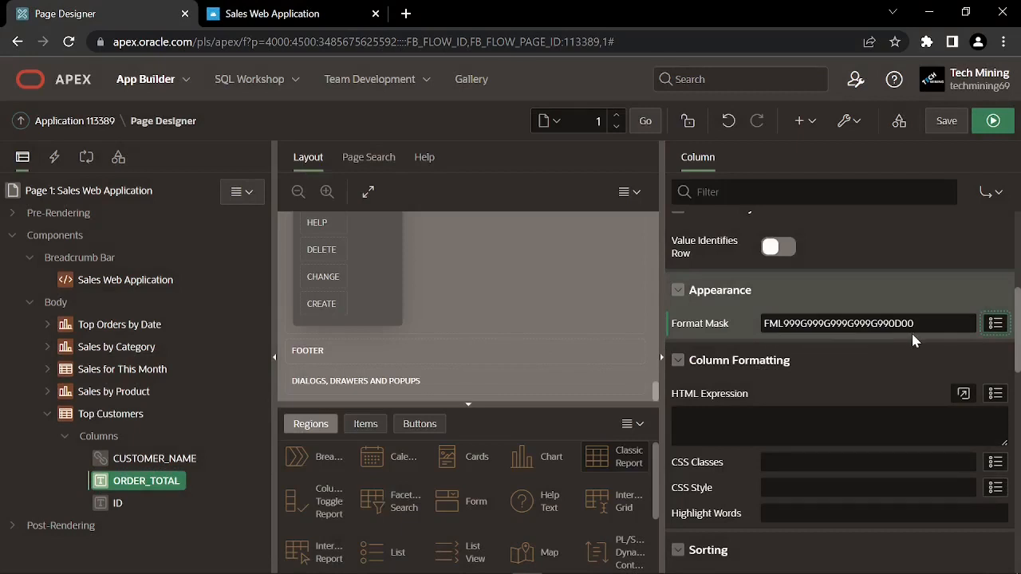
Change the type of the ID column in Top Customers to Hidden Column
left_click(120, 502)
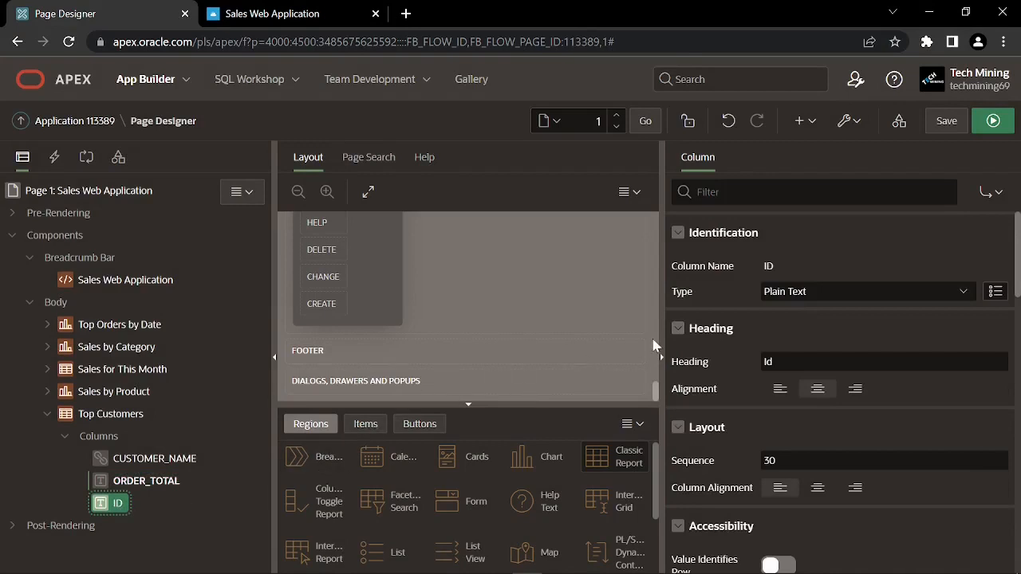
left_click(794, 293)
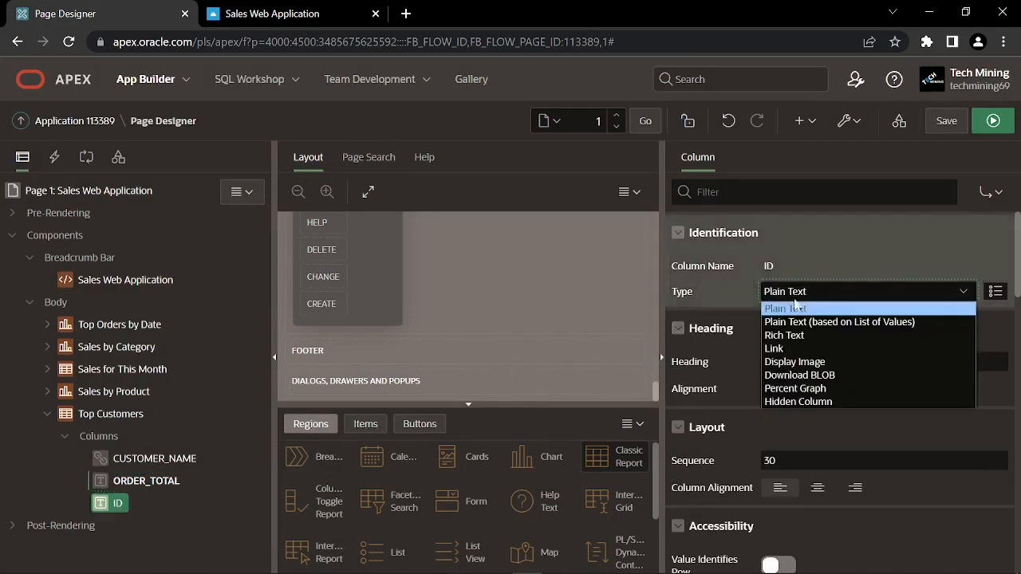
left_click(797, 400)
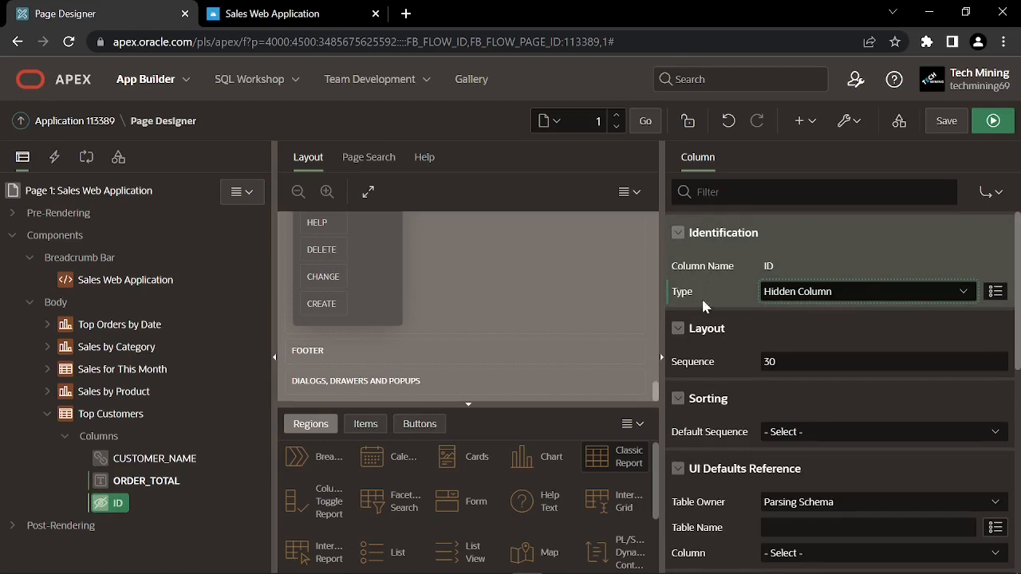
Set the Top Customers report's pagination type to No Pagination (Show All Rows) in the region's attributes
left_click(111, 415)
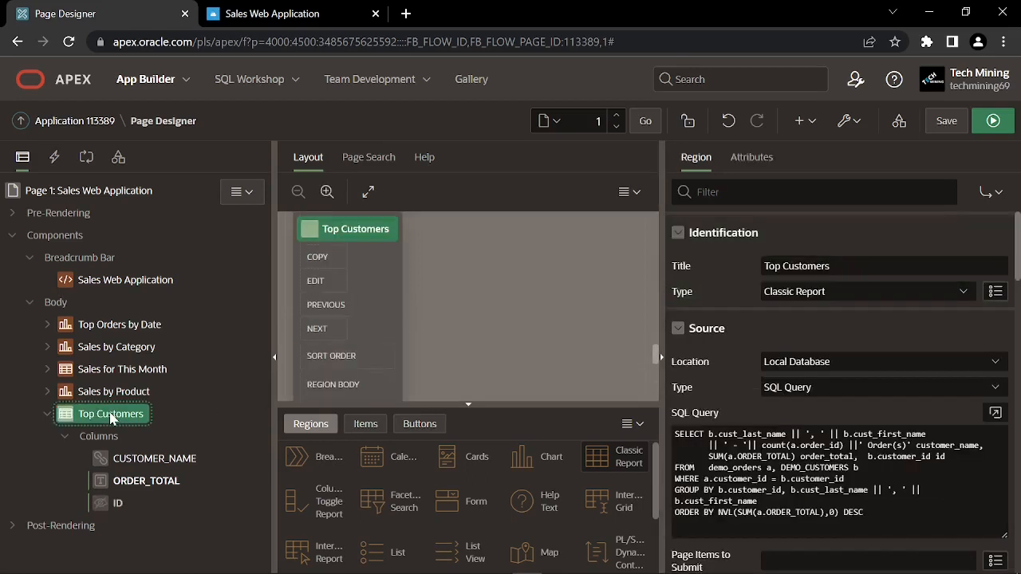
left_click(753, 160)
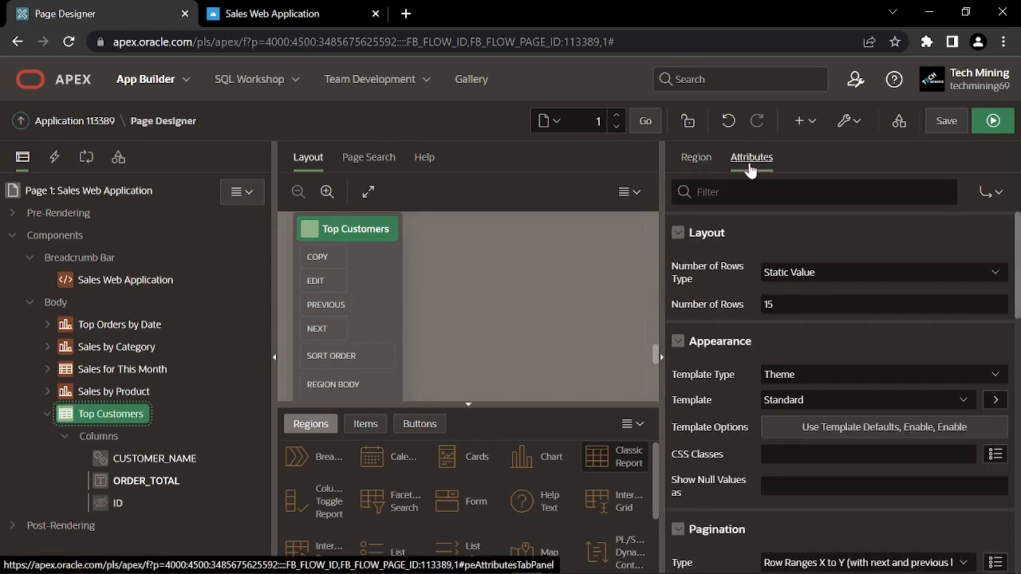
scroll(754, 240, "down", 1)
scroll(753, 238, "down", 1)
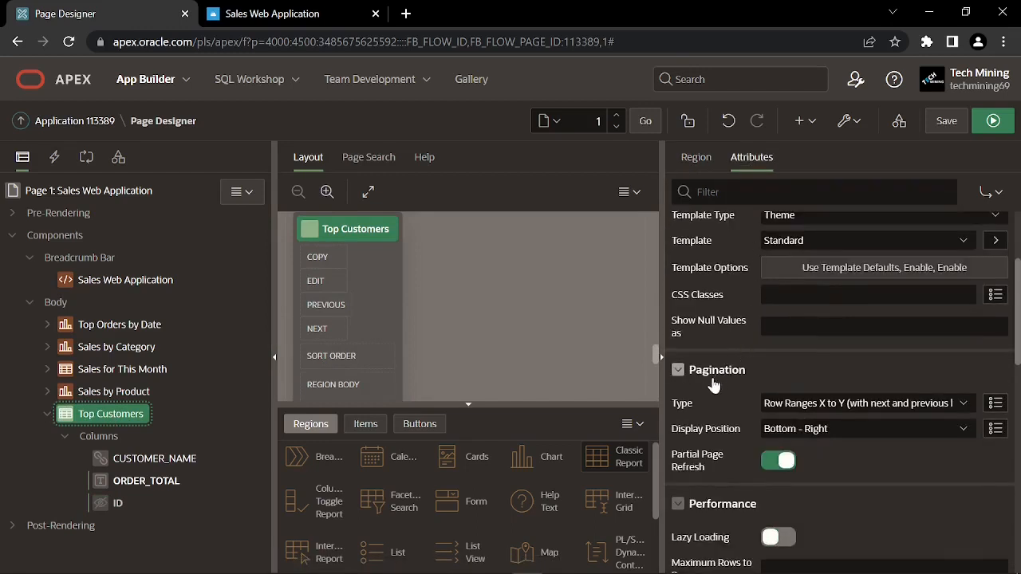
left_click(789, 404)
left_click(798, 419)
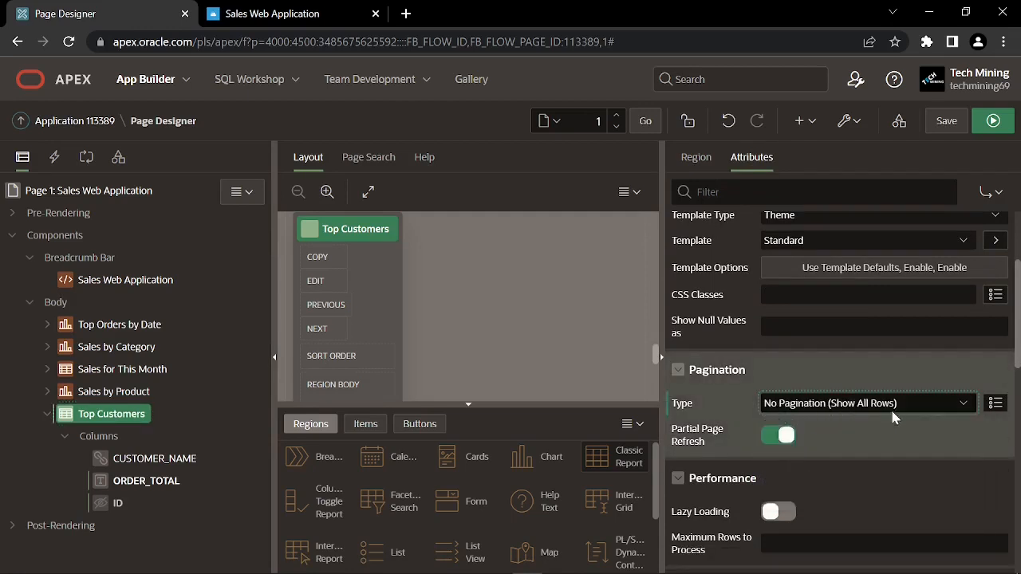
Set the maximum rows to process for the Top Customers report to 6
scroll(830, 421, "down", 1)
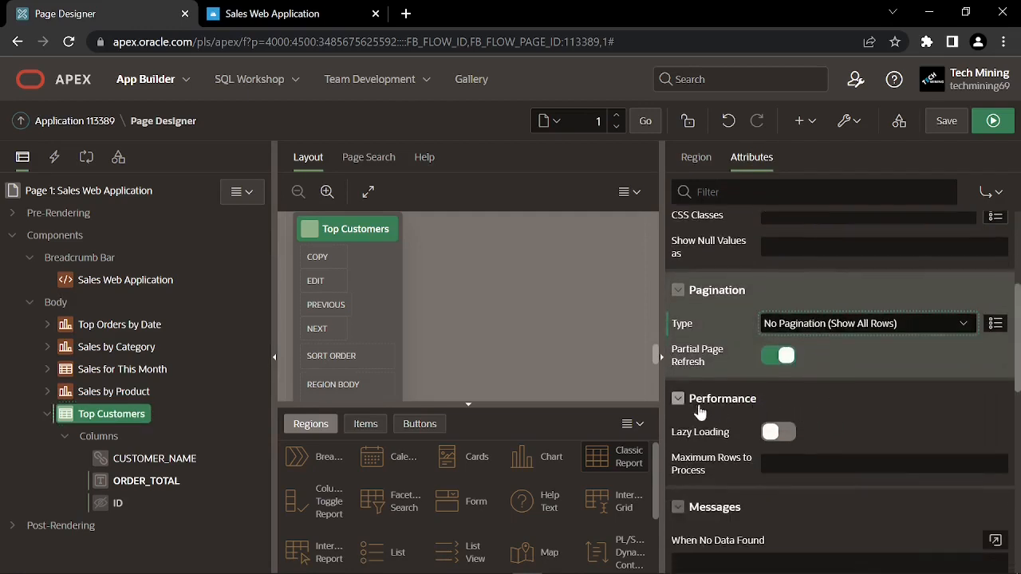
left_click(778, 466)
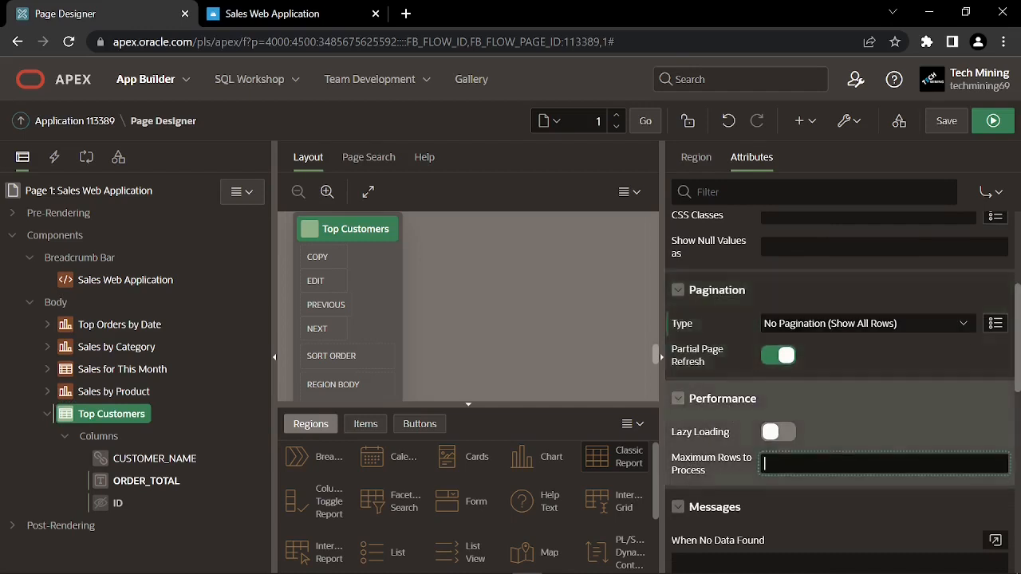
left_click(764, 480)
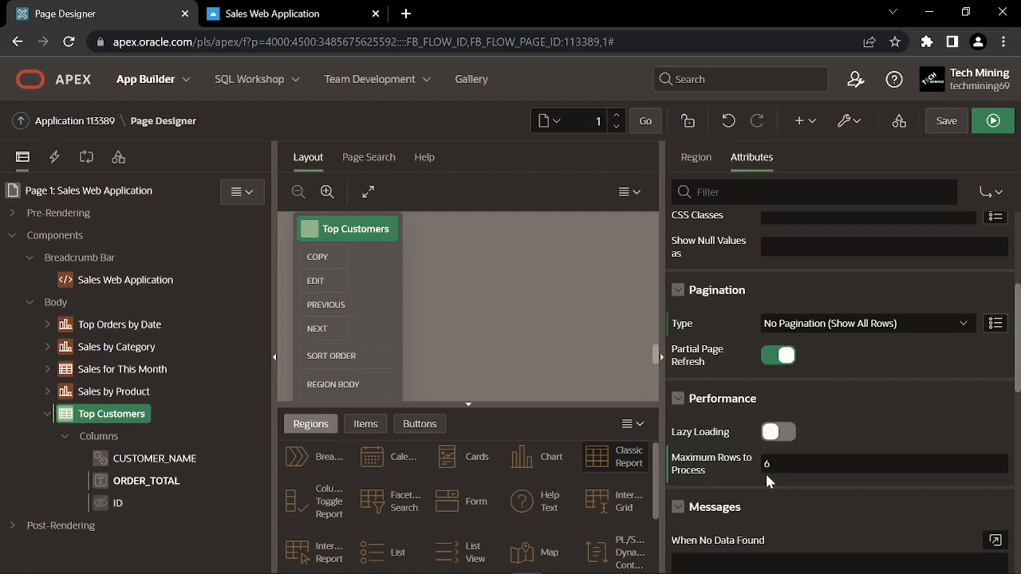
scroll(753, 466, "down", 4)
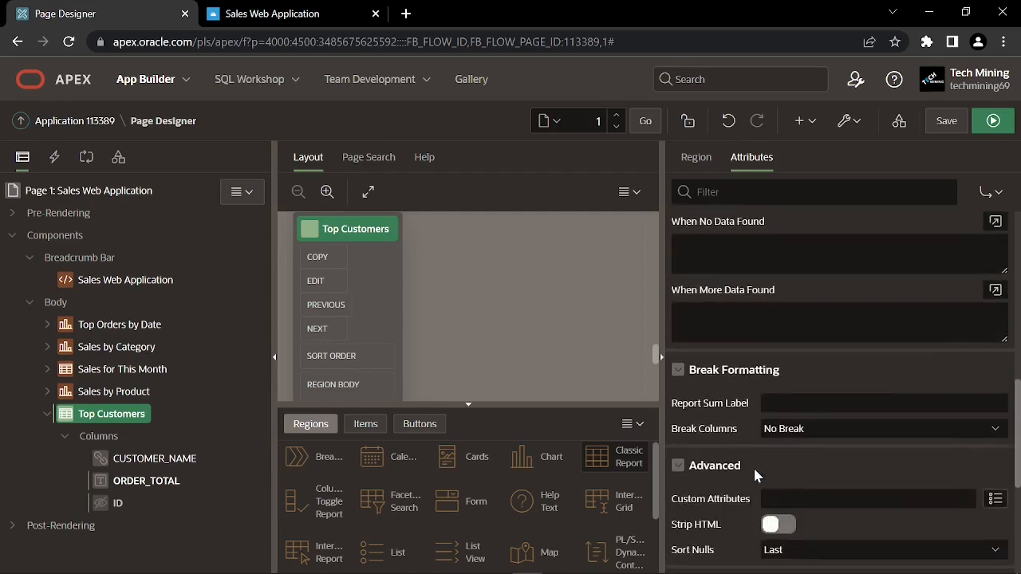
Set the Top Customers report's heading type to None, and save and run the page
scroll(753, 466, "down", 1)
scroll(750, 459, "down", 1)
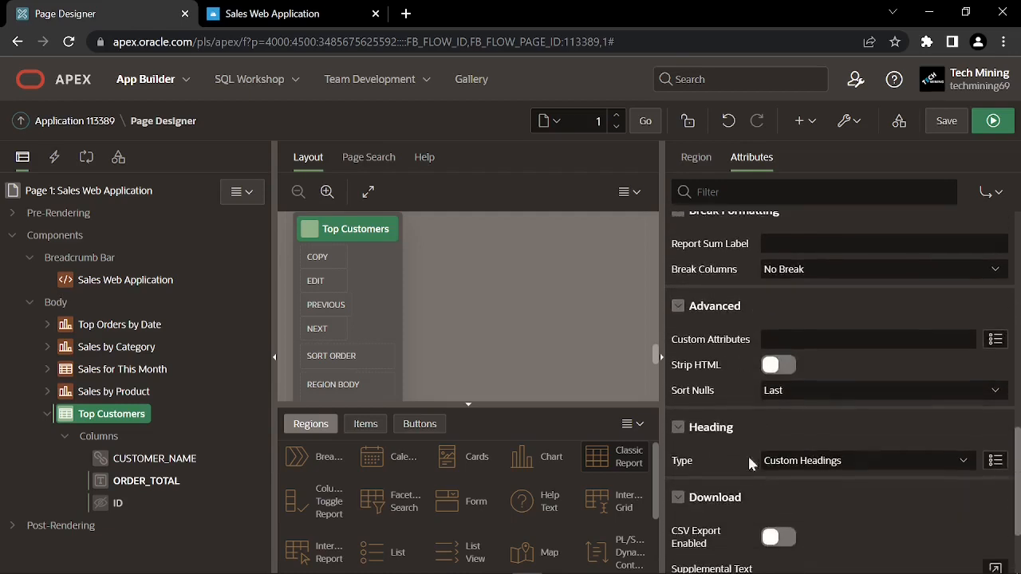
left_click(785, 466)
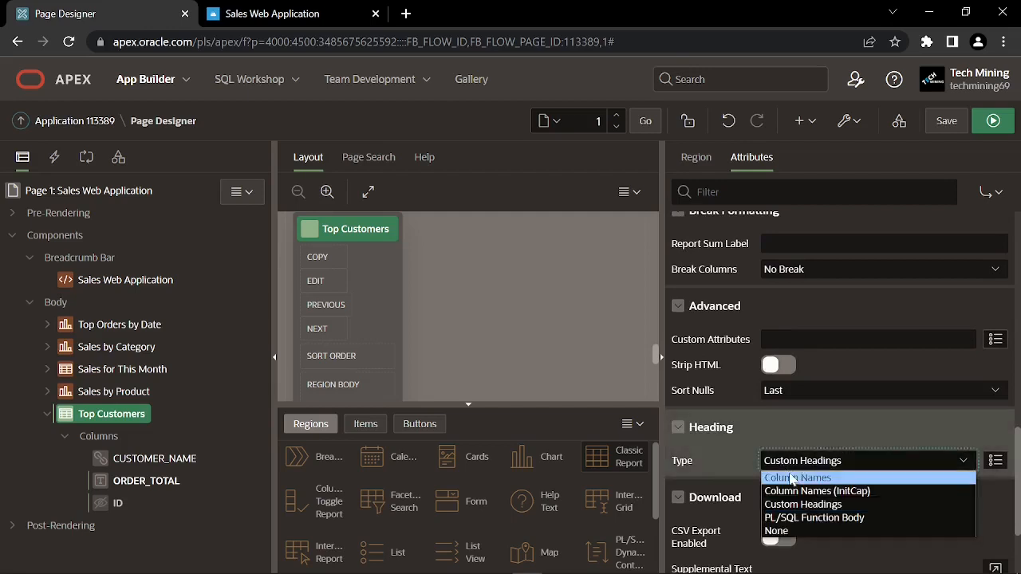
left_click(780, 531)
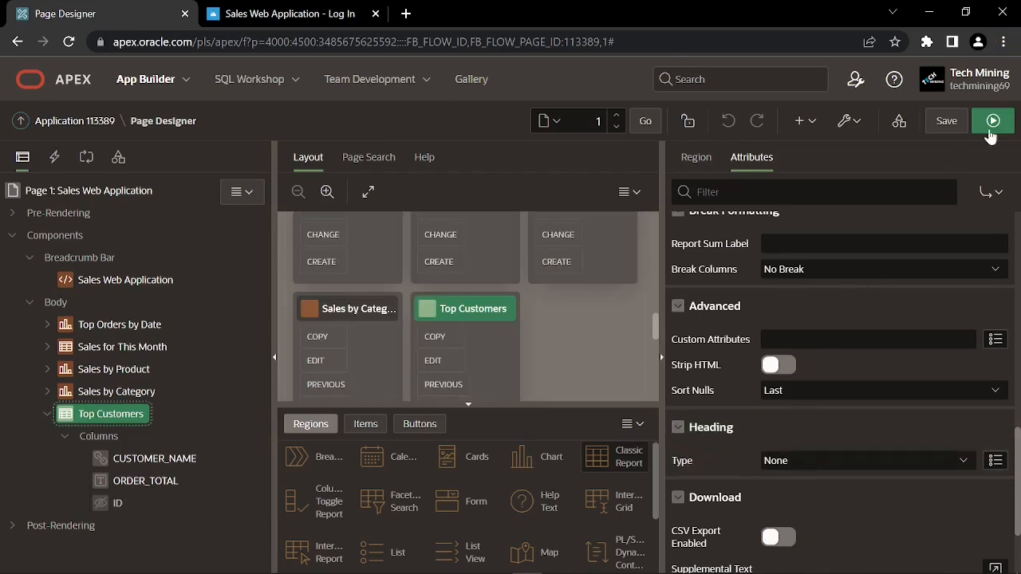
left_click(991, 128)
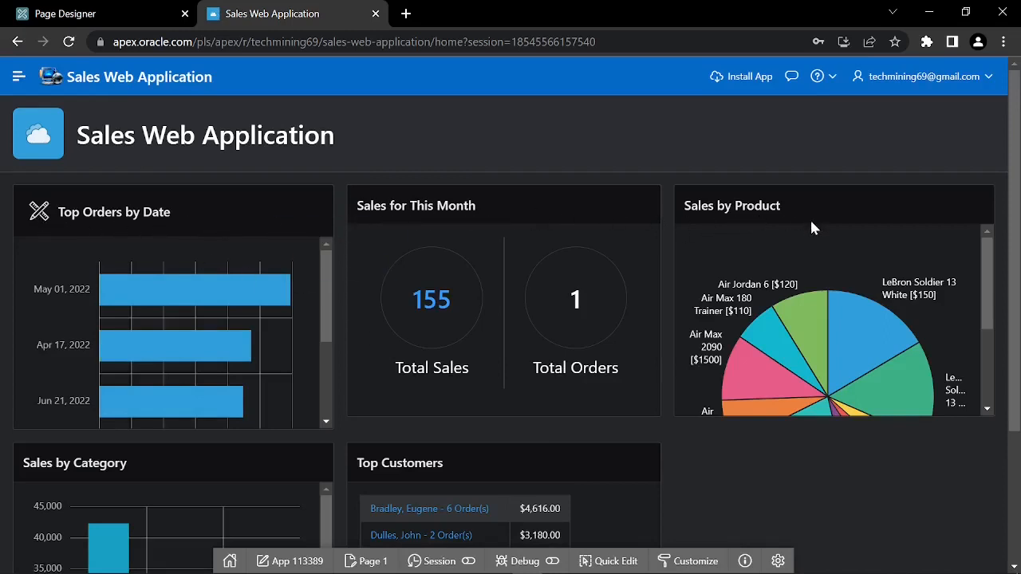
Review the Sales by Product and Sales by Category charts on the running home page
scroll(843, 314, "down", 1)
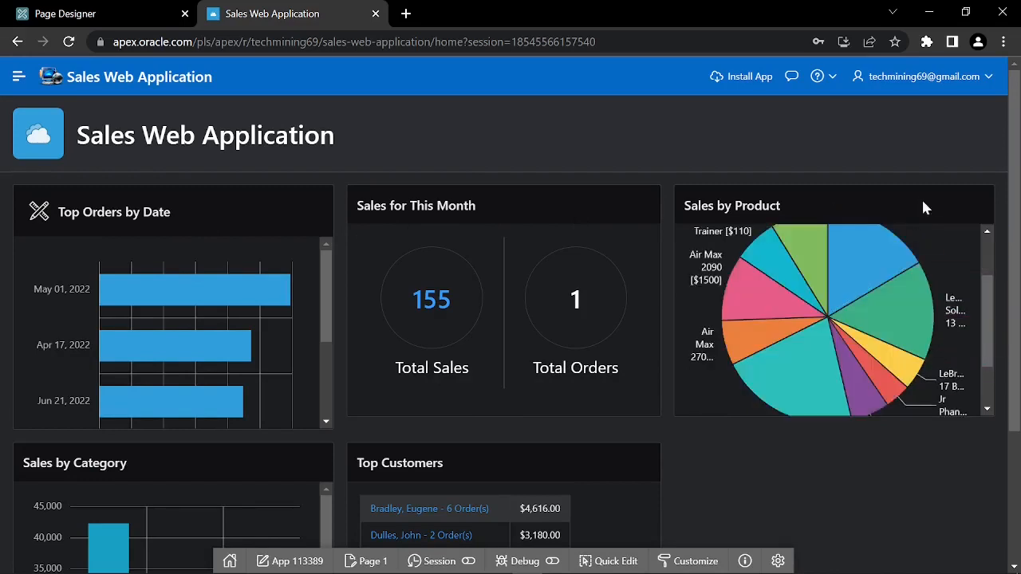
mouse_move(993, 303)
left_mouse_down()
mouse_move(993, 269)
mouse_move(992, 349)
mouse_move(991, 263)
mouse_move(995, 305)
left_mouse_up()
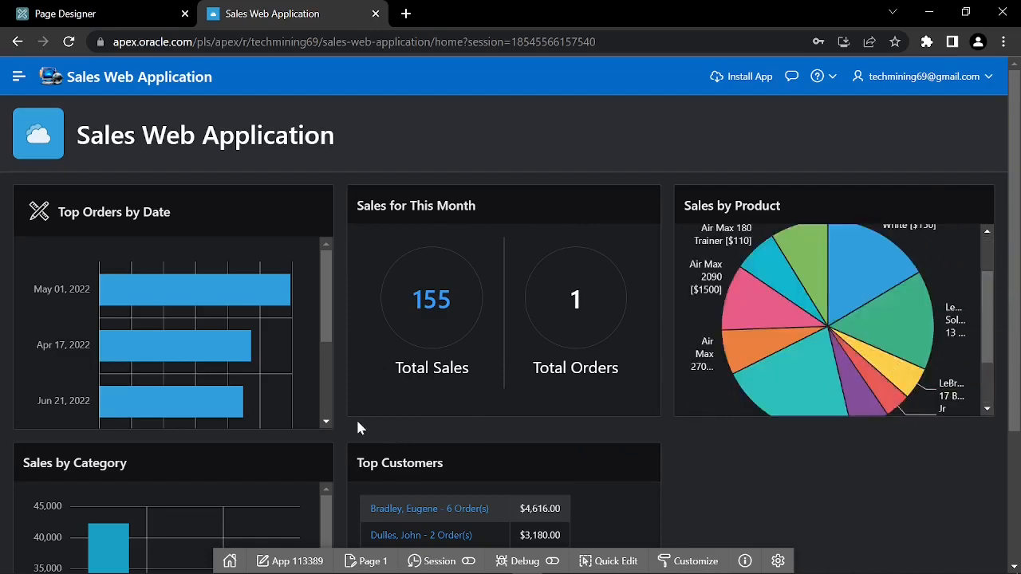
scroll(357, 428, "down", 2)
left_click_drag(327, 397, 325, 474)
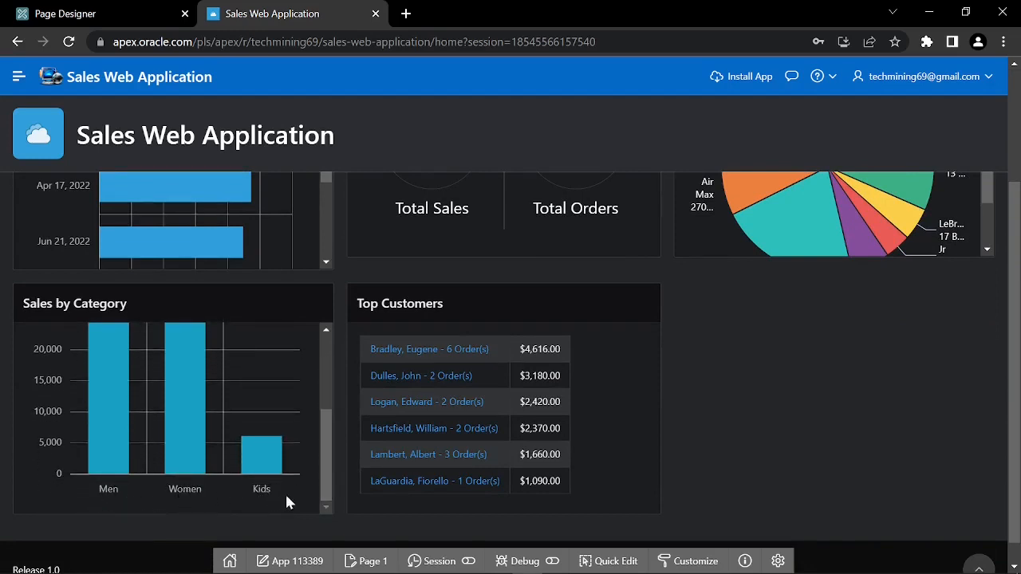
left_click_drag(330, 482, 338, 399)
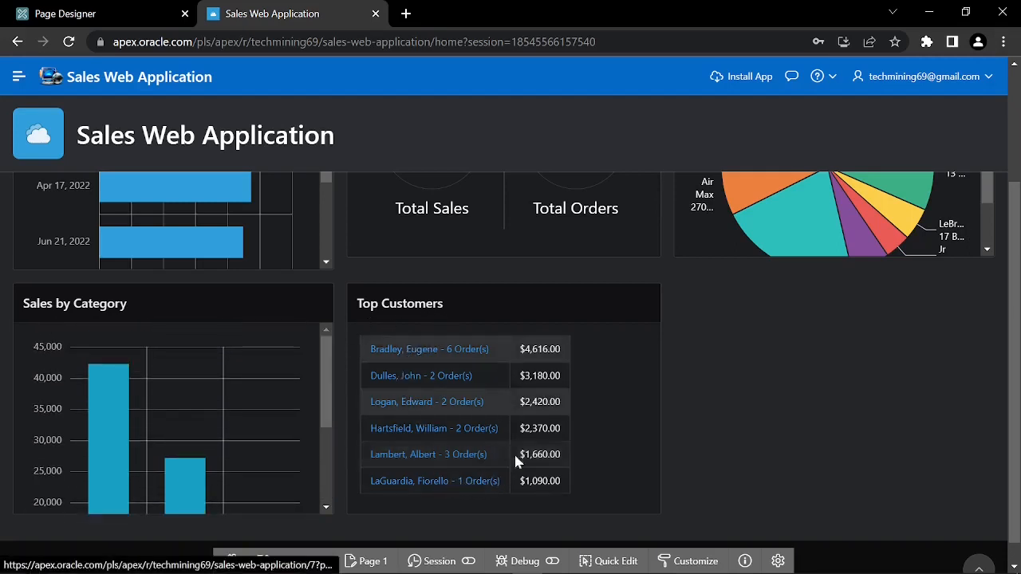
Test the first customer's link in the Top Customers report and return to the home page
left_click(436, 355)
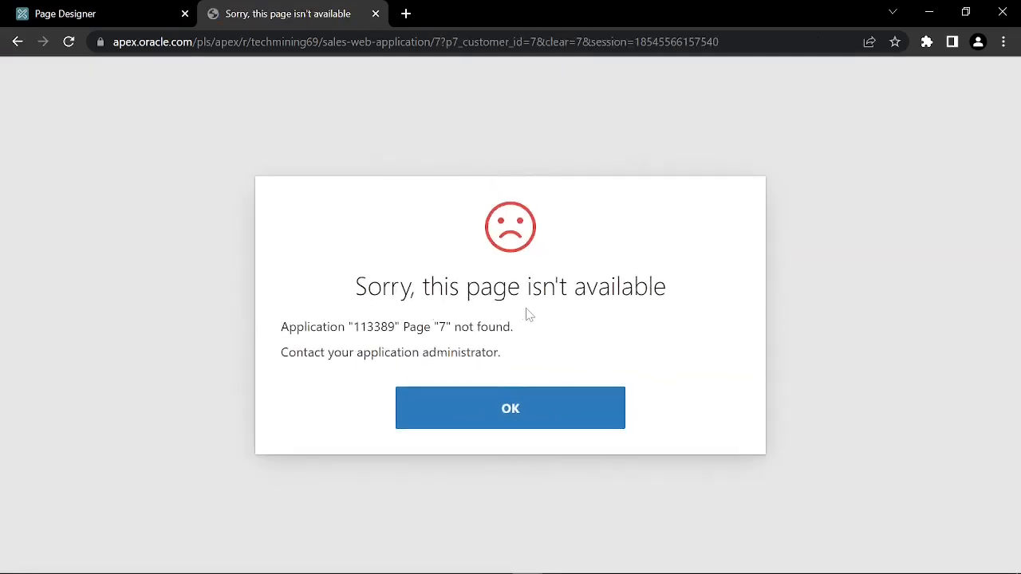
left_click(505, 410)
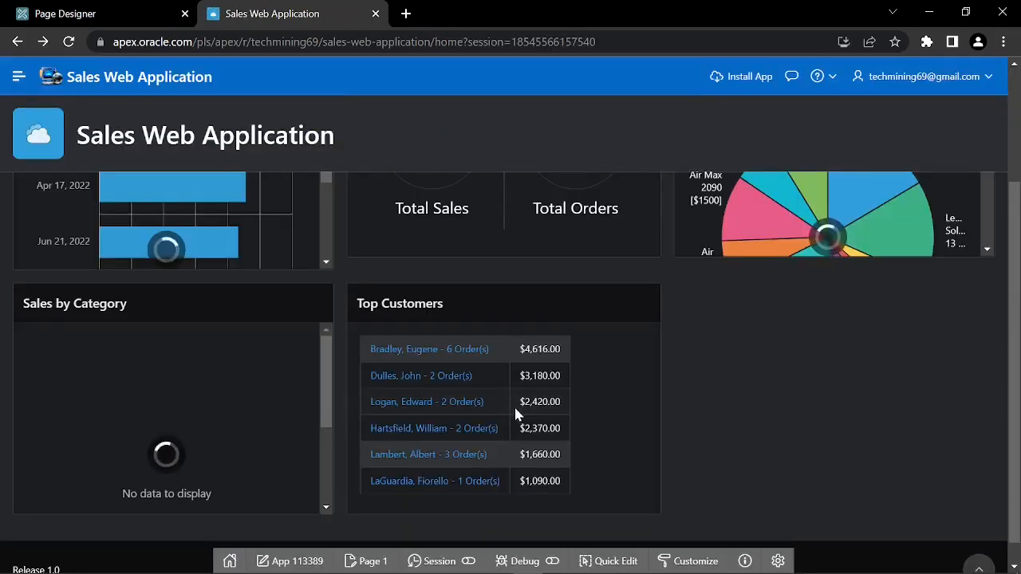
scroll(514, 404, "up", 2)
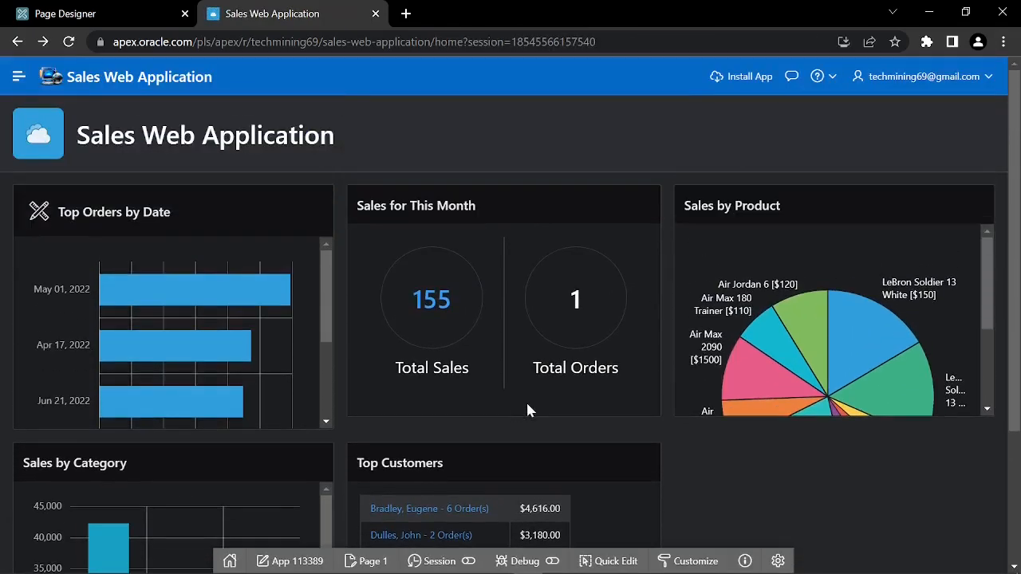
Switch back to Page Designer, duplicate the Top Customers region and title the copy Top Products
left_click(97, 8)
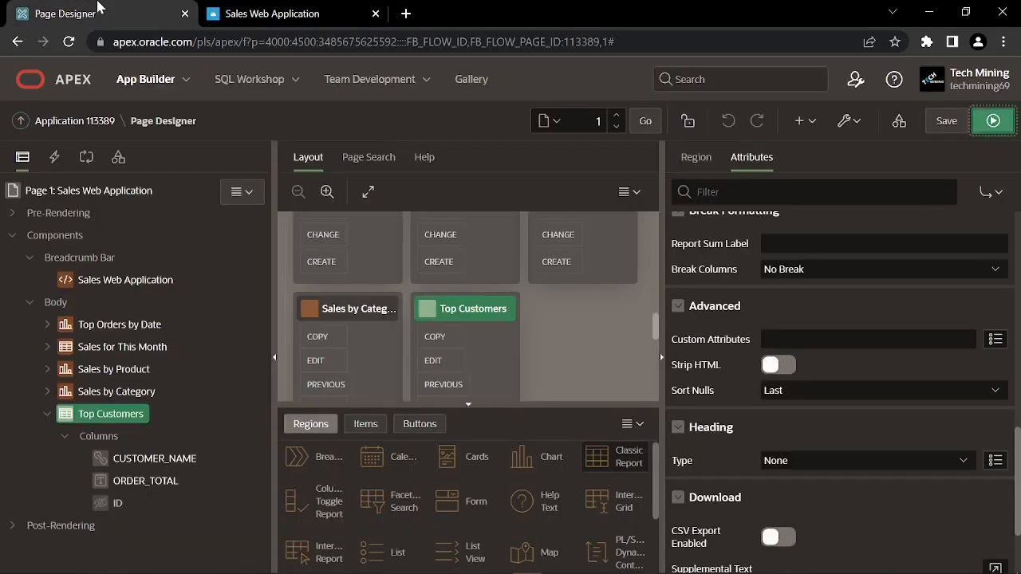
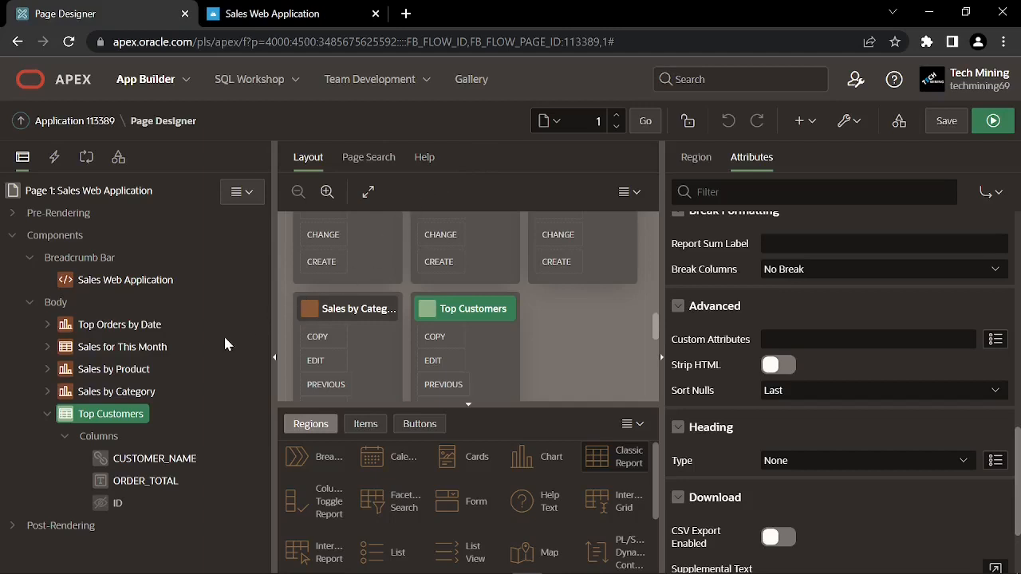
right_click(79, 422)
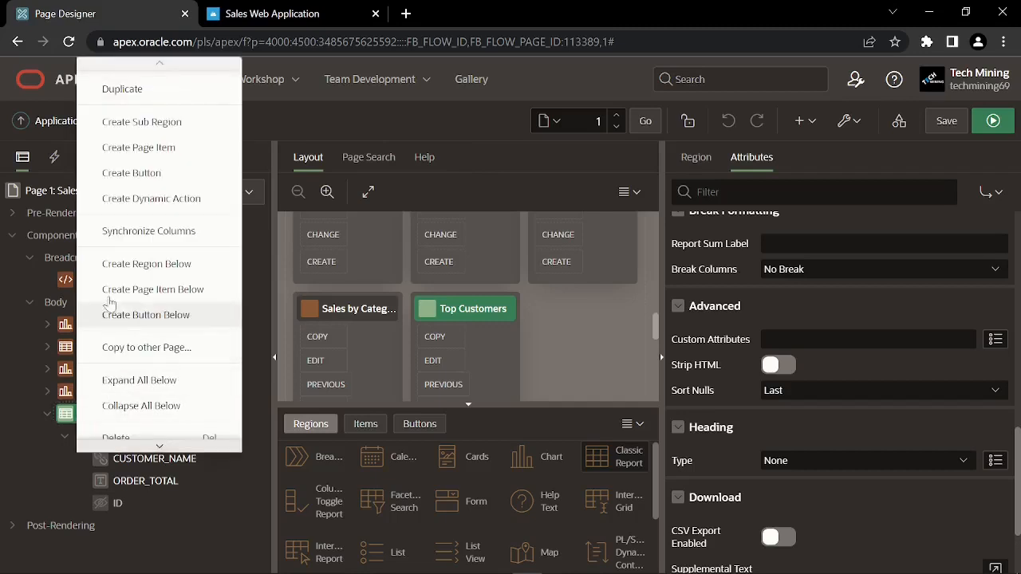
left_click(123, 89)
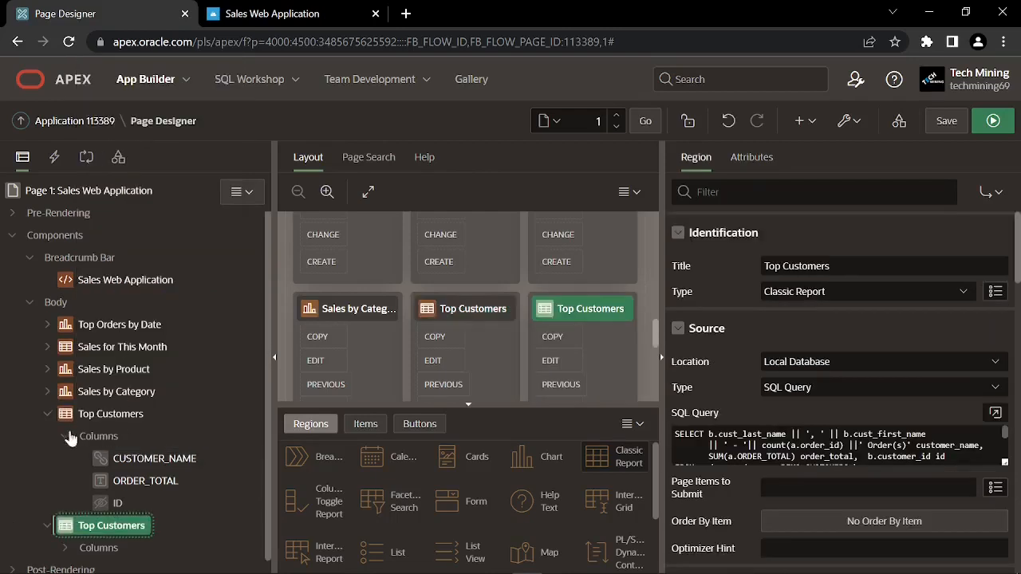
left_click(46, 415)
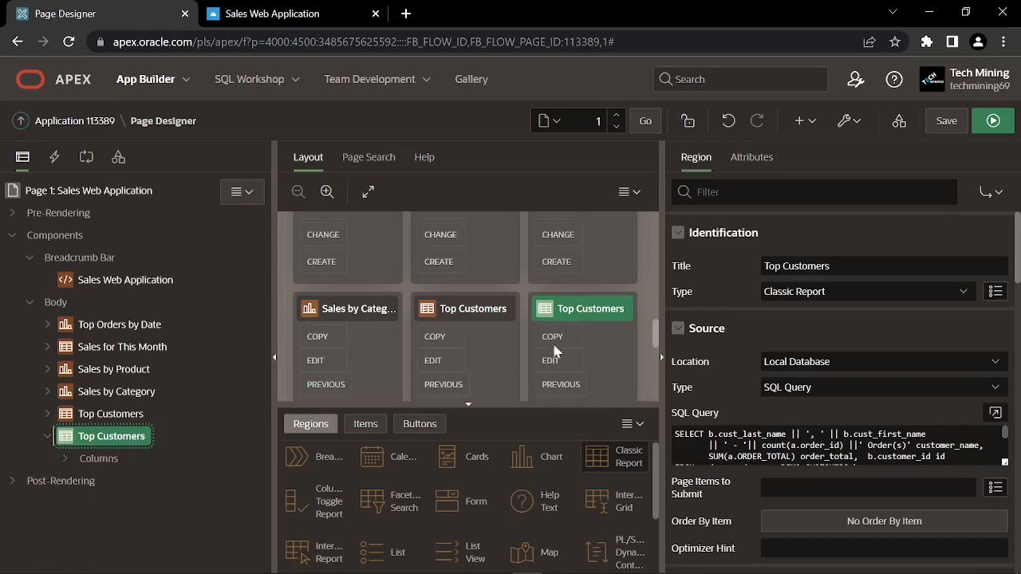
left_click(744, 272)
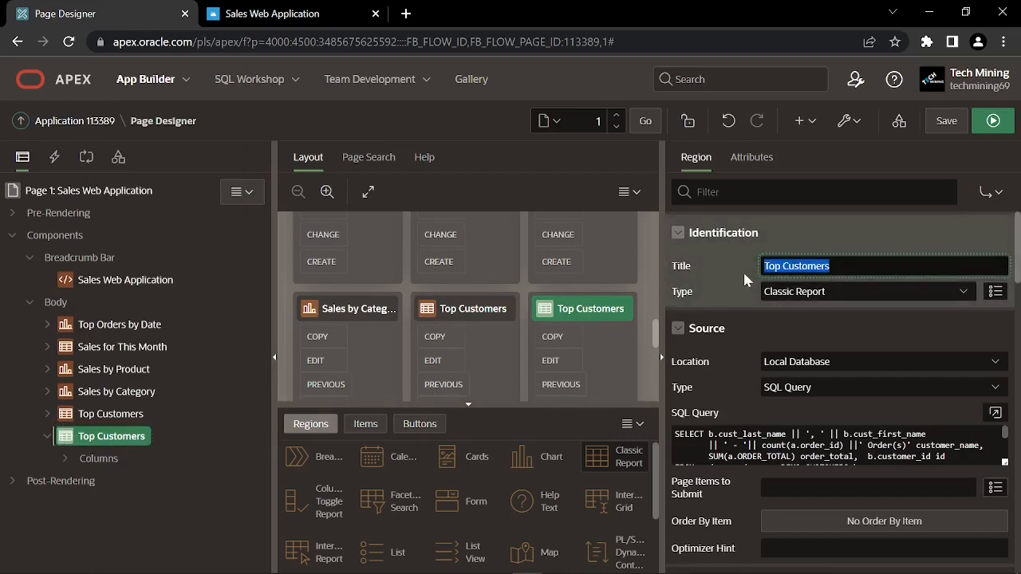
type("Top Products")
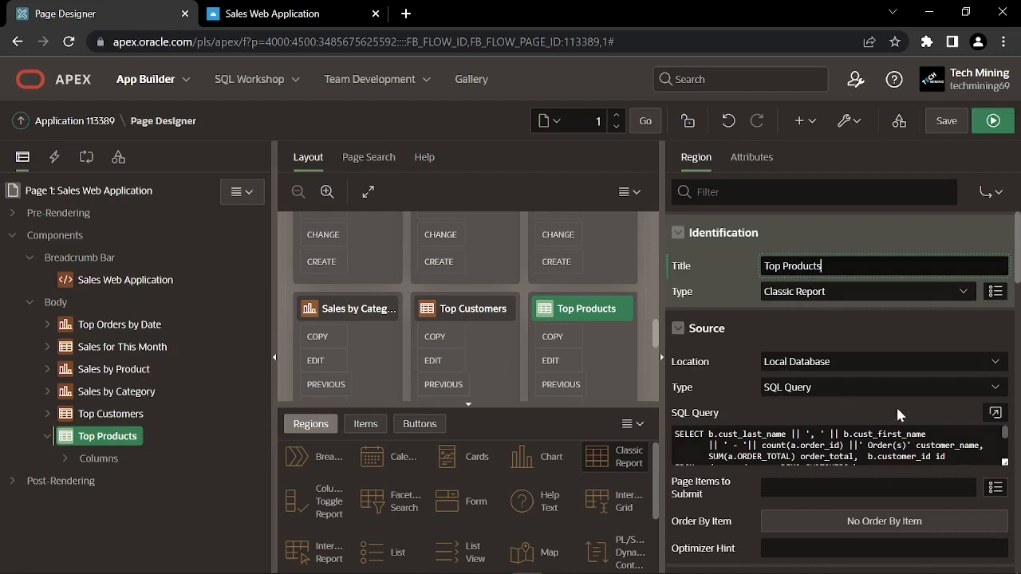
Replace the Top Products region's SQL query with the full text of 4.3.6.txt from the part 4 folder, and validate and accept it
left_click(995, 412)
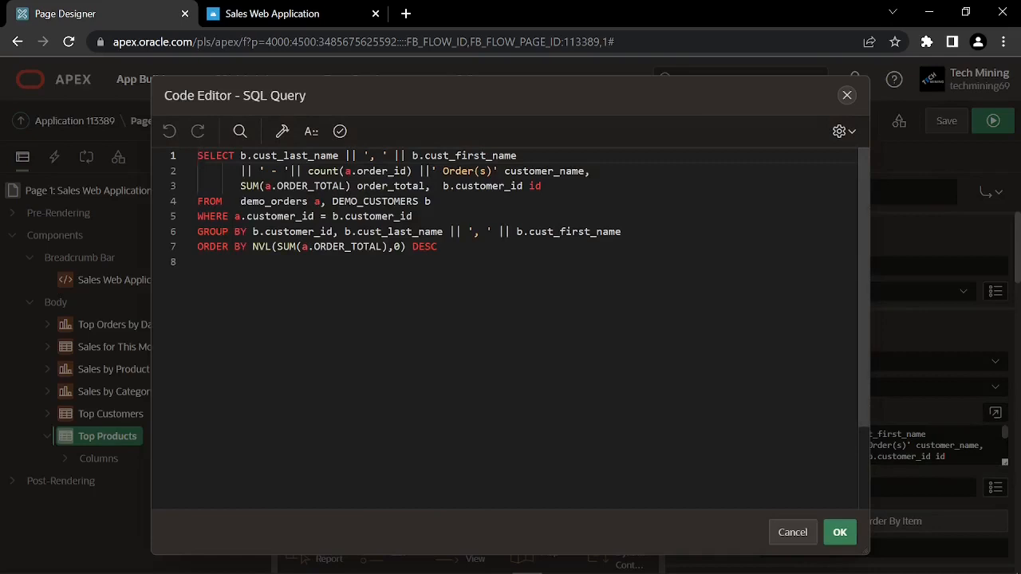
key("ctrl+a")
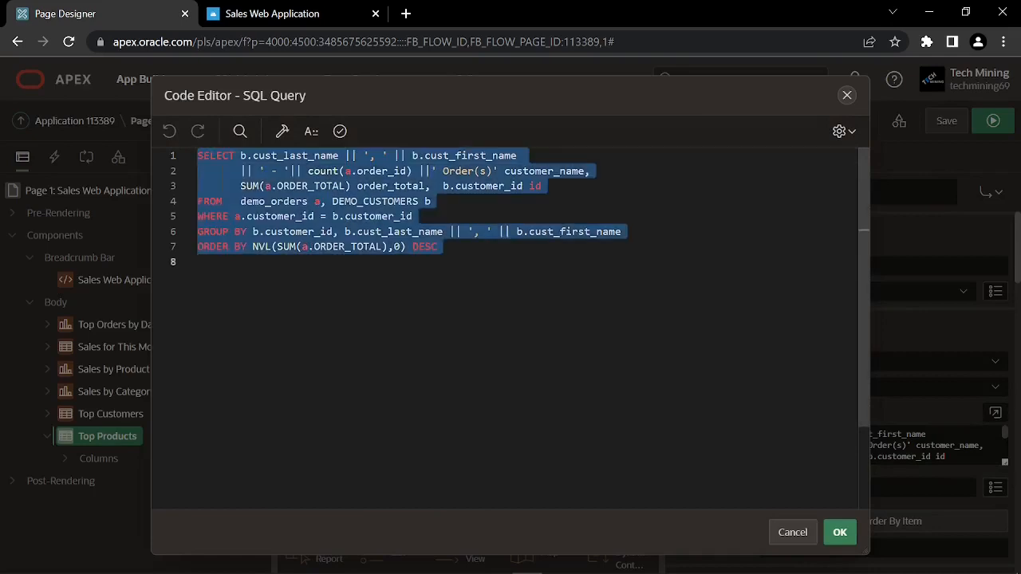
key("Delete")
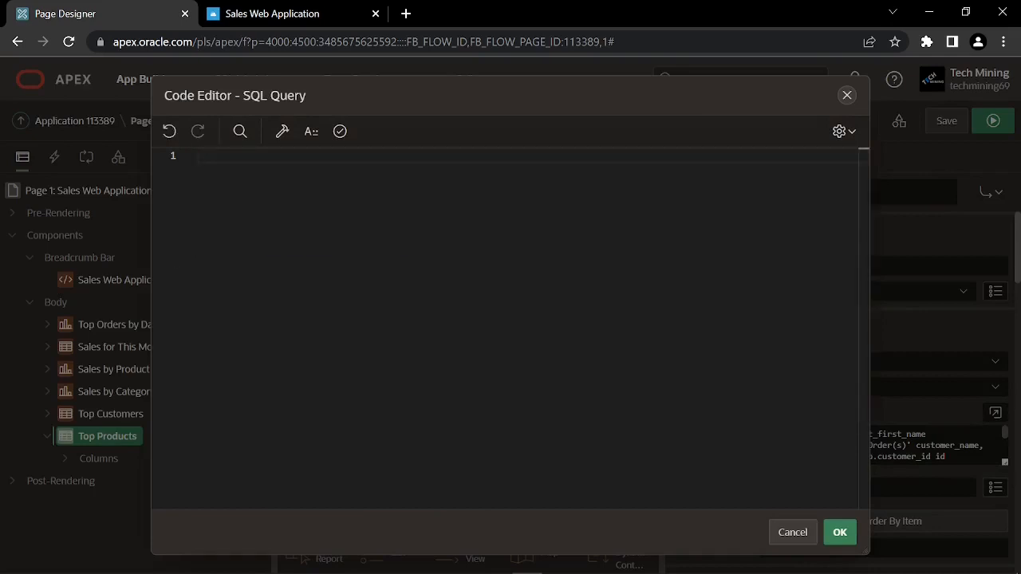
key("alt+Tab")
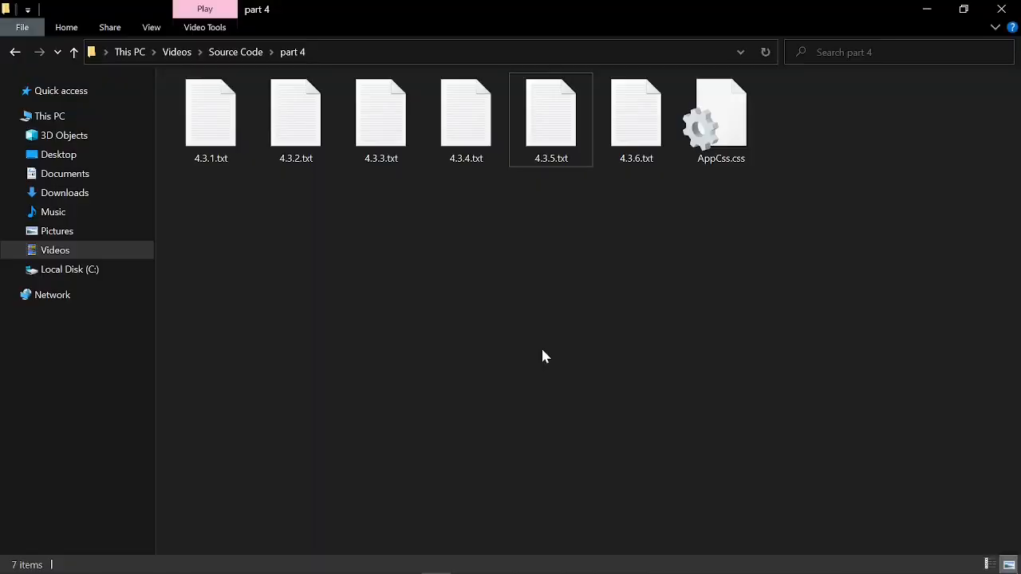
double_click(638, 139)
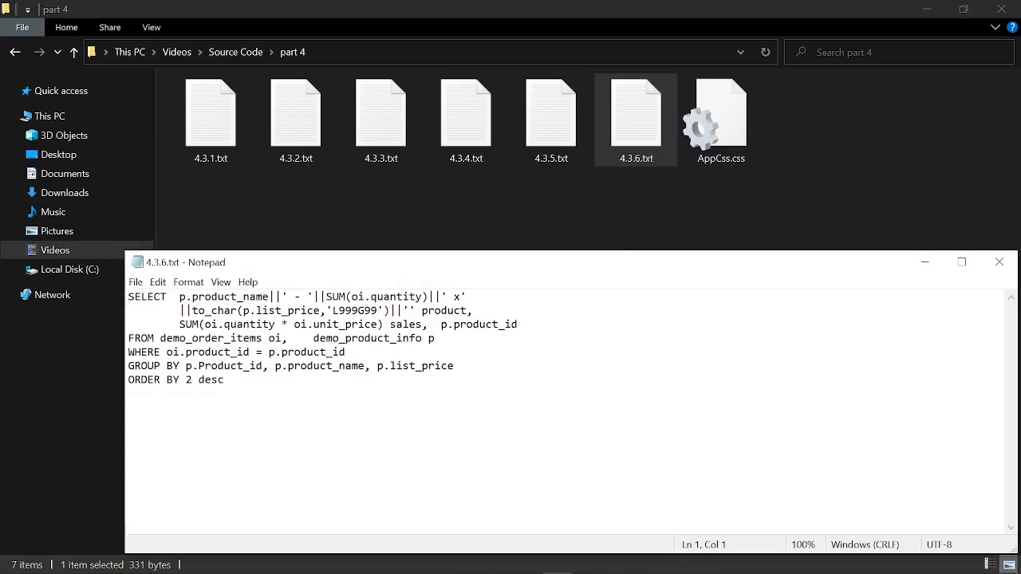
key("ctrl+a")
key("ctrl+c")
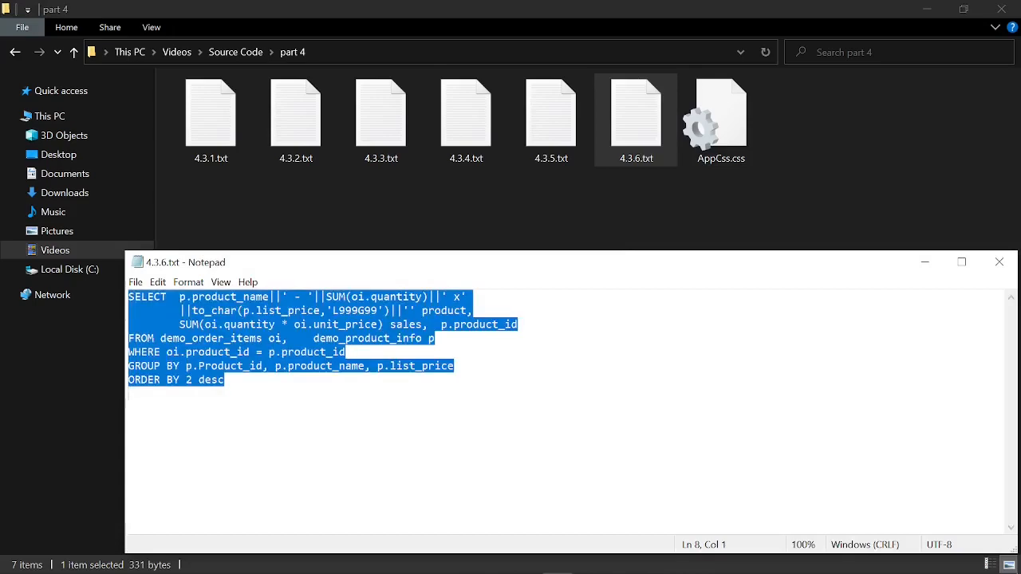
key("alt+Tab")
key("ctrl+v")
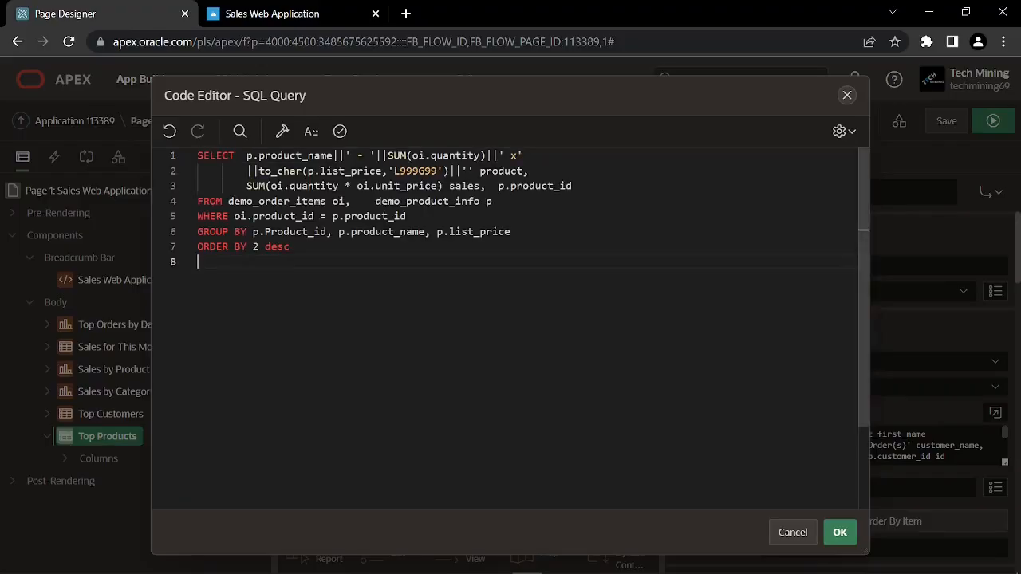
left_click(340, 133)
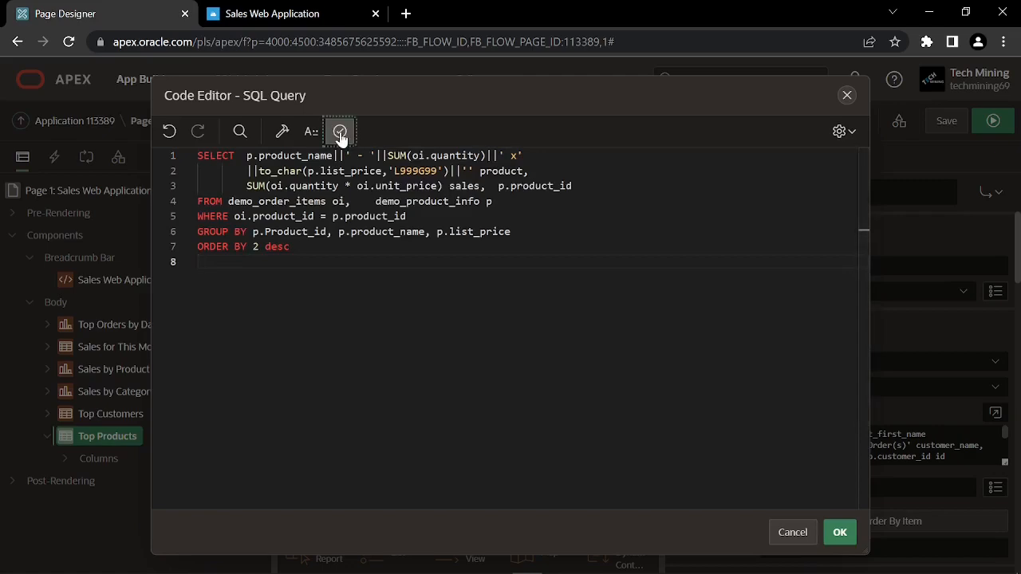
left_click(840, 532)
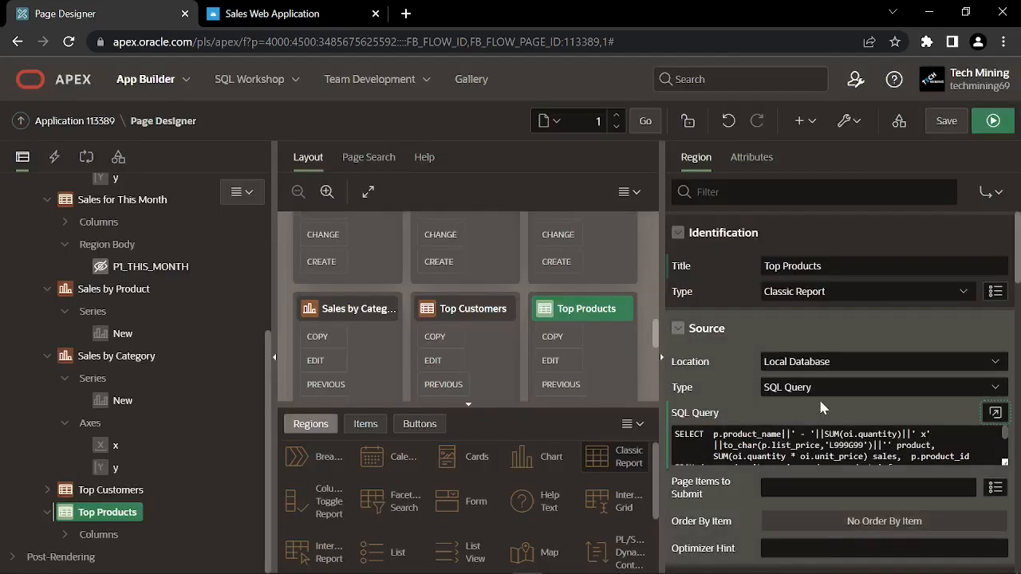
Set the Top Products region's layout column to 9 and check its template options
scroll(818, 397, "down", 2)
scroll(845, 375, "down", 3)
scroll(709, 386, "down", 5)
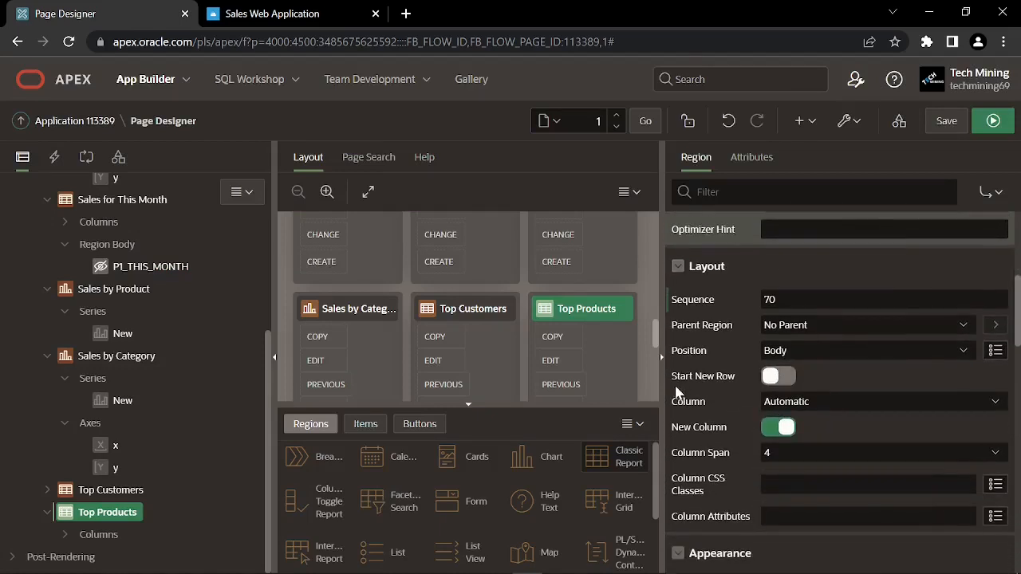
left_click(788, 402)
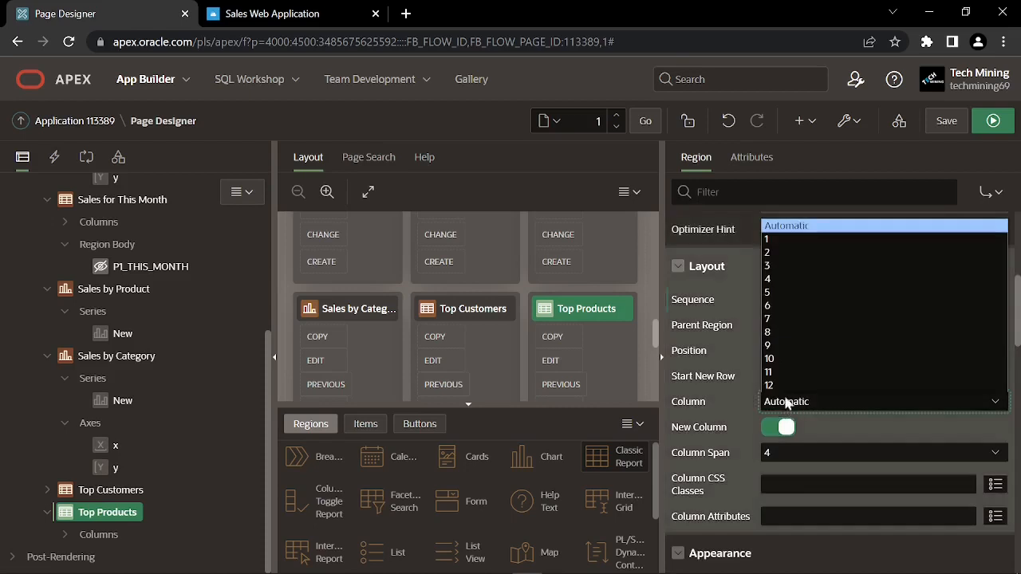
left_click(798, 349)
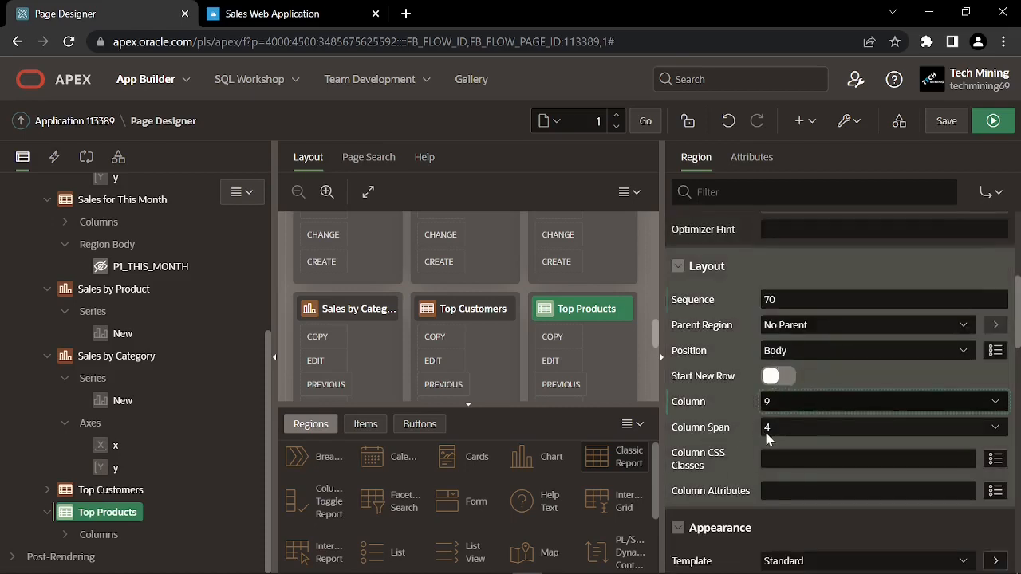
scroll(763, 429, "down", 2)
left_click(796, 430)
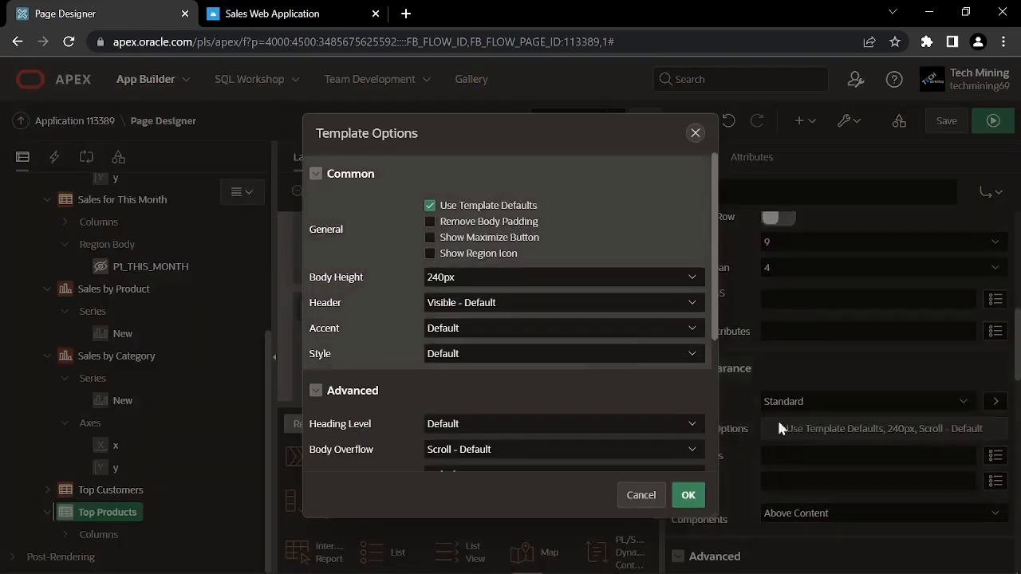
left_click(689, 495)
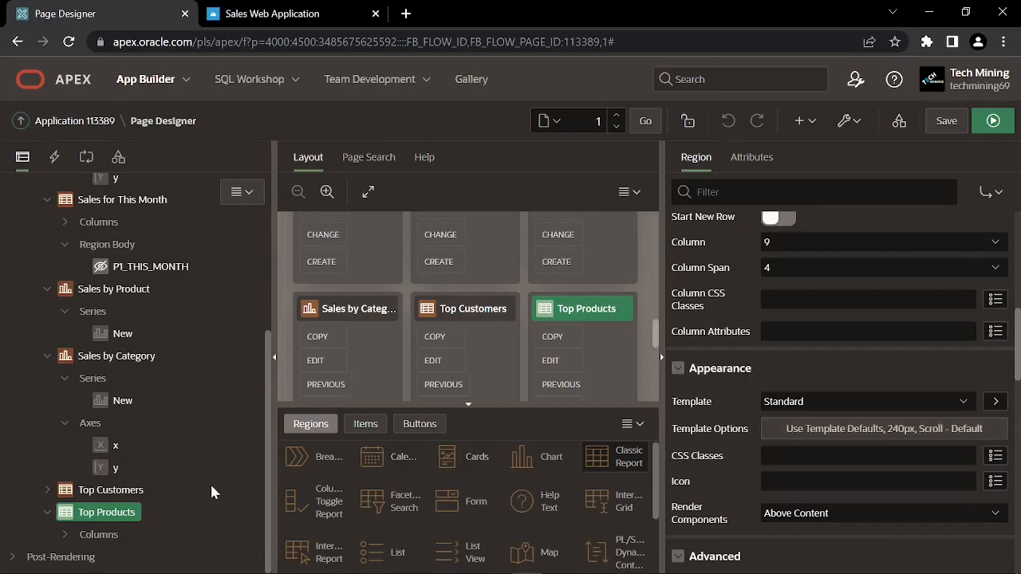
Change the type of the PRODUCT column in the Top Products region to Link
left_click(65, 535)
scroll(90, 529, "down", 1)
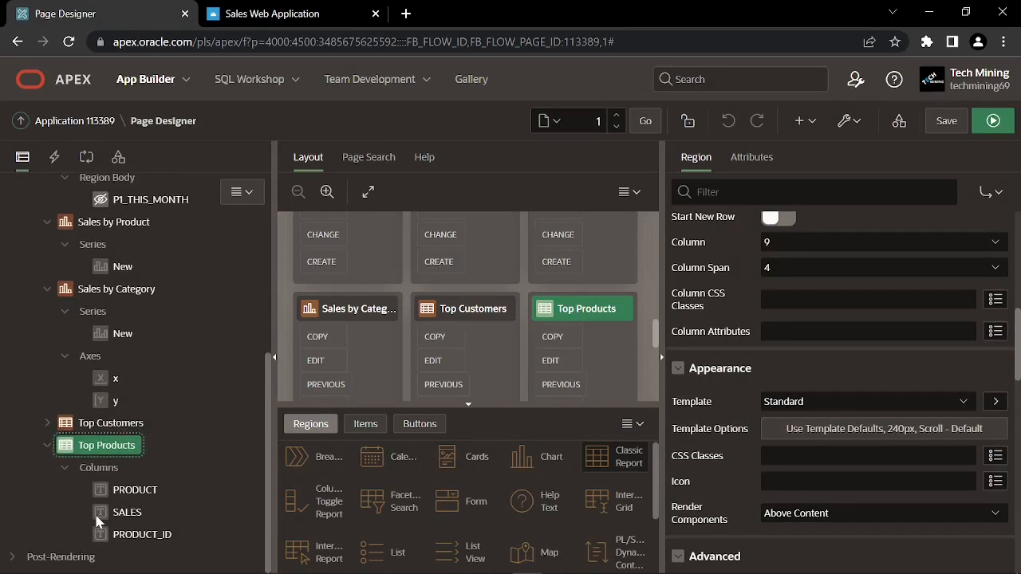
left_click(133, 494)
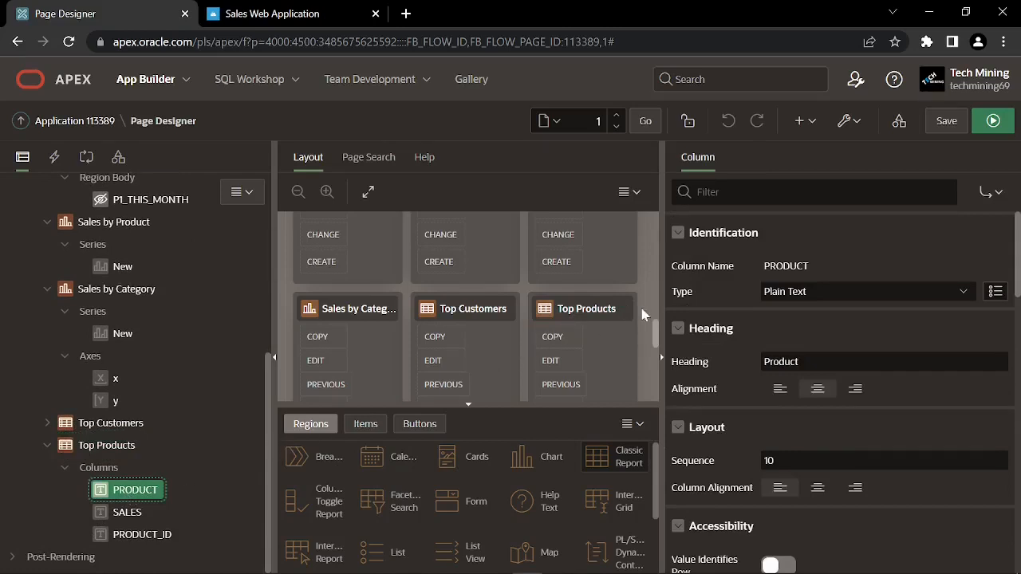
left_click(790, 290)
left_click(790, 347)
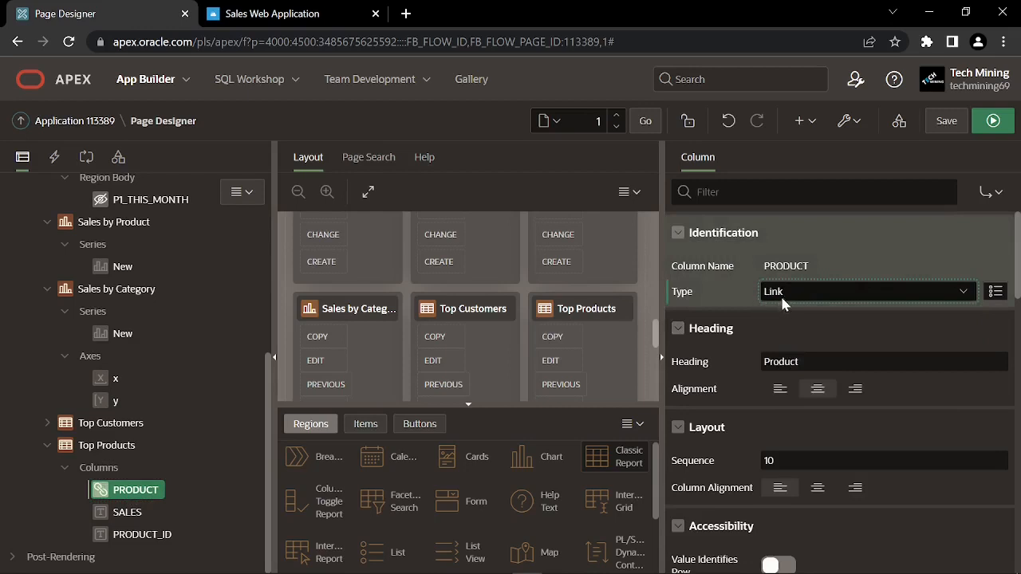
Link the PRODUCT column to page 6, passing #PRODUCT_ID# to the item P6_PRODUCT_ID and clearing the cache for page 6
scroll(746, 317, "down", 3)
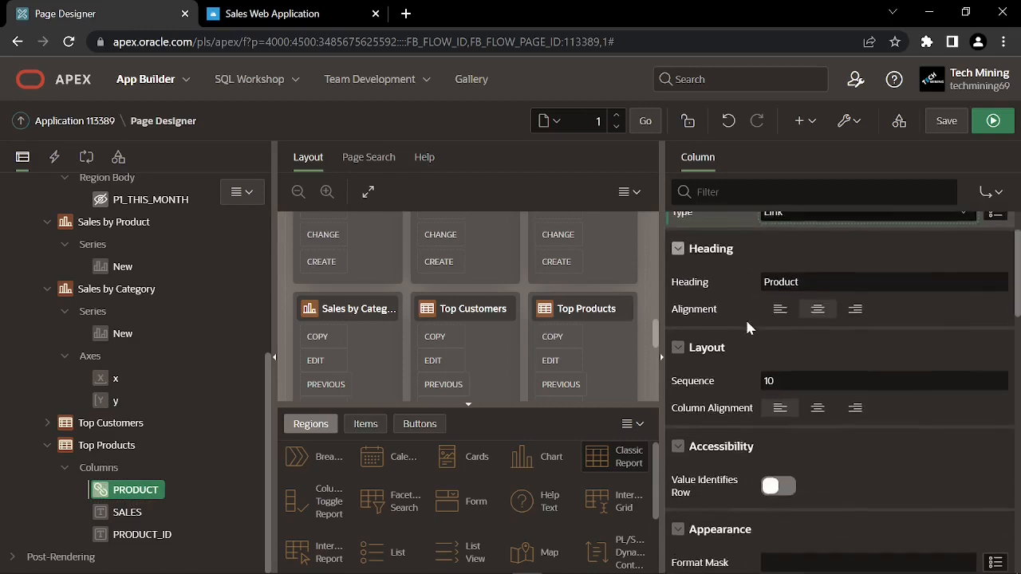
scroll(745, 318, "down", 3)
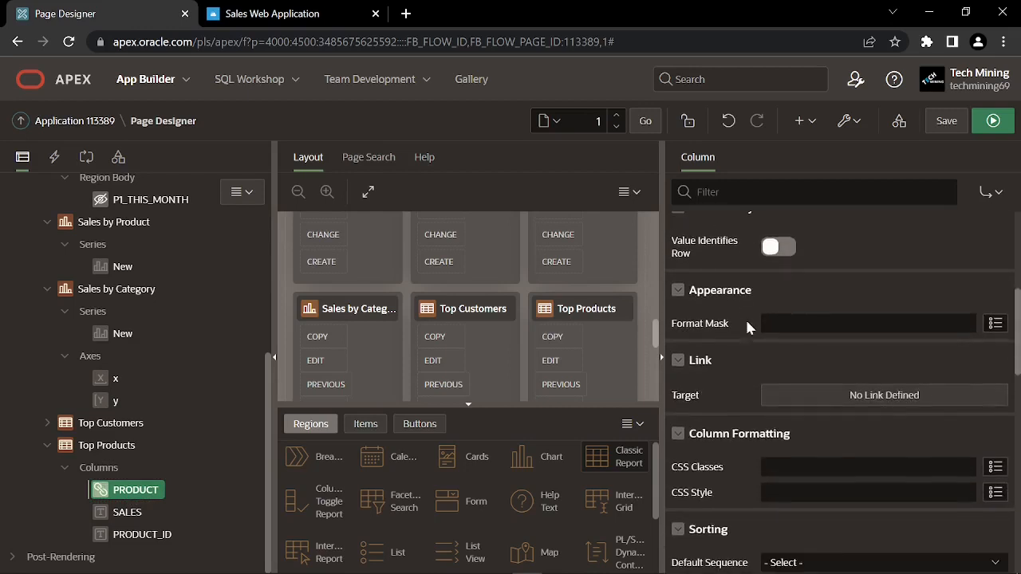
left_click(822, 396)
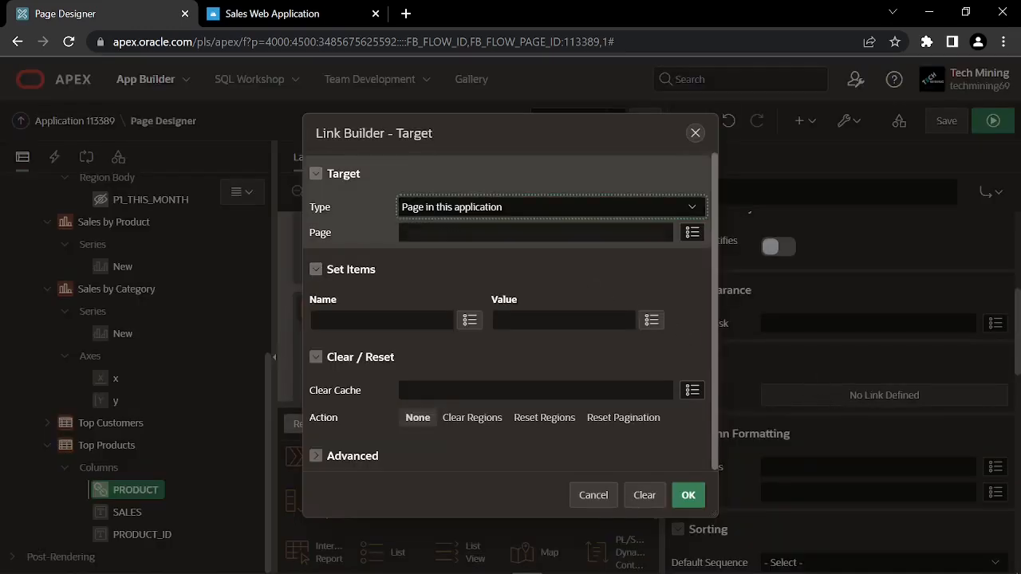
left_click(478, 232)
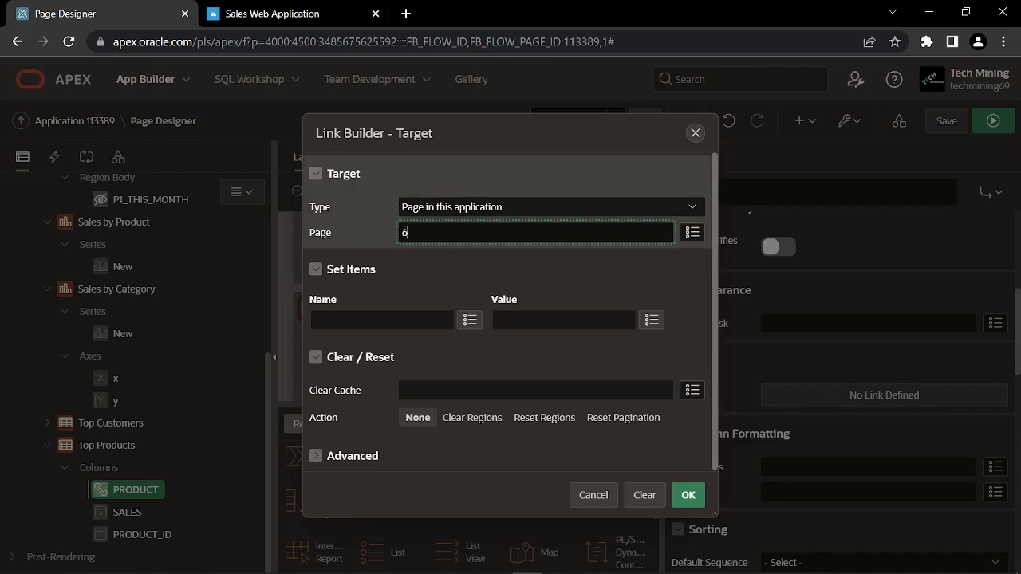
left_click(351, 320)
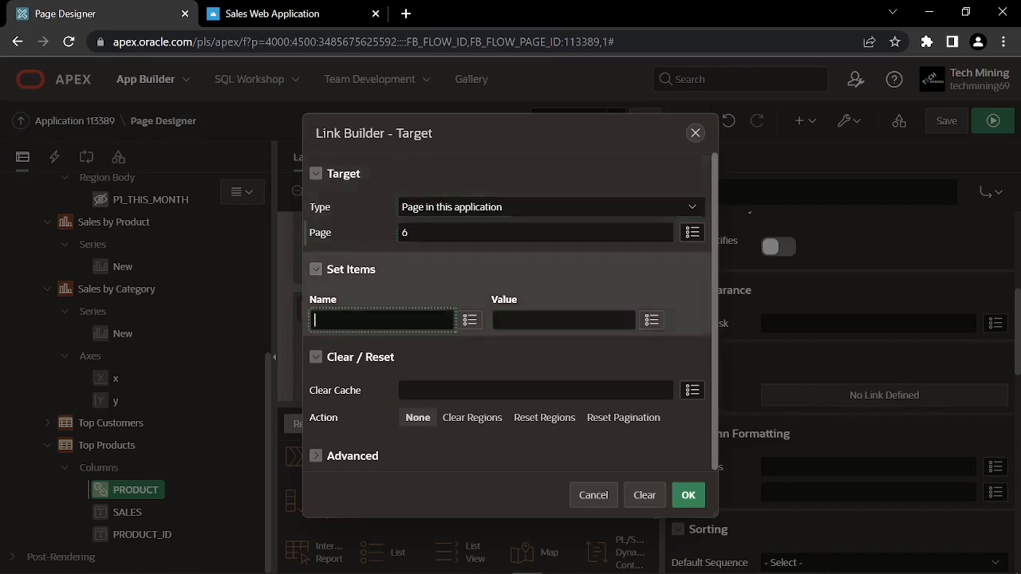
type("P6_PRODUCT_ID")
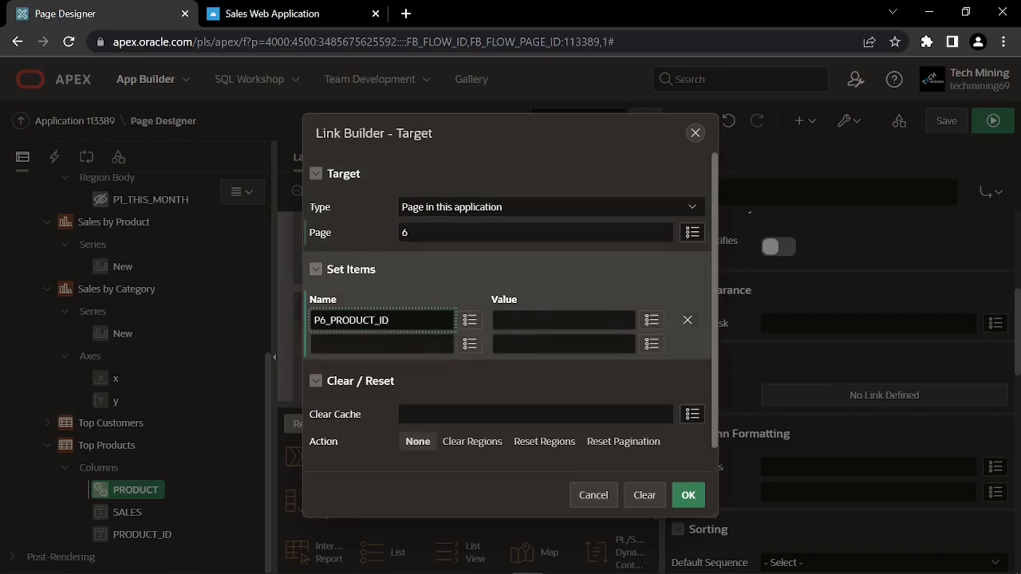
left_click(564, 320)
type("#PRODUCT_ID#")
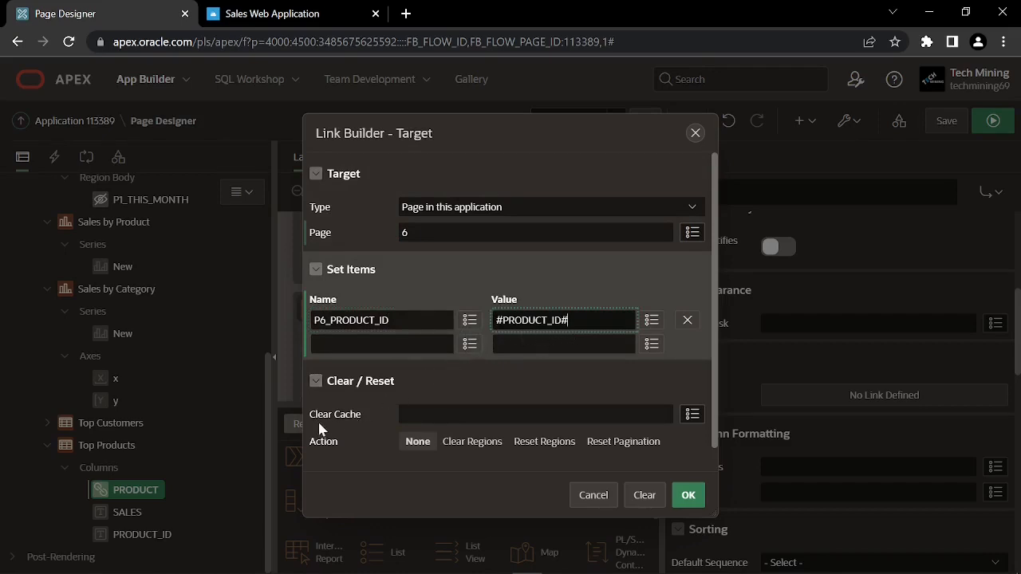
left_click(443, 415)
type("6")
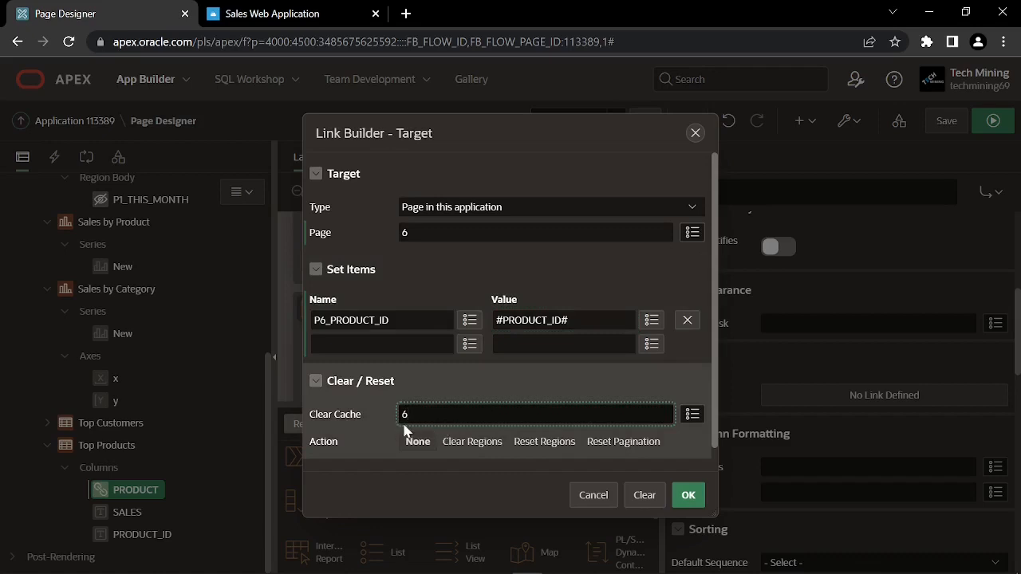
left_click(688, 495)
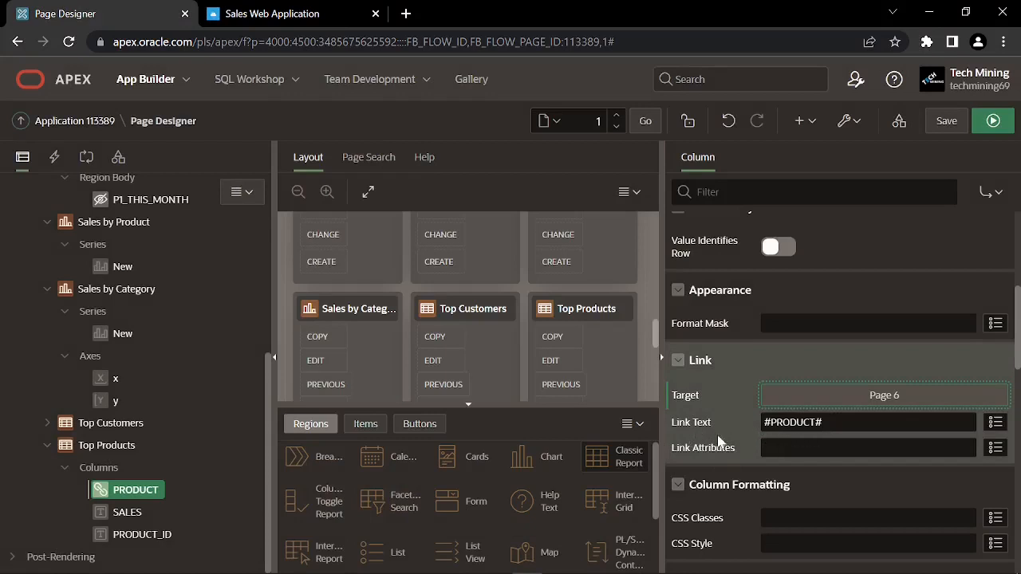
Apply the $5,234.10 currency format mask to the SALES column of the Top Products region
left_click(123, 513)
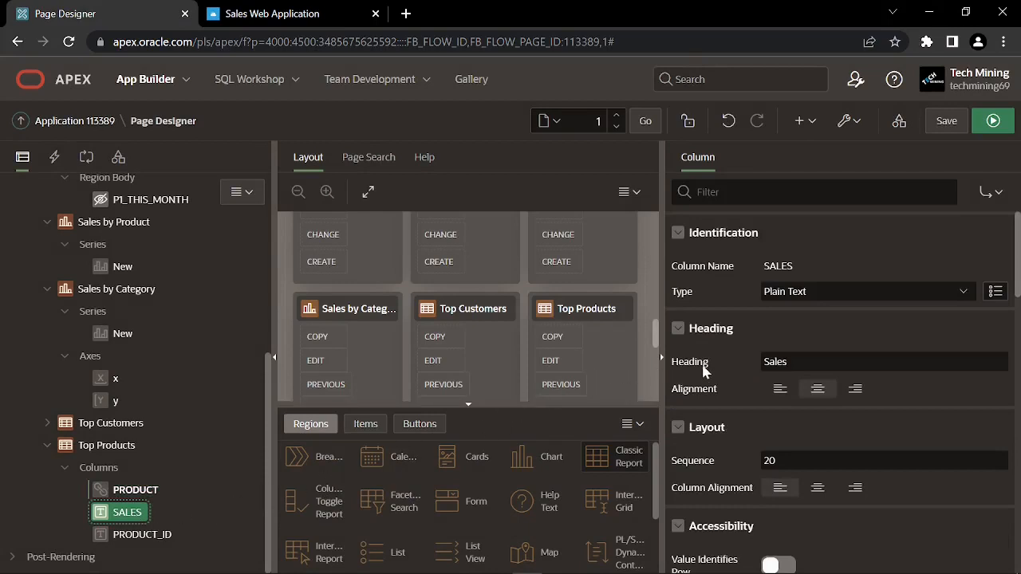
scroll(707, 372, "down", 2)
scroll(708, 373, "down", 1)
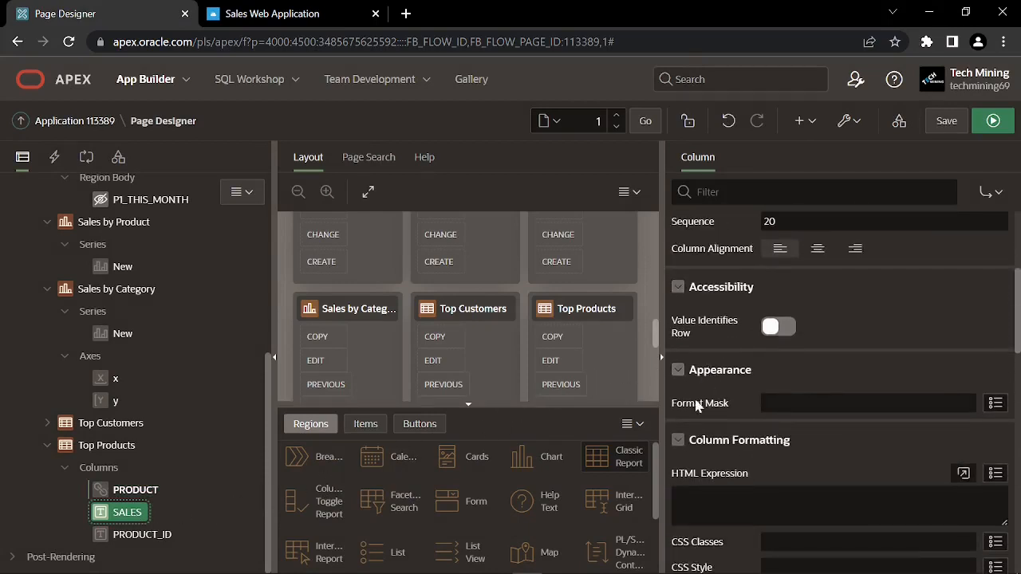
left_click(996, 403)
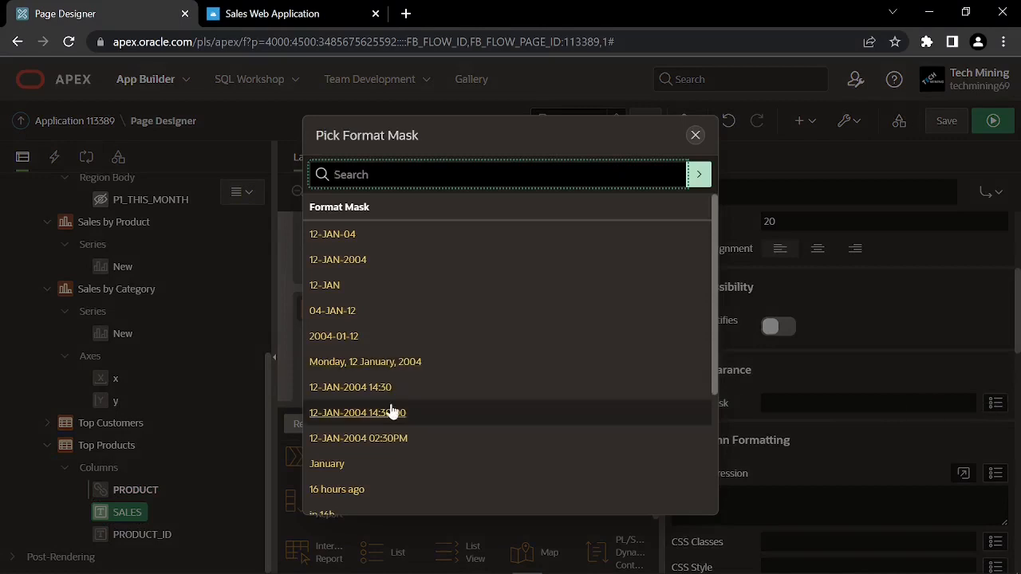
scroll(399, 415, "down", 1)
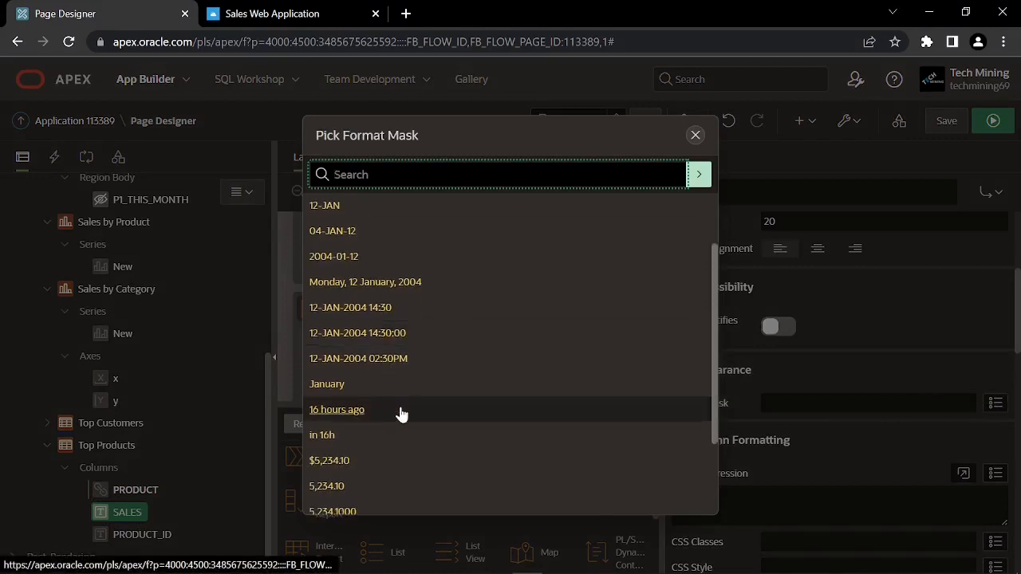
left_click(339, 467)
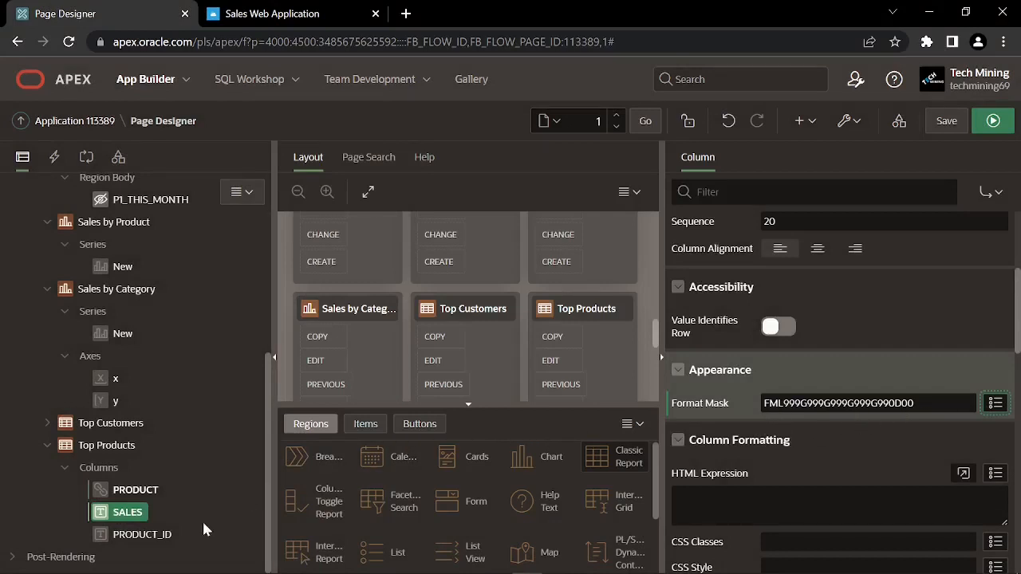
Change the type of the PRODUCT_ID column in the Top Products region to Hidden Column
left_click(159, 537)
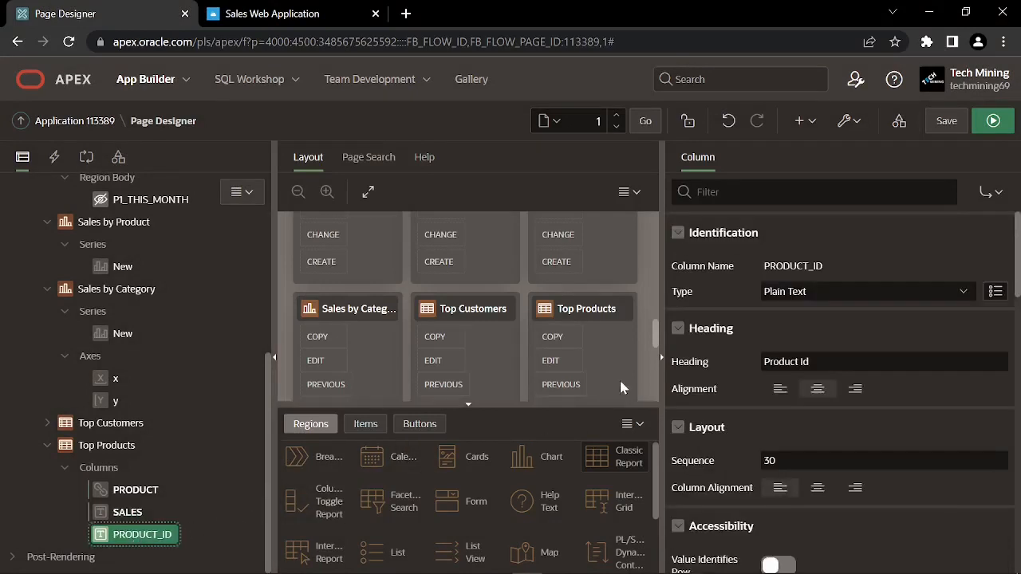
left_click(795, 296)
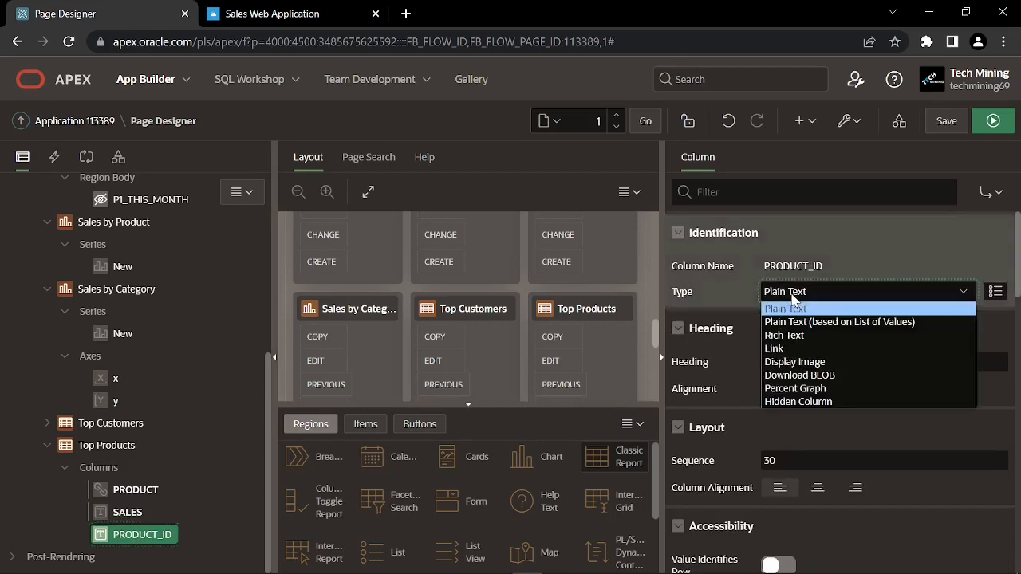
left_click(804, 403)
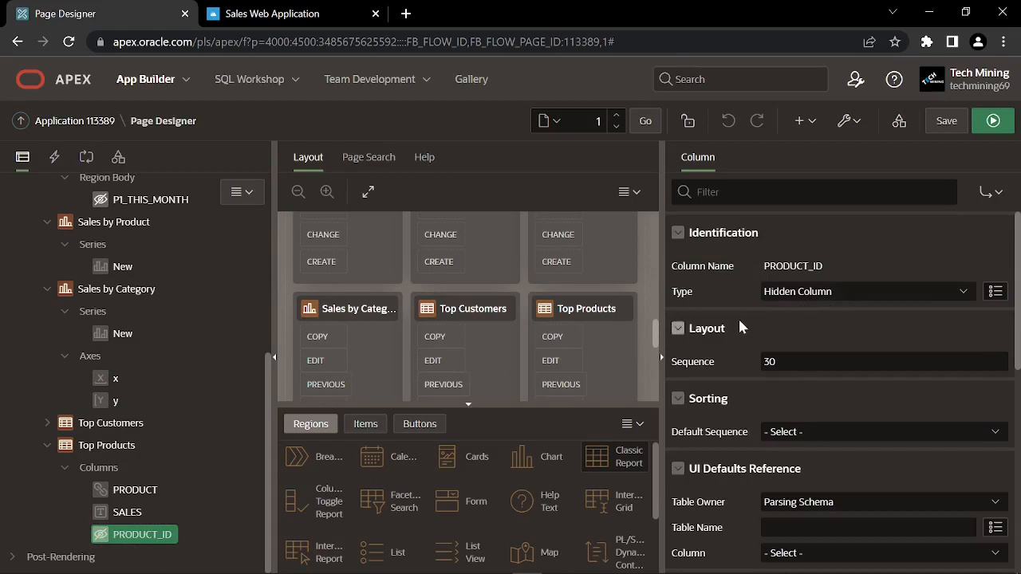
Review the Top Products region's report attributes, checking the pagination type, maximum rows to process and heading type
left_click(94, 446)
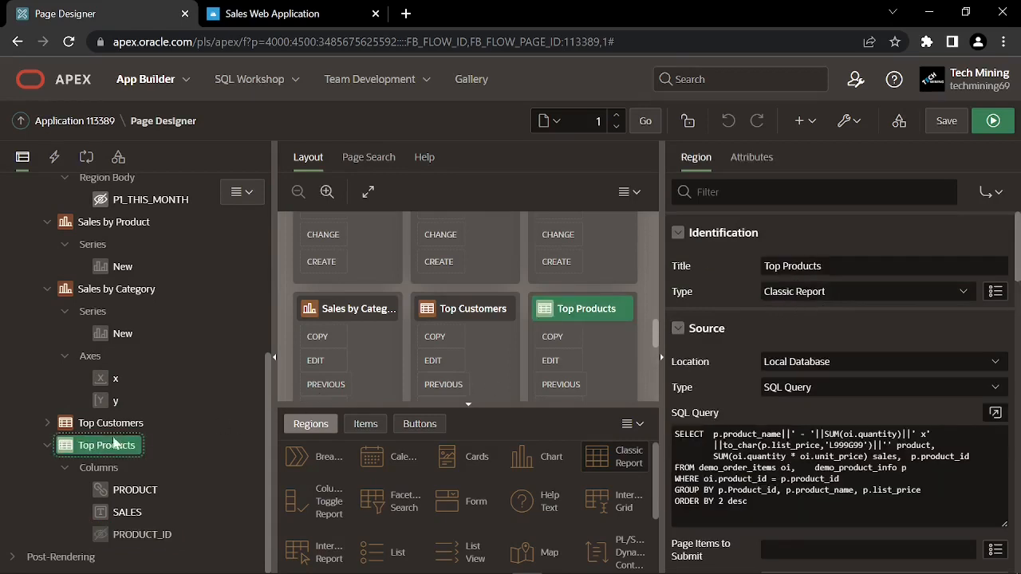
left_click(761, 166)
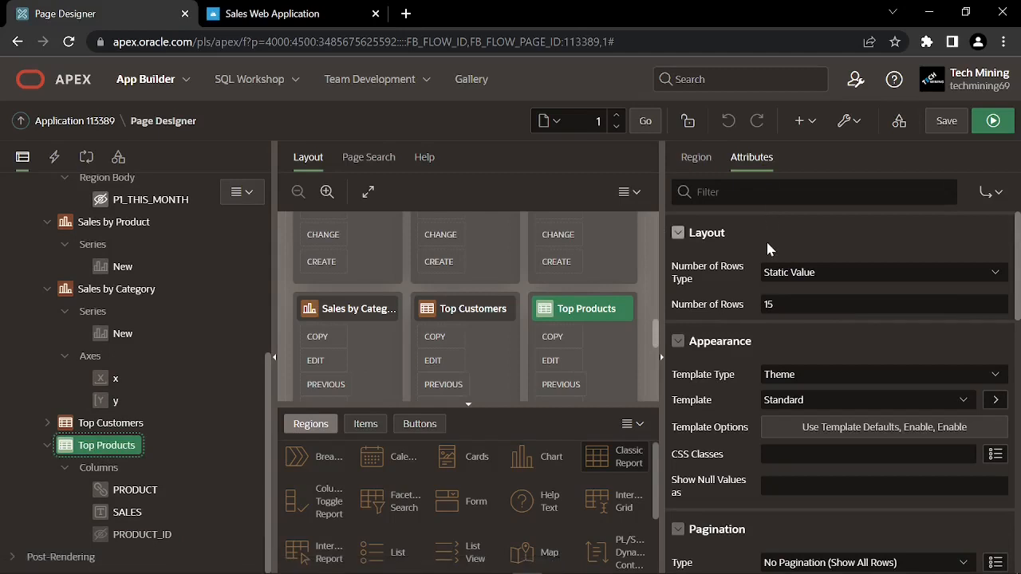
scroll(768, 250, "down", 2)
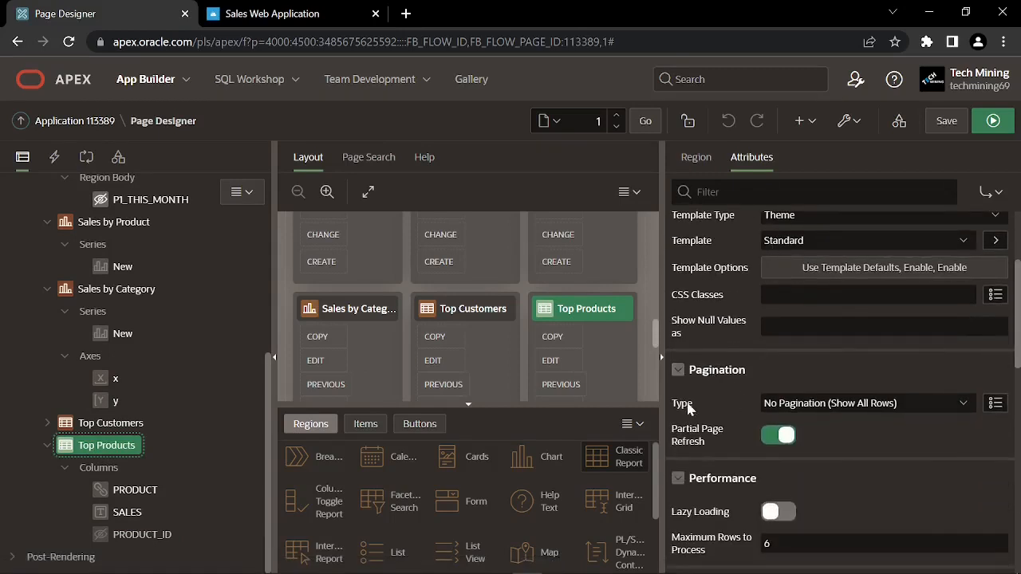
left_click(776, 404)
left_click(786, 409)
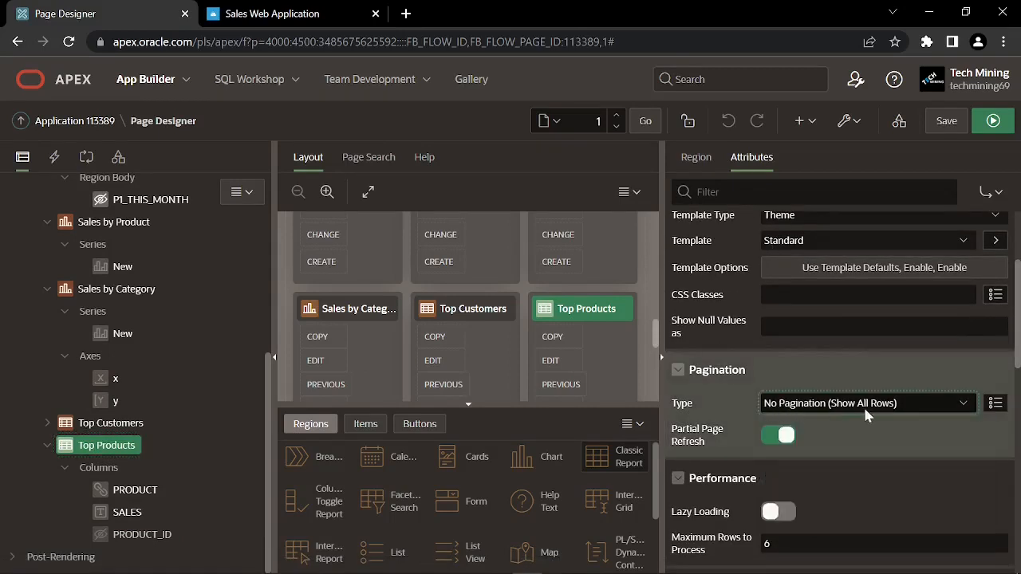
scroll(855, 406, "down", 1)
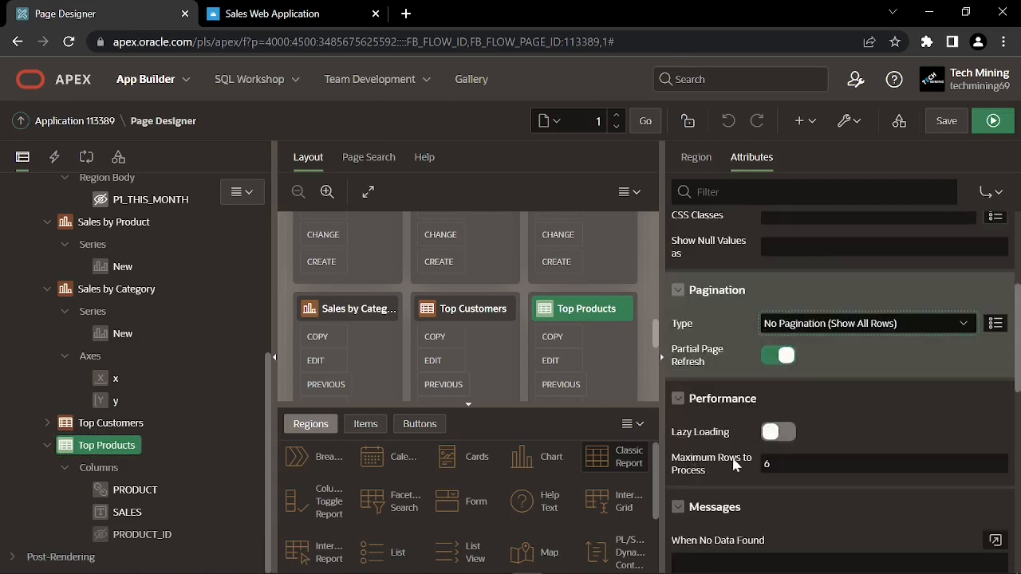
scroll(766, 472, "down", 2)
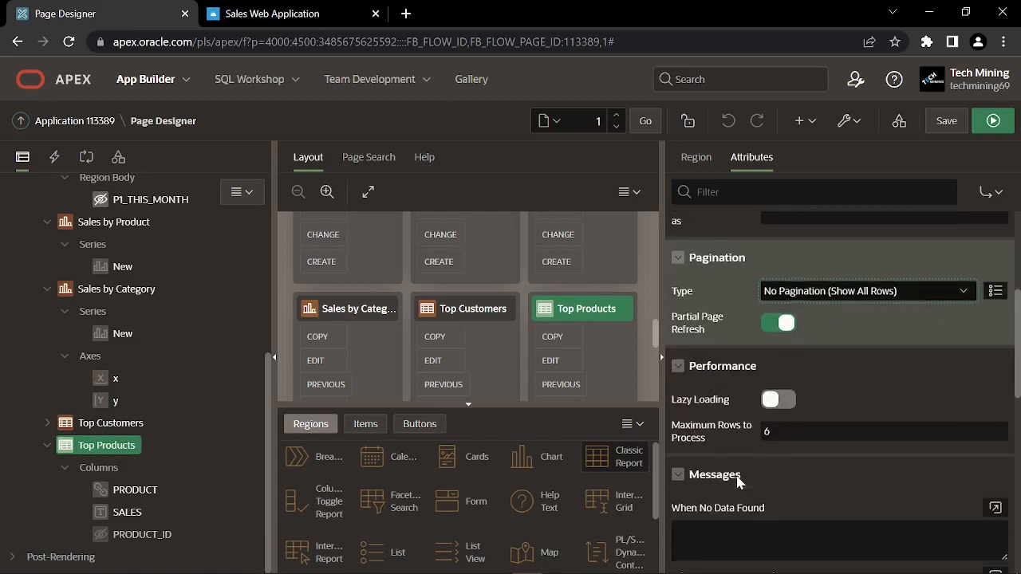
scroll(760, 381, "down", 4)
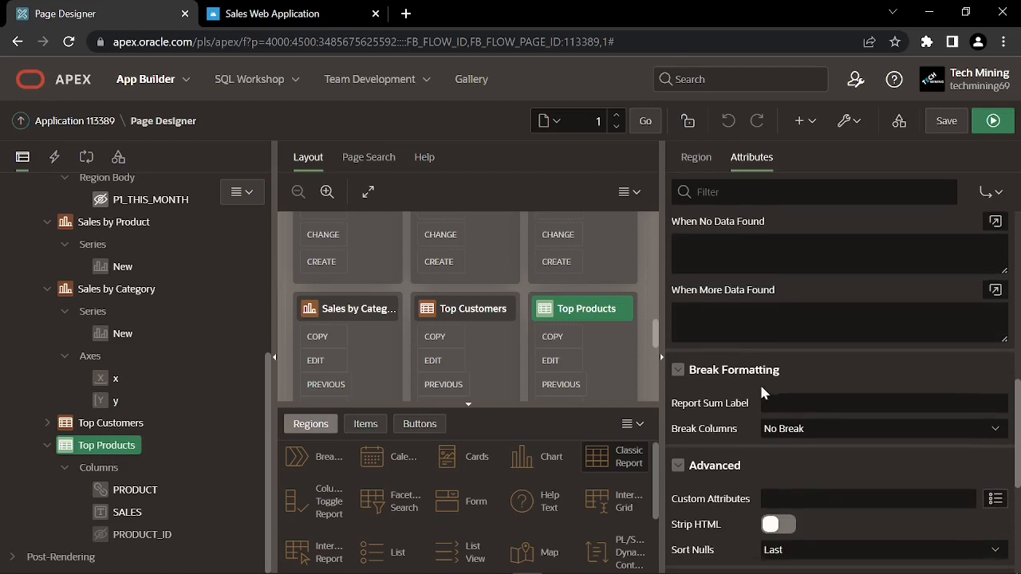
scroll(762, 389, "down", 1)
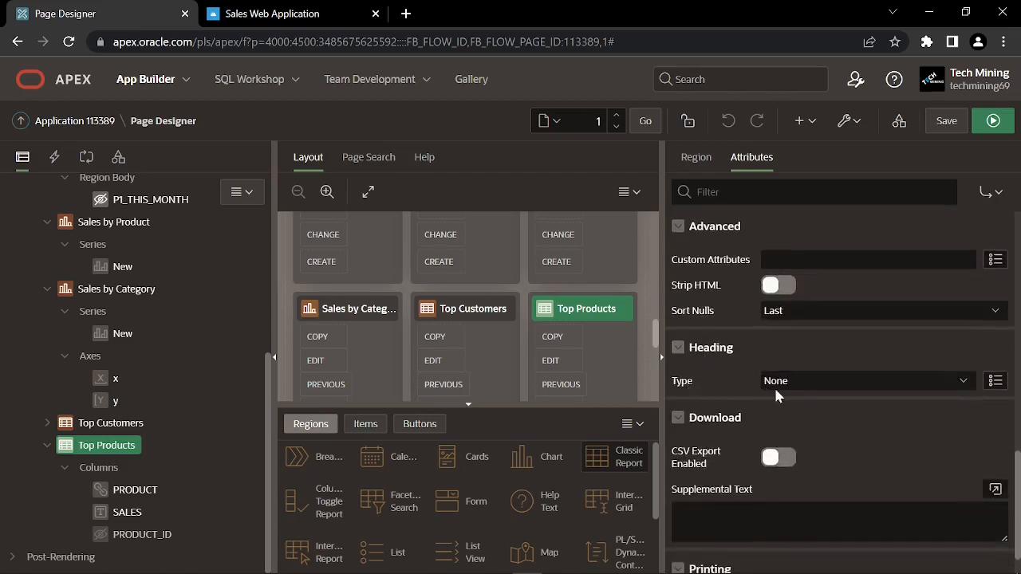
Run the home page and check the Top Customers and Top Products reports on the dashboard
left_click(994, 120)
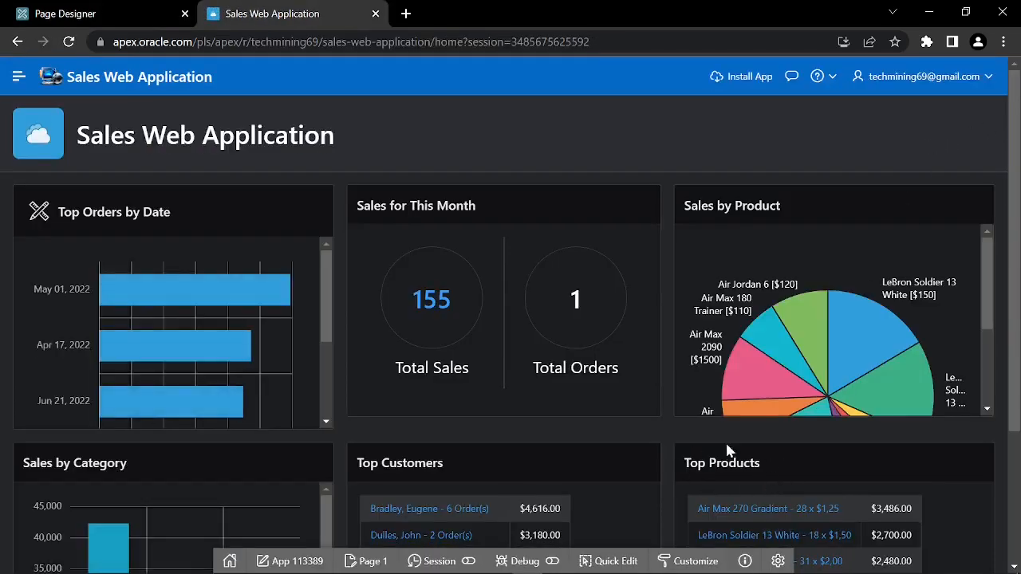
scroll(688, 477, "down", 2)
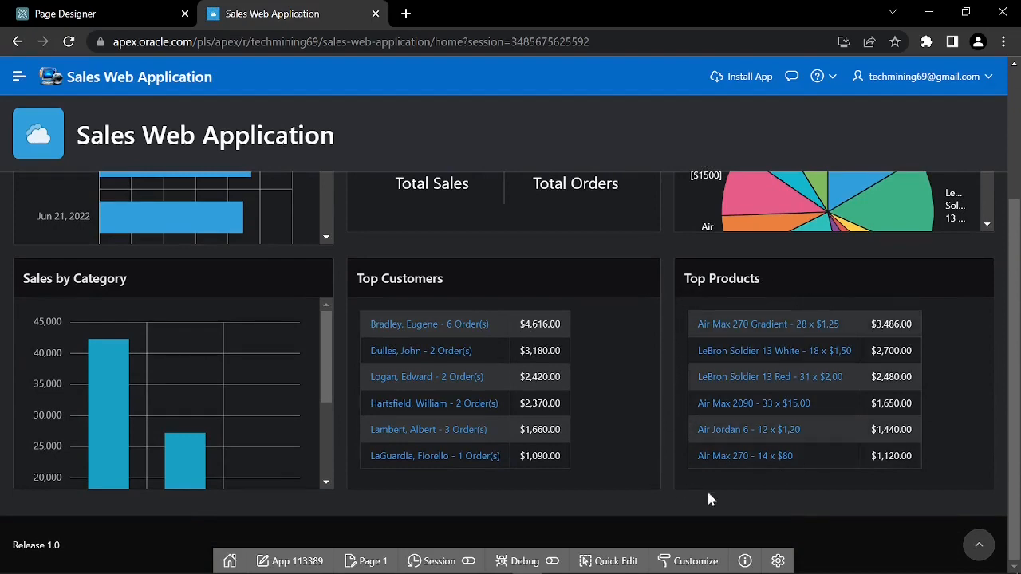
left_click(978, 548)
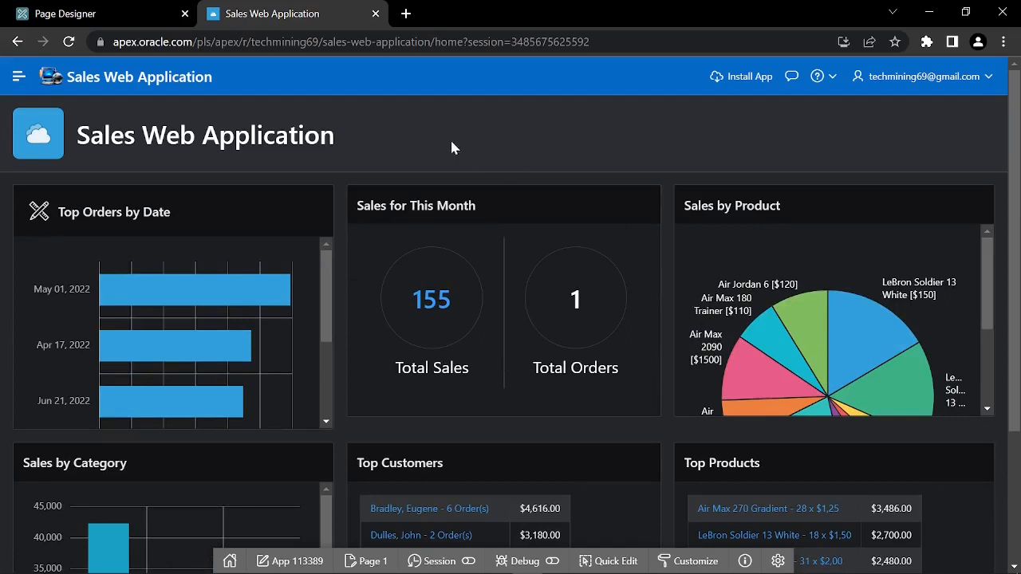
Return to Page Designer and create a new button in the Top Orders by Date region
left_click(111, 16)
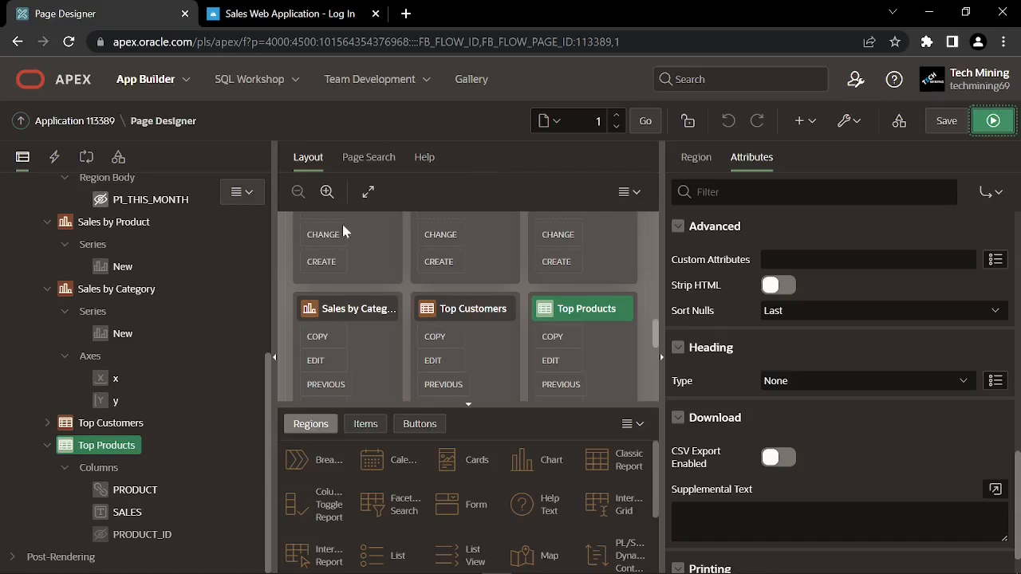
scroll(206, 244, "up", 5)
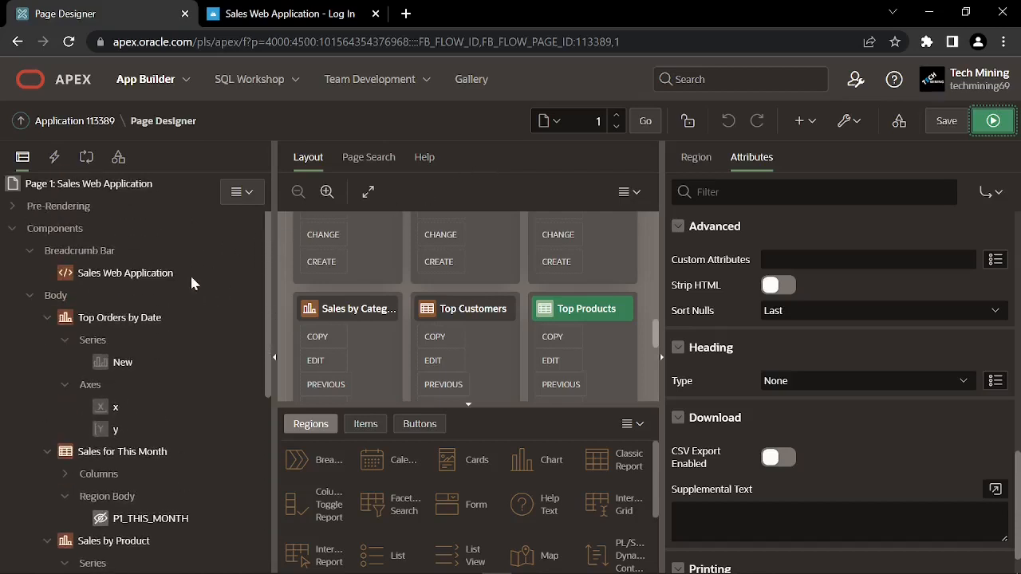
left_click(63, 340)
left_click(47, 318)
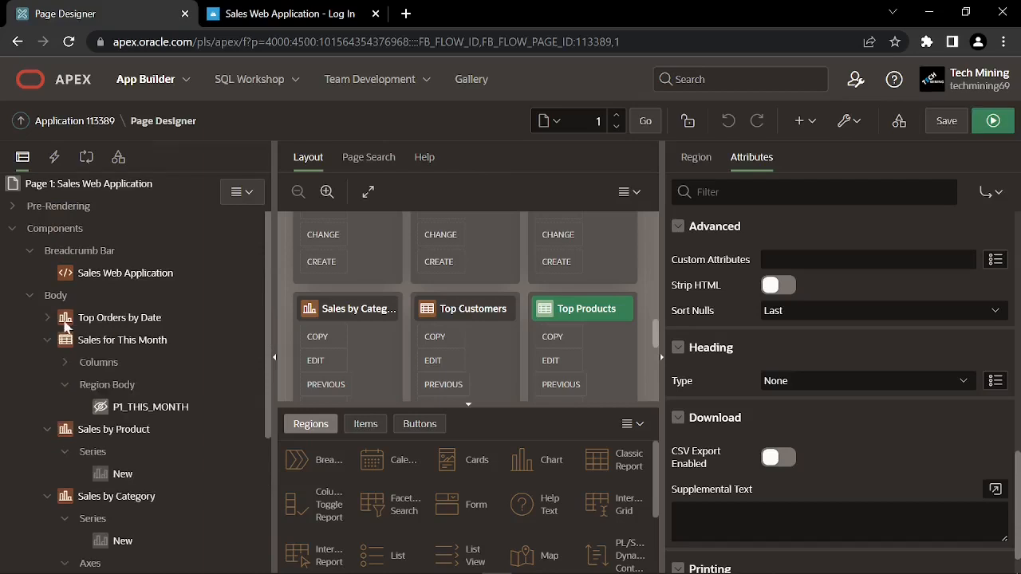
left_click(103, 321)
right_click(104, 321)
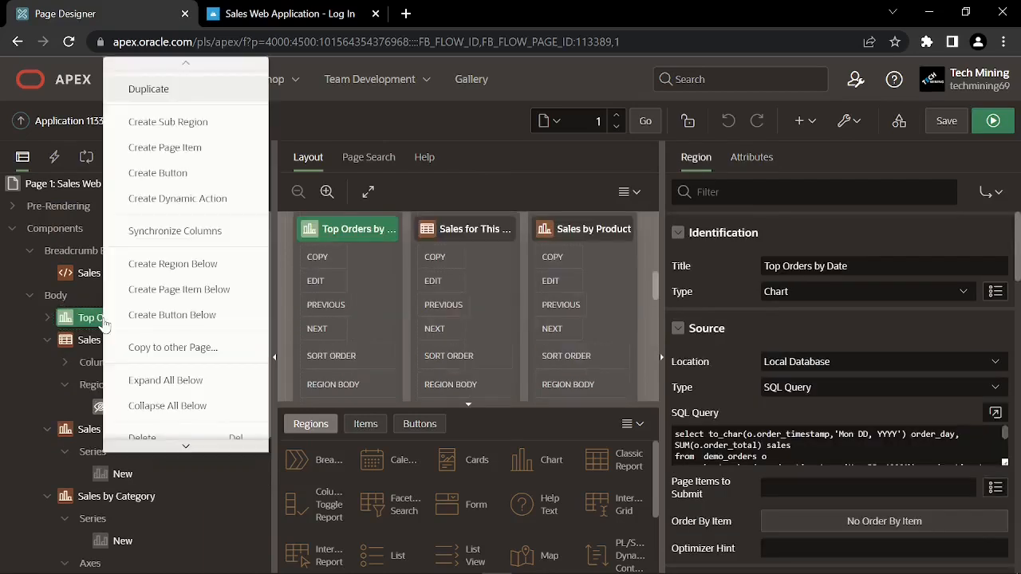
left_click(159, 177)
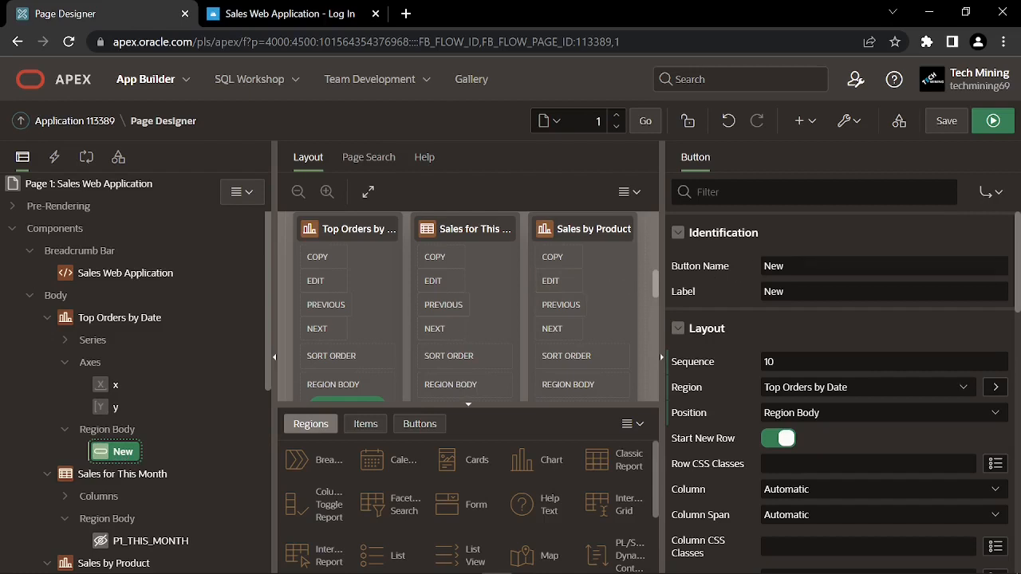
Name the new button in the Top Orders by Date region VIEW_ORDERS
double_click(760, 275)
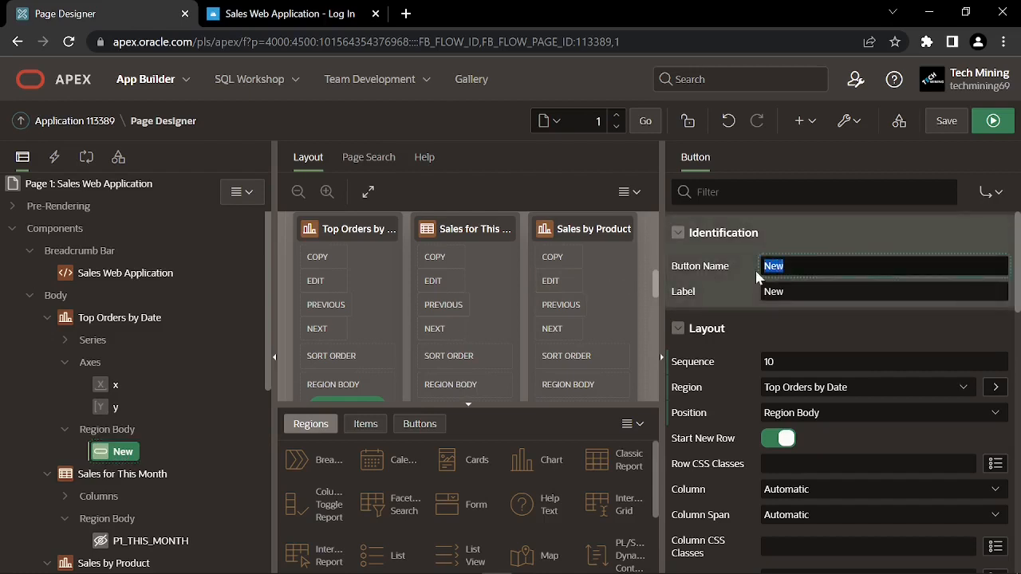
type("VIEW_ORDERS")
key("Return")
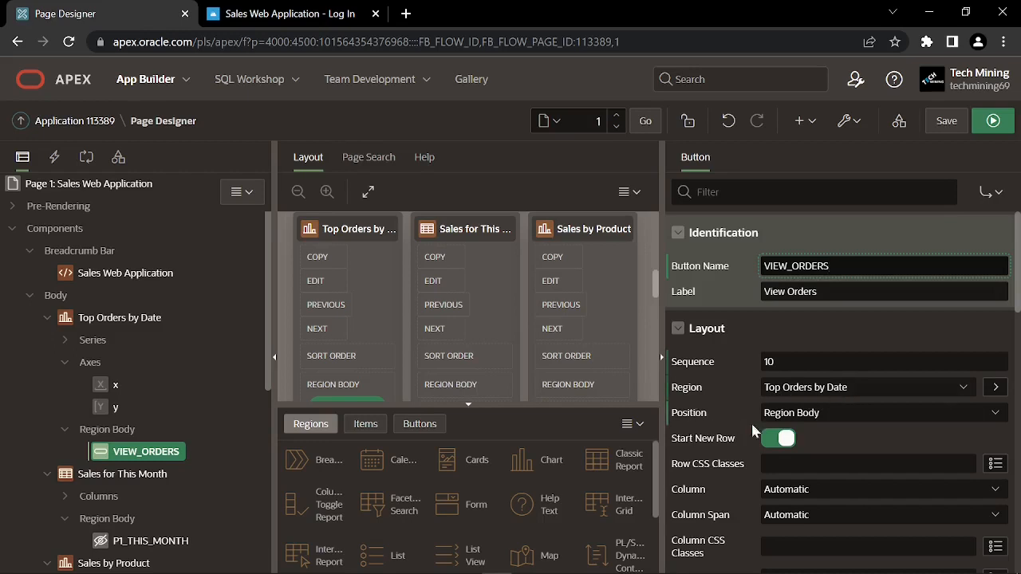
Place the VIEW_ORDERS button in the region's Edit position and set its button template to Icon
left_click(809, 421)
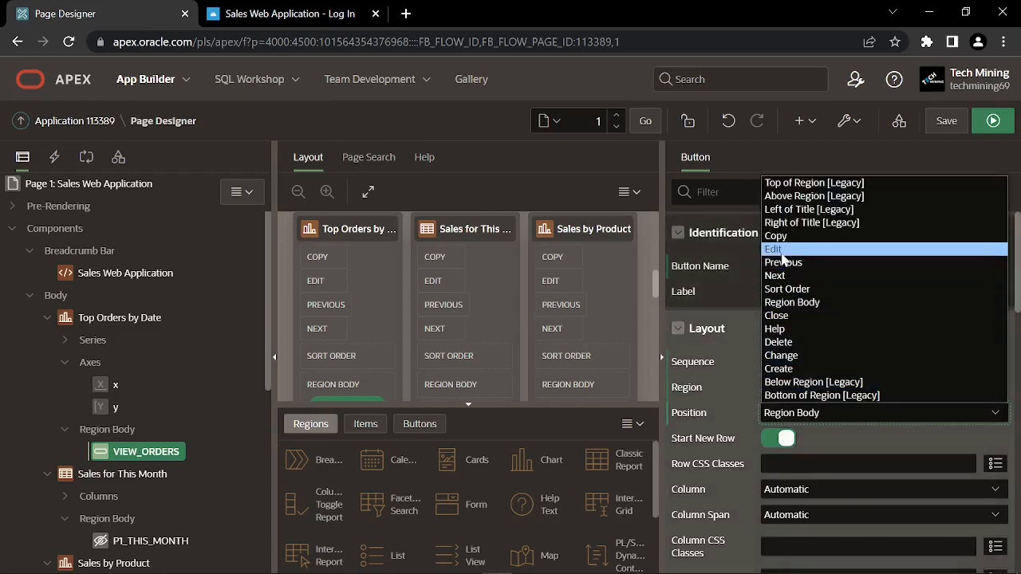
left_click(782, 250)
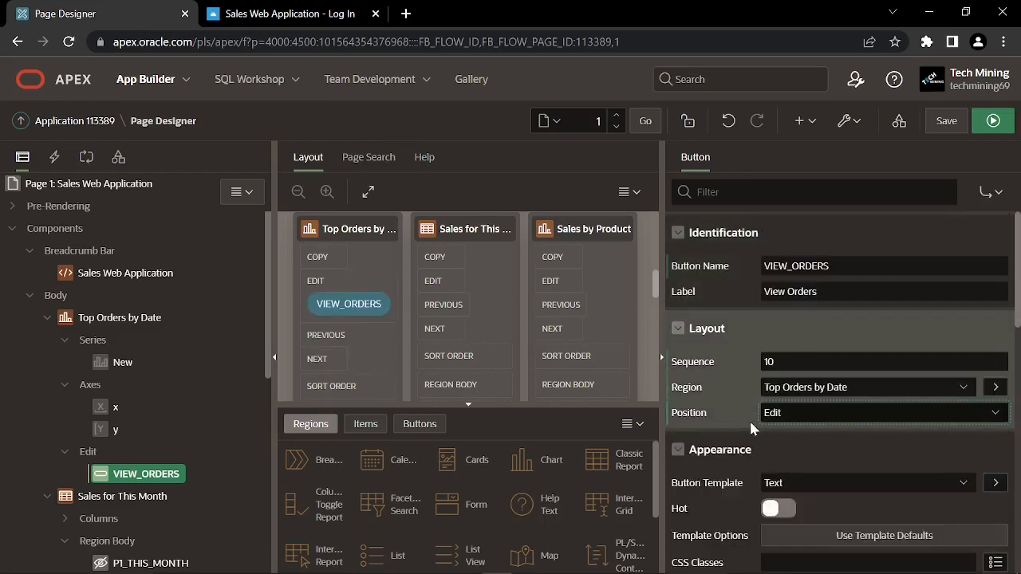
scroll(770, 417, "down", 1)
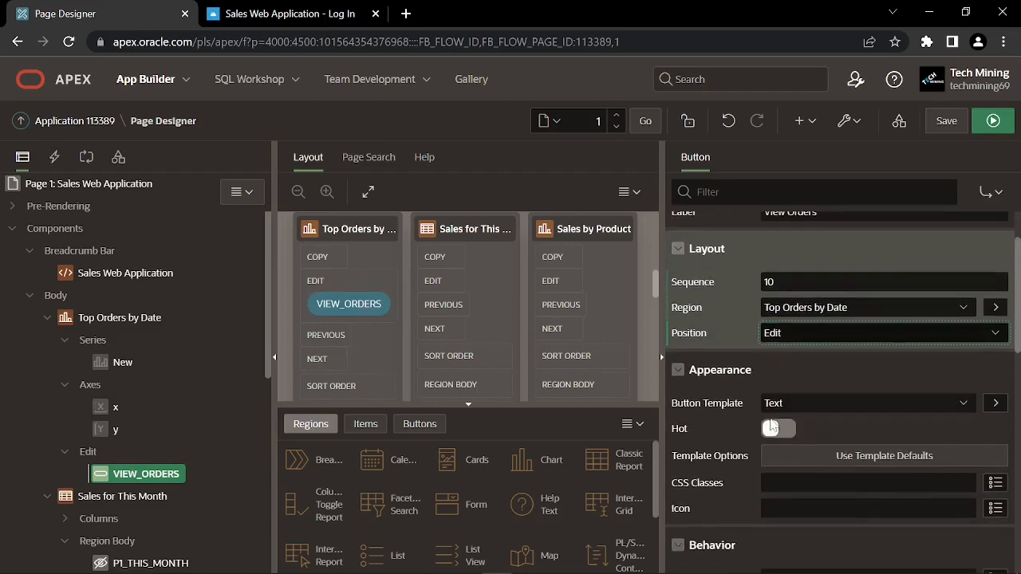
left_click(789, 403)
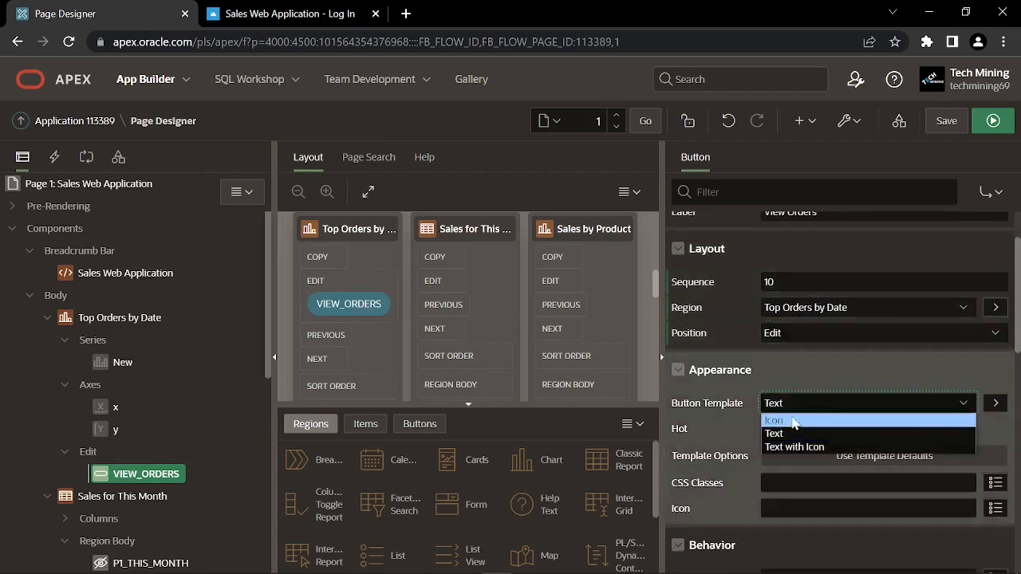
left_click(794, 422)
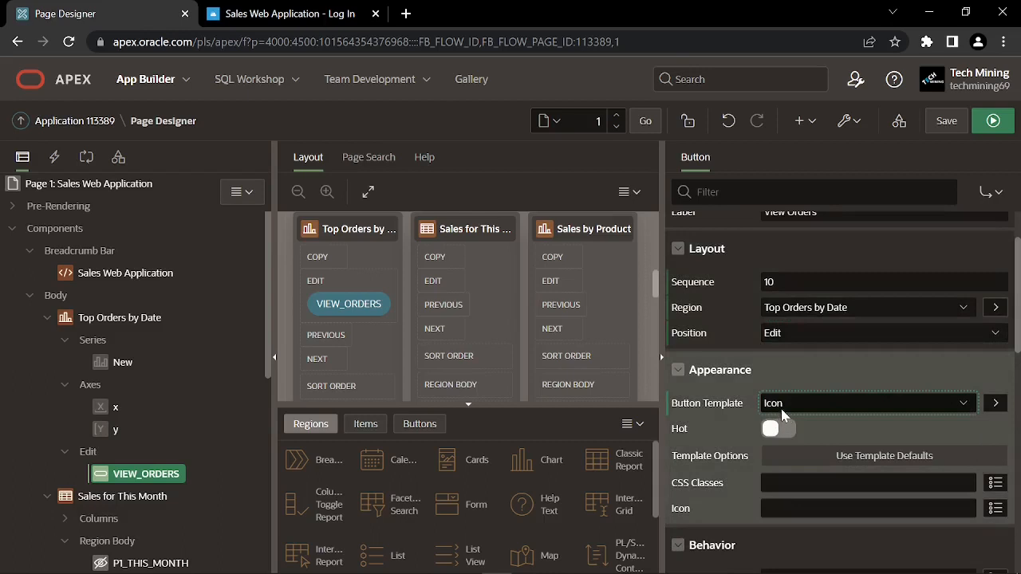
Assign the fa-chevron-right icon to the VIEW_ORDERS button
scroll(764, 407, "down", 1)
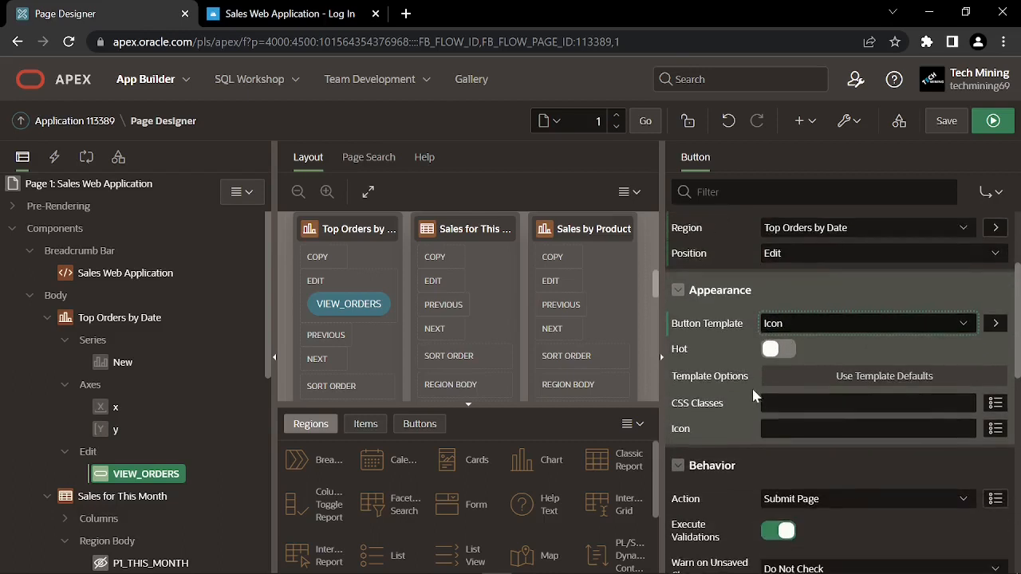
left_click(768, 428)
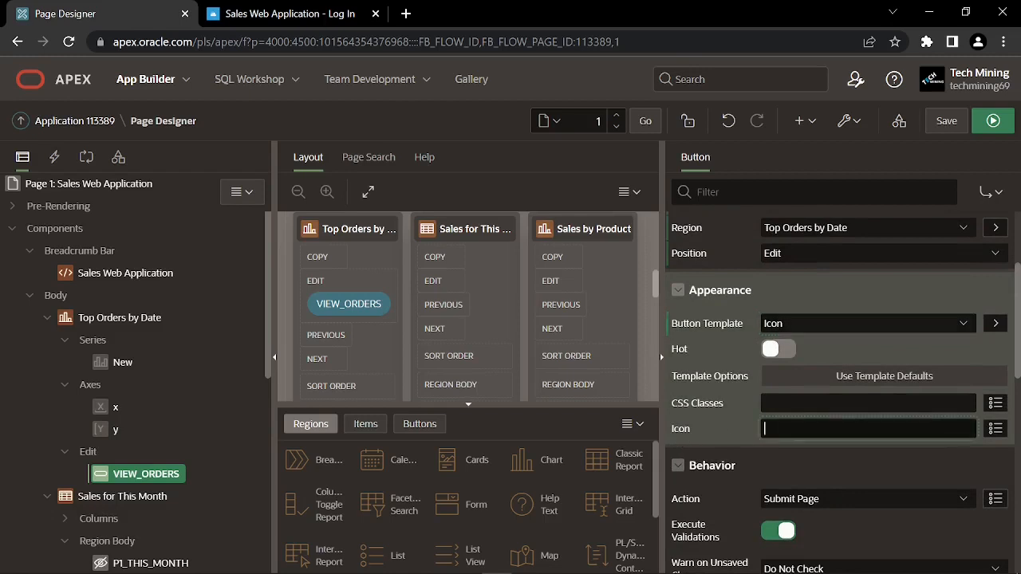
type("fa-chevron-right")
Make the VIEW_ORDERS button redirect to page 4 in this application
scroll(782, 419, "down", 2)
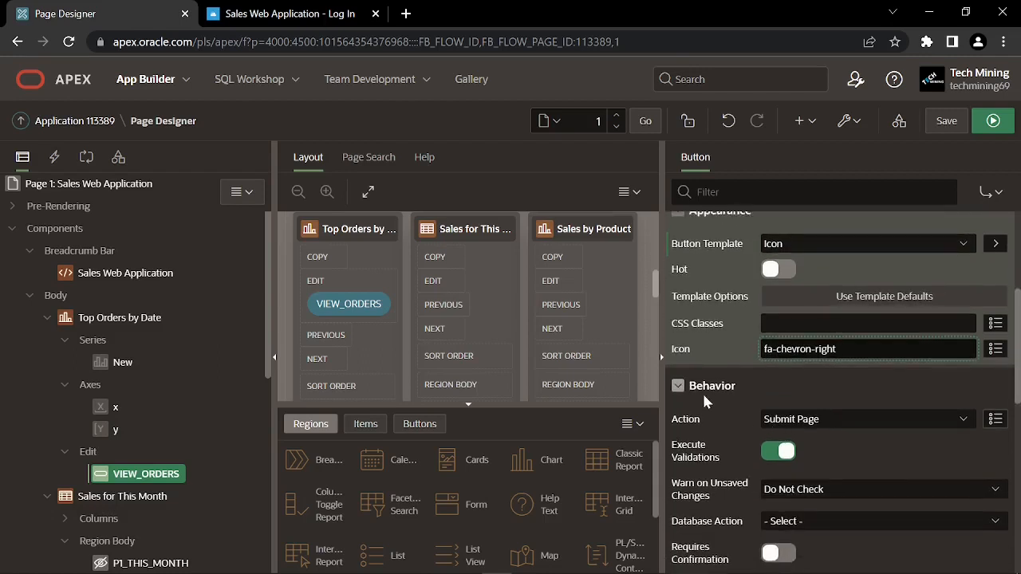
left_click(794, 421)
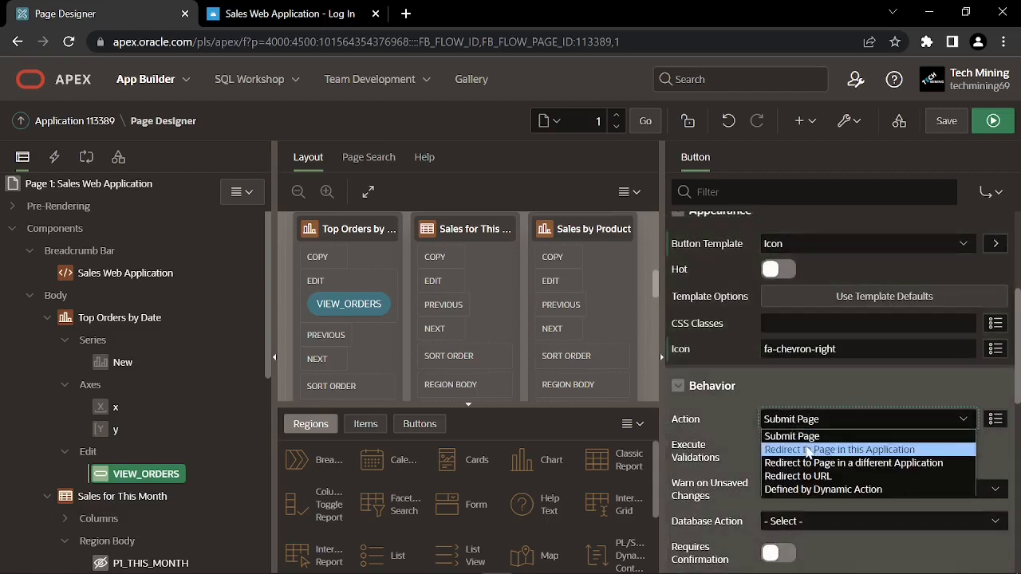
left_click(839, 452)
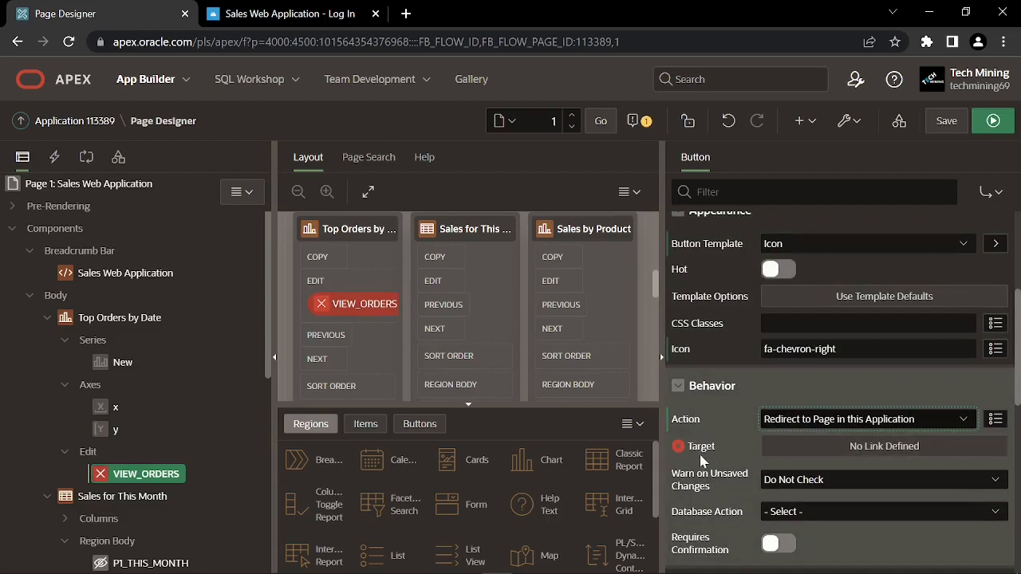
left_click(802, 449)
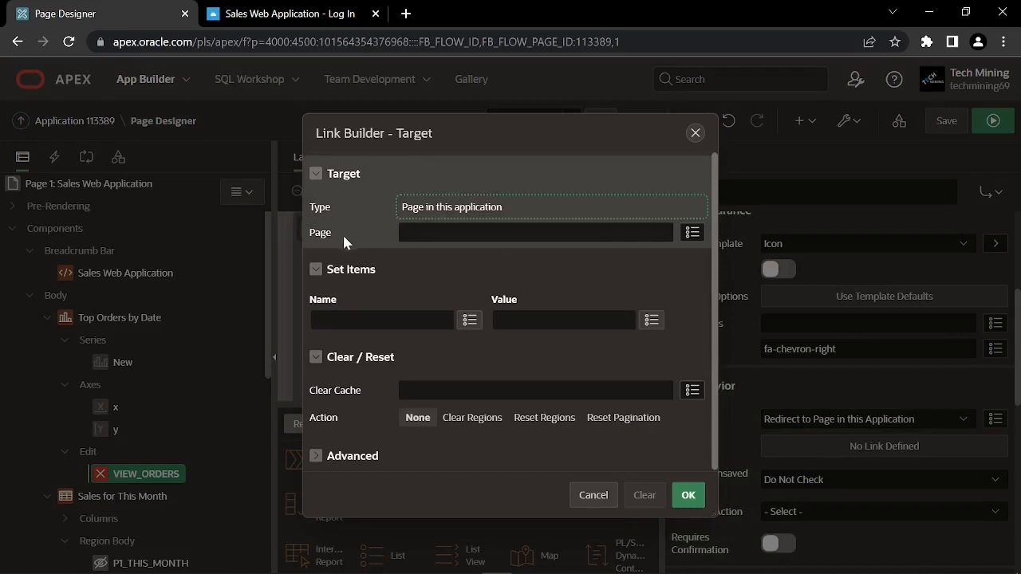
left_click(420, 234)
type("4")
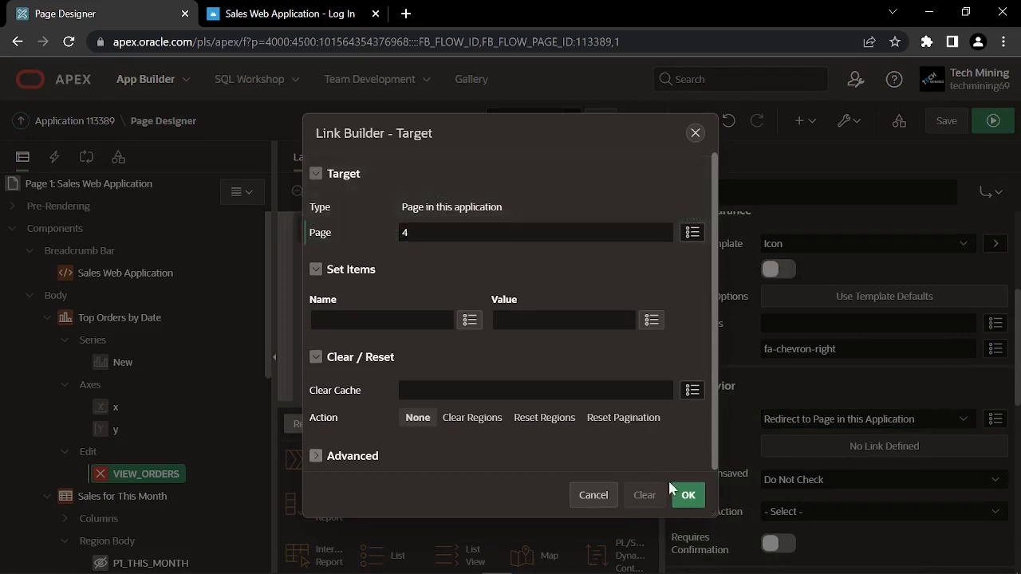
left_click(688, 496)
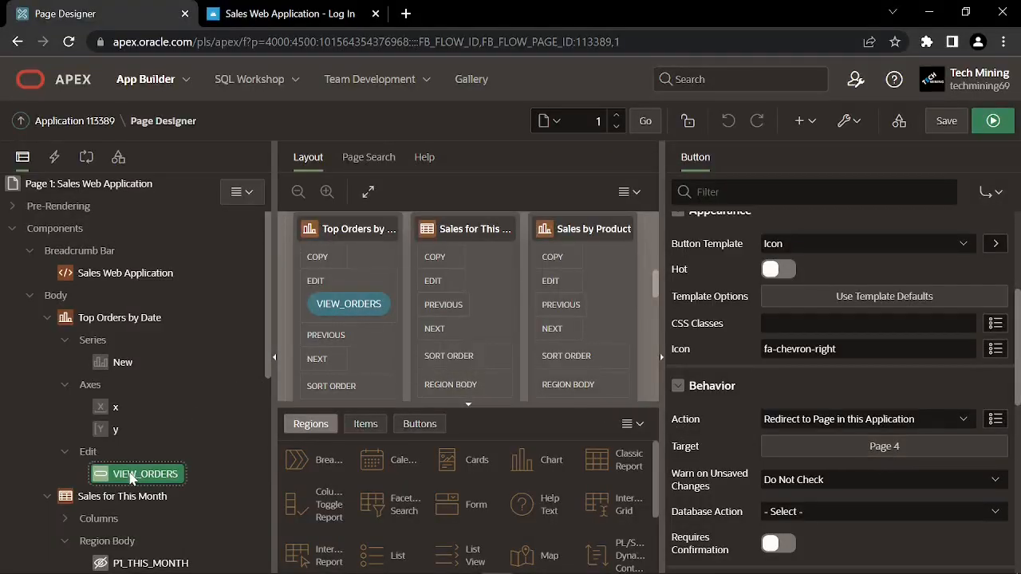
Create another button below VIEW_ORDERS in the Top Orders by Date region and name it ADD_ORDER
right_click(132, 478)
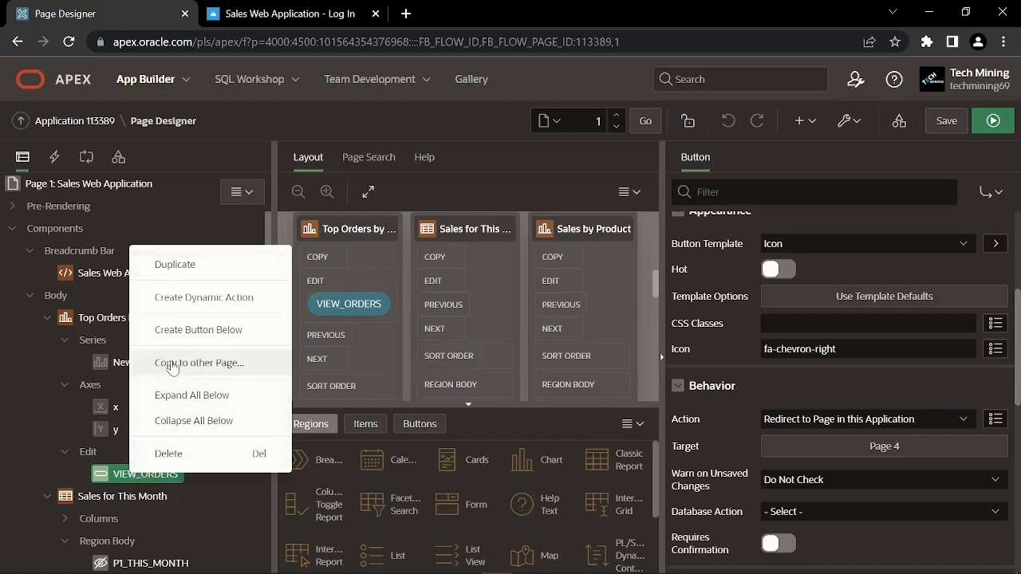
left_click(208, 335)
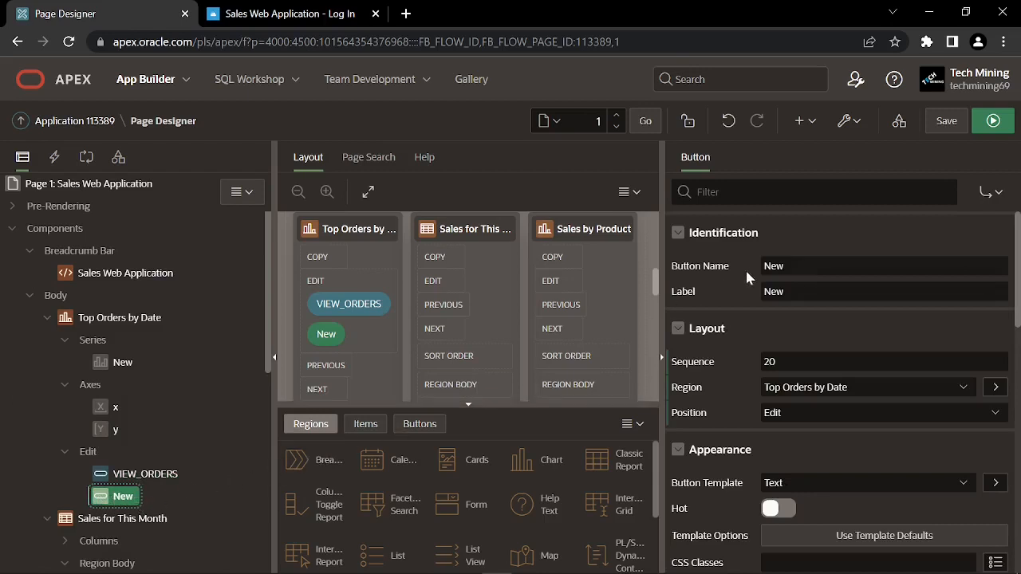
double_click(765, 267)
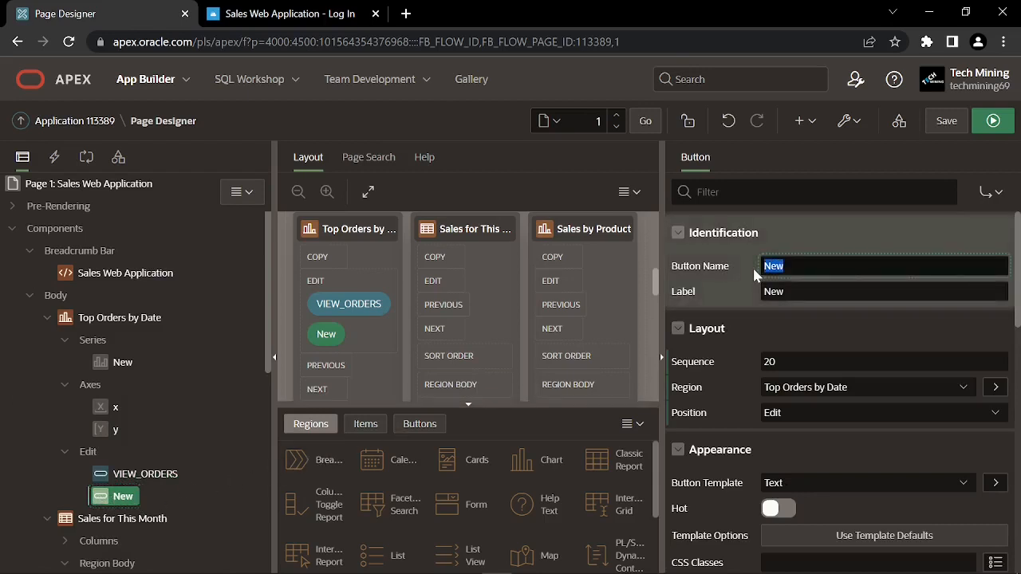
type("ADD_ORDER")
key("Tab")
type("Add Order")
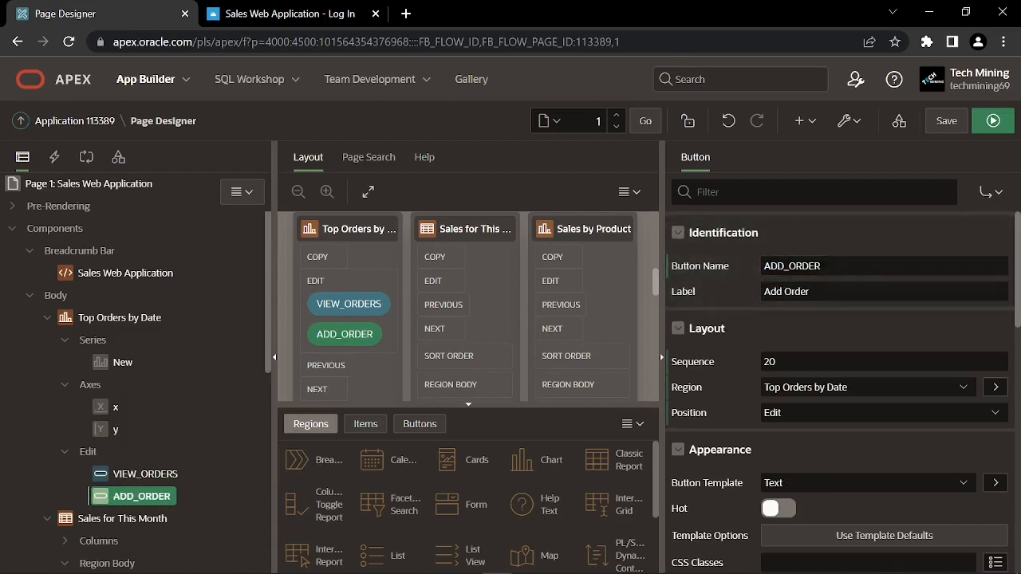
Change the ADD_ORDER button's label to Enter New Order
triple_click(762, 295)
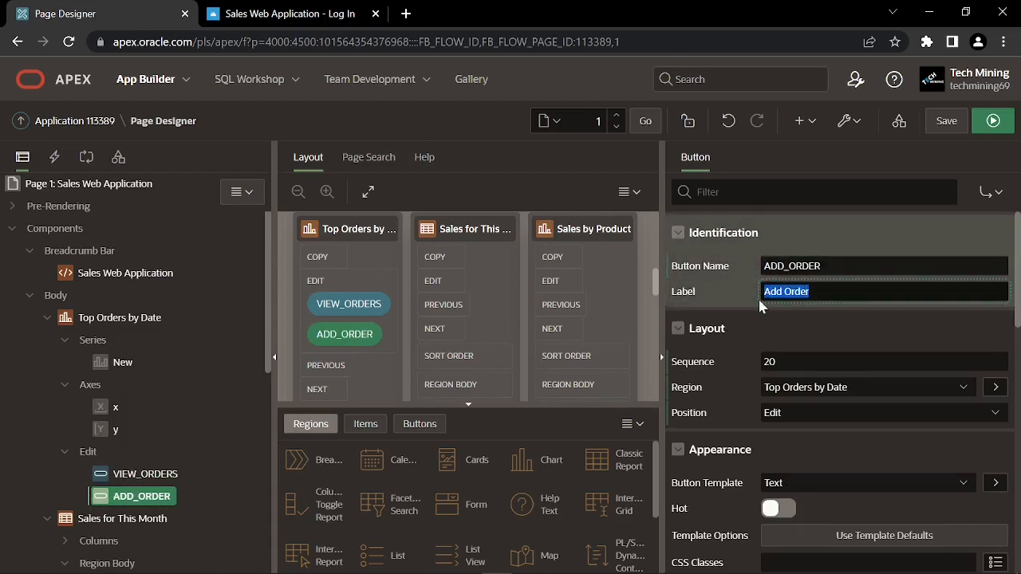
type("Enter New Order")
left_click(829, 303)
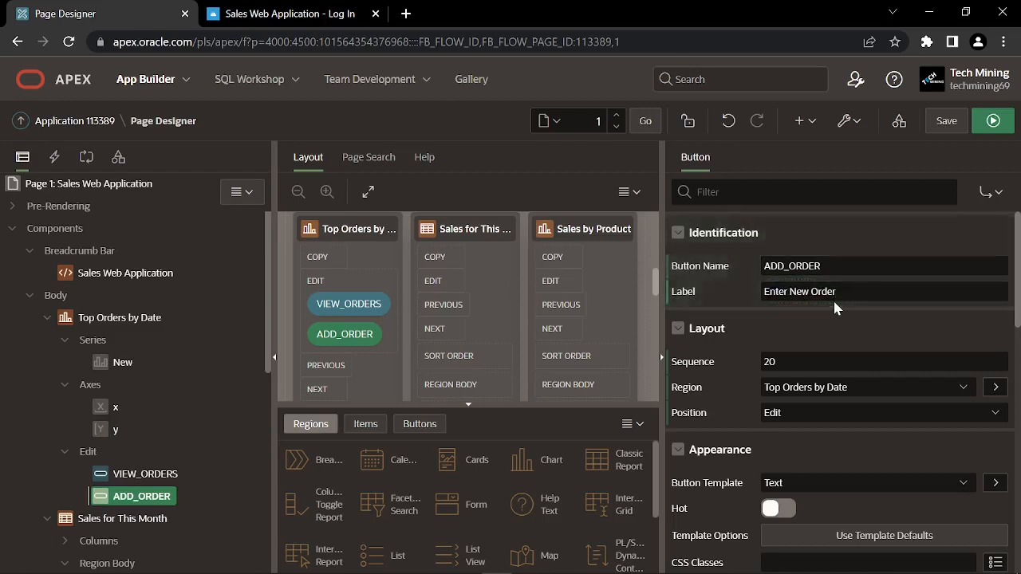
Set the ADD_ORDER button's template to Icon and assign it the fa-plus icon
scroll(767, 423, "down", 1)
left_click(774, 405)
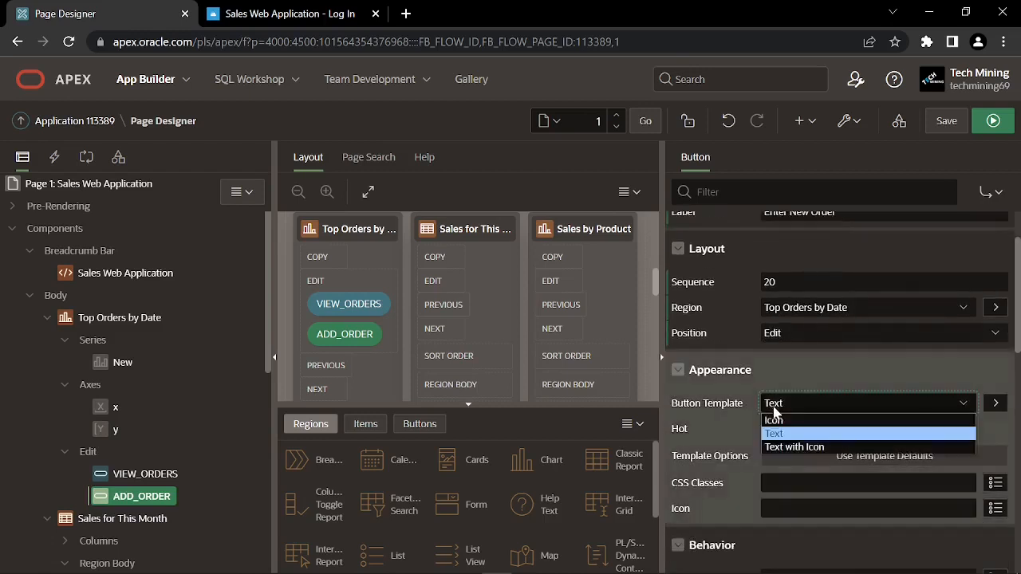
left_click(782, 417)
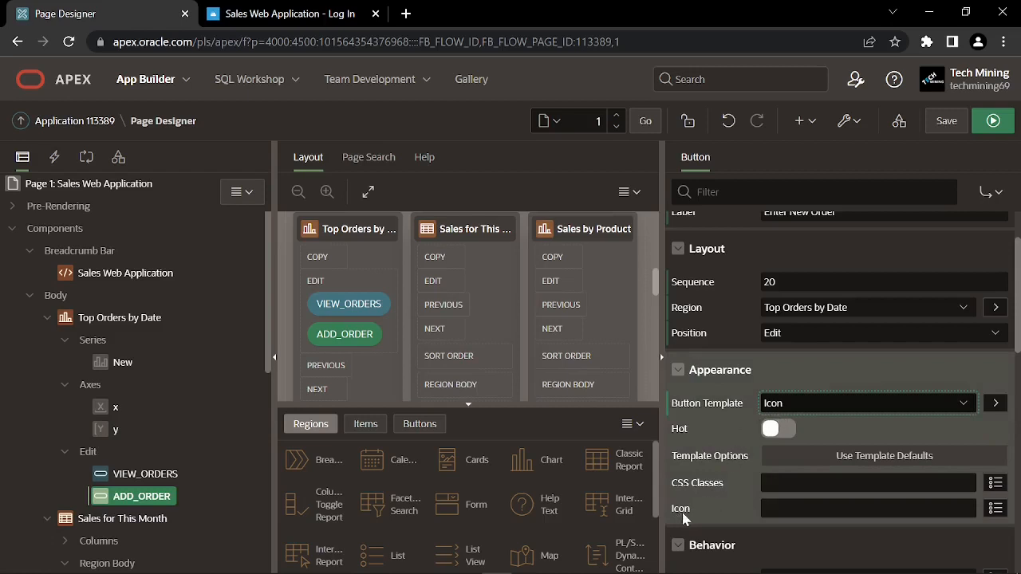
scroll(768, 489, "down", 1)
left_click(774, 434)
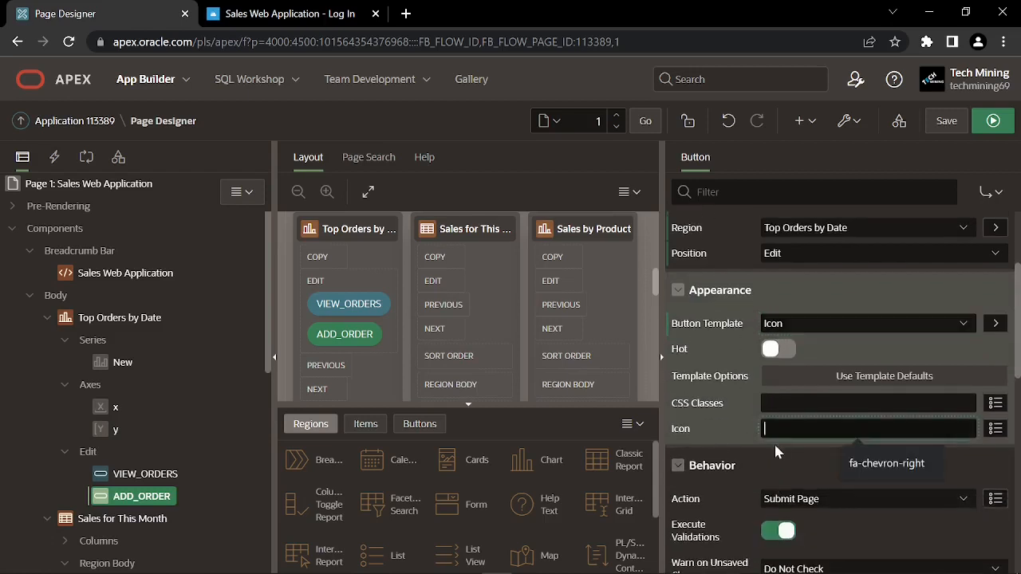
type("fa-plus")
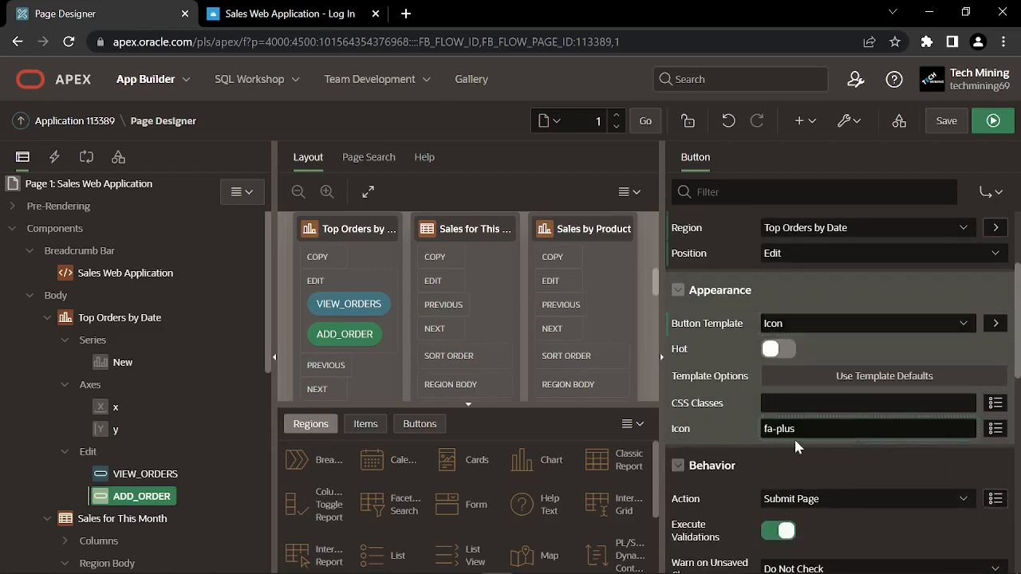
left_click(794, 441)
Make the ADD_ORDER button redirect to page 11 in this application, clearing the cache of page 11
scroll(714, 474, "down", 1)
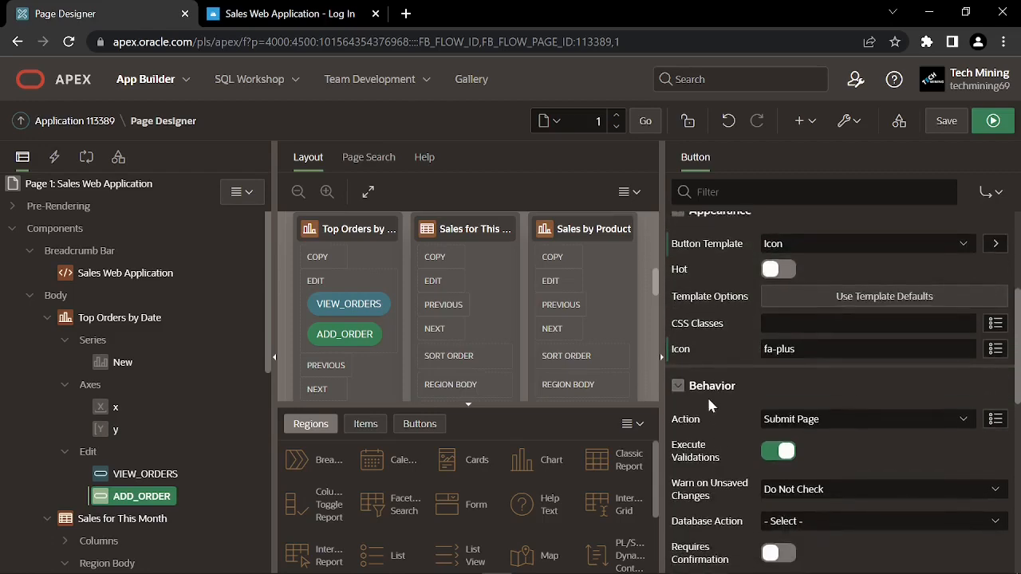
left_click(790, 423)
left_click(806, 449)
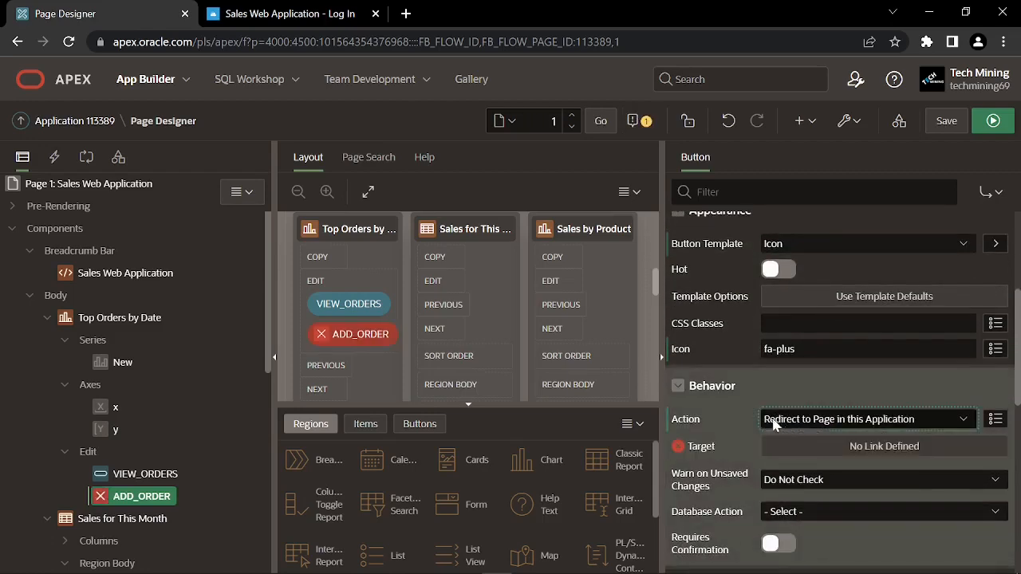
left_click(852, 449)
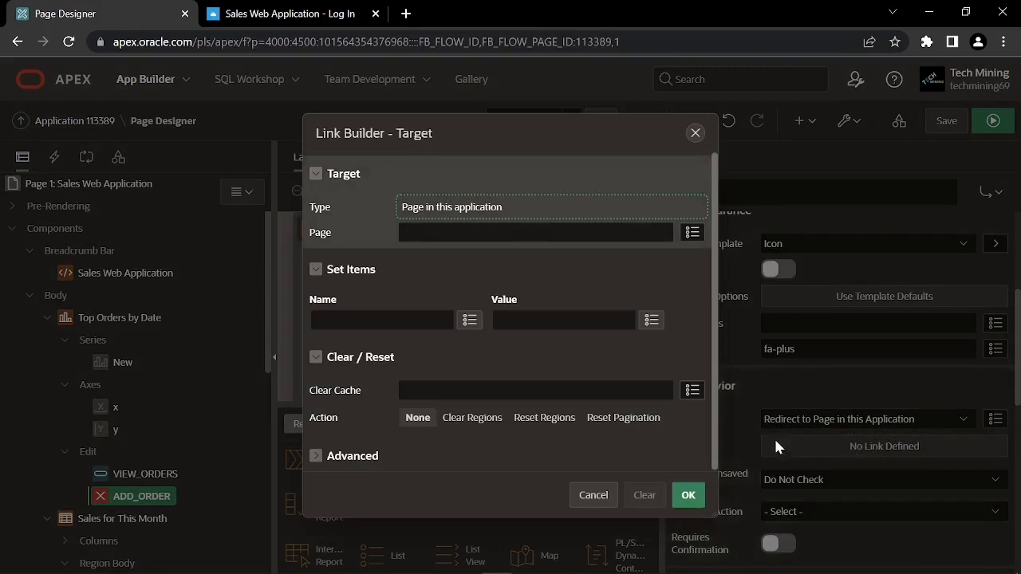
left_click(412, 239)
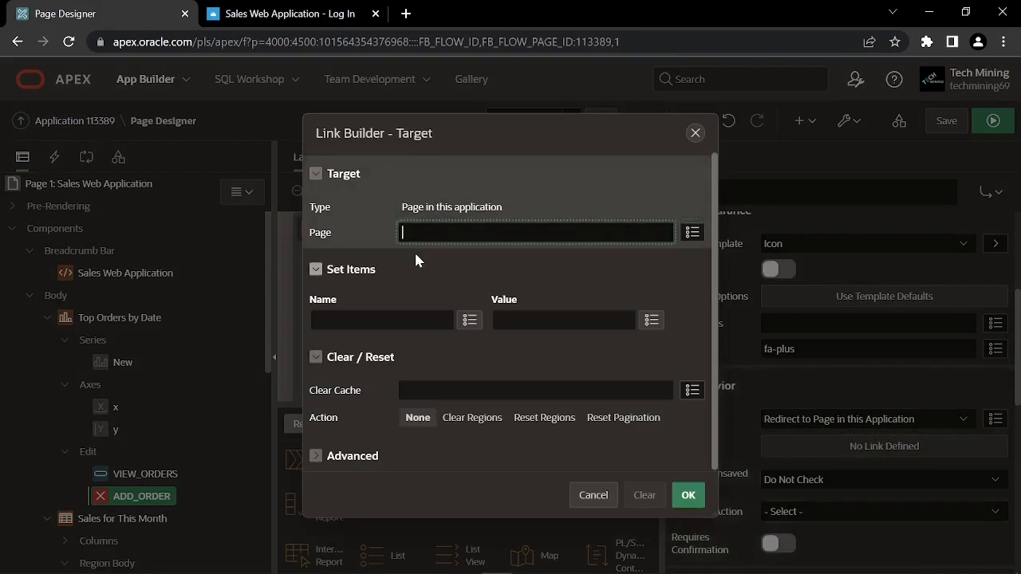
type("11")
left_click(435, 391)
type("11")
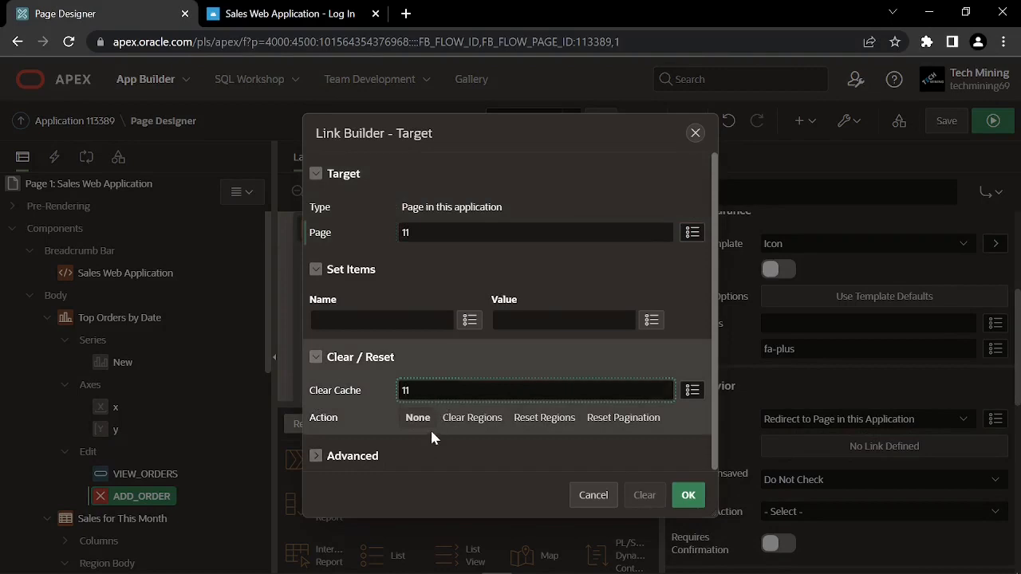
left_click(430, 435)
left_click(686, 496)
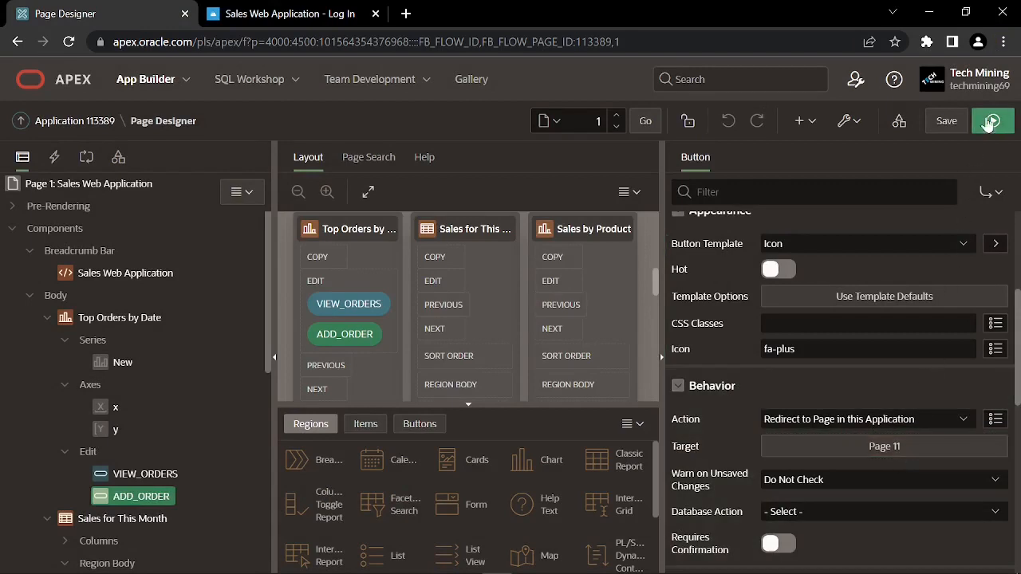
Run the home page and test the plus button in the Top Orders by Date region, returning to the dashboard
left_click(993, 121)
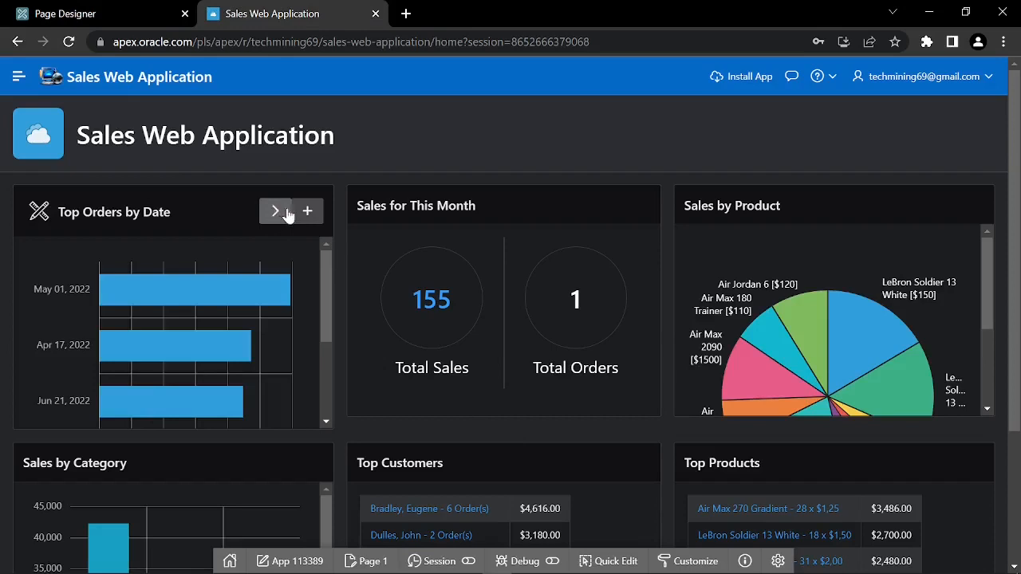
left_click(310, 213)
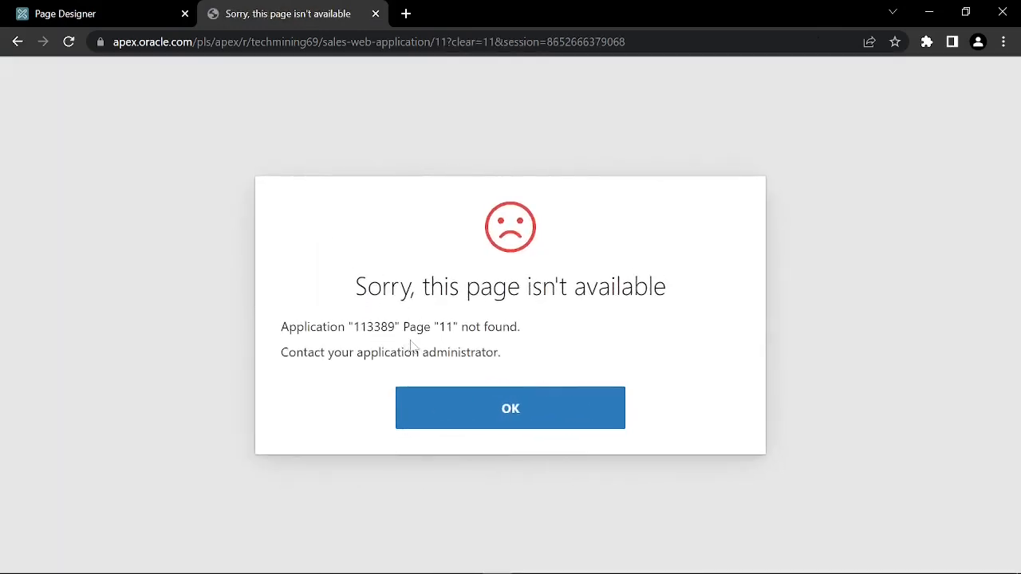
left_click(530, 418)
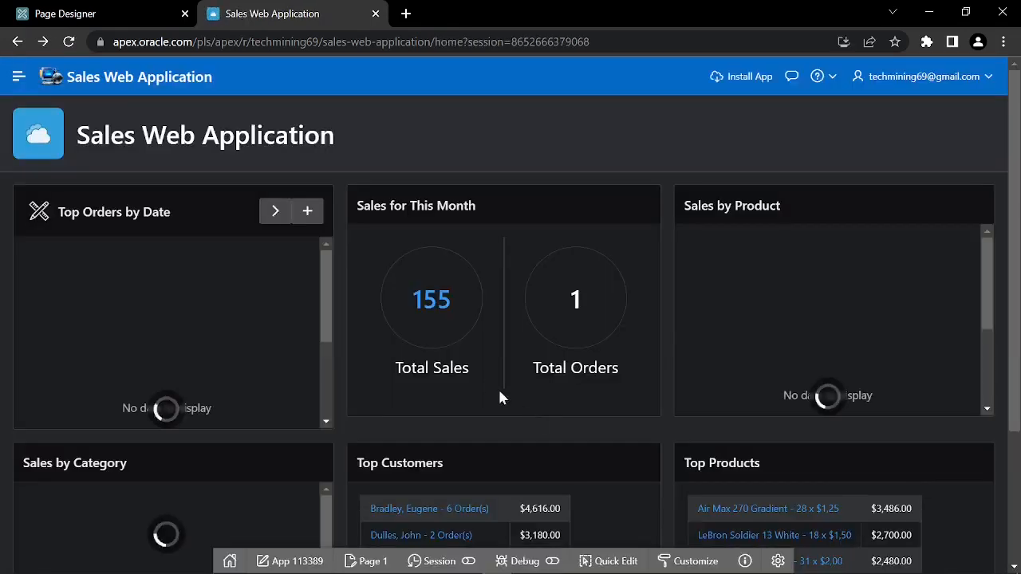
Return to Page Designer and add an Icon button to the Edit position of the Sales for This Month region
left_click(127, 13)
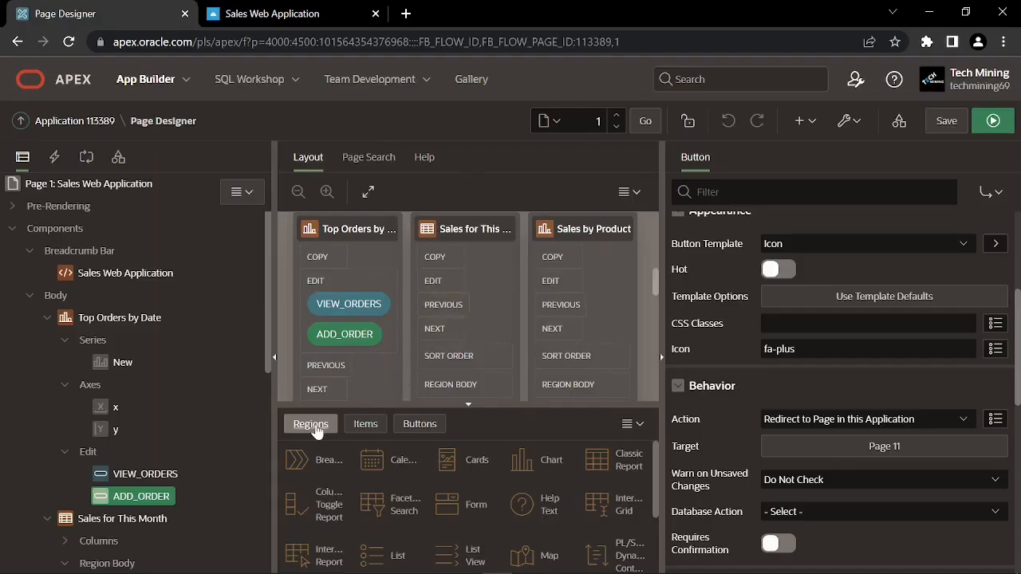
left_click(420, 428)
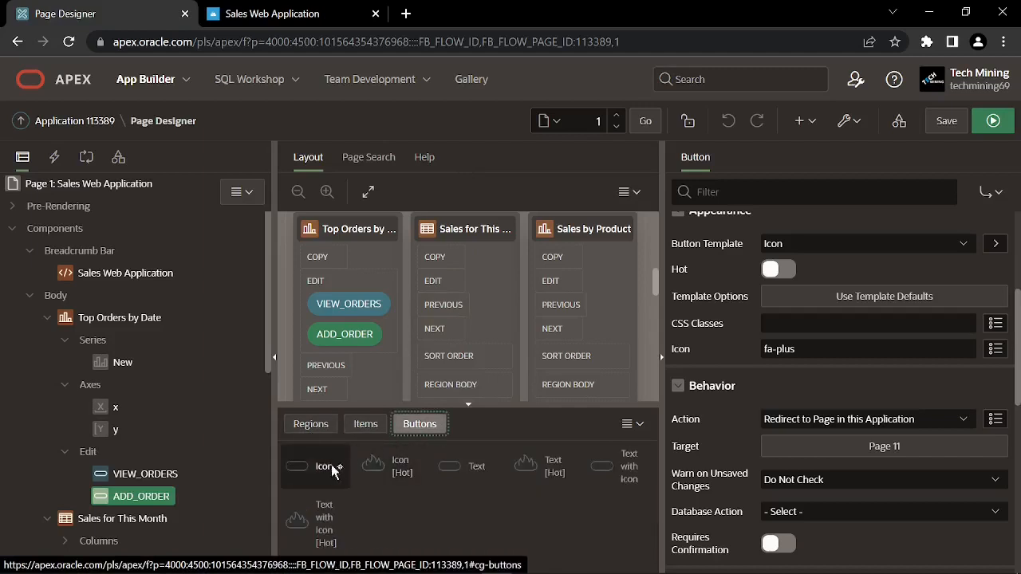
left_click_drag(324, 473, 430, 308)
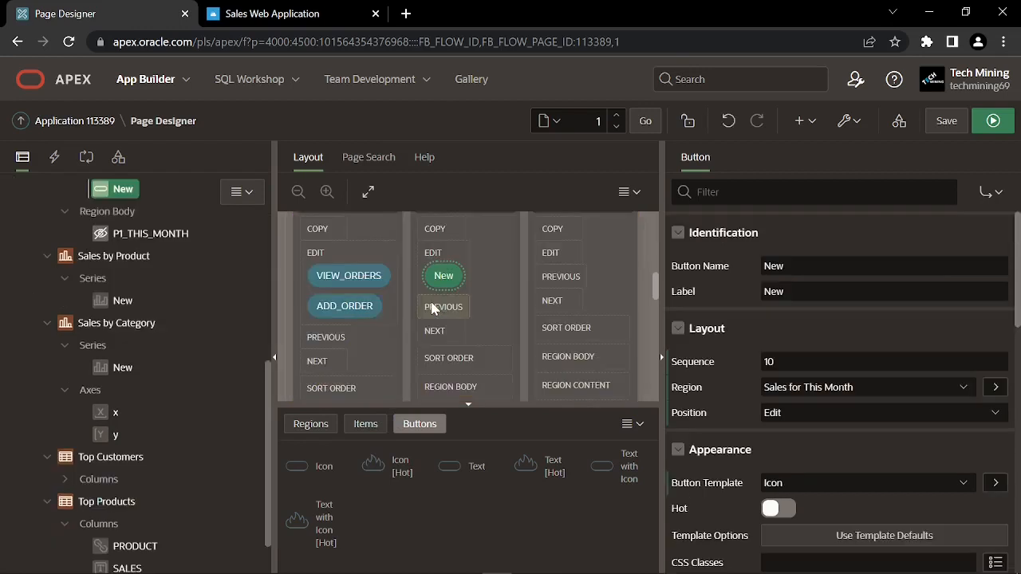
Name the new Sales for This Month button VIEW_MONTH_ORDERS and label it "View Orders for This Month"
scroll(473, 291, "up", 1)
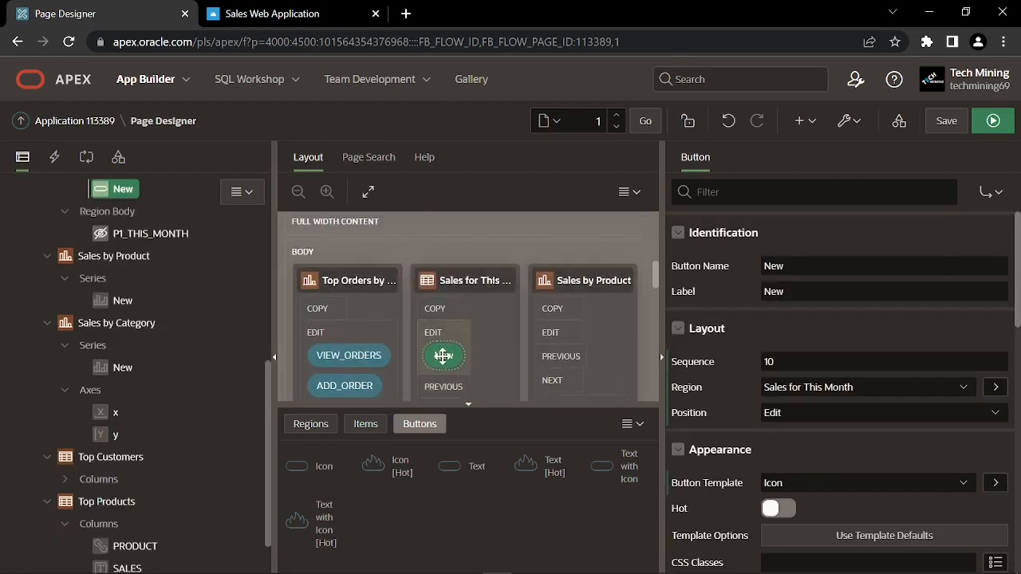
scroll(151, 297, "up", 2)
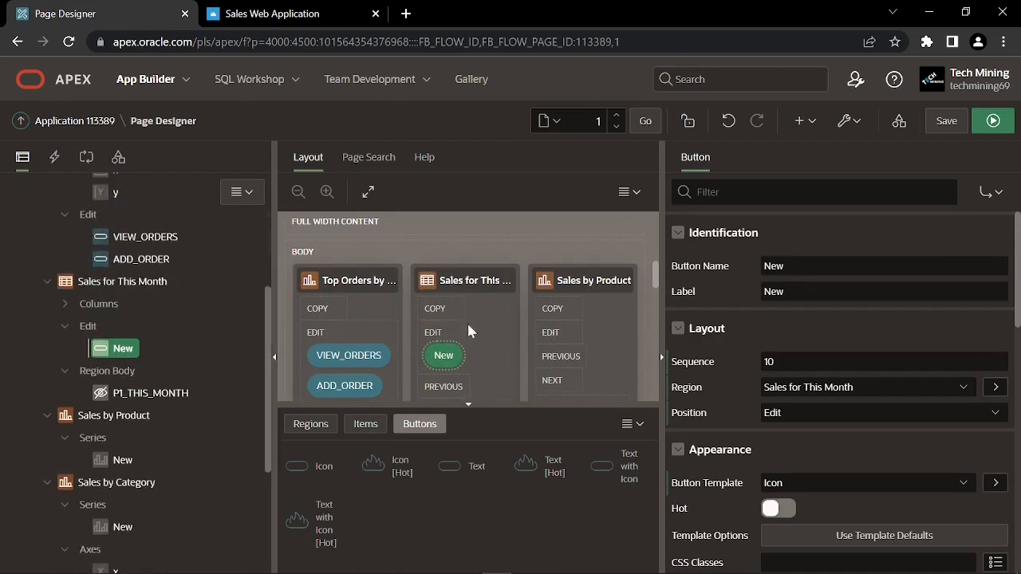
left_click(722, 268)
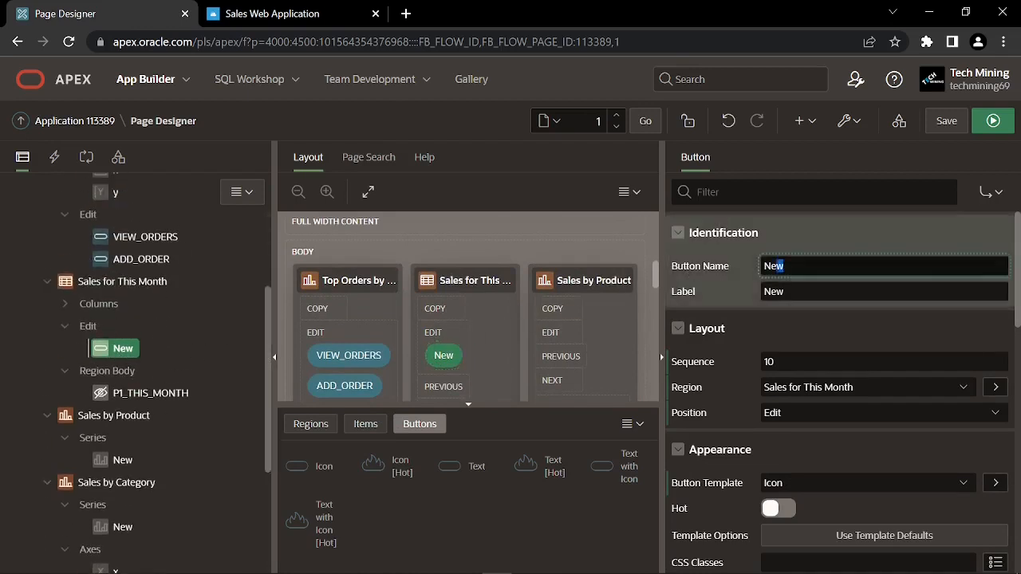
type("VIEW_MONTH_ORDERS")
left_click(758, 277)
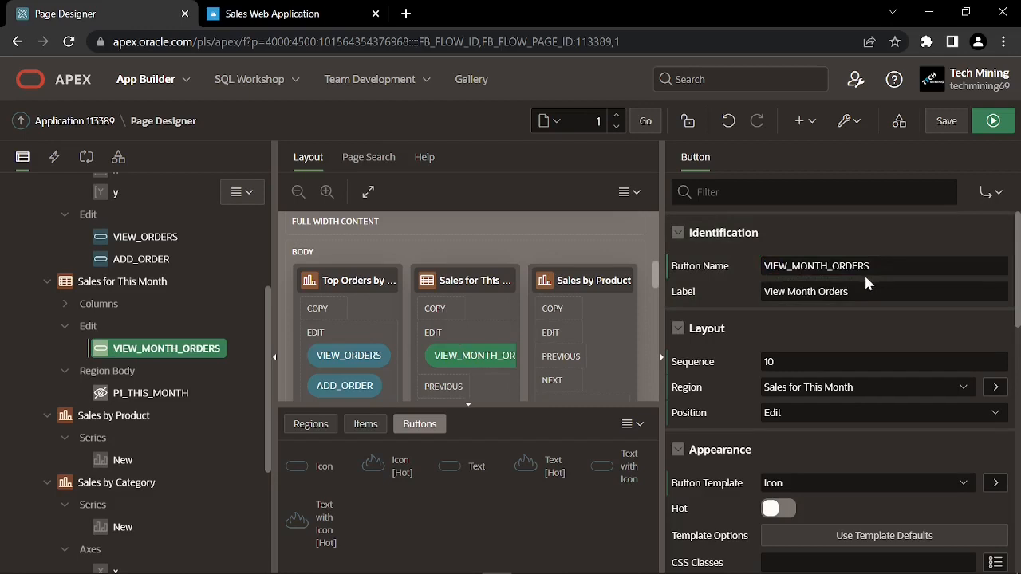
left_click(754, 300)
key("ctrl+a")
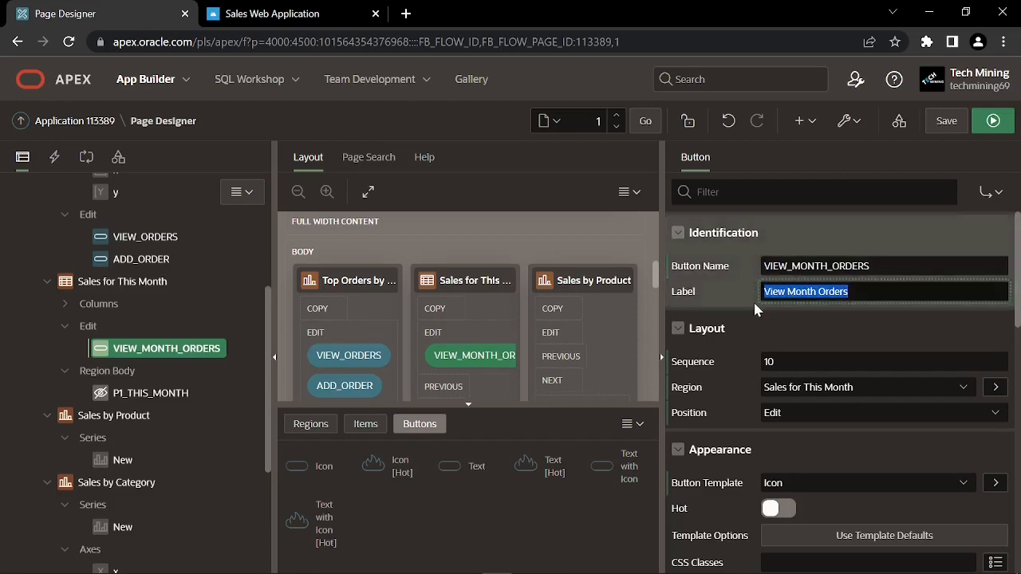
type("View Orders for This Month")
left_click(753, 300)
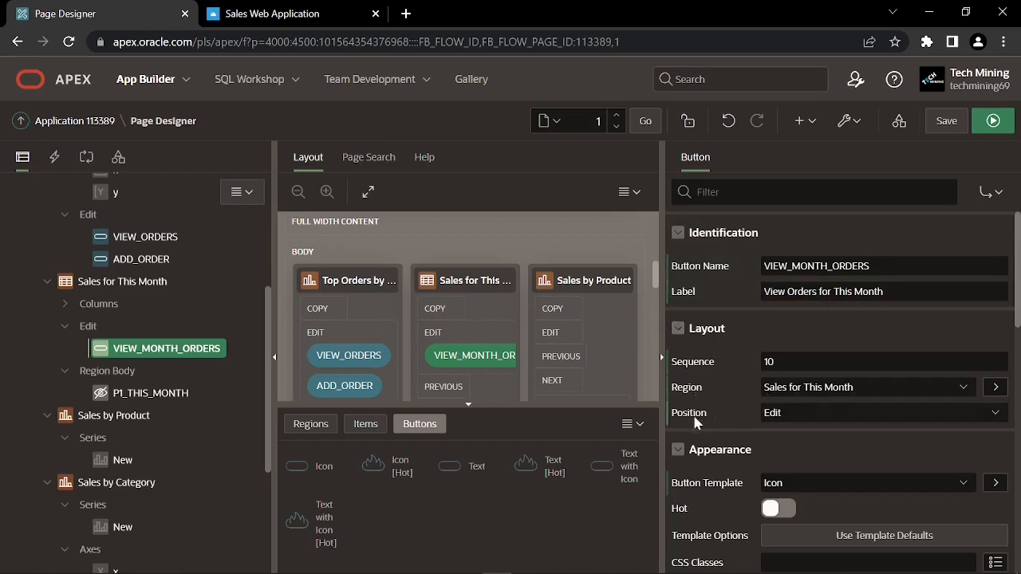
Assign the fa-chevron-right icon to the VIEW_MONTH_ORDERS button
scroll(772, 414, "down", 1)
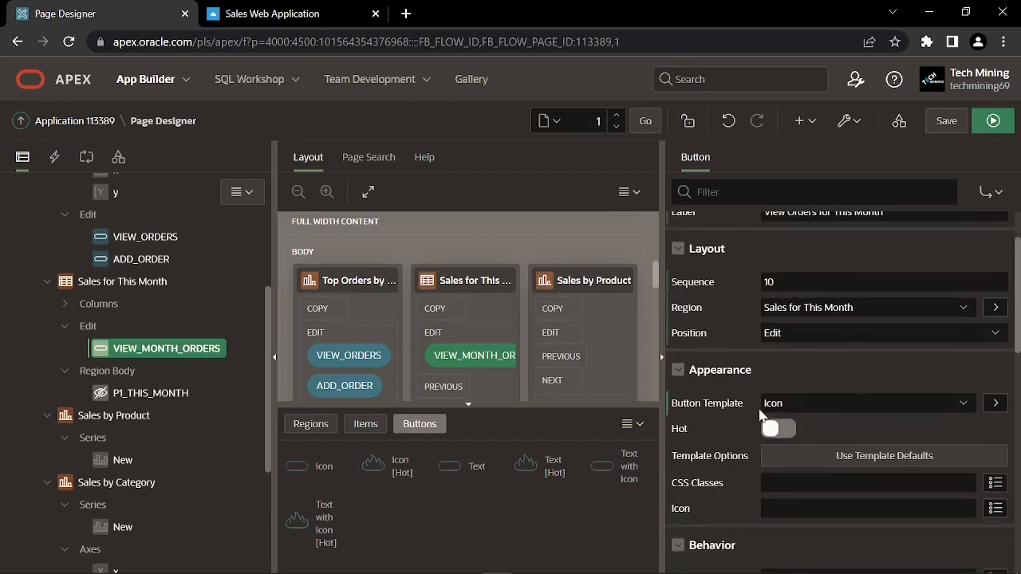
scroll(723, 405, "down", 1)
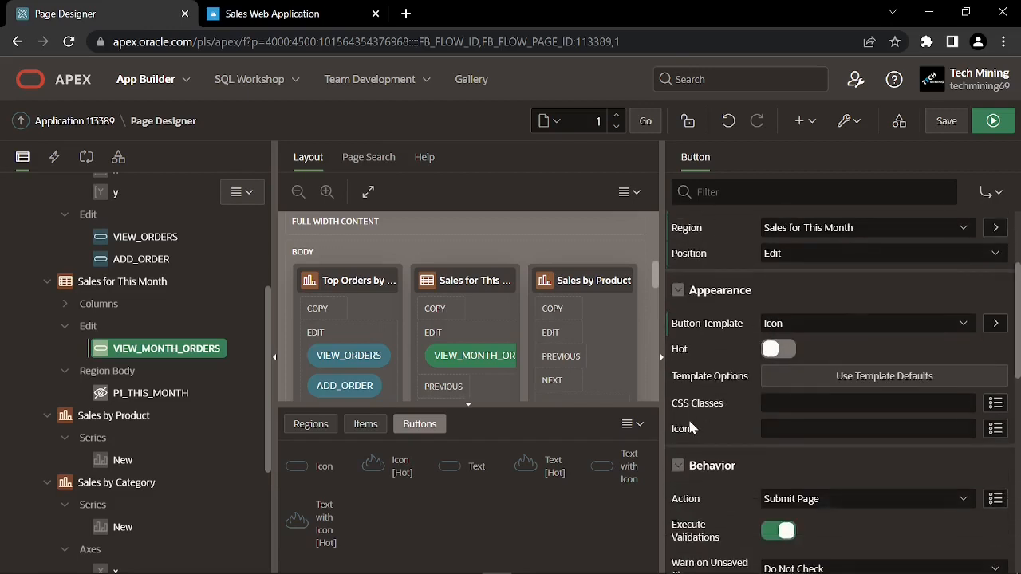
left_click(768, 435)
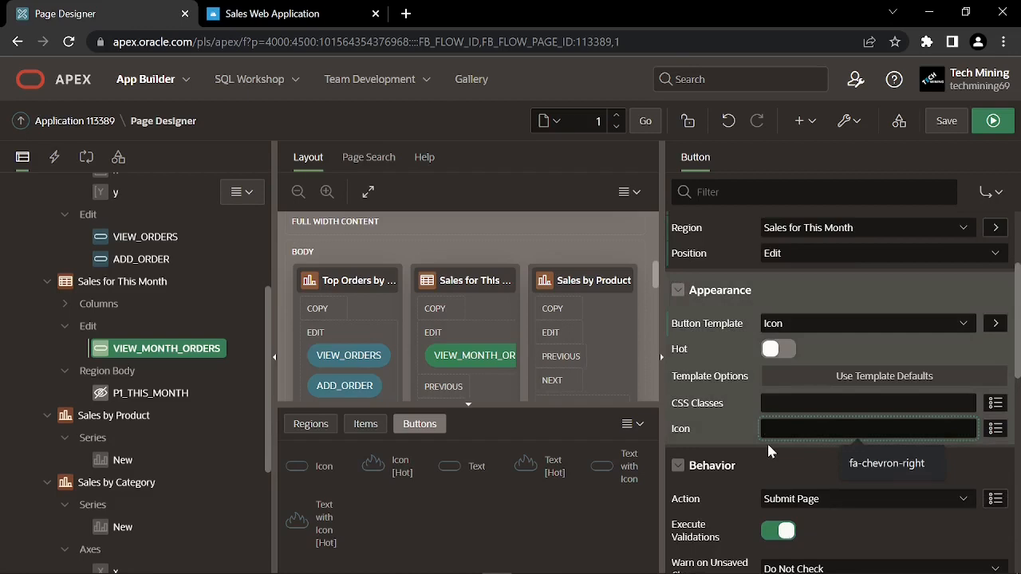
key("Down")
key("Return")
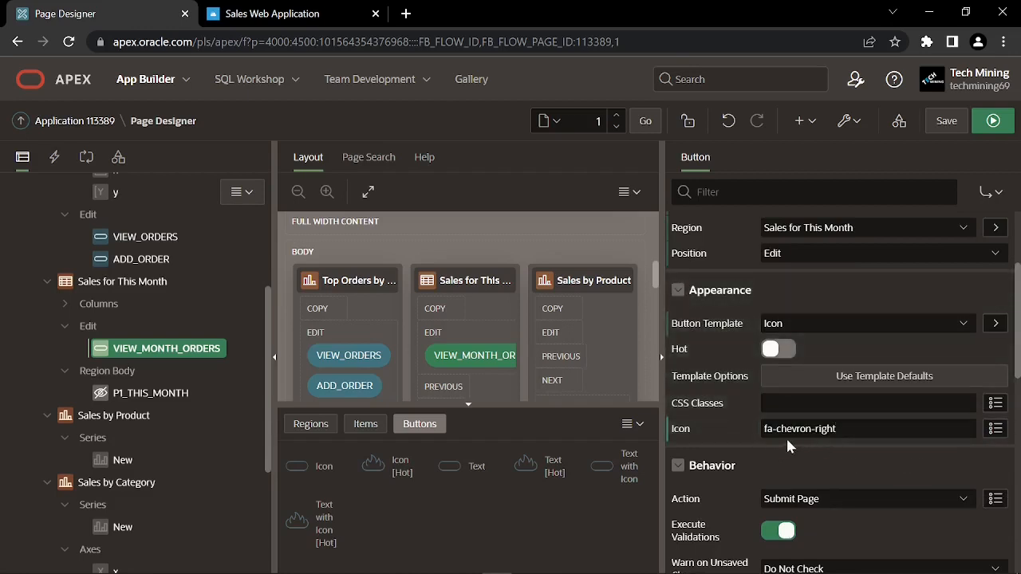
Set the VIEW_MONTH_ORDERS button's action to Redirect to Page in this Application, targeting page 4
scroll(710, 330, "down", 2)
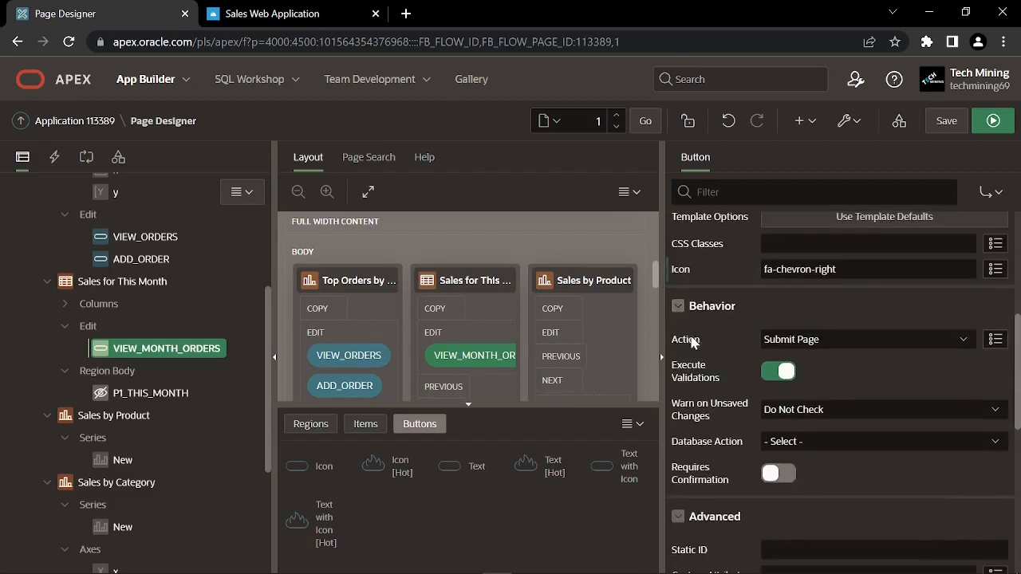
left_click(778, 341)
left_click(794, 364)
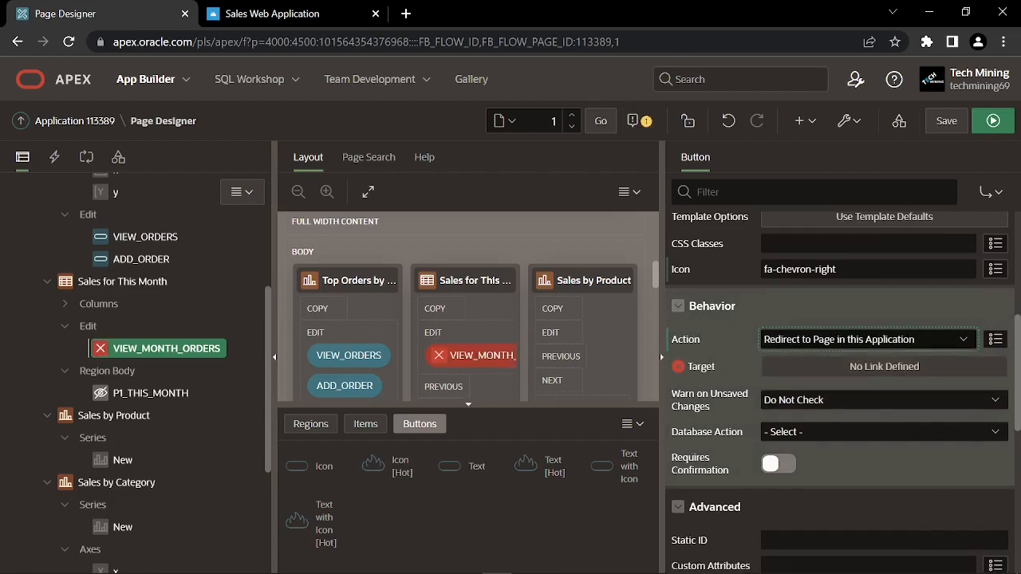
left_click(799, 369)
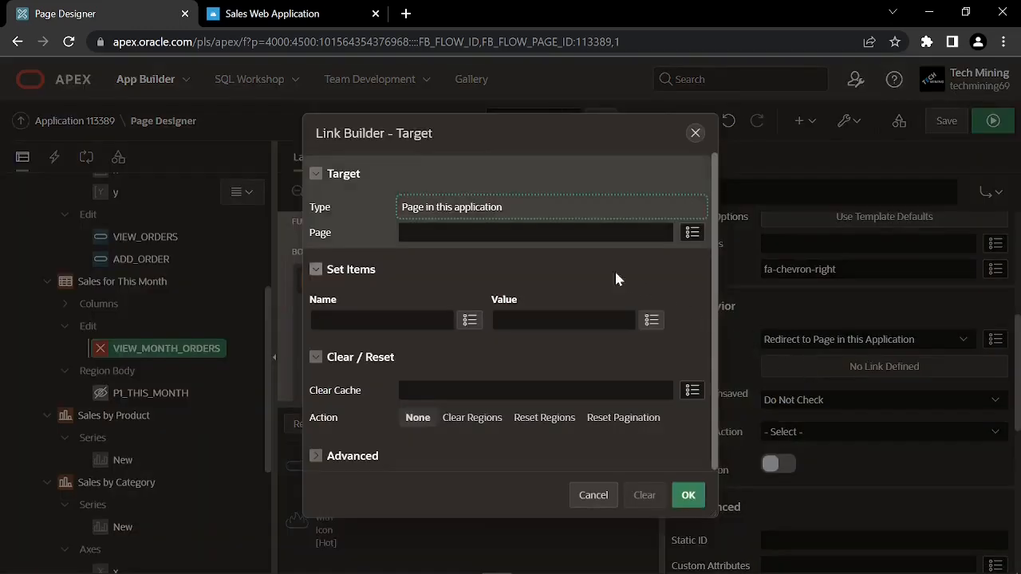
left_click(411, 233)
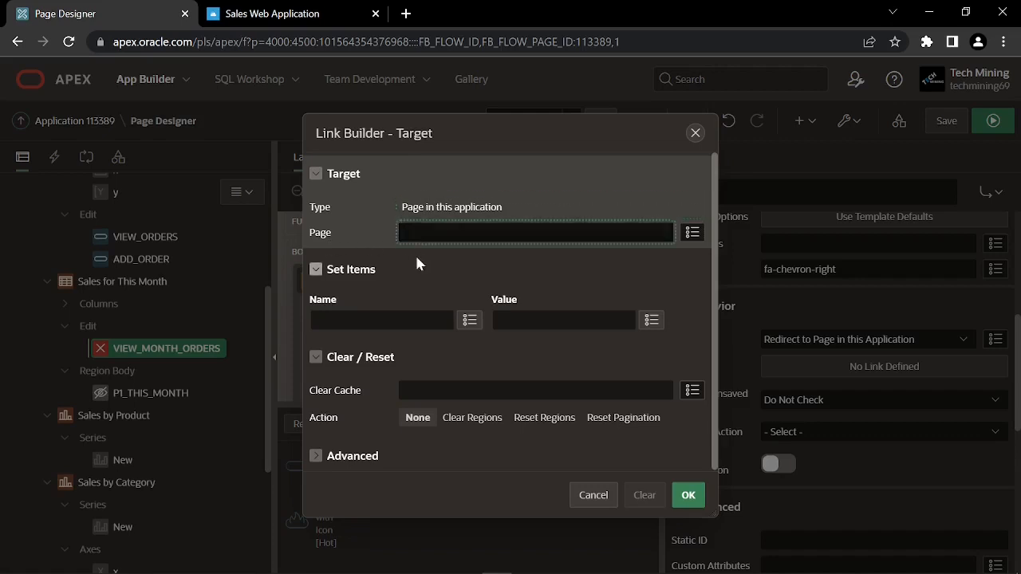
type("4")
In the link target, set item IRGTE_ORDER_DATE to &P1_THIS_MONTH. and Clear Cache to RIR,4, and accept the link
left_click(325, 314)
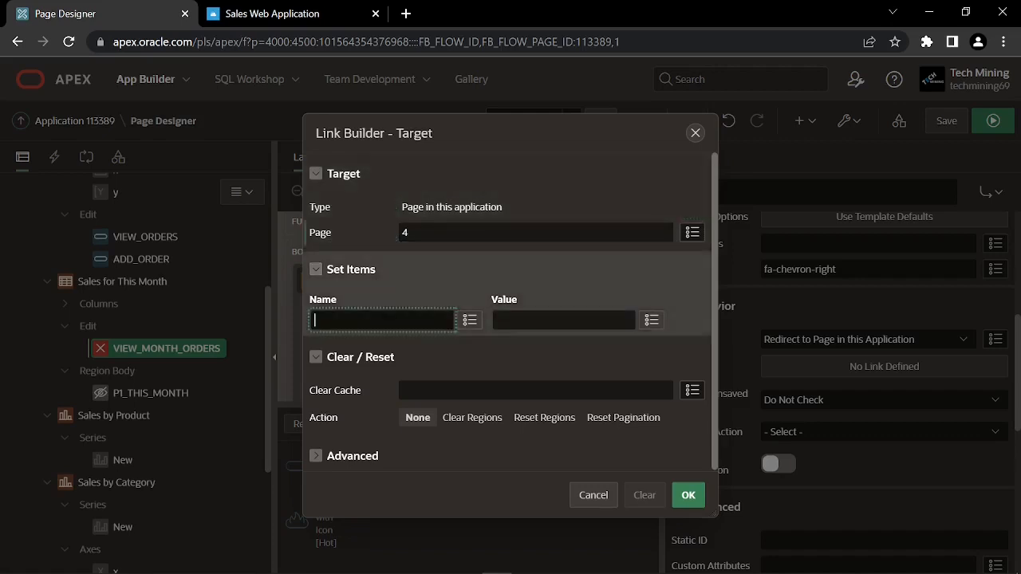
type("IRGTE_ORDER_DATE")
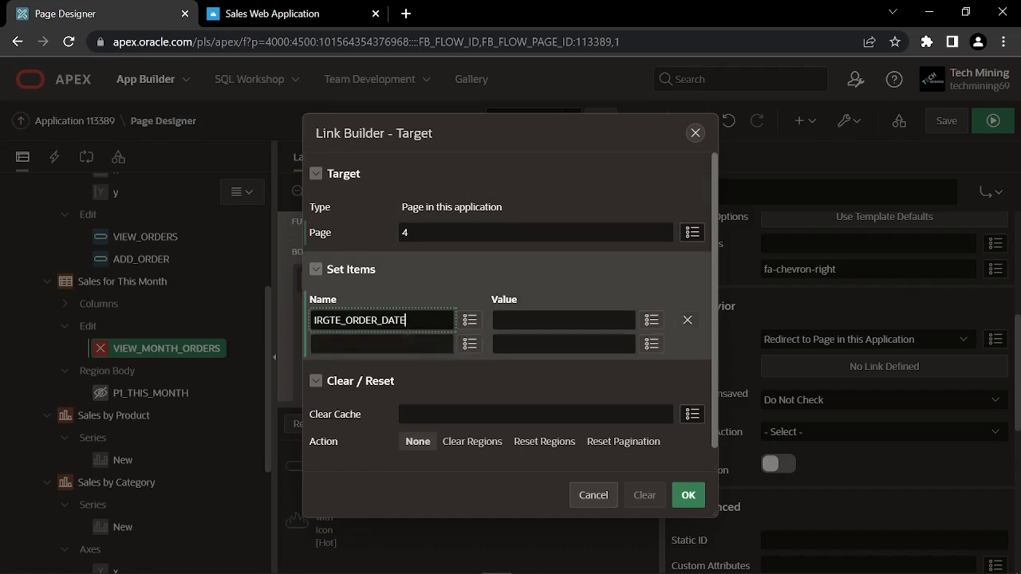
left_click(514, 317)
type("&P1_THIS_MONTH.")
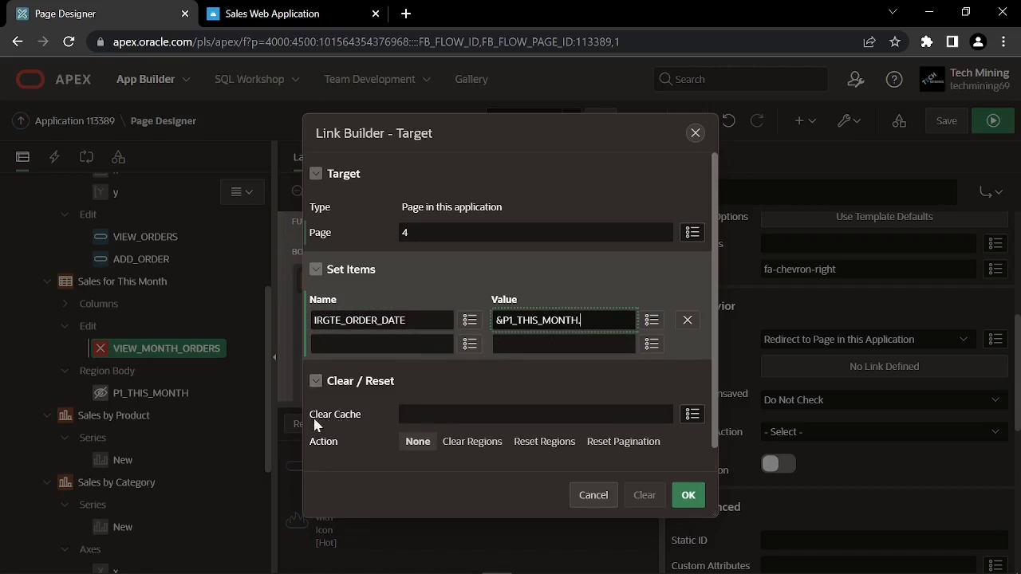
left_click(400, 414)
type("RIR,4")
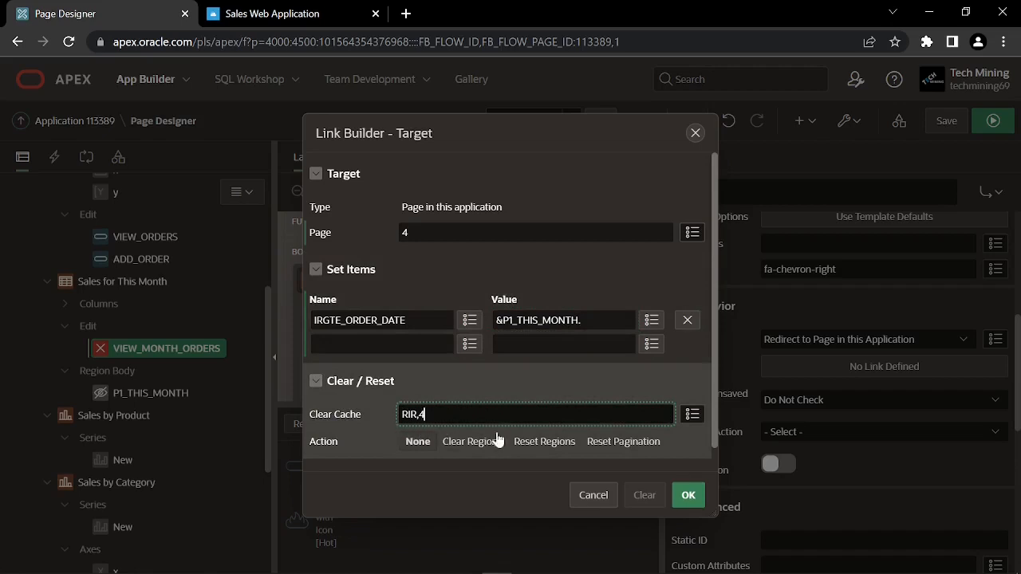
left_click(689, 495)
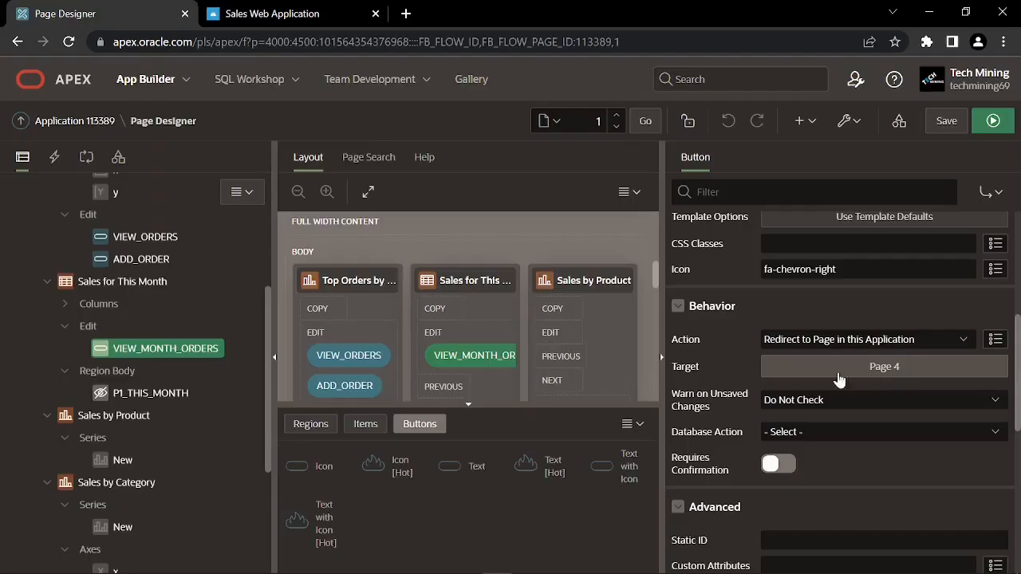
Create a button named VIEW_CUSTOMERS in the Top Customers region and place it in the Edit position
scroll(163, 387, "down", 1)
scroll(162, 380, "down", 2)
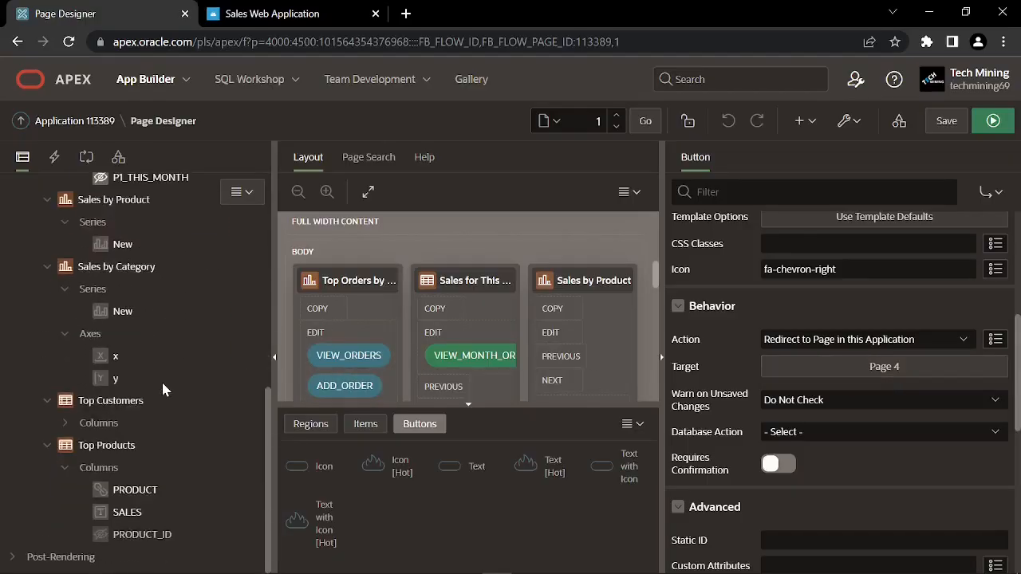
left_click(102, 403)
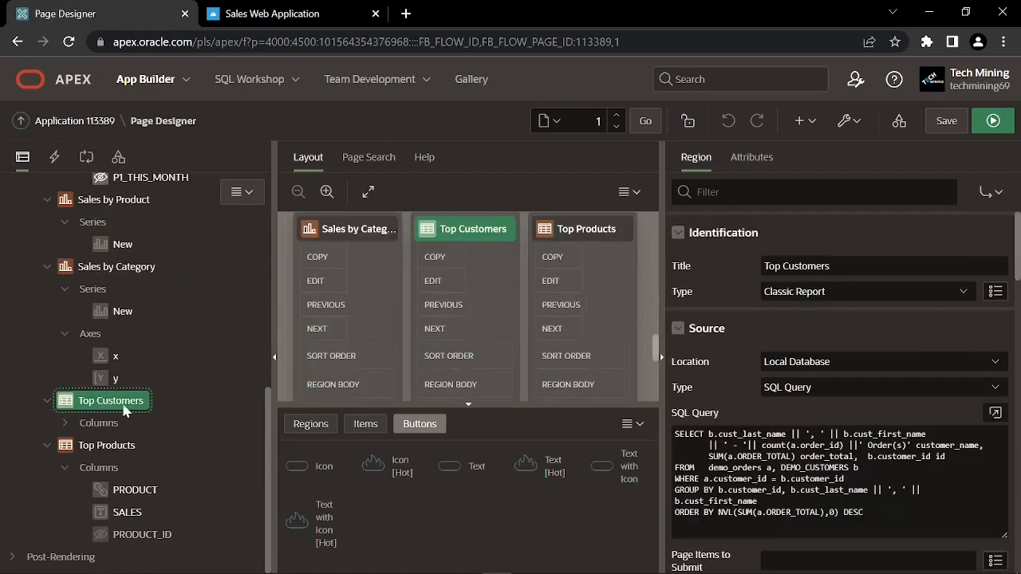
right_click(102, 404)
left_click(193, 185)
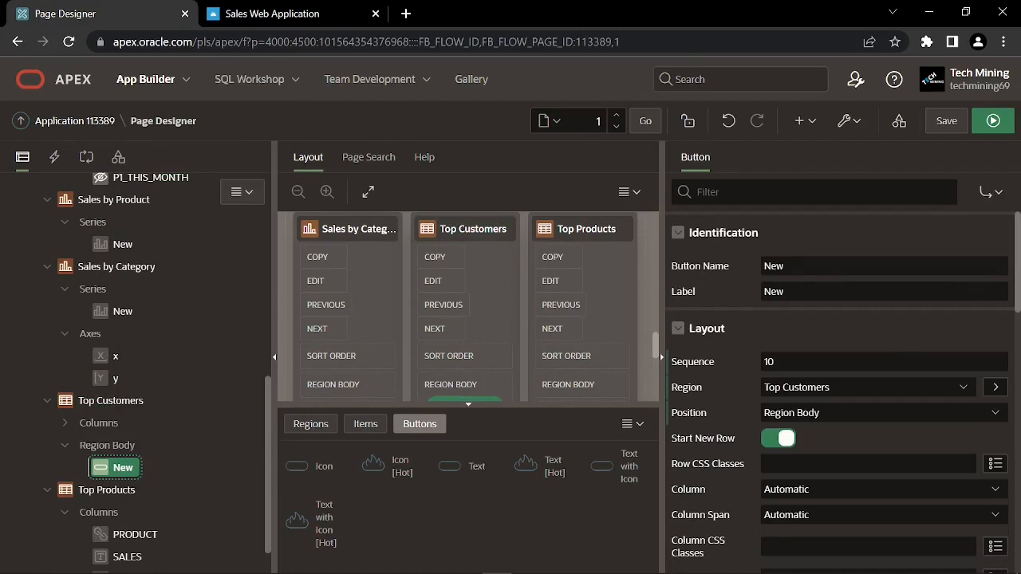
left_click_drag(786, 267, 776, 266)
type("VIEW_CUSTOMERS")
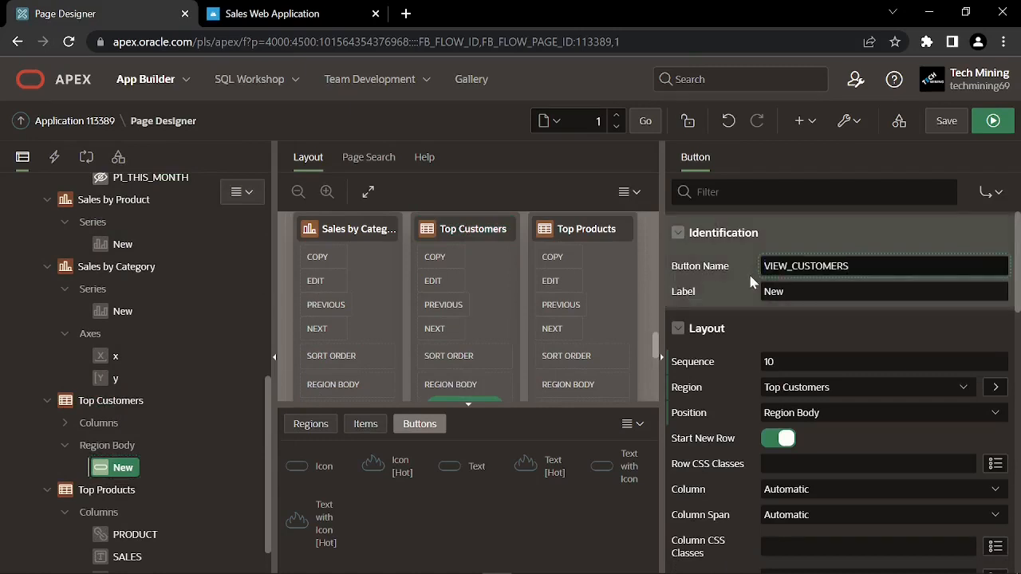
key("Tab")
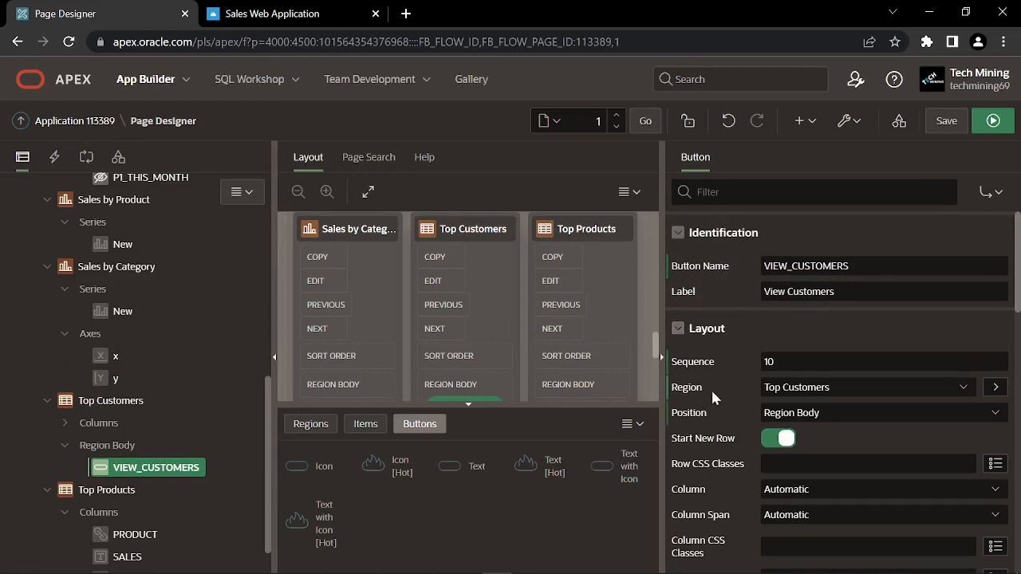
left_click(793, 413)
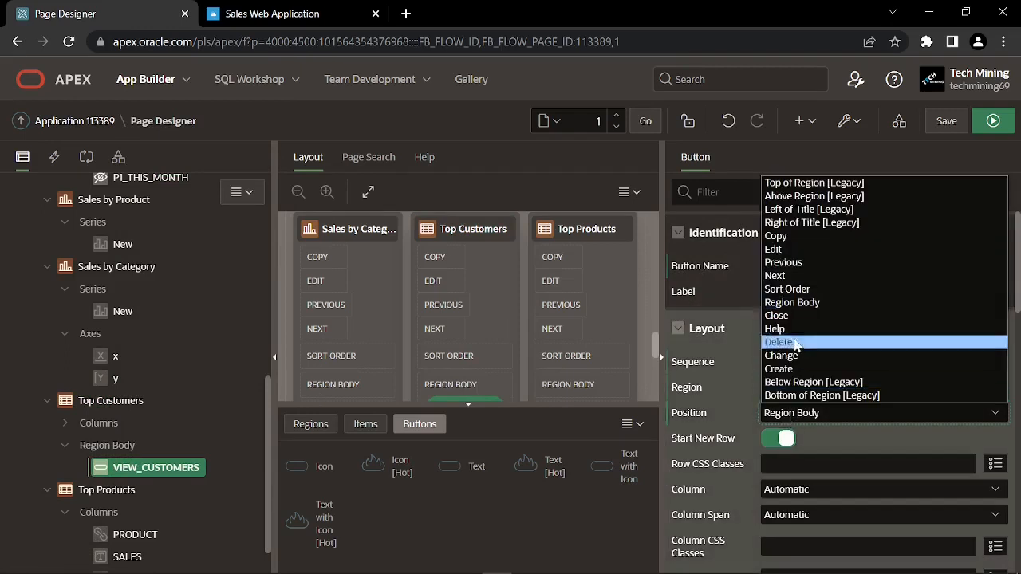
left_click(775, 249)
Set the VIEW_CUSTOMERS button's template to Icon and assign it the fa-chevron-right icon
scroll(819, 373, "down", 1)
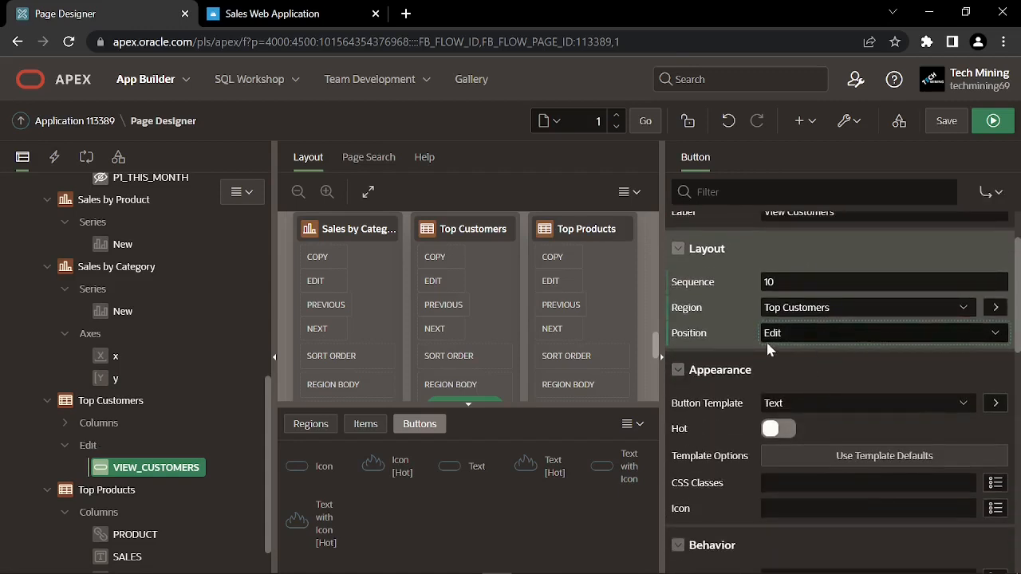
left_click(796, 403)
left_click(794, 419)
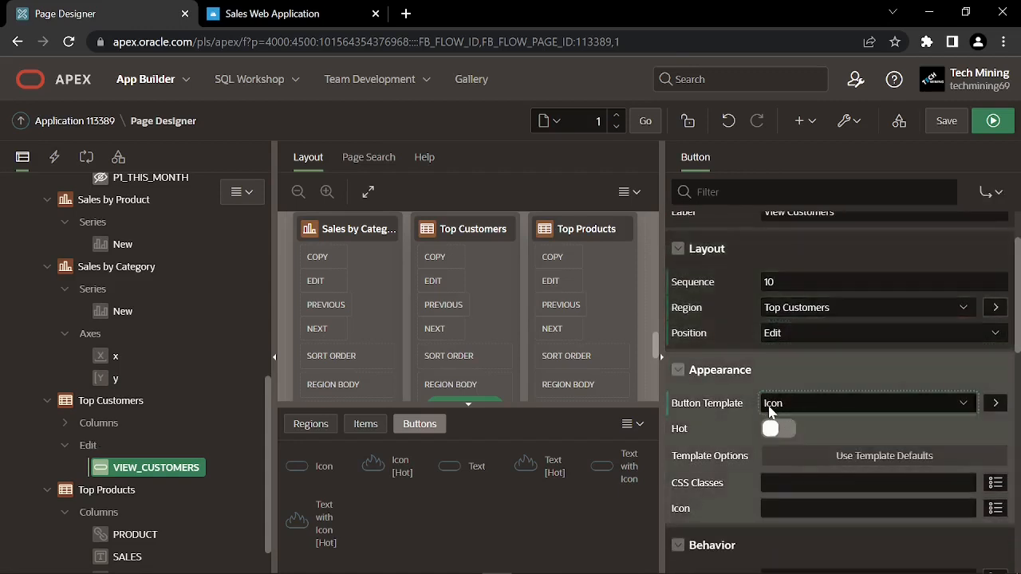
scroll(726, 411, "down", 1)
left_click(771, 429)
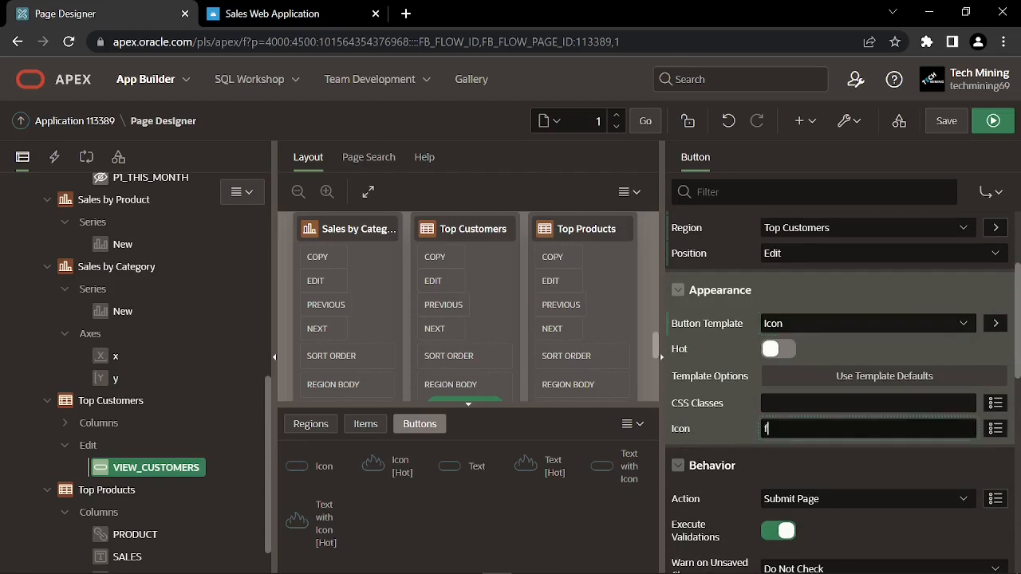
type("fa-chevron-right")
Make the VIEW_CUSTOMERS button redirect to page 2 in this application
scroll(739, 433, "down", 1)
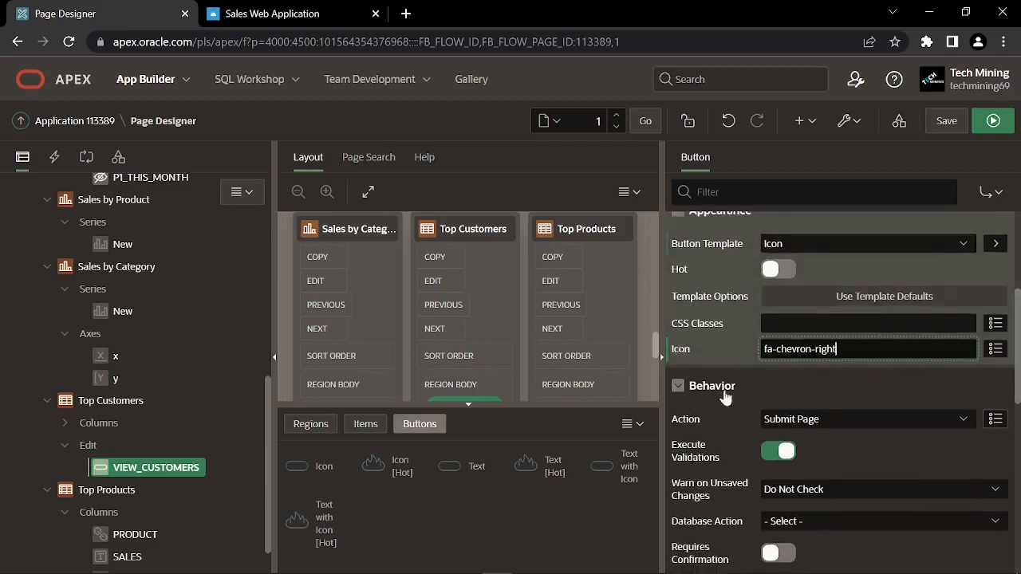
left_click(798, 426)
left_click(807, 443)
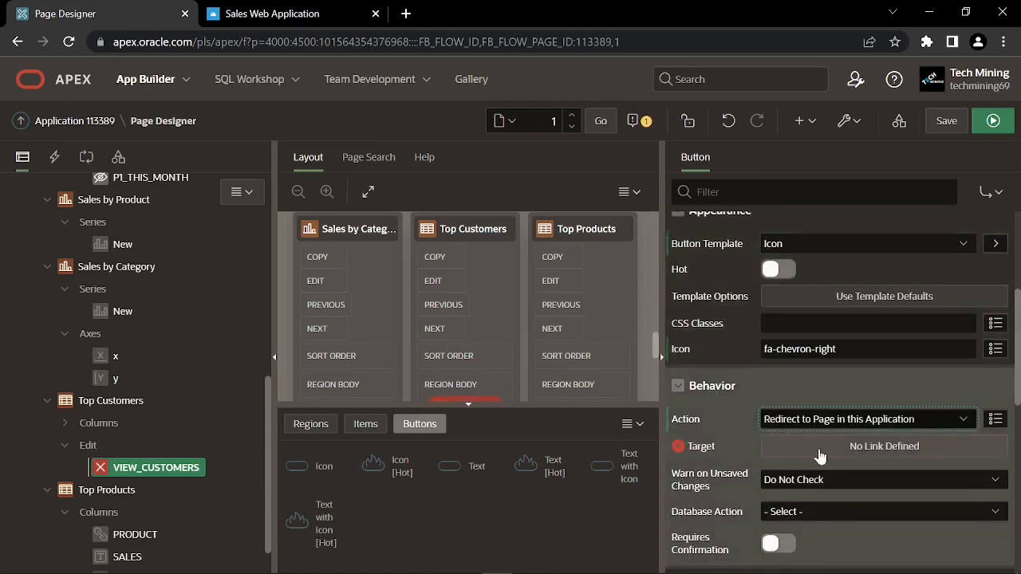
left_click(820, 451)
key("Tab")
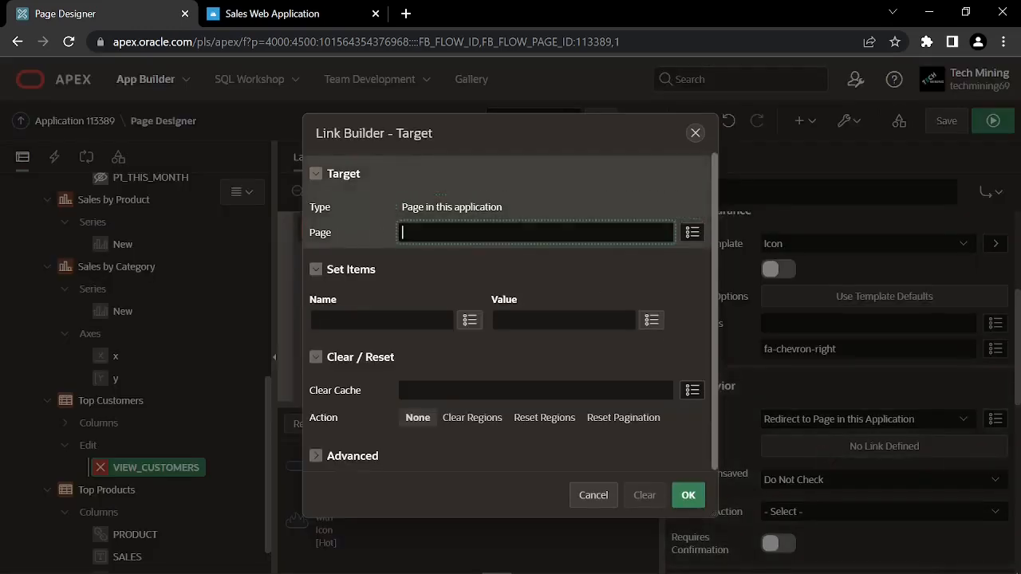
type("2")
left_click(402, 243)
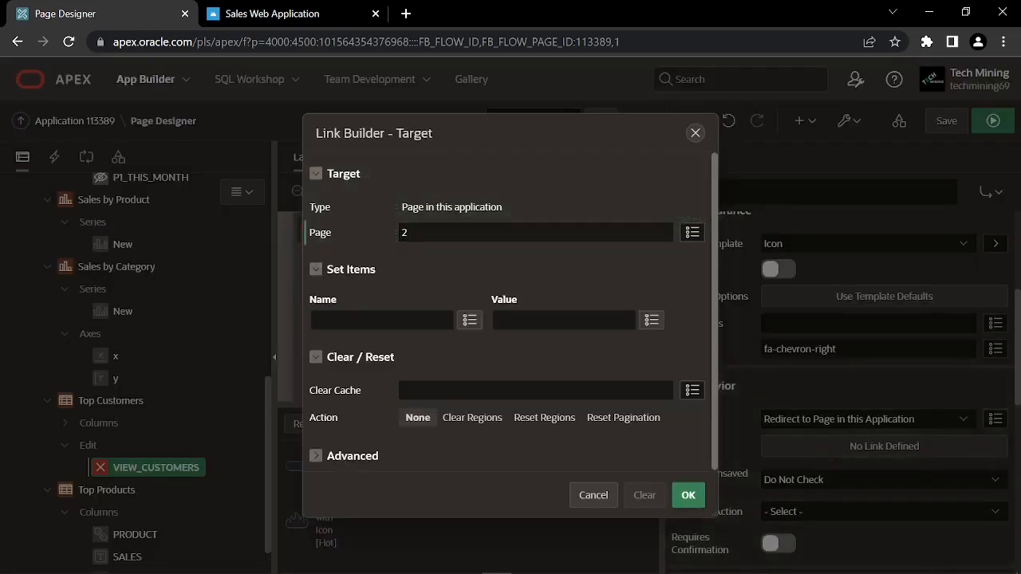
left_click(688, 495)
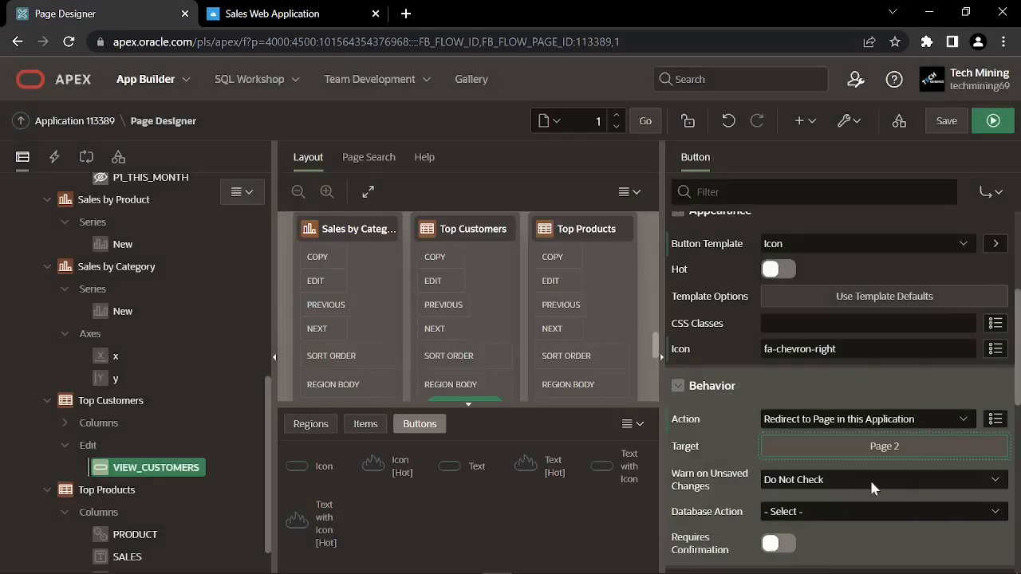
Save and run the home page and test the arrow button in the Sales for This Month region
left_click(994, 128)
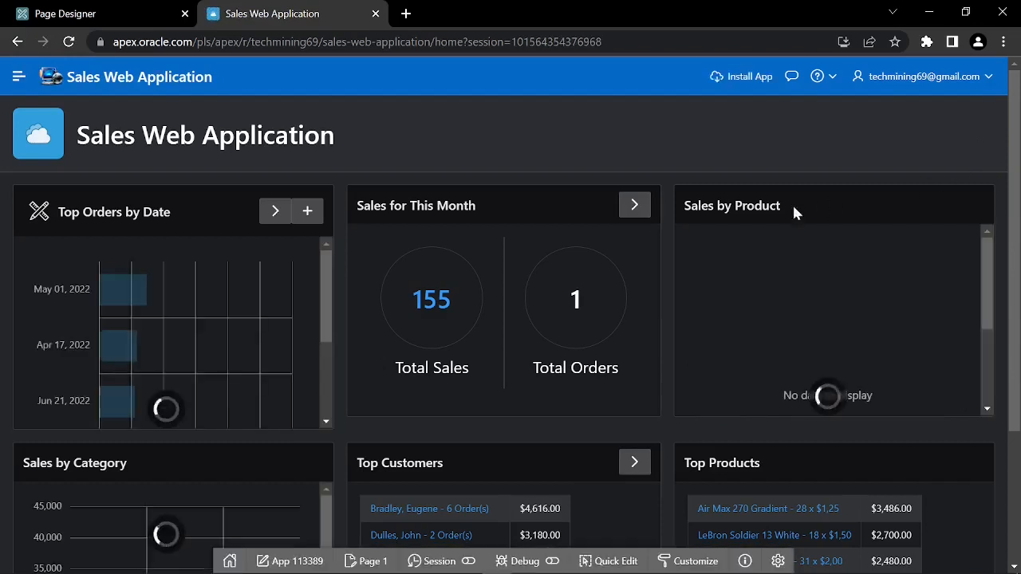
left_click(636, 208)
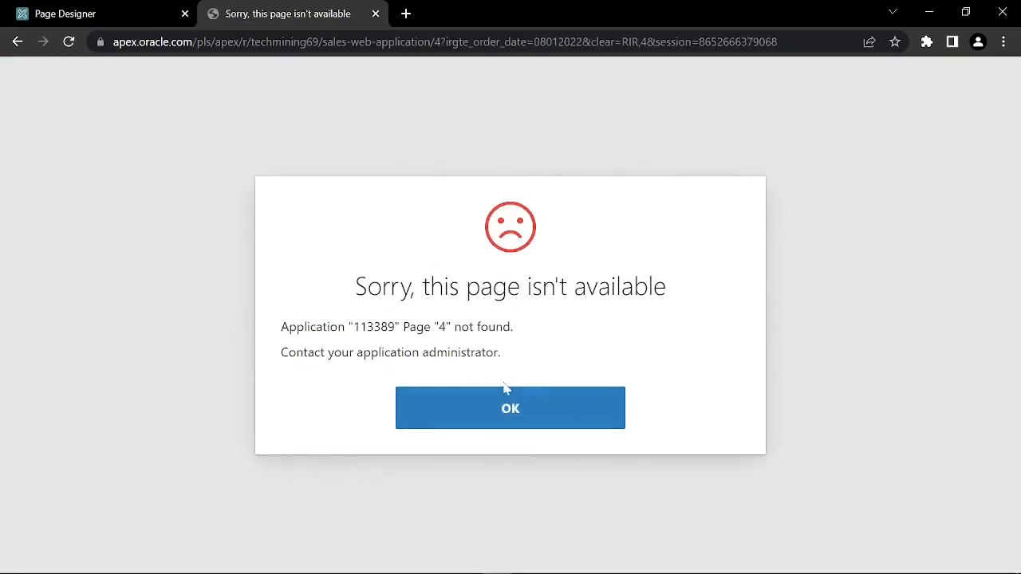
Return to the home page and test the arrow button in the Top Customers region
left_click(511, 409)
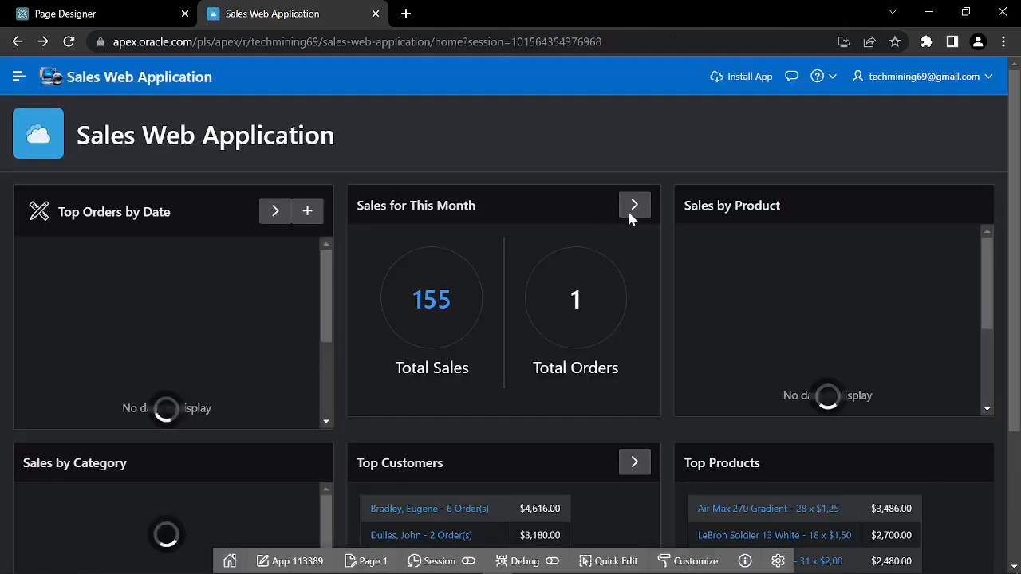
scroll(612, 221, "down", 3)
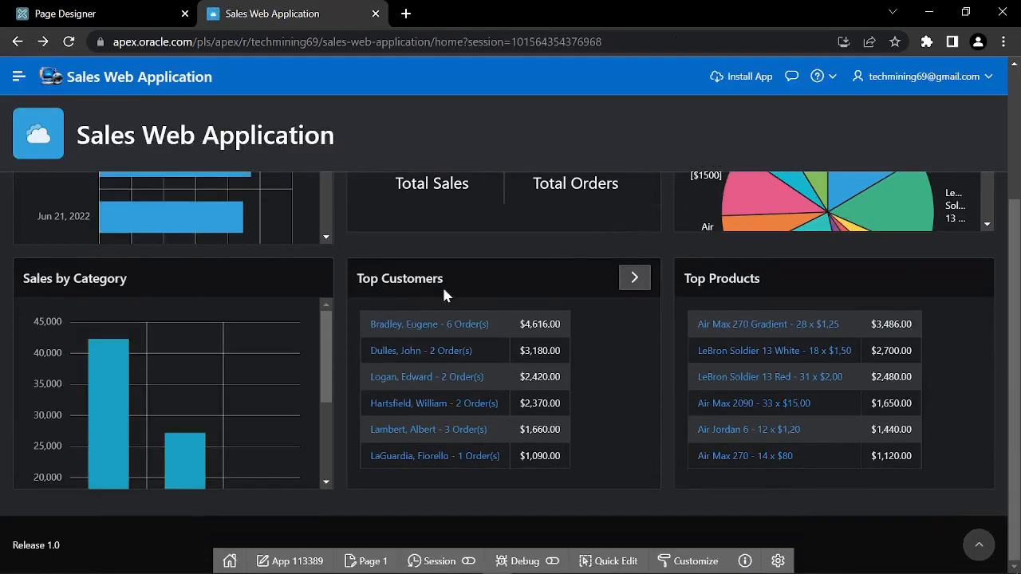
left_click(628, 282)
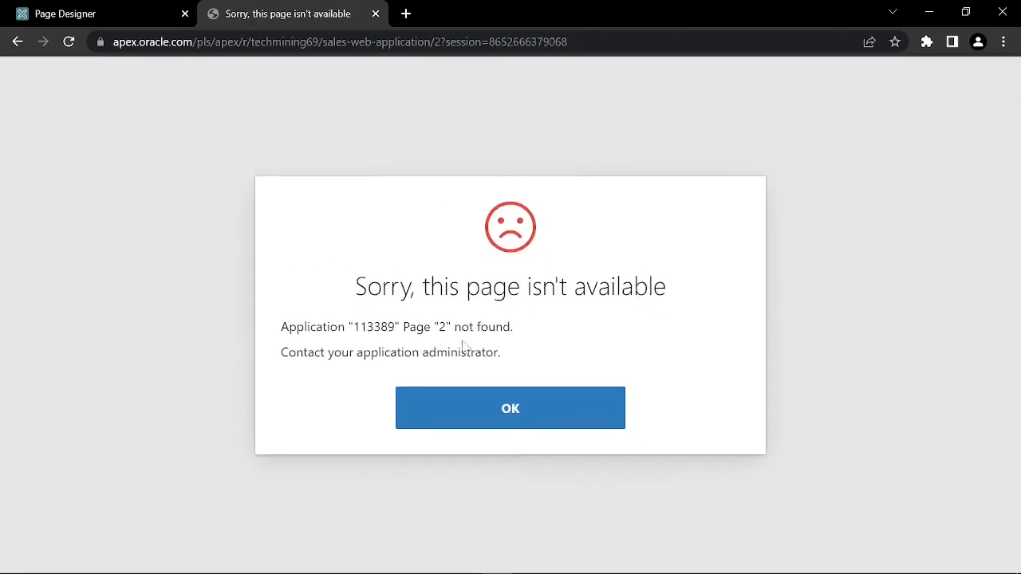
left_click(511, 410)
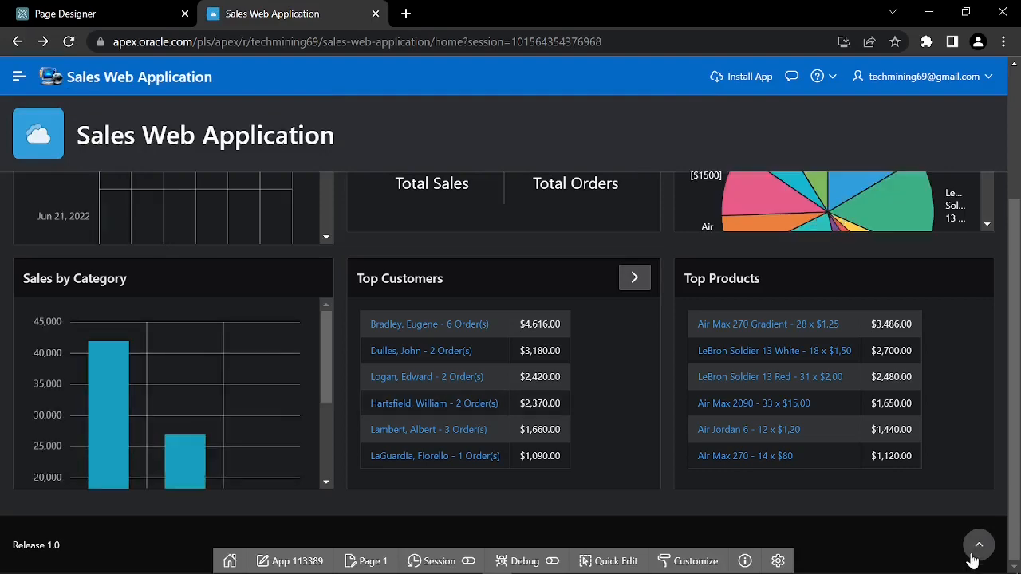
scroll(866, 467, "up", 3)
Back in Page Designer, create a button named ADD_CUSTOMER below VIEW_CUSTOMERS in the Top Customers region
left_click(180, 14)
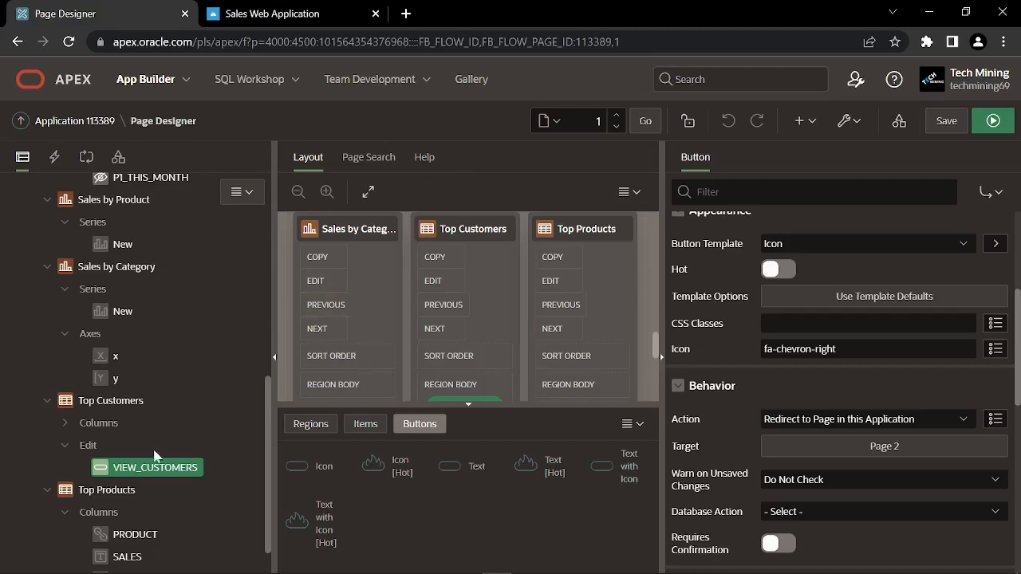
right_click(144, 471)
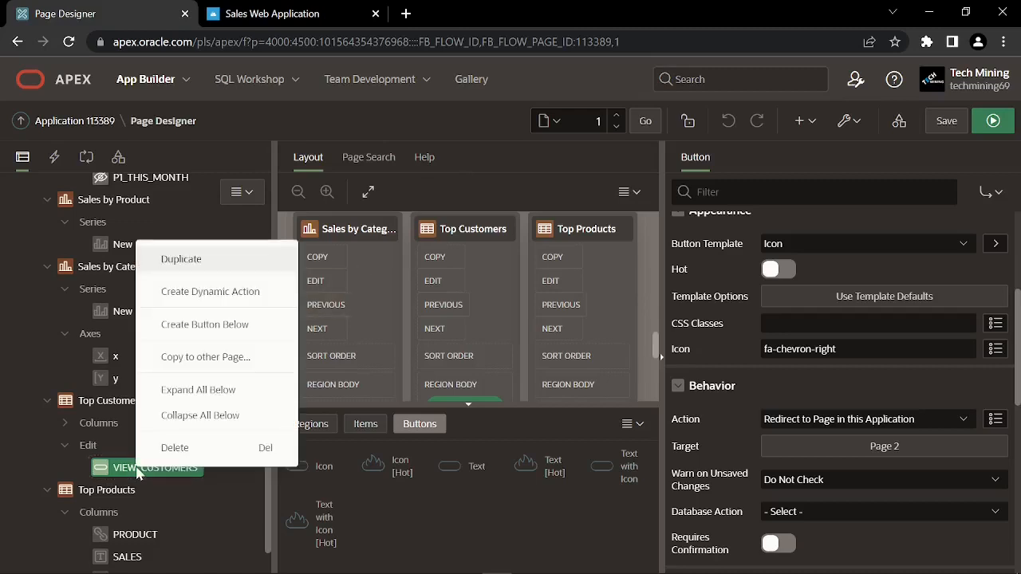
left_click(196, 333)
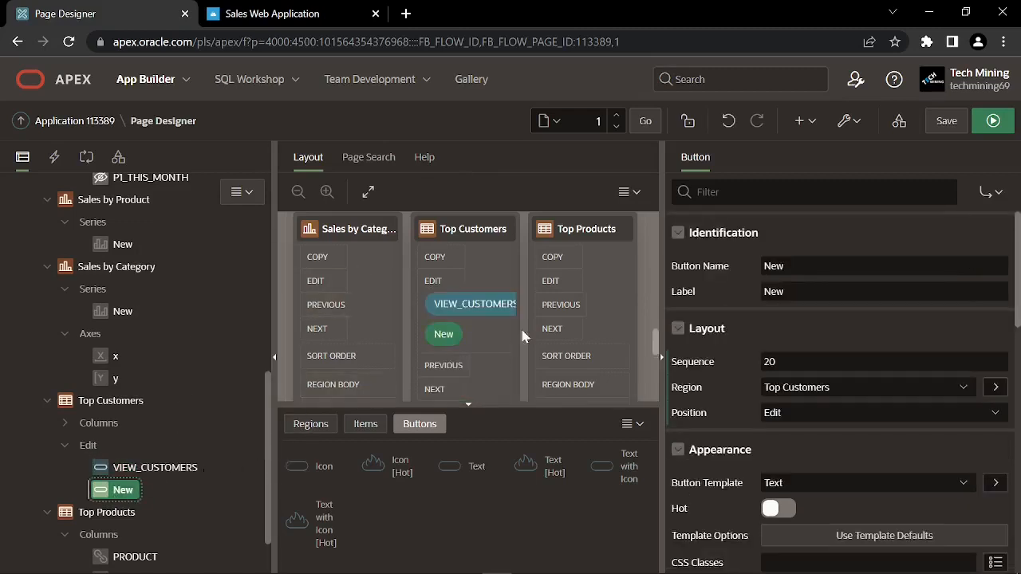
left_click(739, 274)
type("ADD_CUSTOMER")
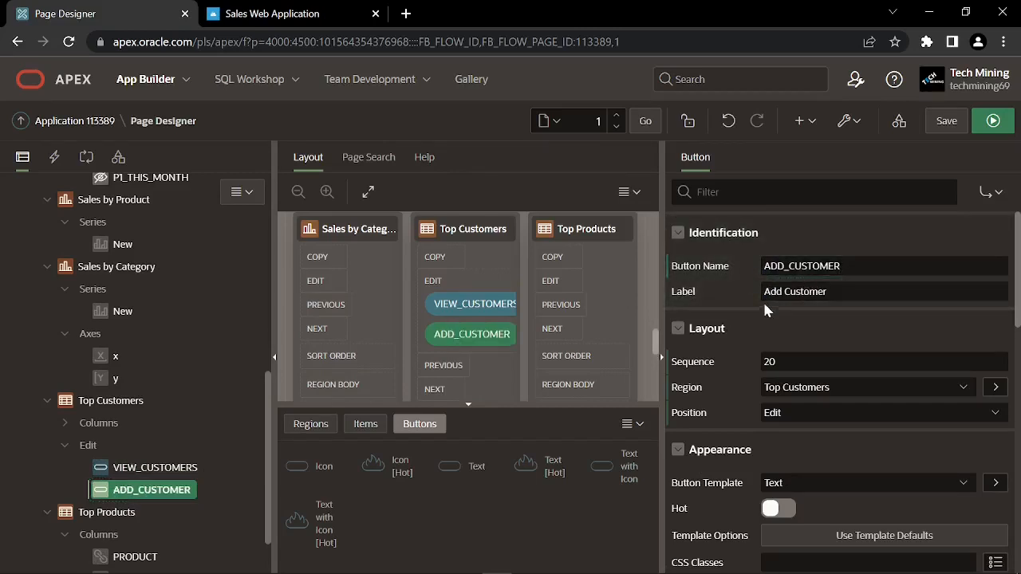
Set the ADD_CUSTOMER button's template to Icon and assign it the fa-plus icon
scroll(798, 319, "down", 1)
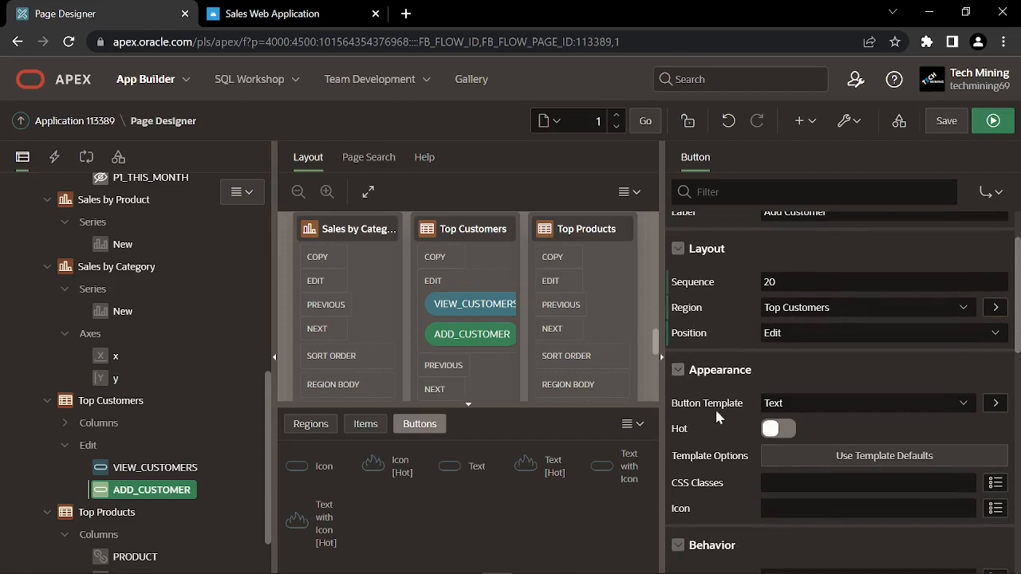
left_click(781, 405)
left_click(774, 421)
scroll(778, 421, "down", 1)
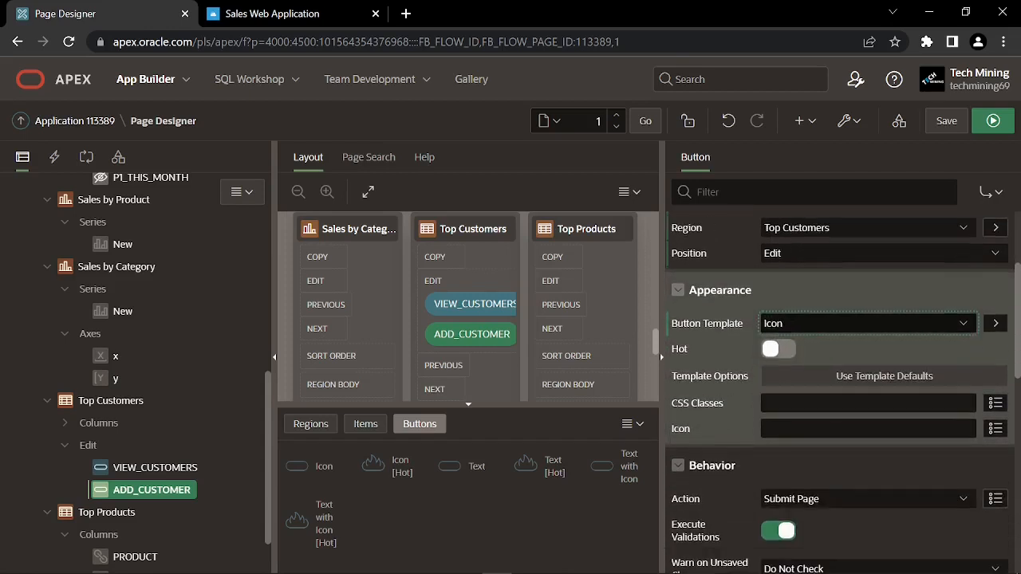
left_click(766, 430)
type("fa-plus")
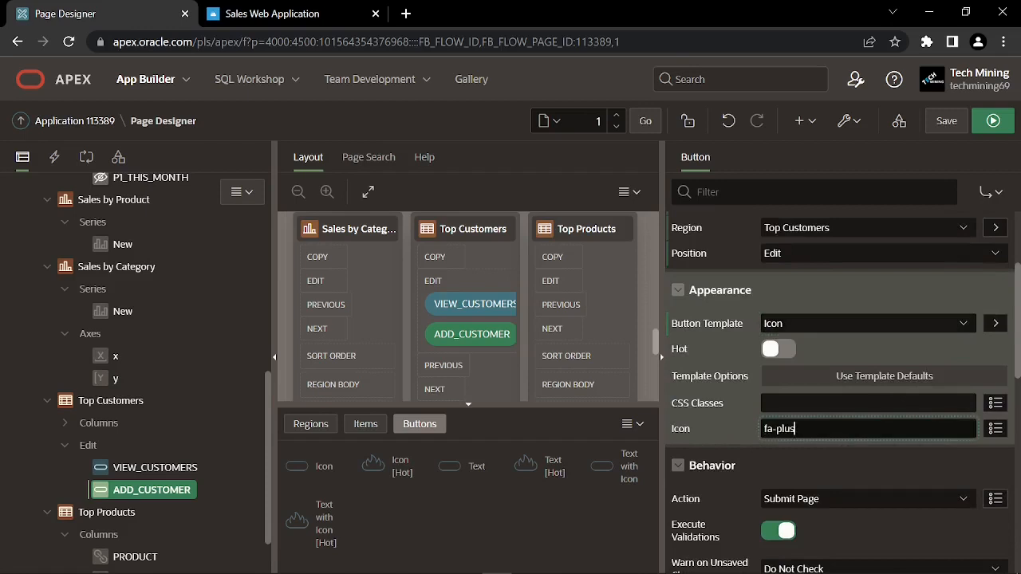
Make the ADD_CUSTOMER button redirect to page 7 in this application and clear the cache for page 7
scroll(794, 428, "down", 1)
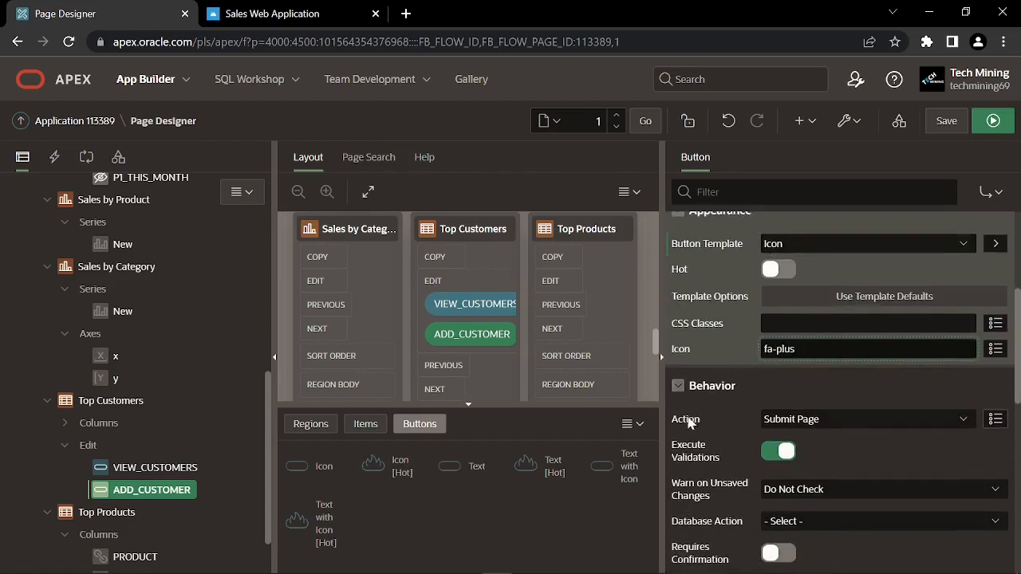
left_click(774, 420)
left_click(794, 450)
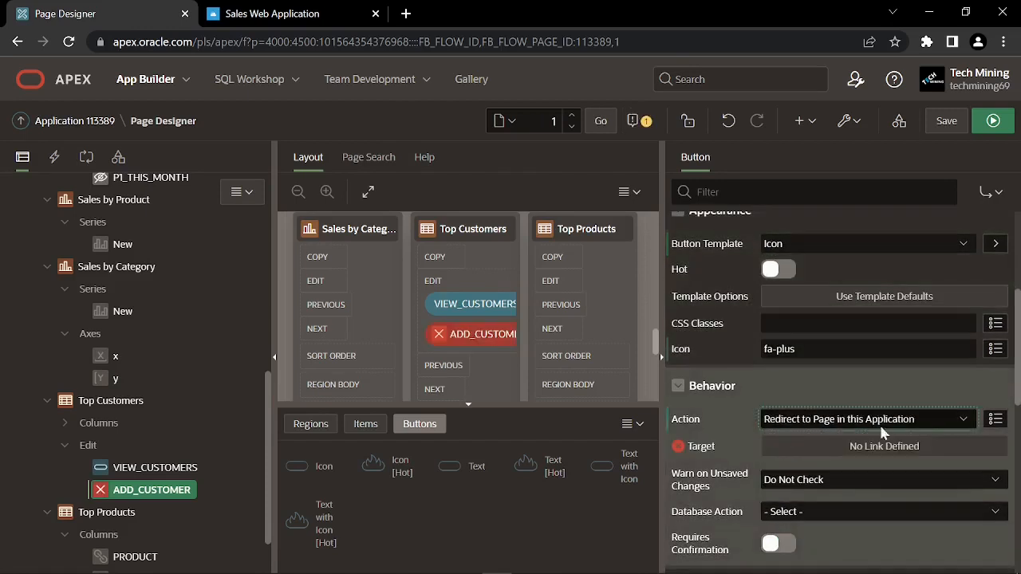
scroll(841, 416, "down", 1)
left_click(852, 367)
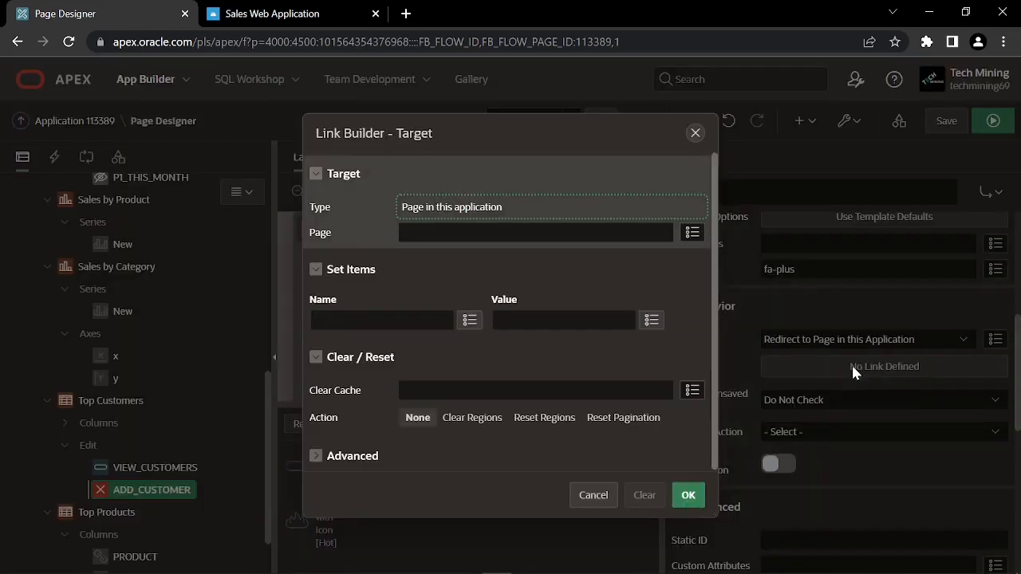
left_click(518, 232)
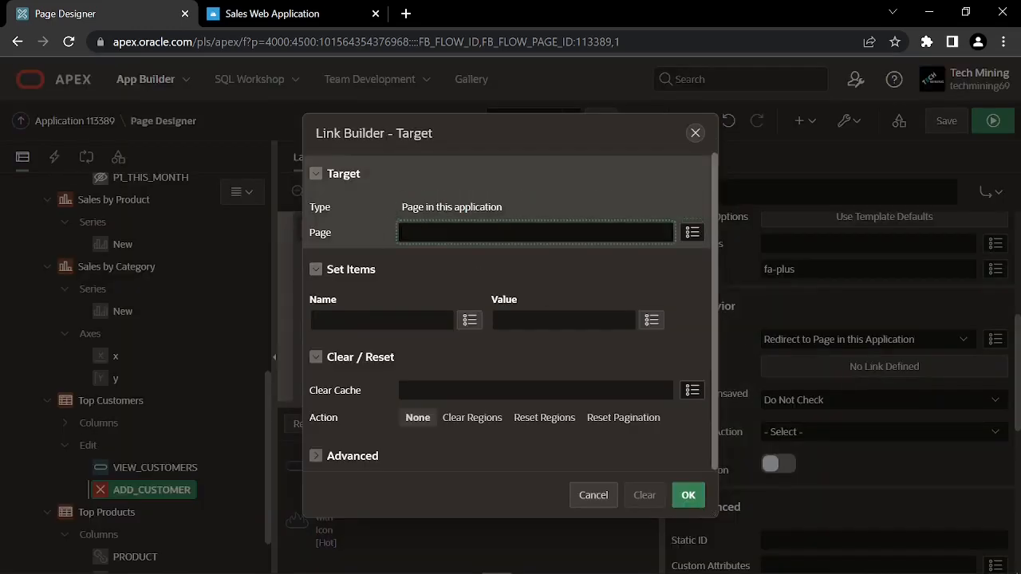
left_click(405, 390)
type("7")
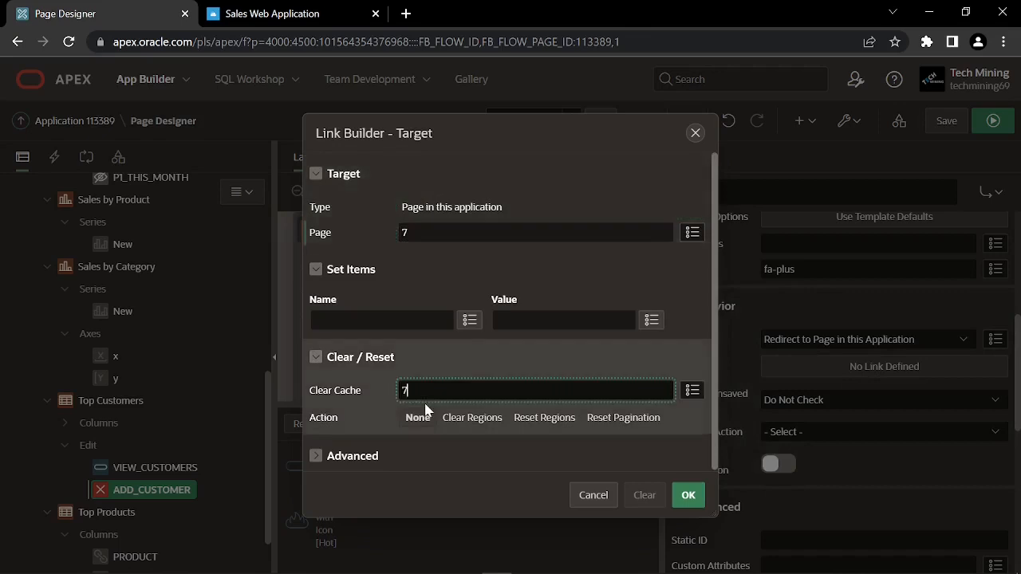
left_click(688, 496)
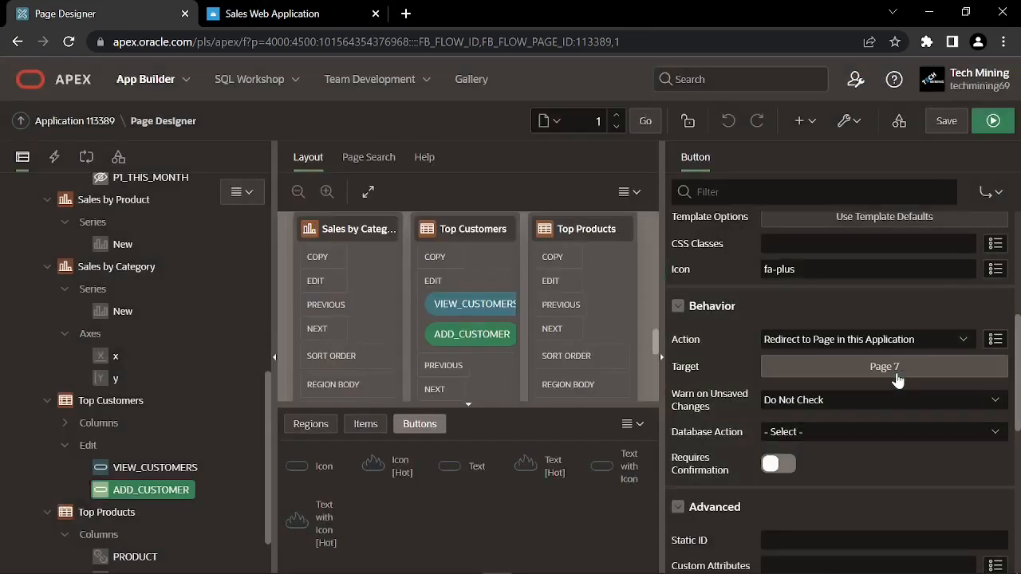
Save and run the home page and test the plus button in the Top Customers region
left_click(992, 121)
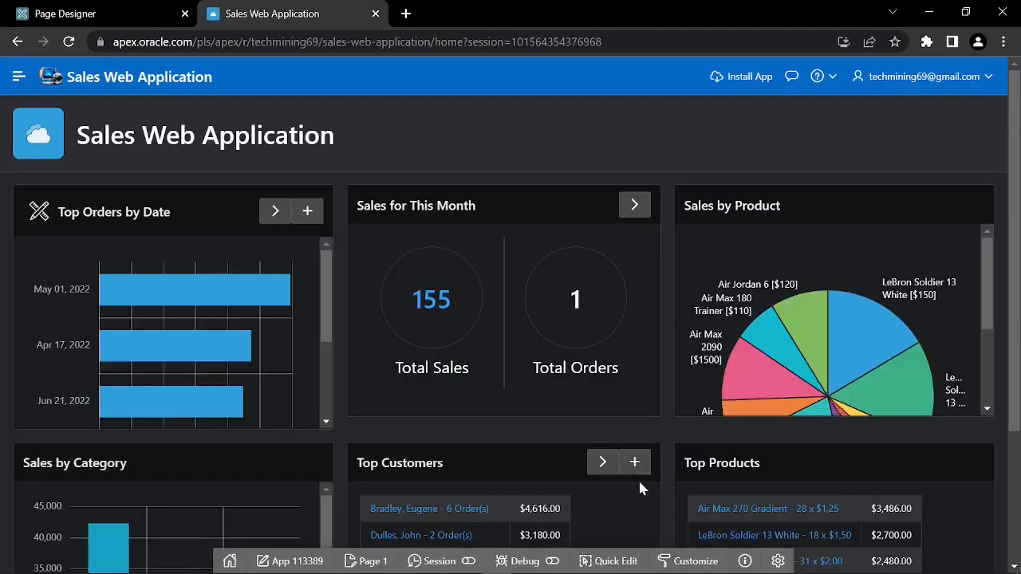
left_click(636, 465)
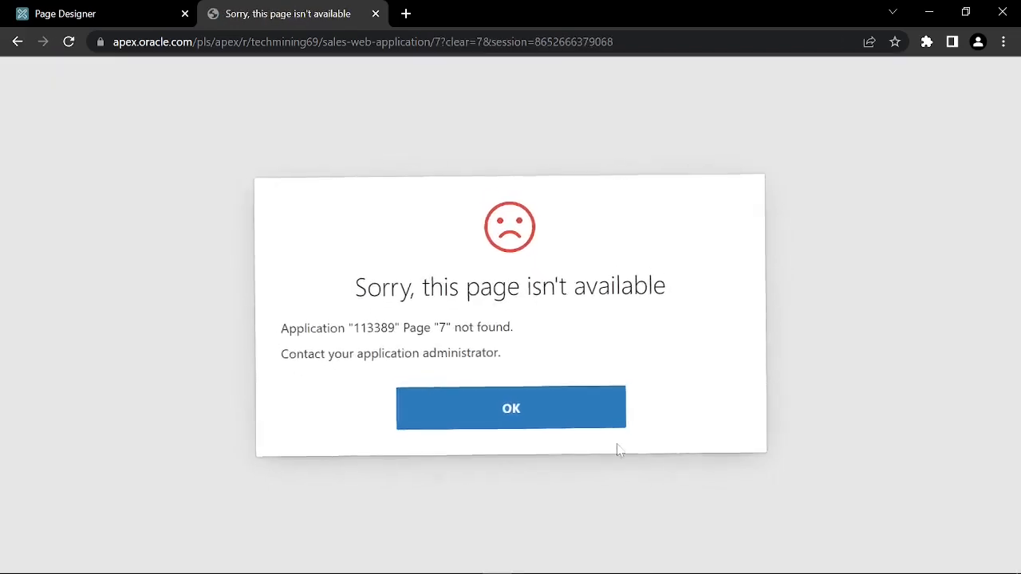
left_click(535, 420)
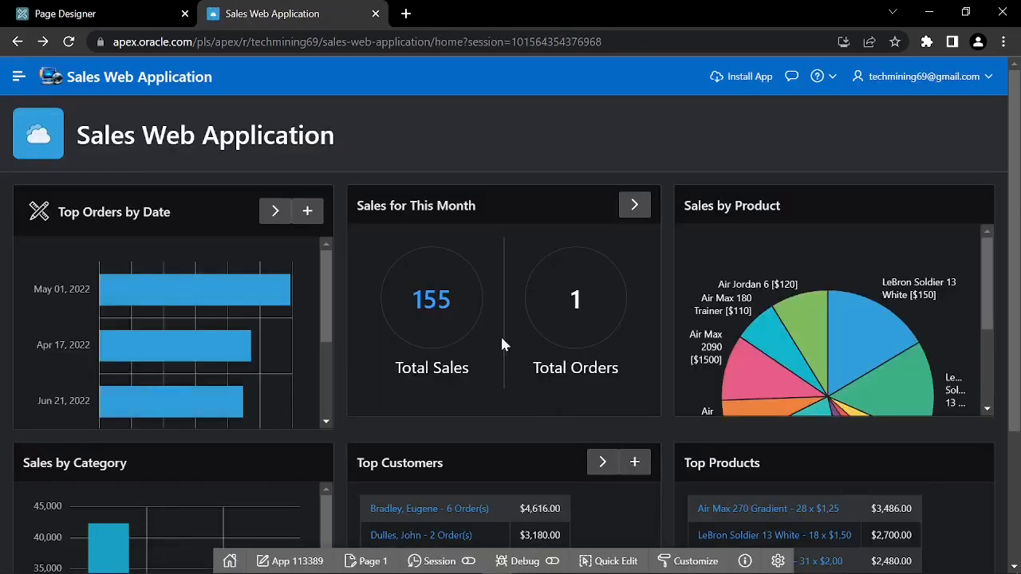
In Page Designer, create a button named VIEW_PRODUCTS in the Top Products region and place it in the Edit position
left_click(112, 14)
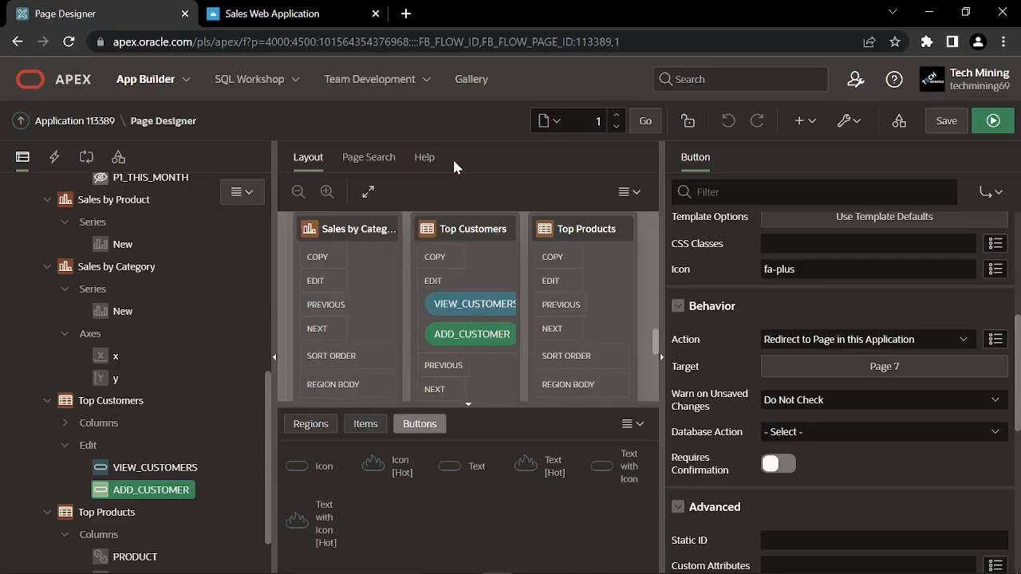
scroll(228, 359, "down", 1)
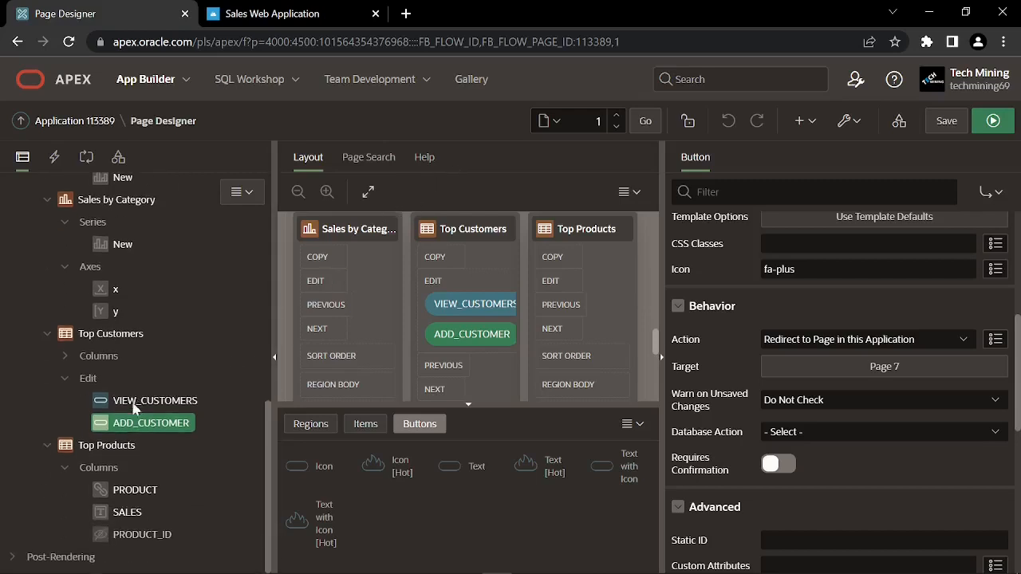
left_click(45, 337)
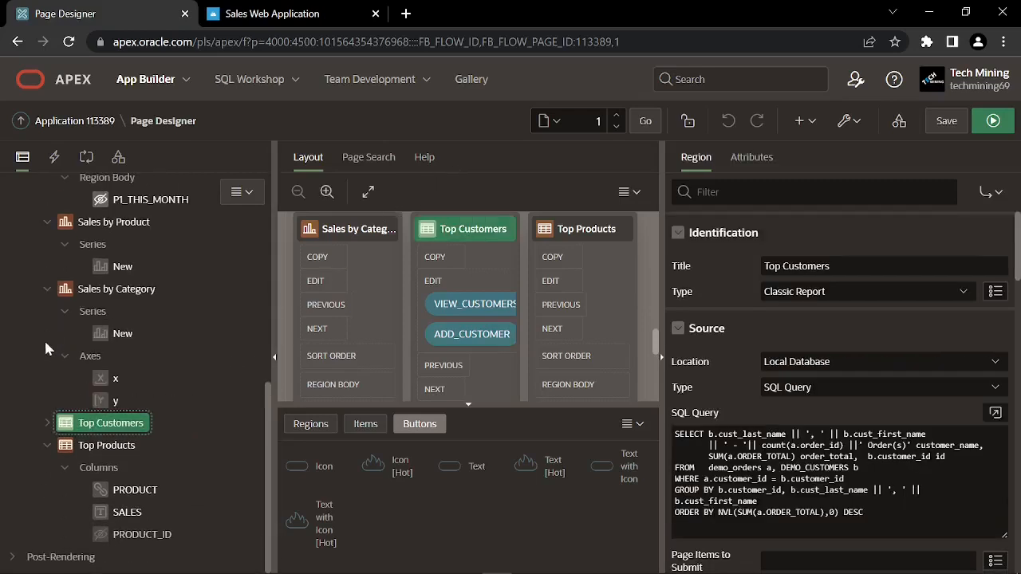
left_click(102, 447)
right_click(99, 447)
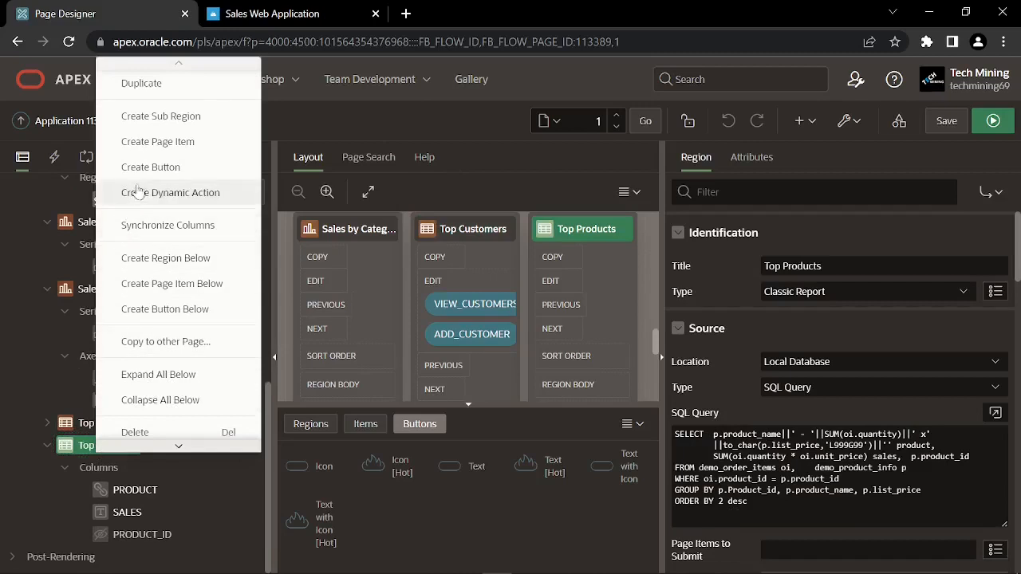
left_click(162, 166)
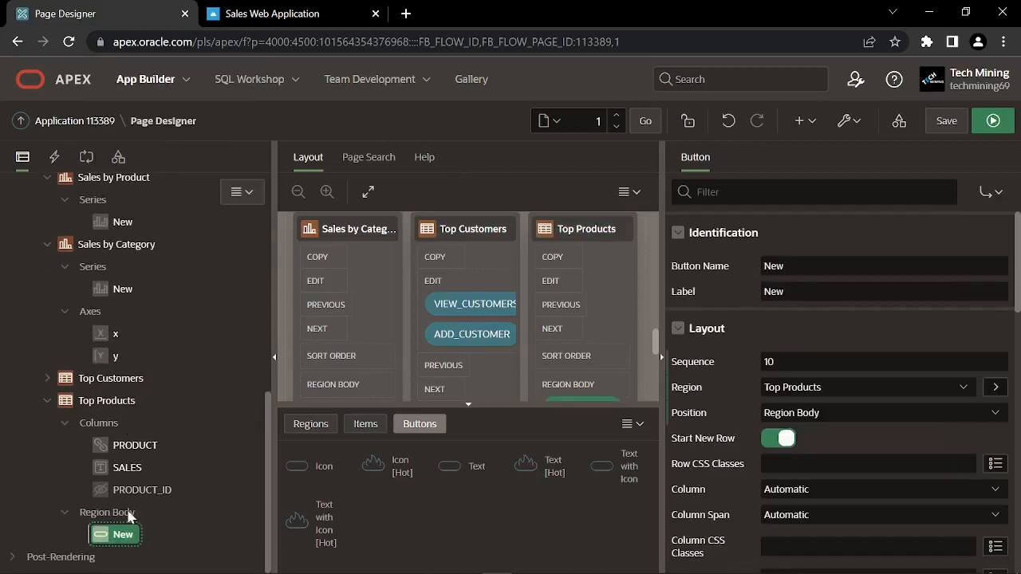
double_click(746, 267)
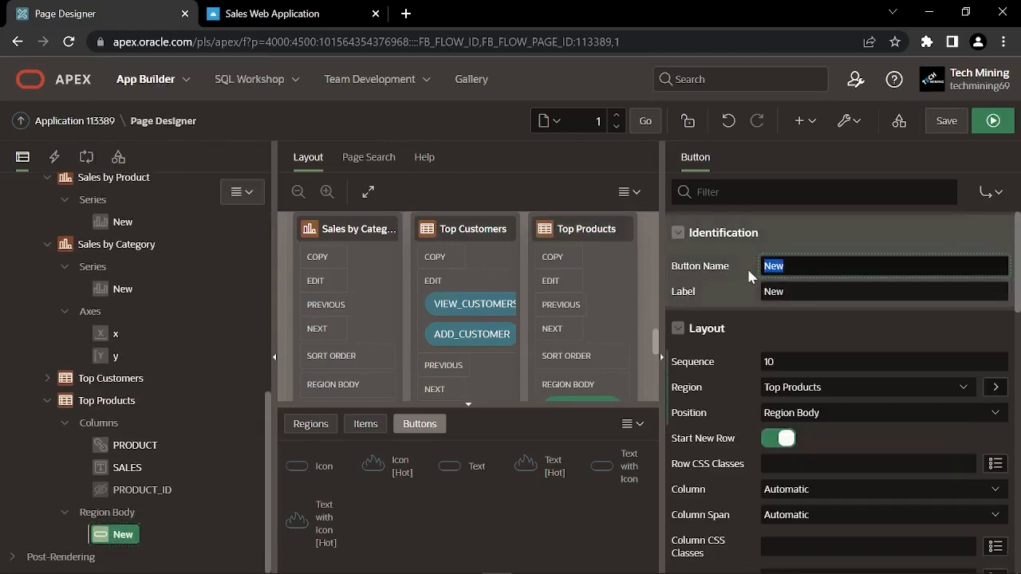
type("VIEW_PRODUCTS")
key("Tab")
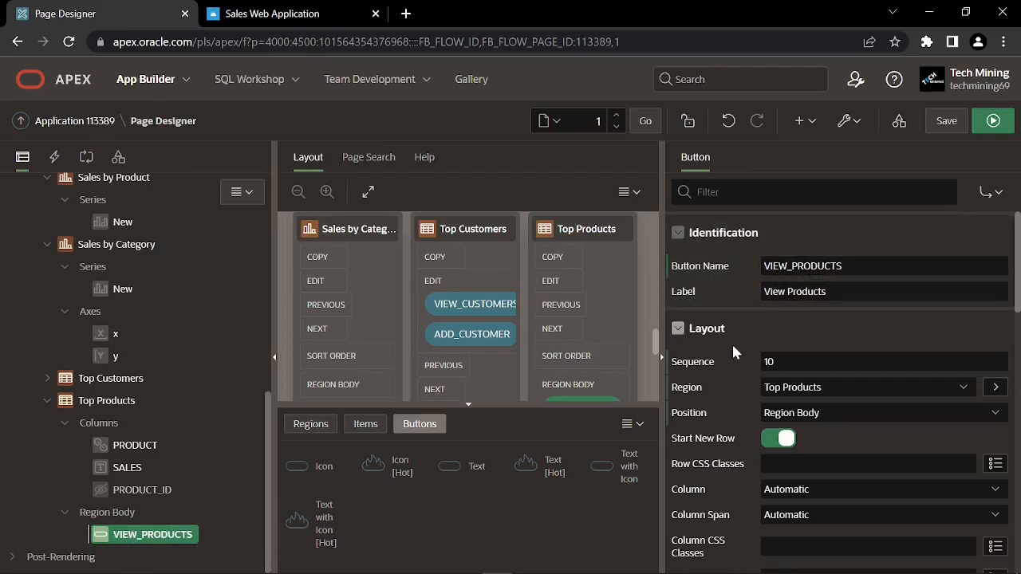
left_click(802, 413)
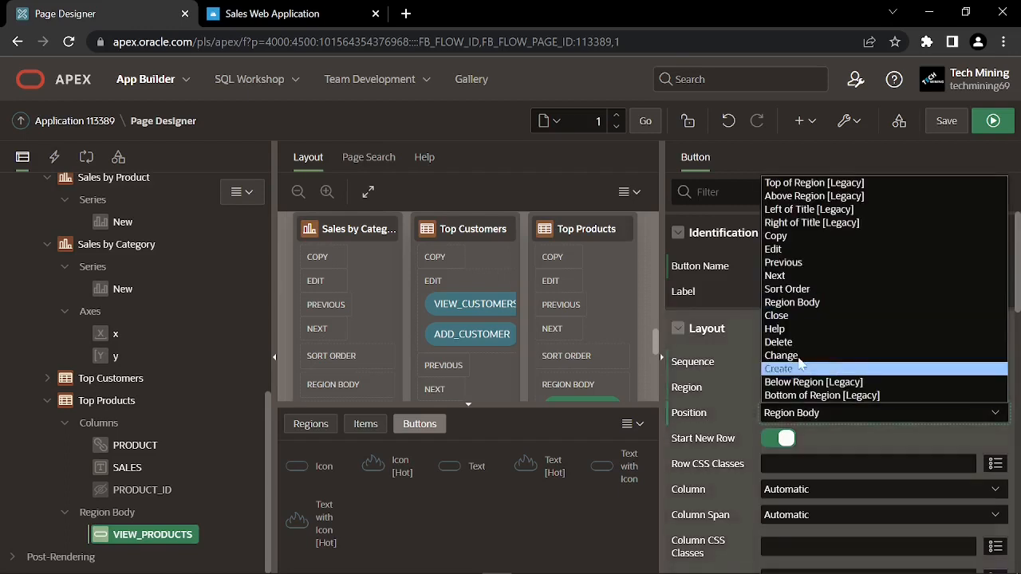
left_click(792, 252)
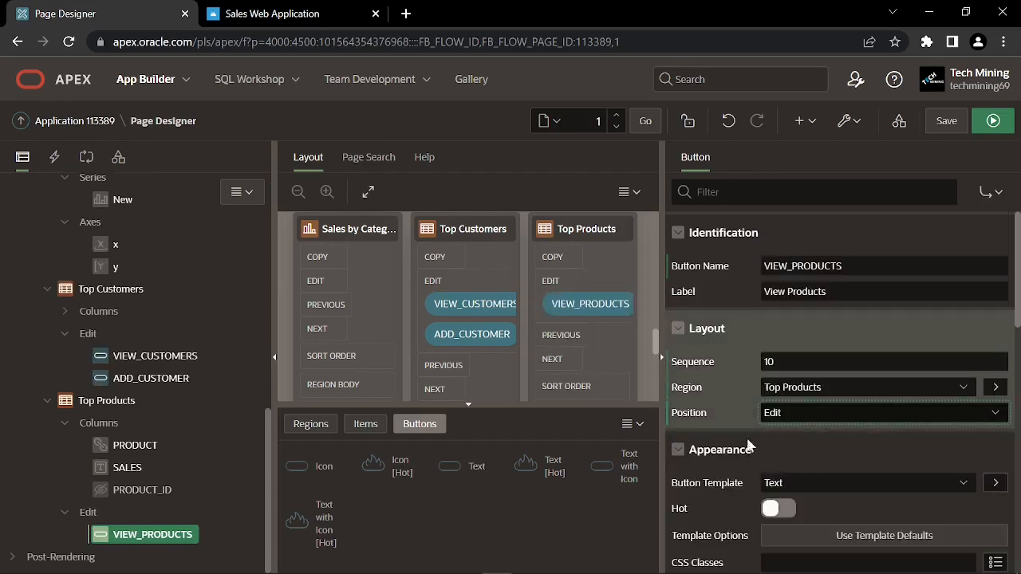
Set the VIEW_PRODUCTS button's template to Icon and assign it the fa-chevron-right icon
left_click(766, 483)
left_click(786, 495)
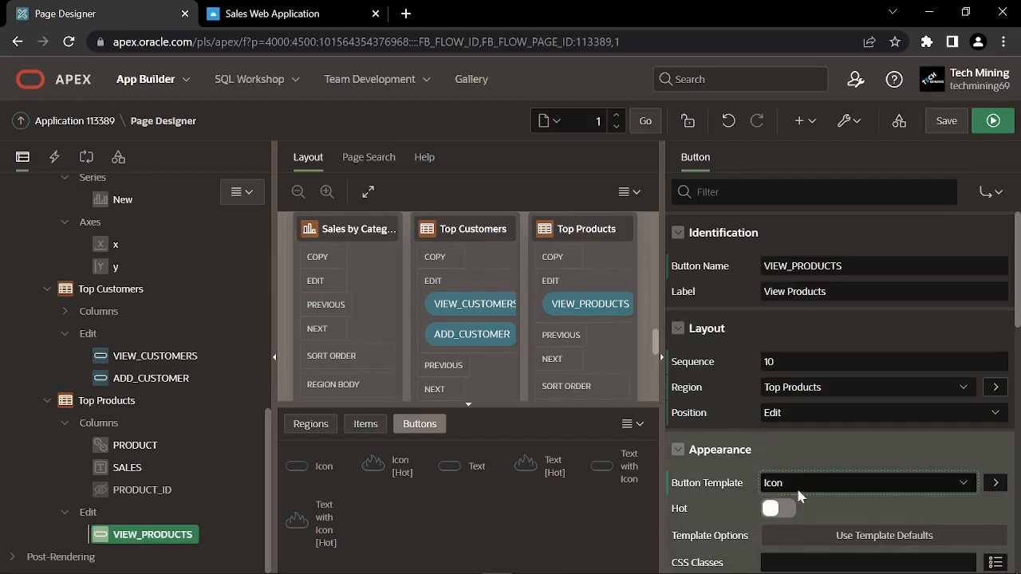
scroll(784, 495, "down", 2)
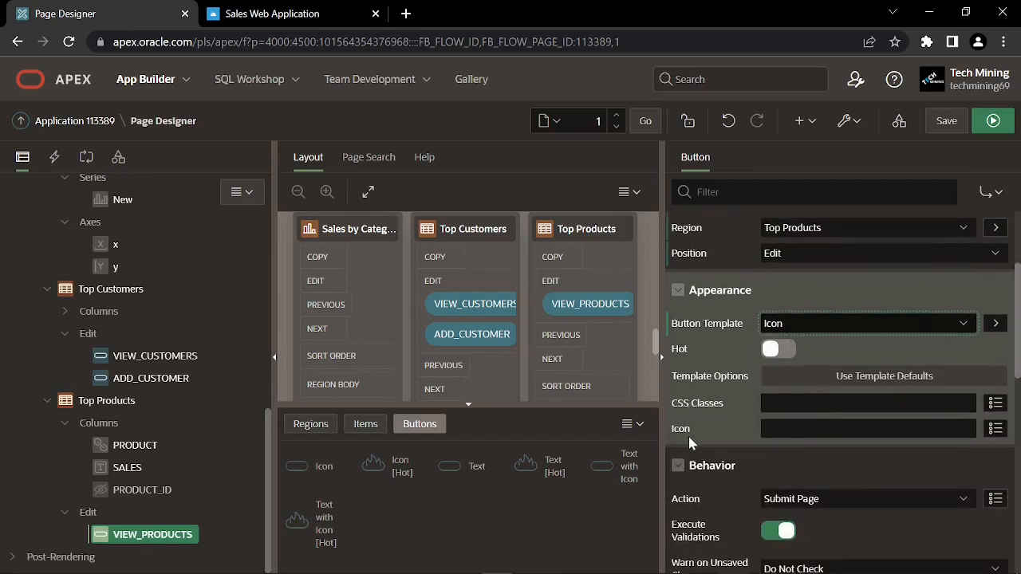
left_click(779, 430)
type("fa-chevron-right")
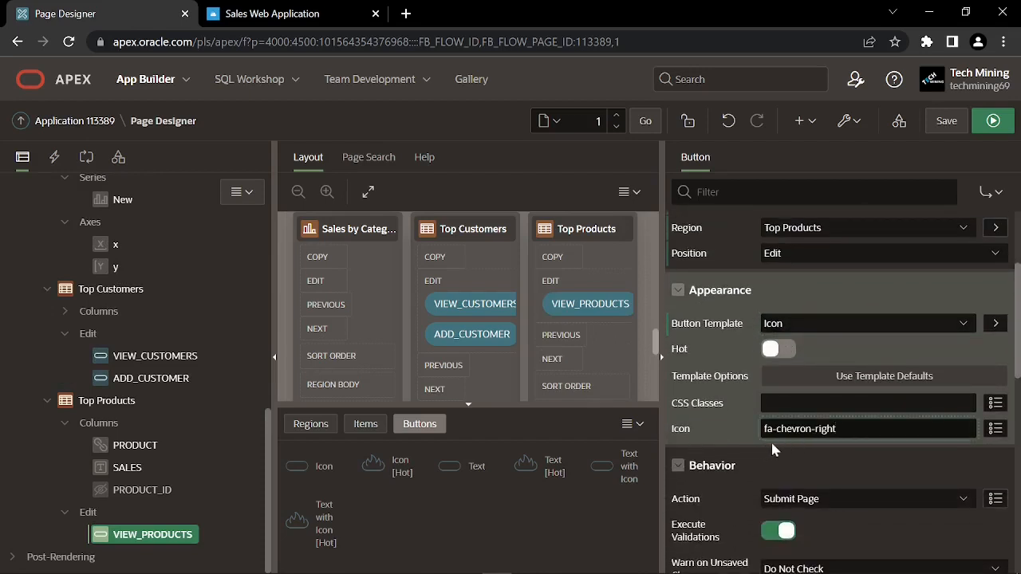
Make the VIEW_PRODUCTS button redirect to page 3 in this application
scroll(752, 419, "down", 1)
left_click(786, 419)
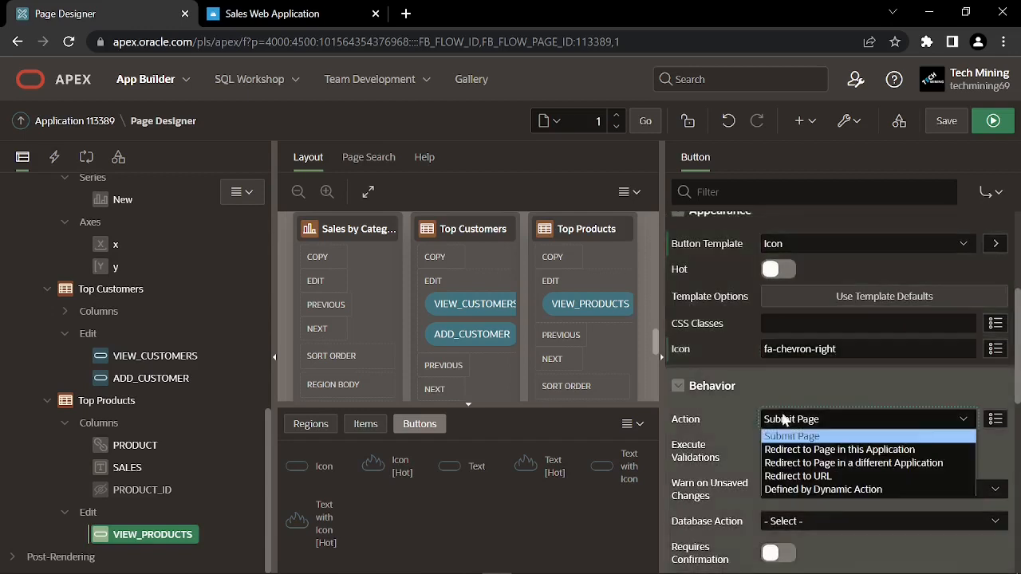
left_click(788, 450)
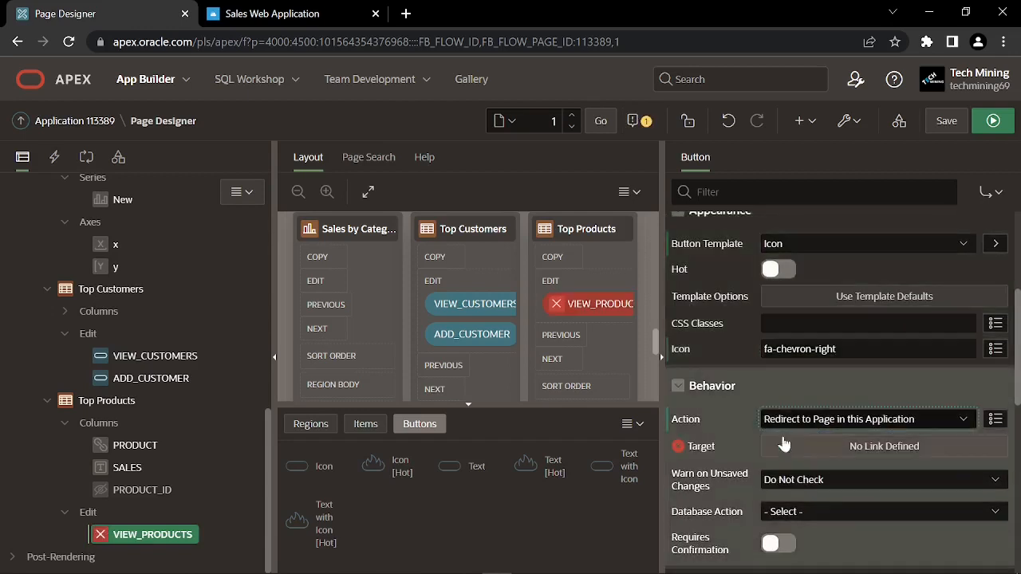
left_click(861, 446)
left_click(504, 233)
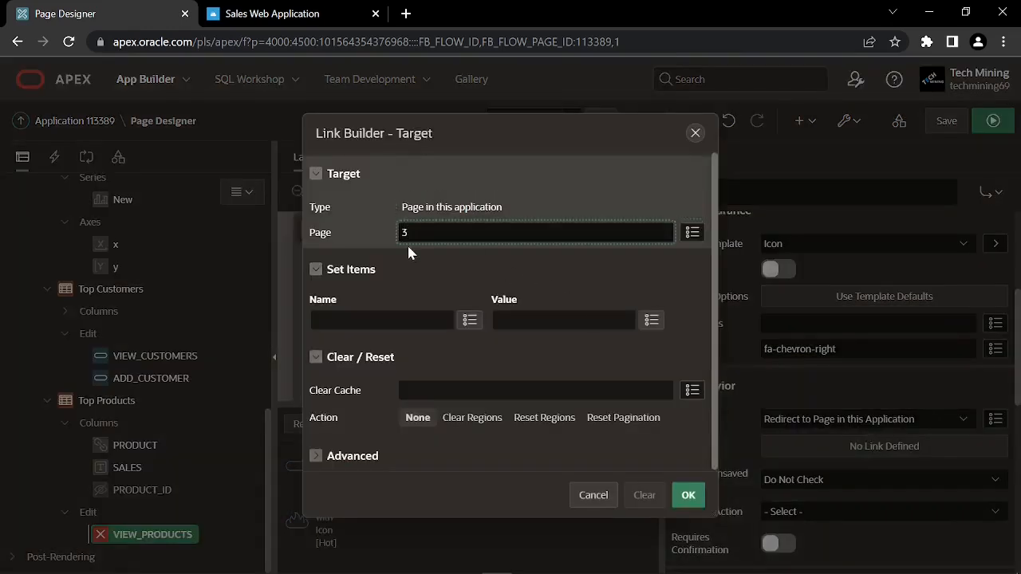
left_click(688, 496)
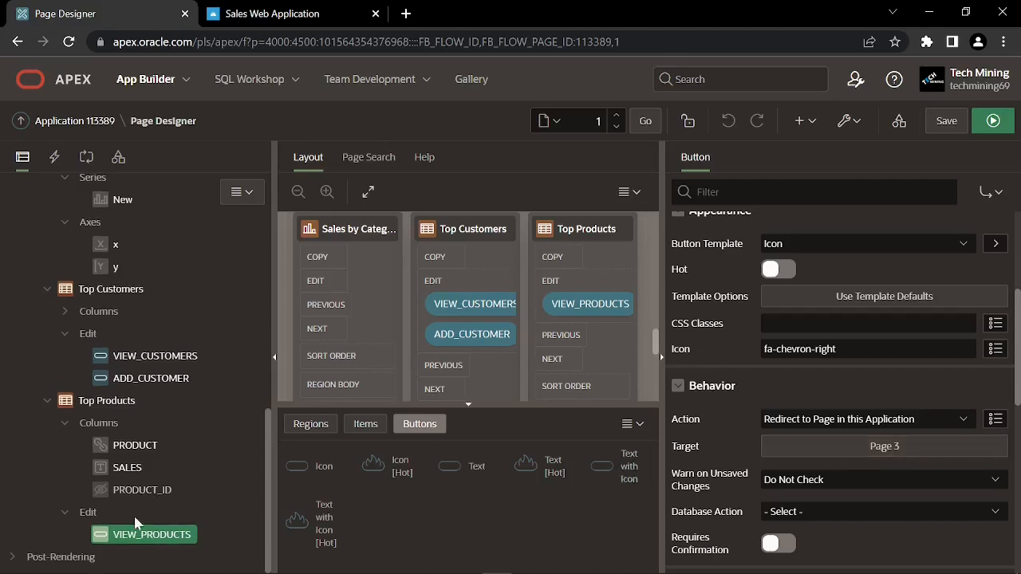
Create a second button named ADD_PRODUCT in the Edit position of the Top Products region
right_click(136, 527)
left_click(199, 390)
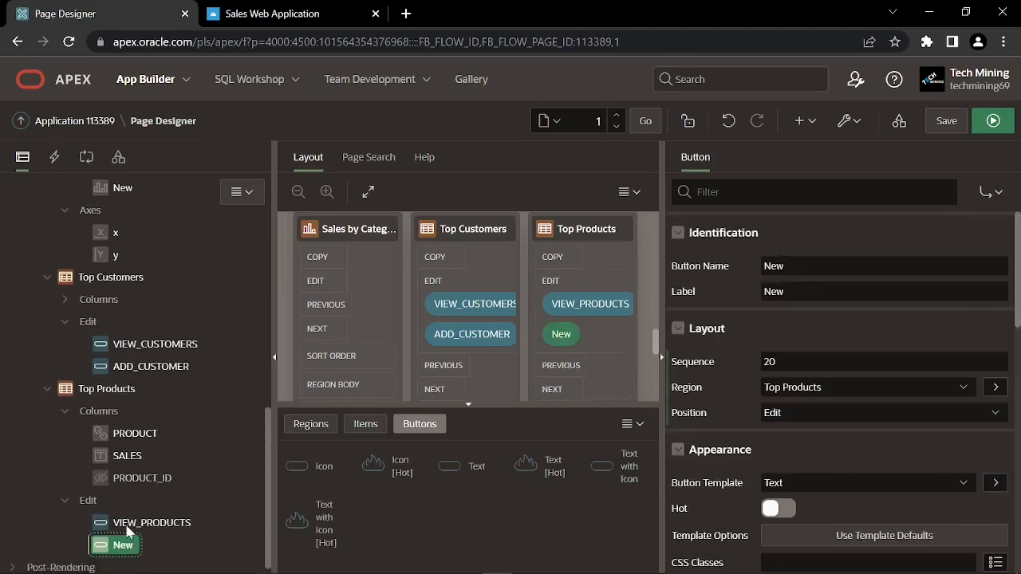
left_click(739, 275)
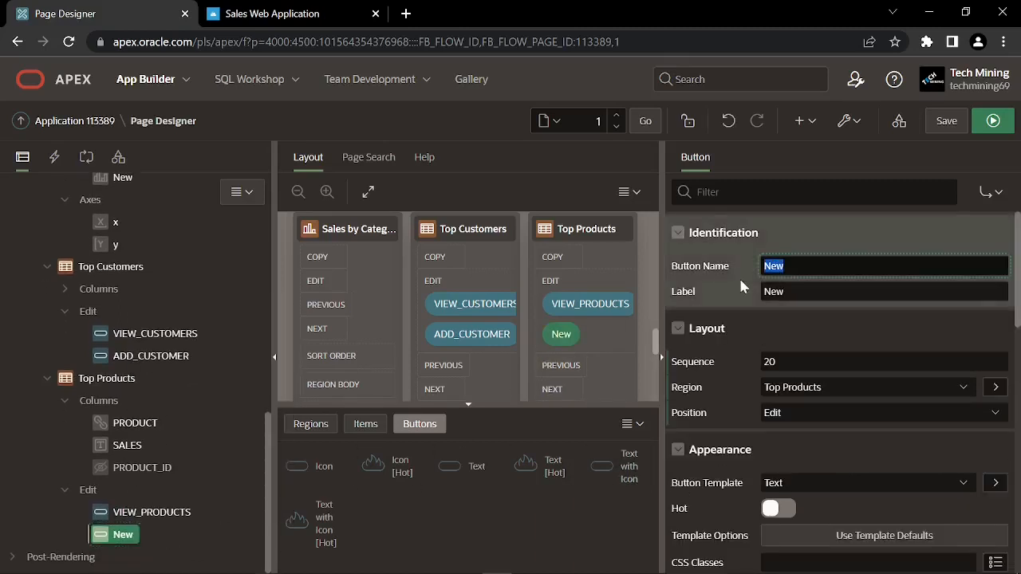
type("ADD_PRODUCT")
key("Return")
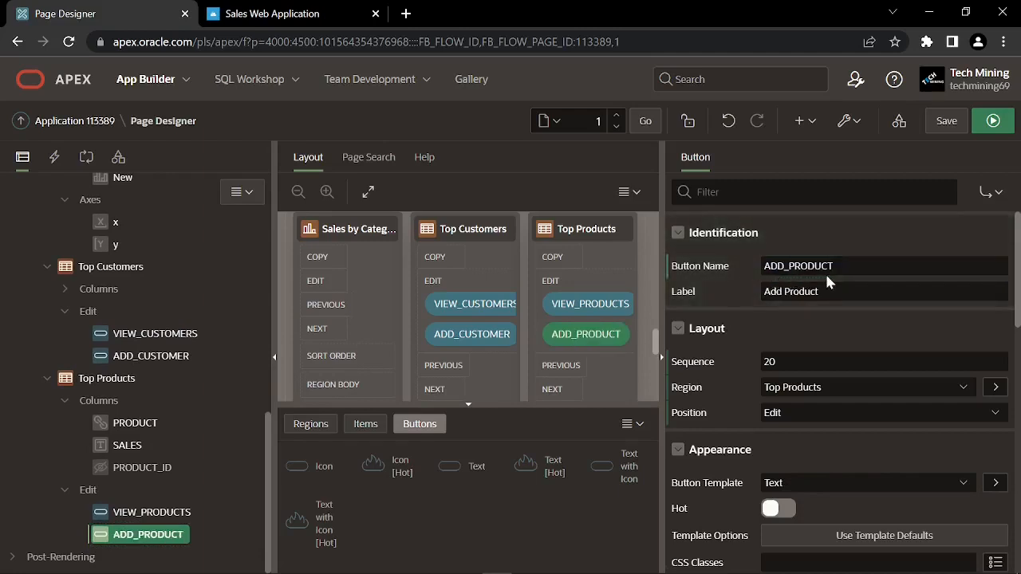
Set the ADD_PRODUCT button's template to Icon and assign it the fa-plus icon
scroll(742, 330, "down", 1)
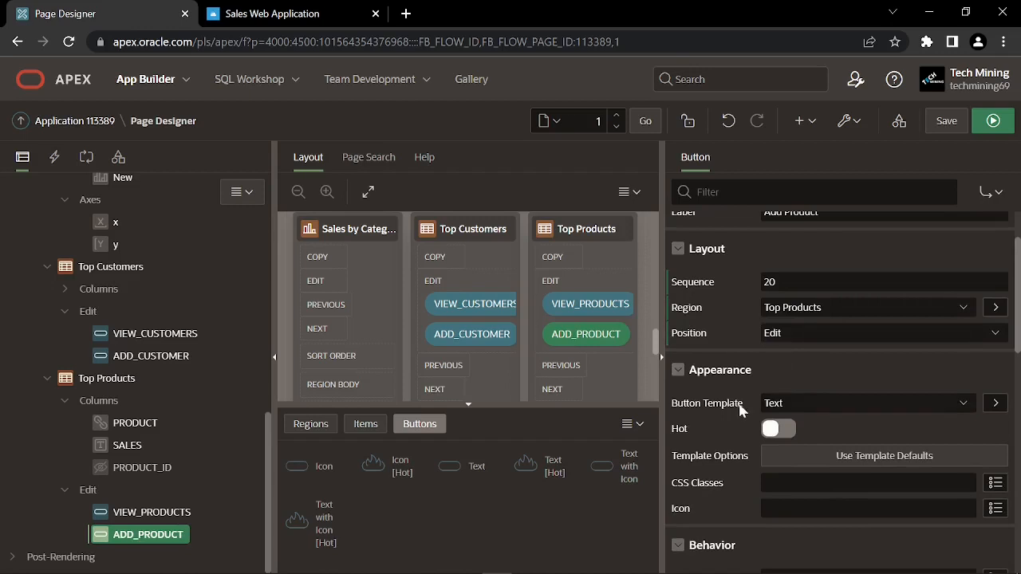
left_click(786, 402)
left_click(786, 415)
scroll(758, 417, "down", 1)
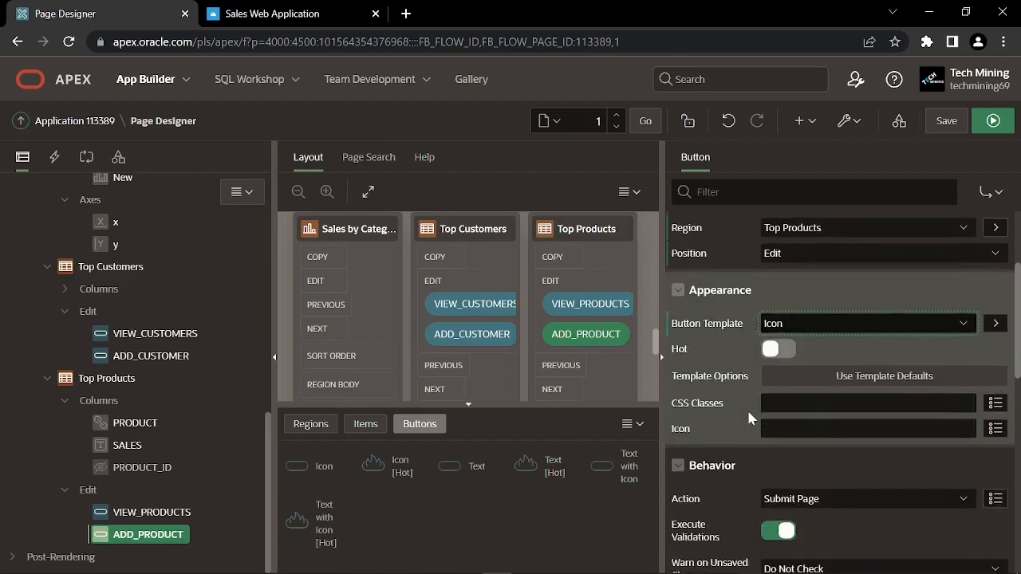
left_click(868, 430)
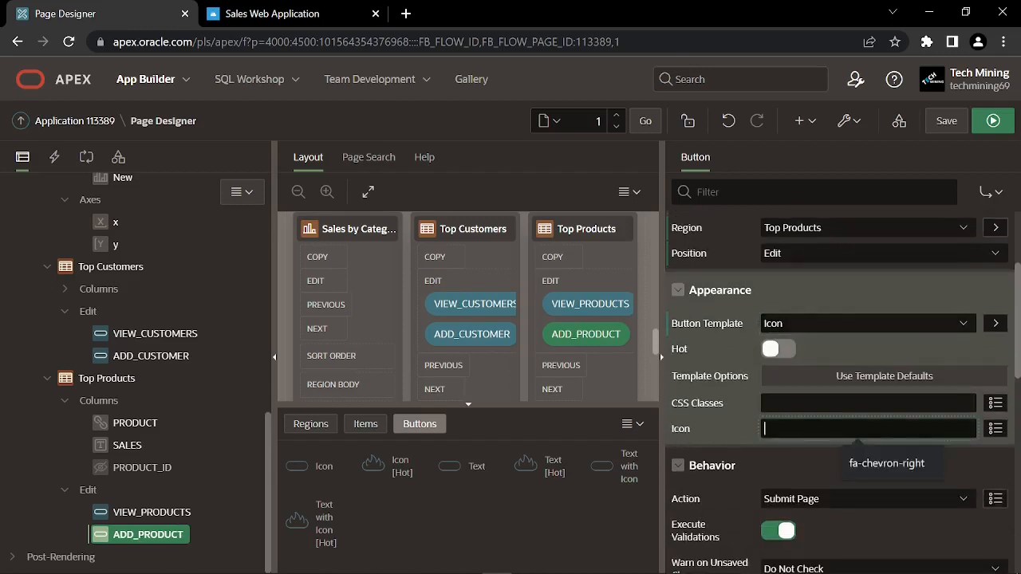
type("fa-plus")
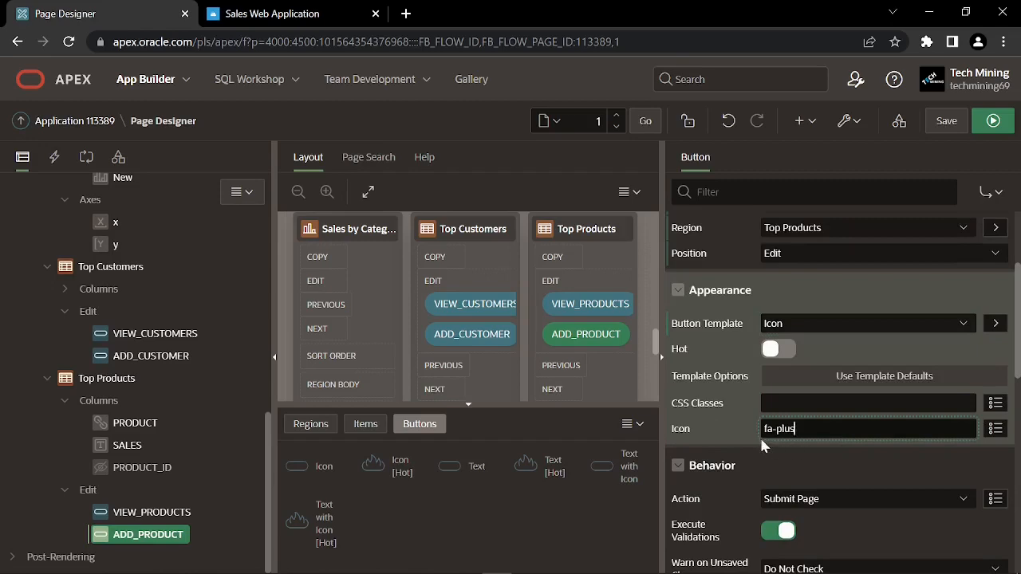
Make the ADD_PRODUCT button redirect to page 6 in this application and clear the cache for page 6
scroll(754, 427, "down", 2)
left_click(781, 343)
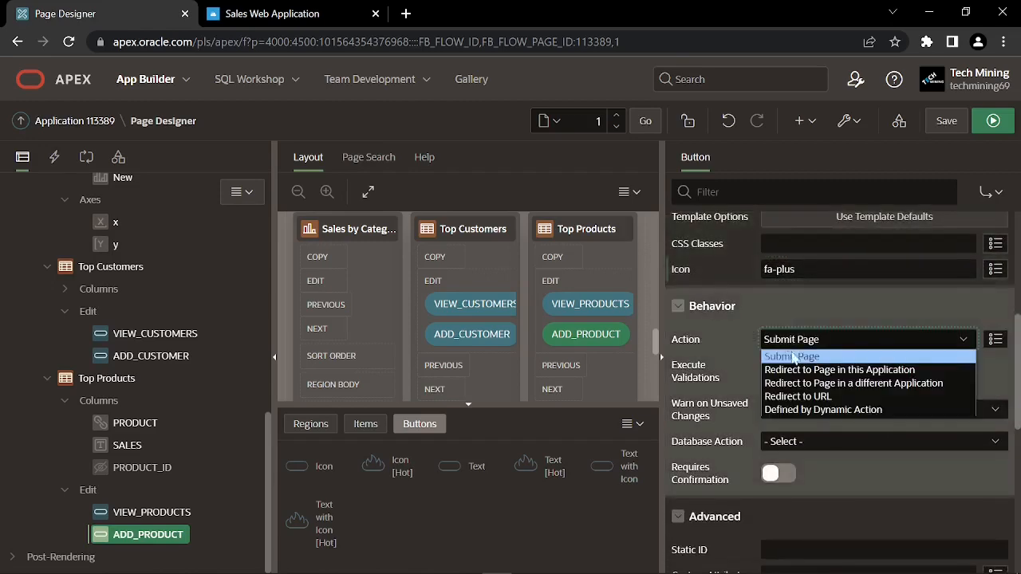
left_click(798, 368)
left_click(818, 368)
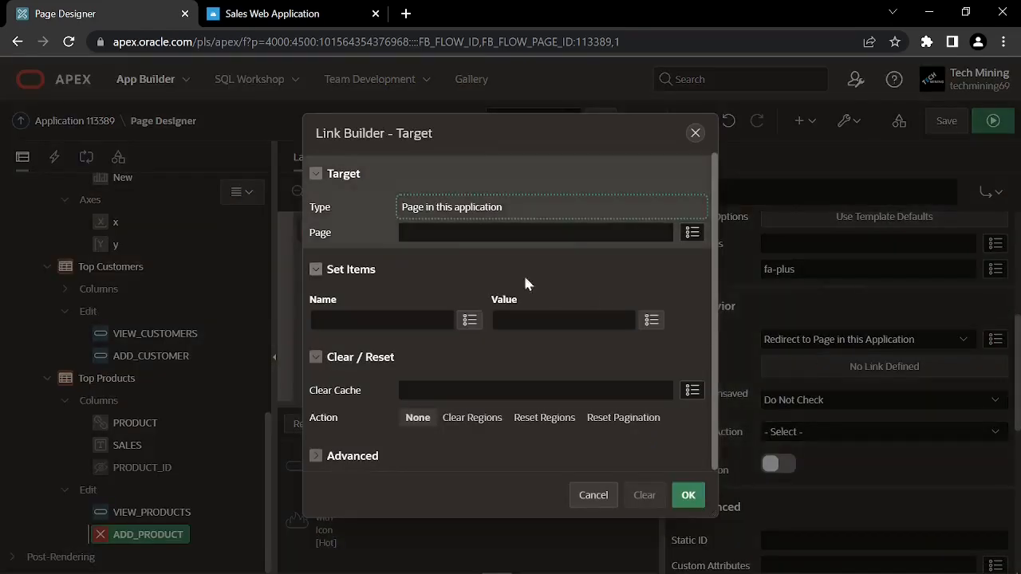
left_click(411, 233)
type("6")
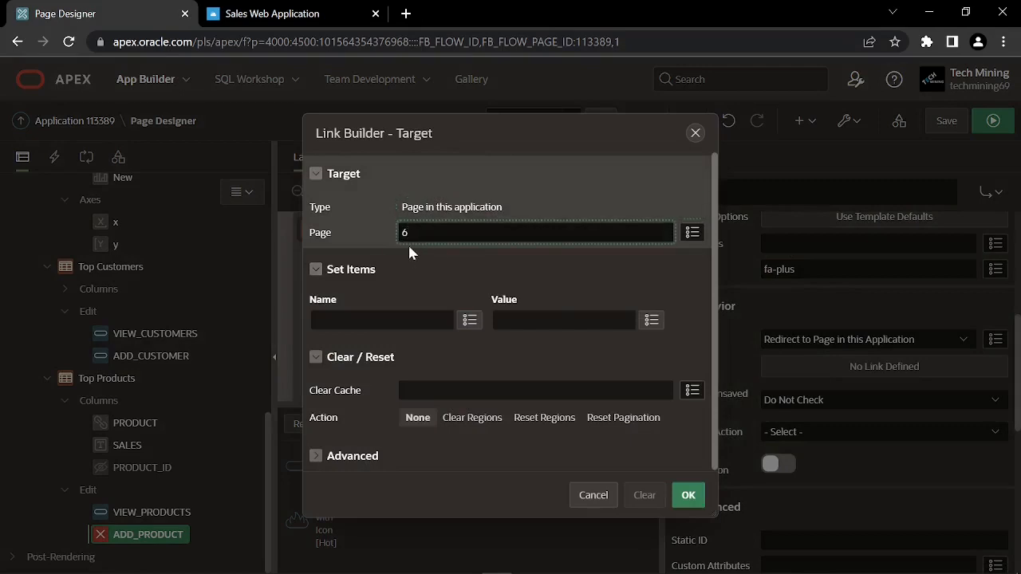
left_click(411, 390)
type("6")
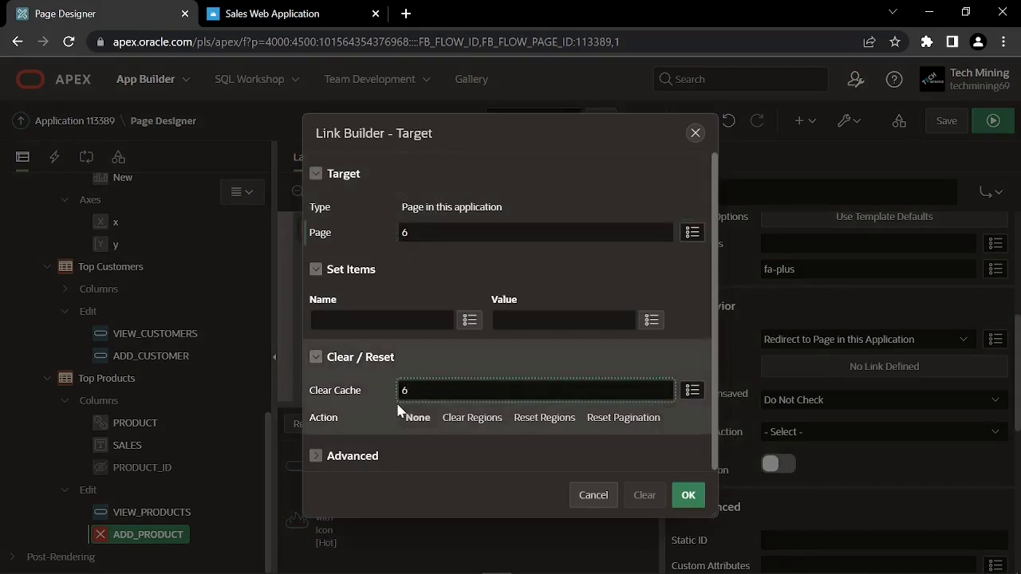
left_click(417, 409)
left_click(688, 496)
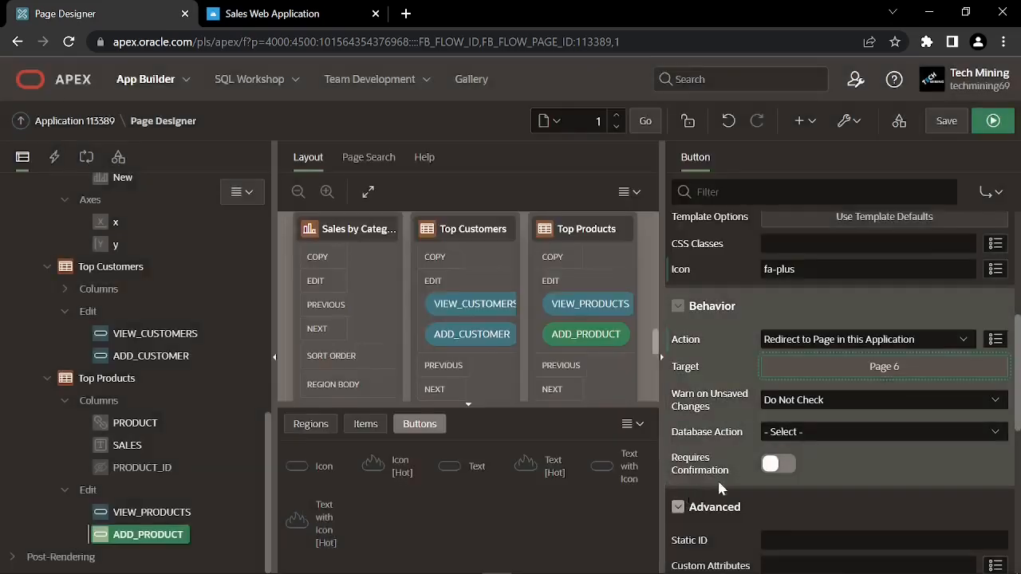
Save and run the home page and test the chevron and plus buttons in the Top Products region
left_click(992, 126)
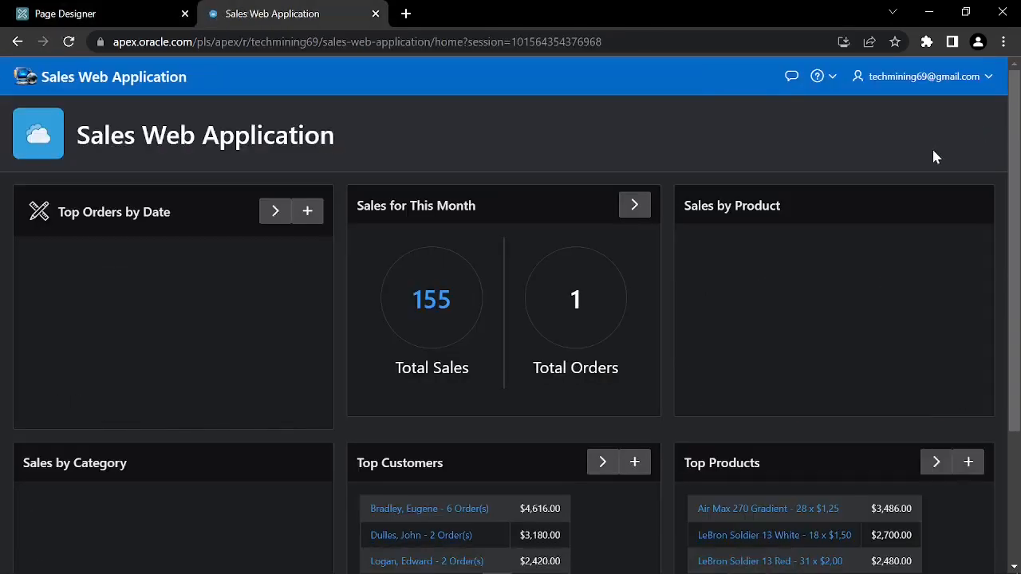
scroll(874, 451, "down", 1)
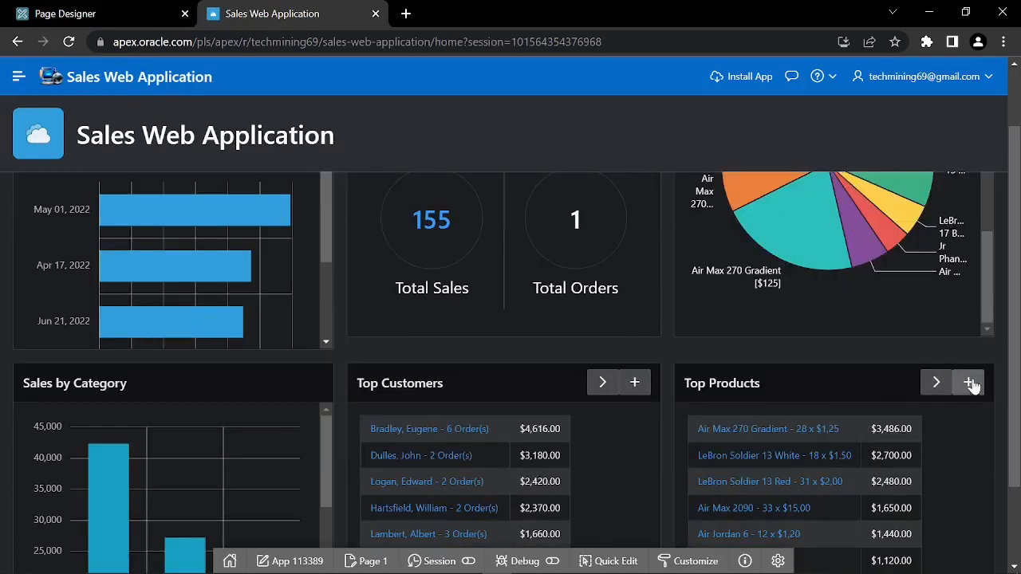
left_click(925, 386)
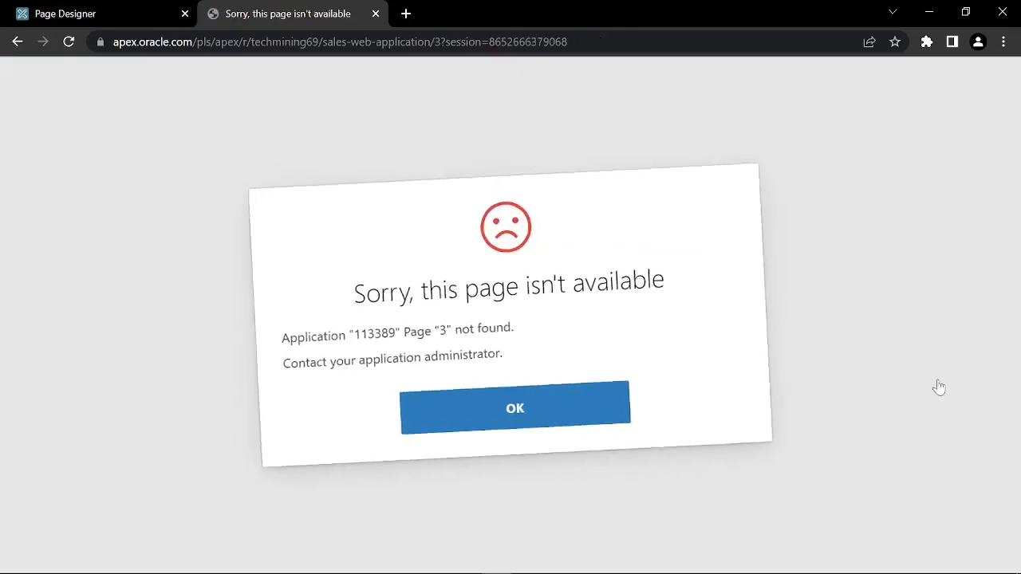
left_click(527, 424)
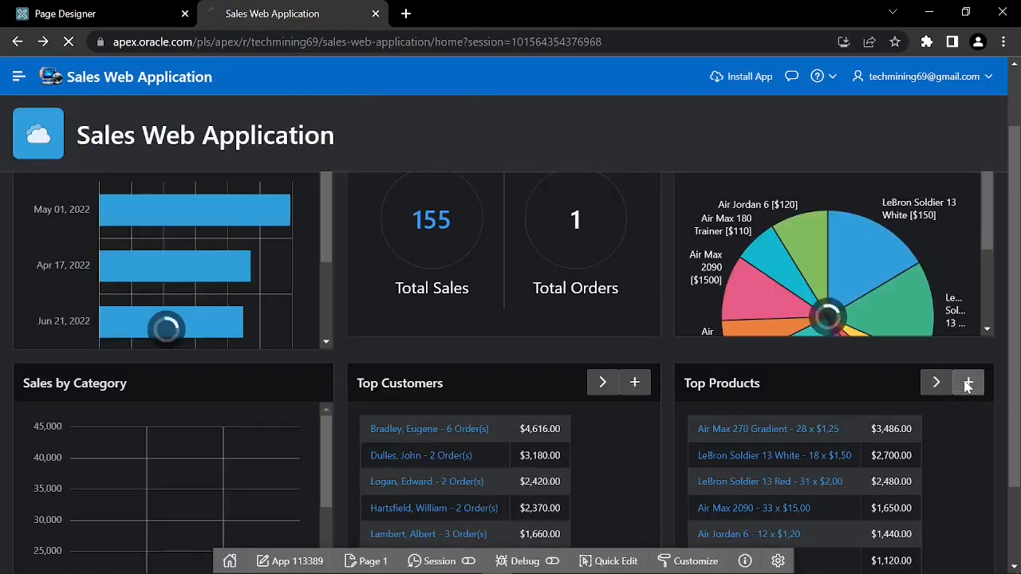
left_click(964, 386)
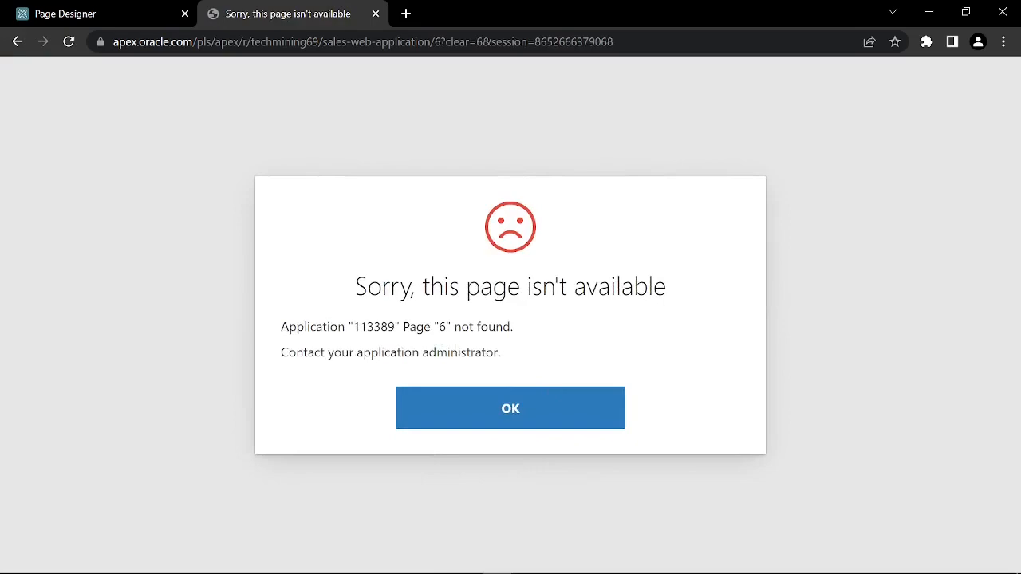
left_click(514, 409)
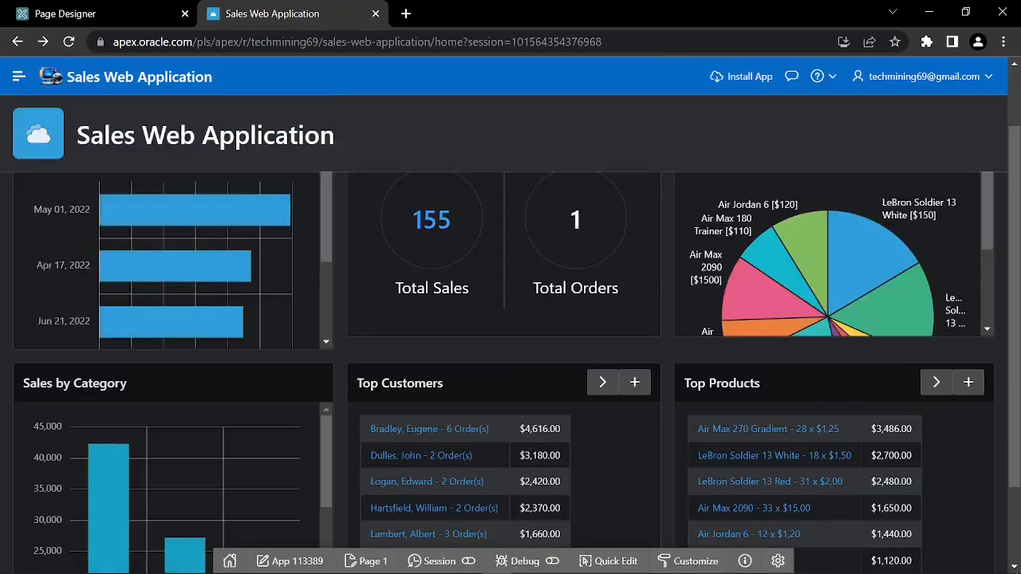
Upload AppCss.css from the part 4 folder as a new static application file in the application's Shared Components
left_click(112, 14)
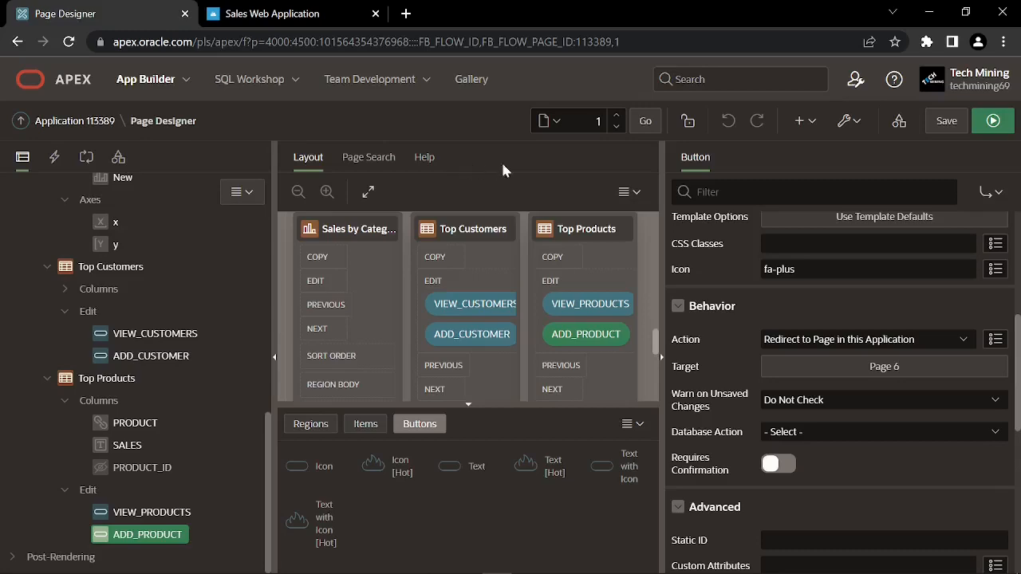
left_click(900, 122)
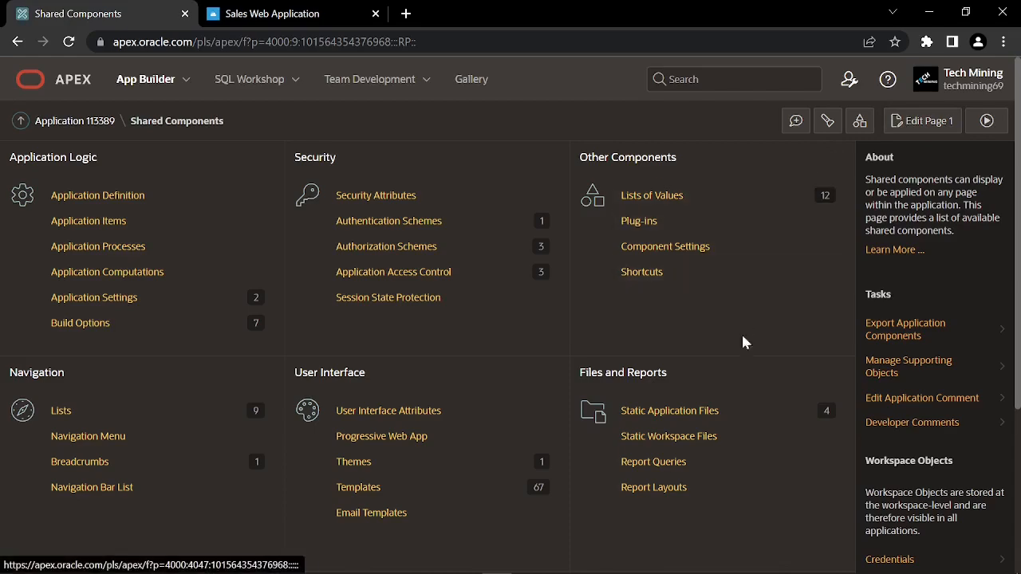
left_click(658, 414)
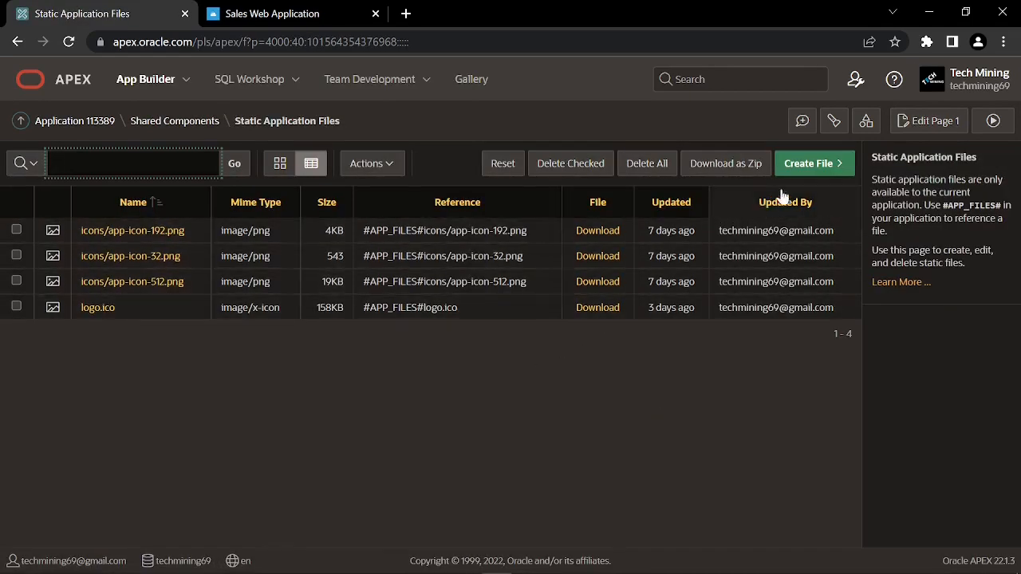
left_click(806, 165)
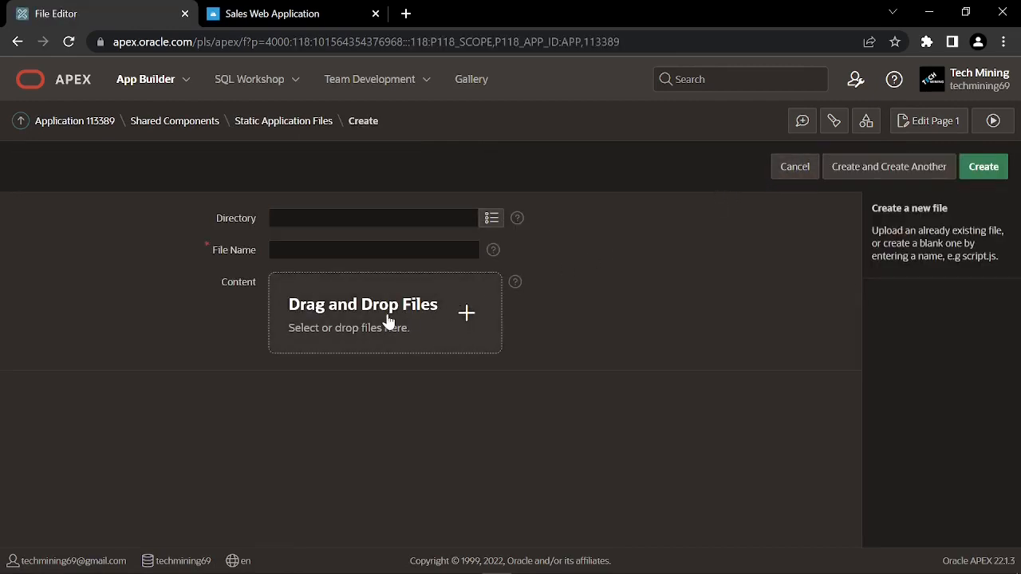
left_click(452, 322)
left_click(367, 240)
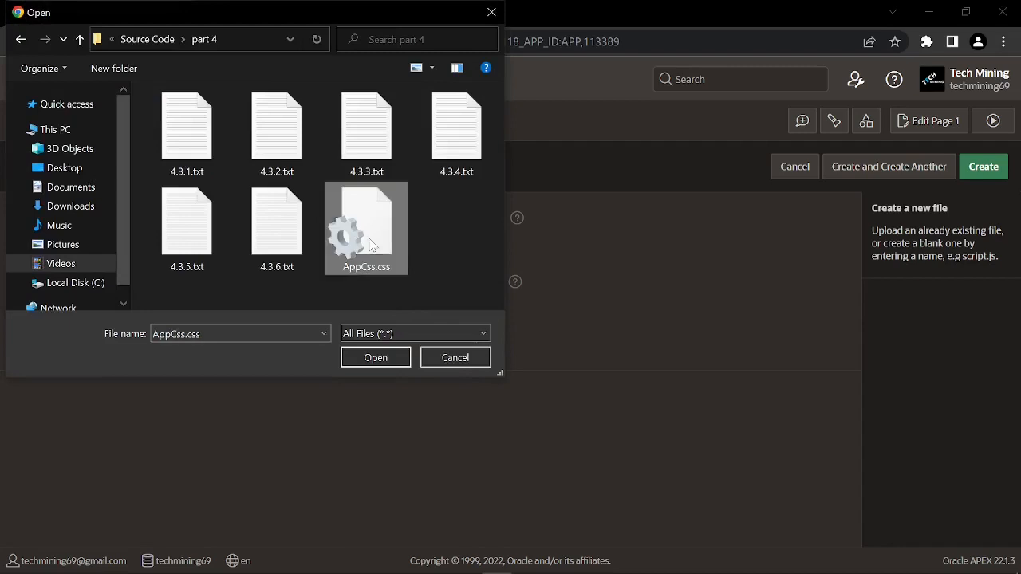
left_click(375, 357)
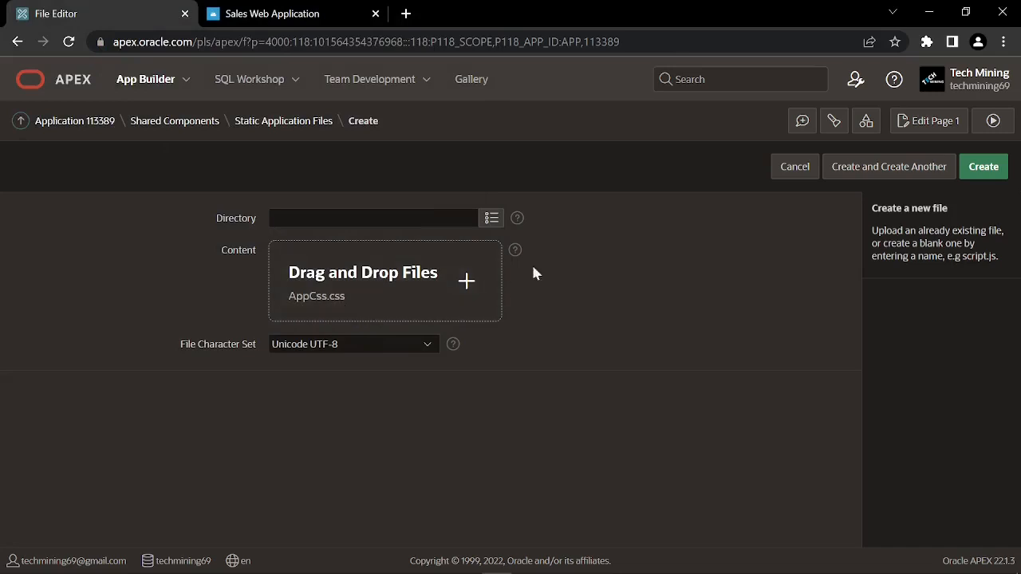
left_click(985, 170)
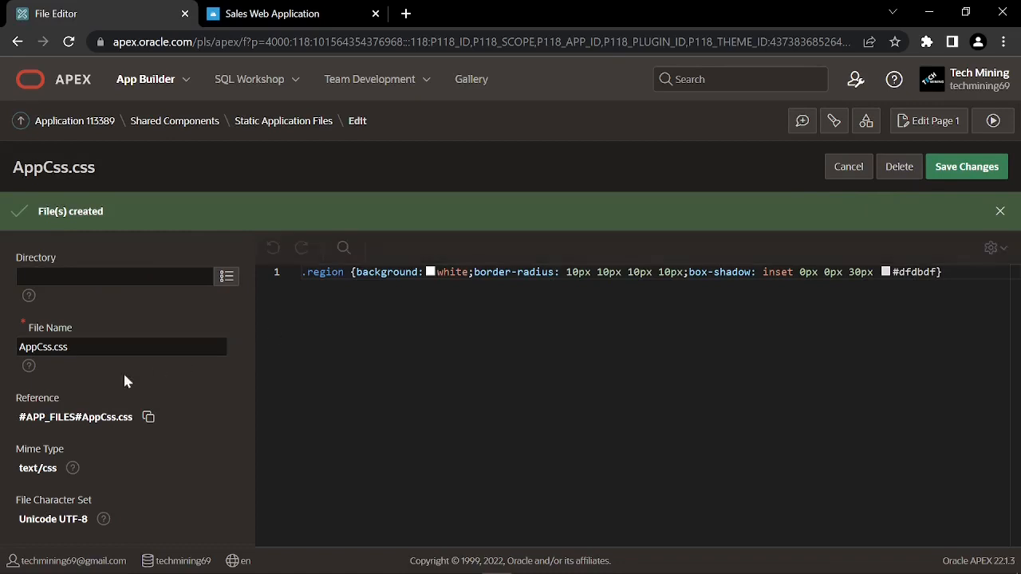
Copy the AppCss.css reference, add #APP_FILES#AppCss.css to the application's User Interface CSS file URLs, and apply the changes
left_click(148, 419)
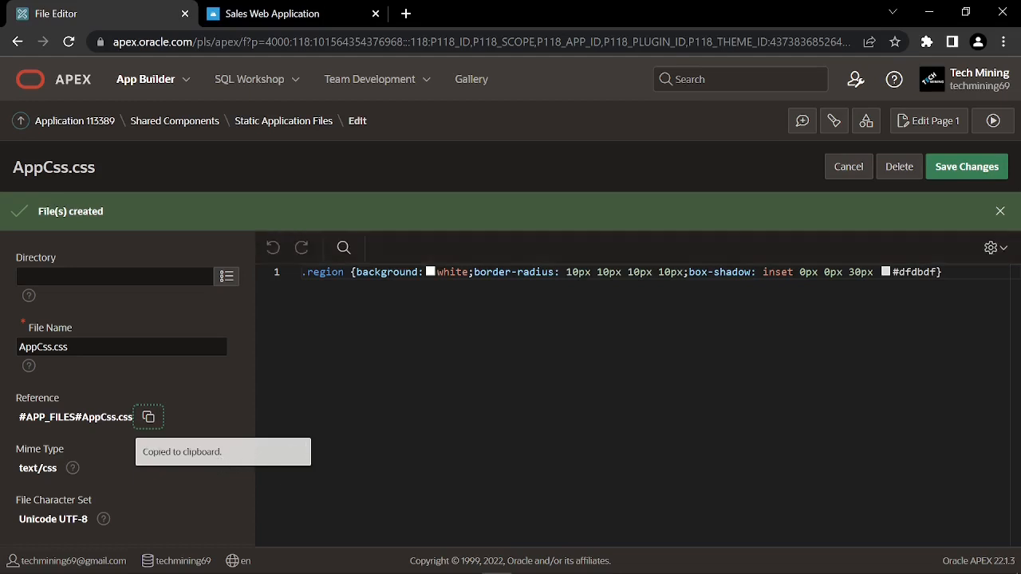
left_click(179, 130)
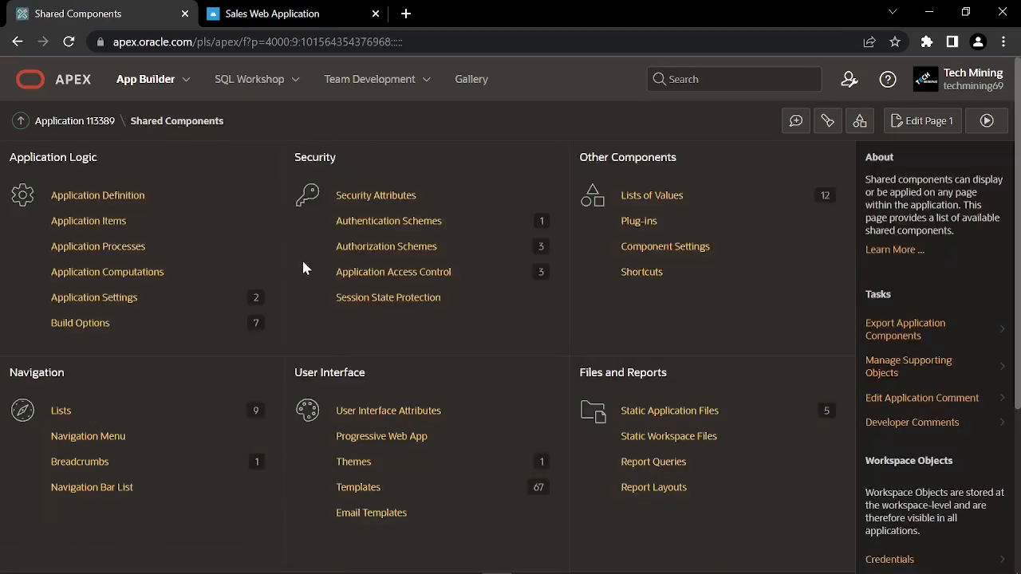
left_click(390, 413)
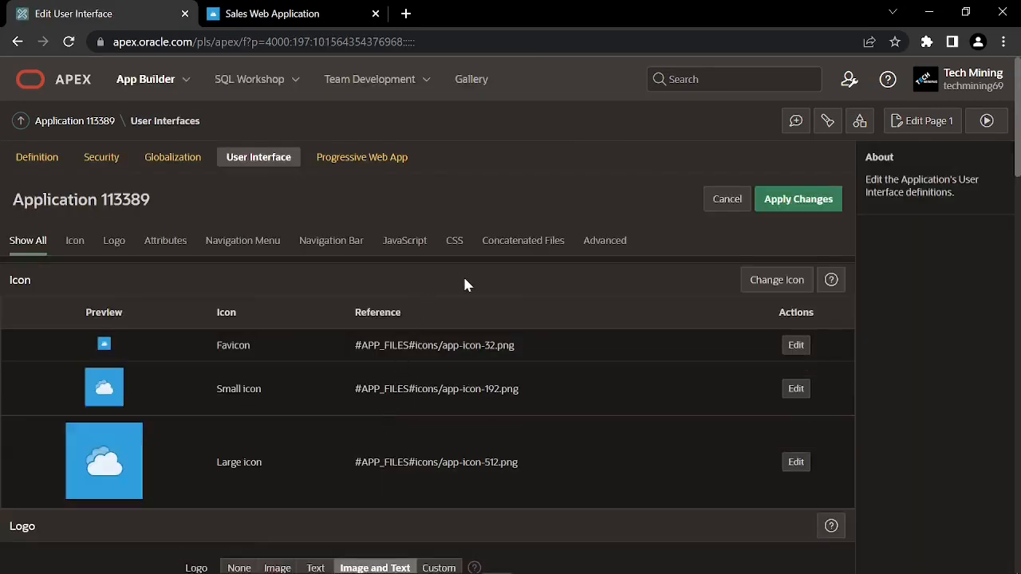
left_click(453, 244)
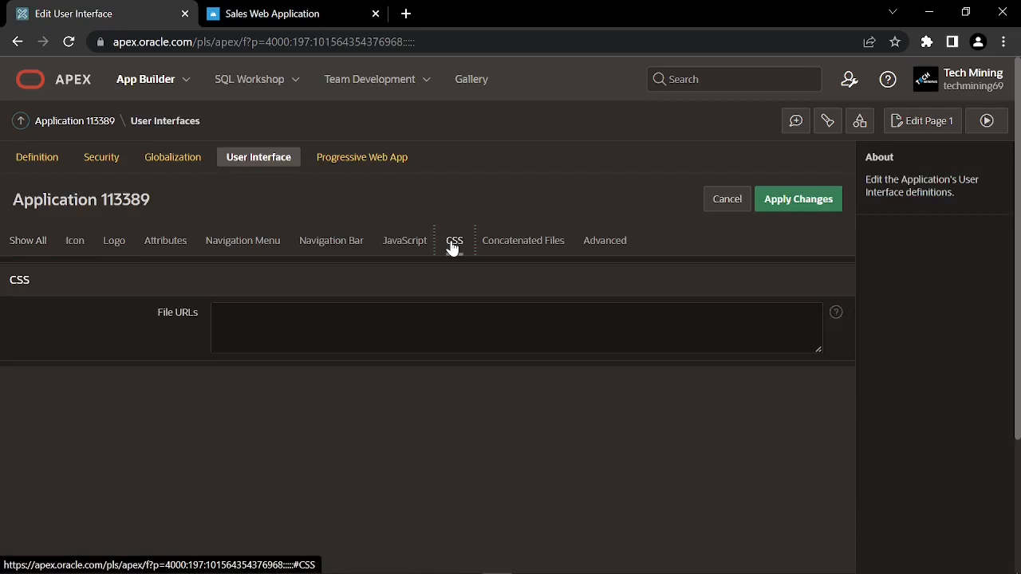
scroll(451, 246, "down", 1)
left_click(448, 217)
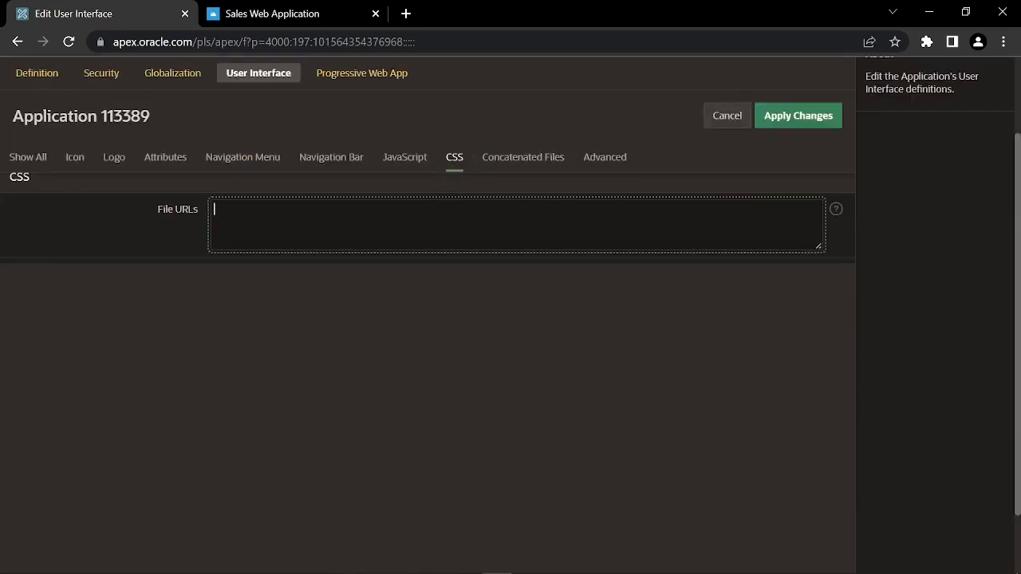
key("ctrl+v")
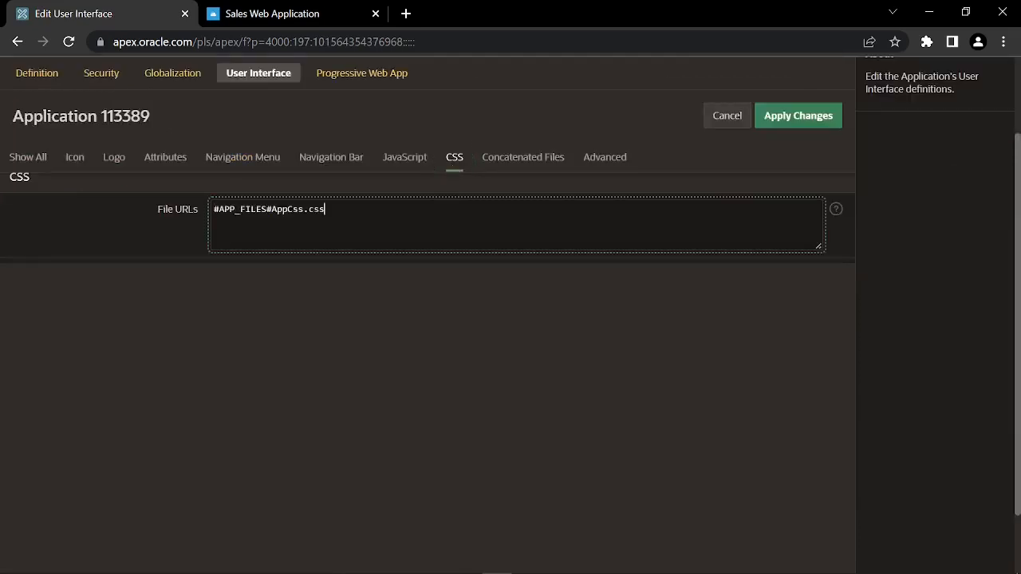
left_click(200, 235)
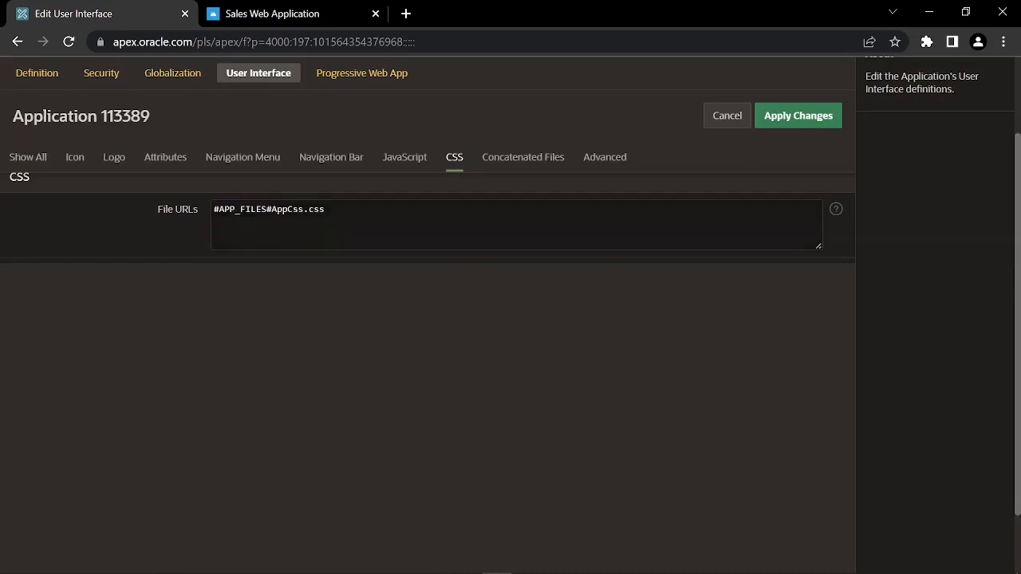
scroll(800, 125, "up", 1)
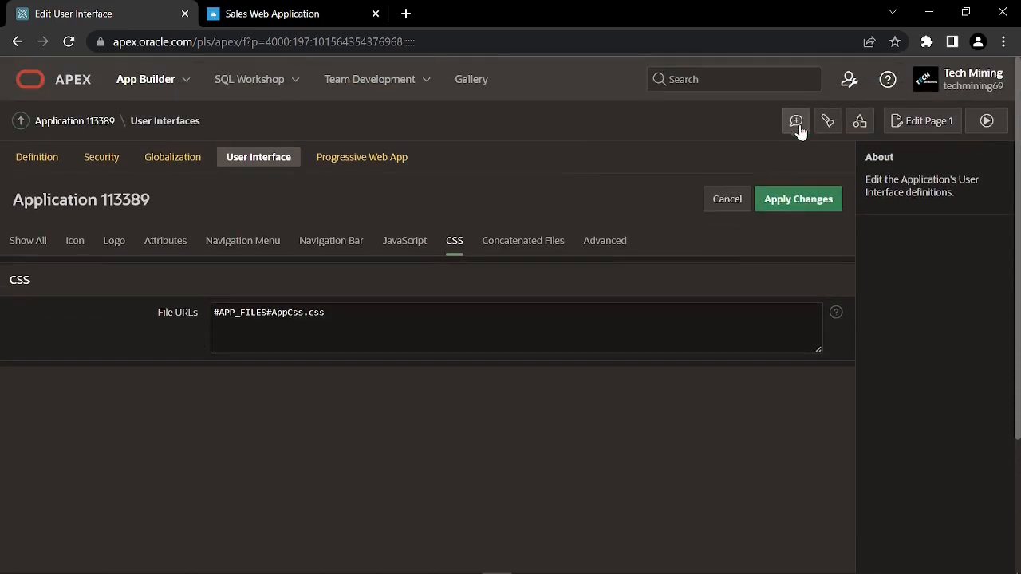
left_click(790, 209)
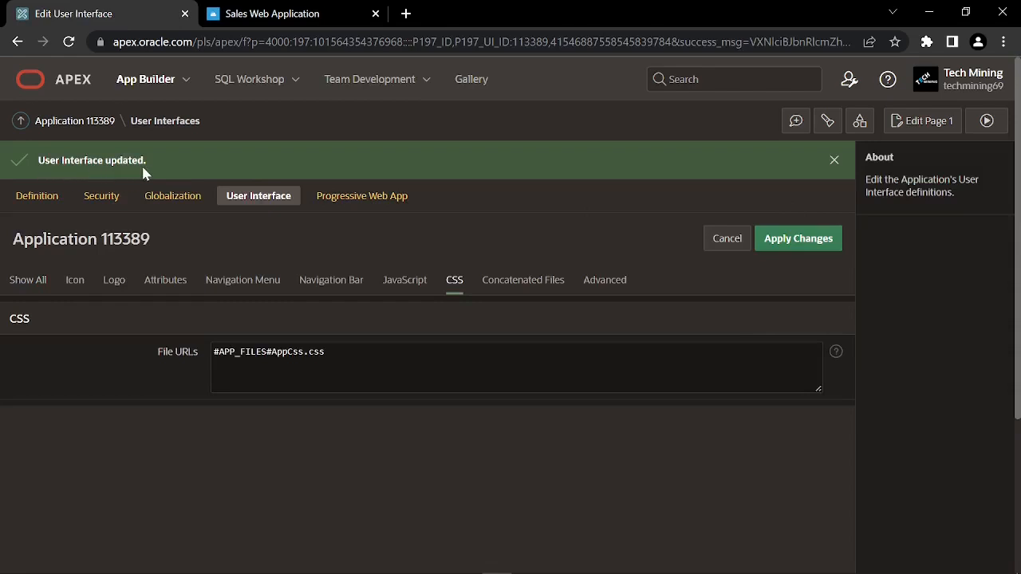
left_click(834, 160)
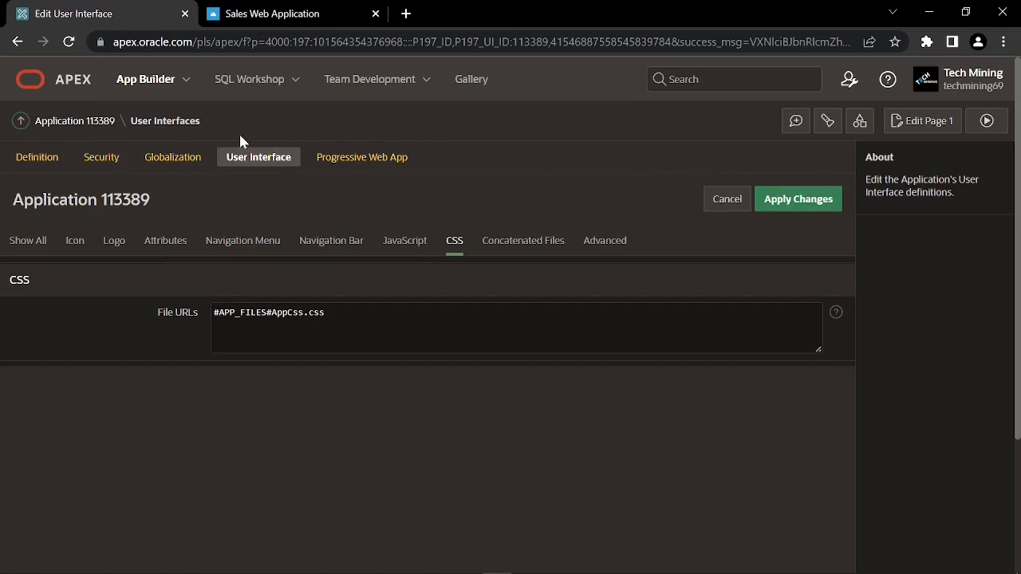
Open page 1, Sales Web Application, in Page Designer and collapse all six regions under Body in the component tree
left_click(94, 125)
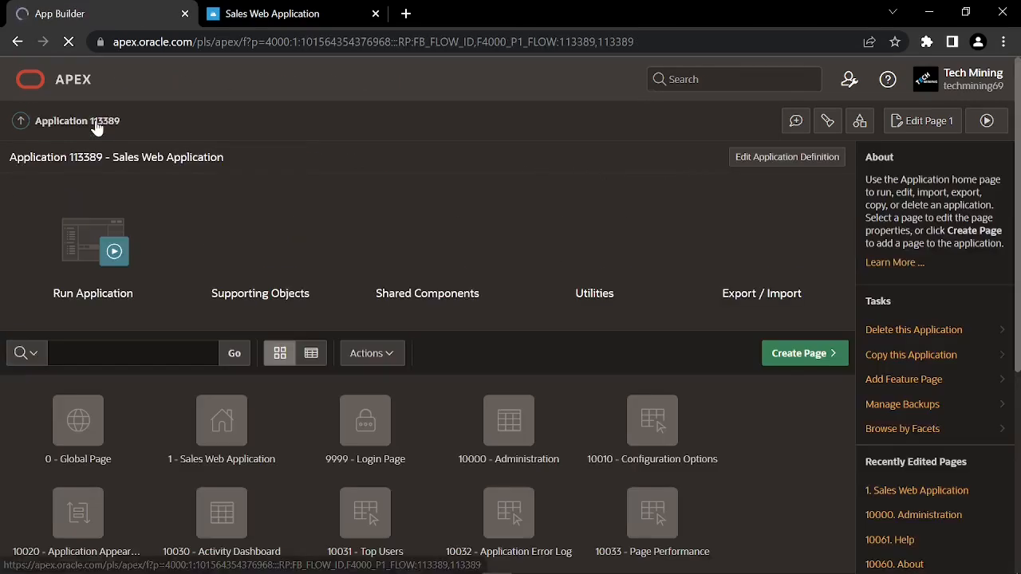
left_click(220, 424)
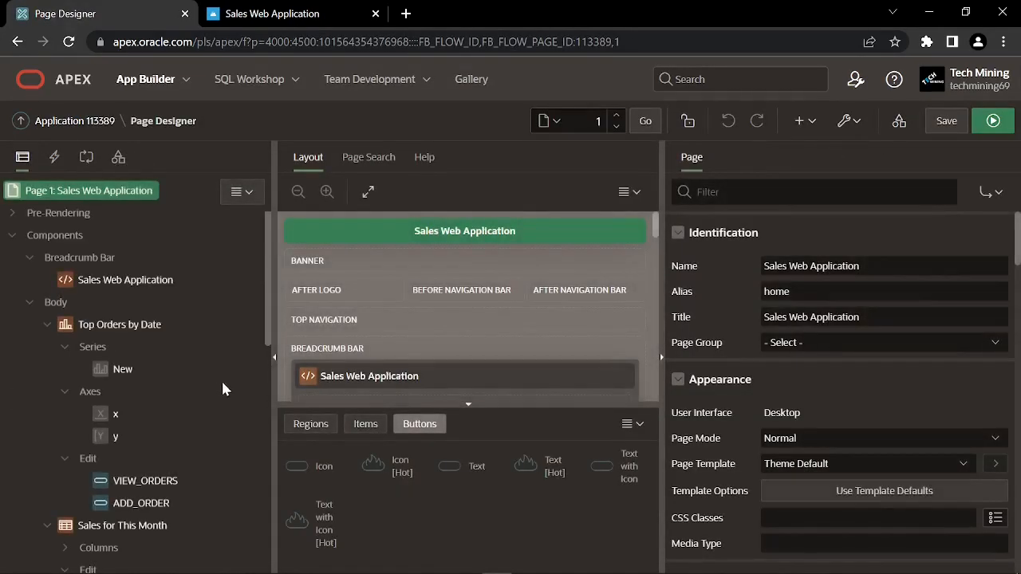
left_click(47, 325)
left_click(47, 347)
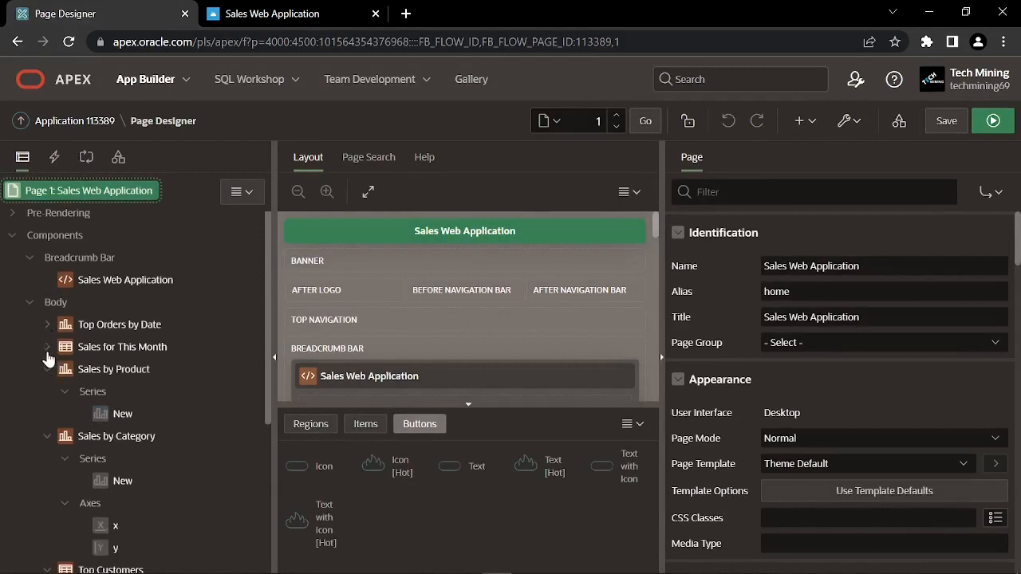
left_click(47, 369)
left_click(47, 391)
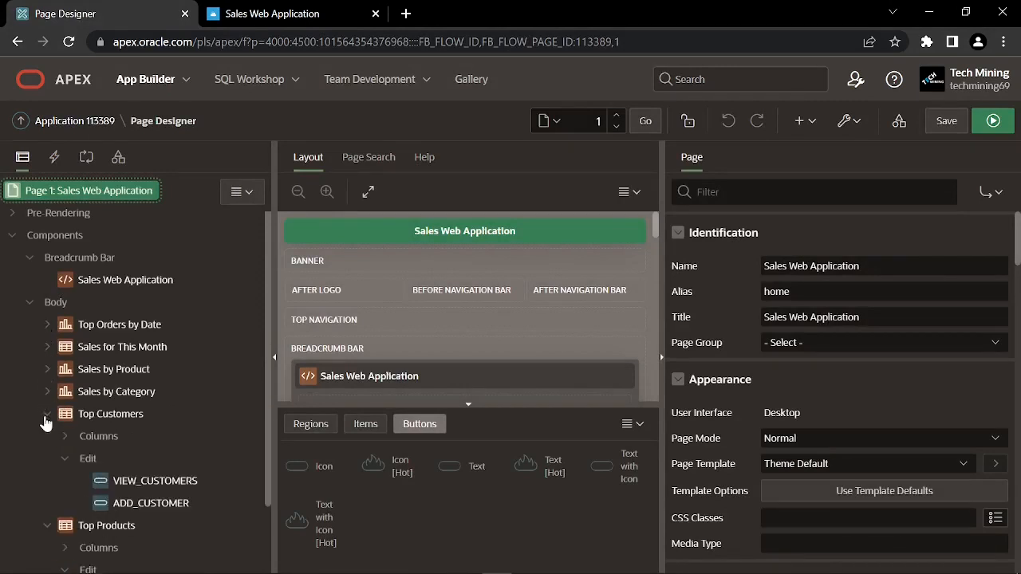
left_click(47, 414)
left_click(48, 436)
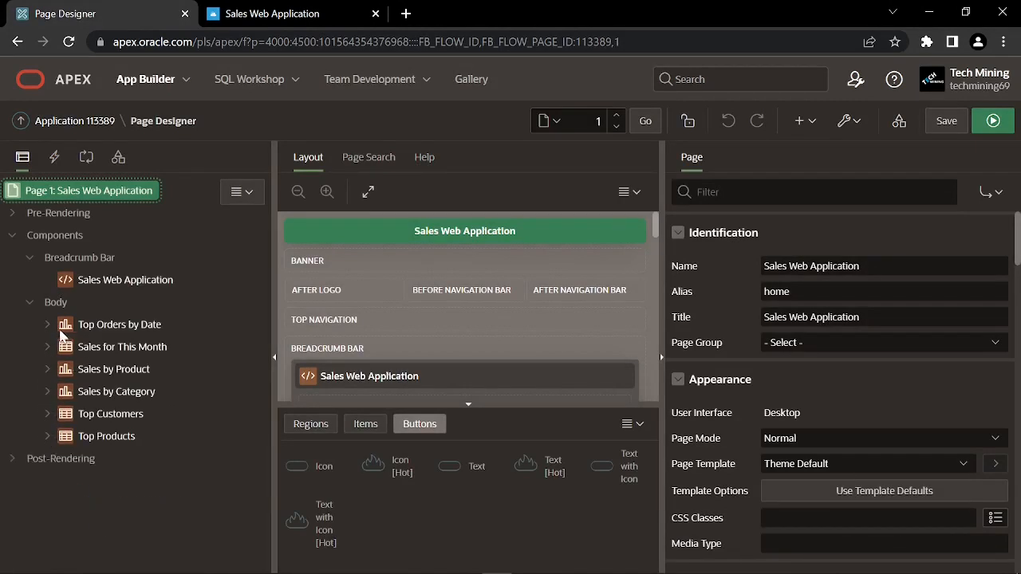
Set the appearance CSS class of the Top Orders by Date region to region
left_click(121, 329)
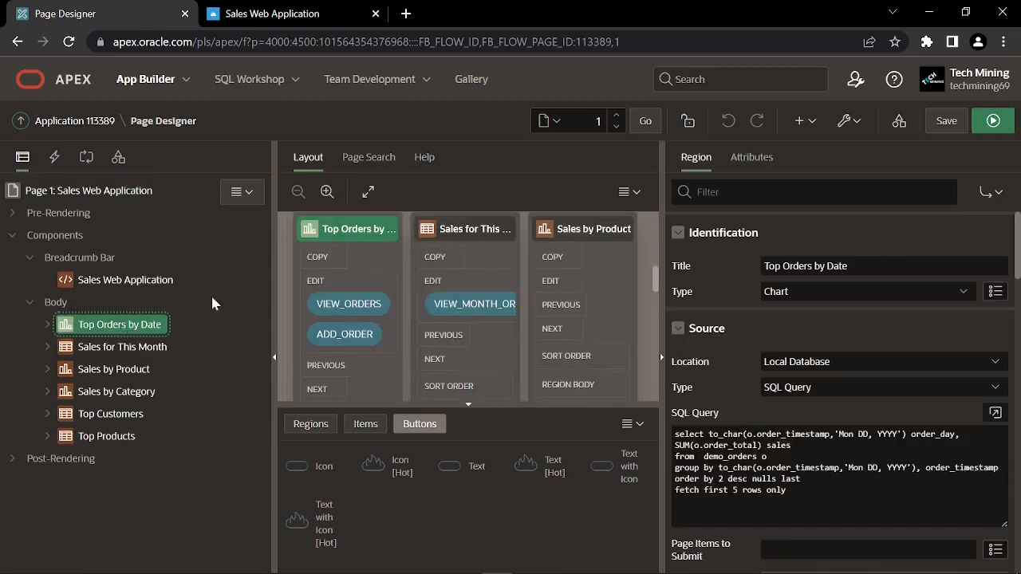
scroll(745, 303, "down", 4)
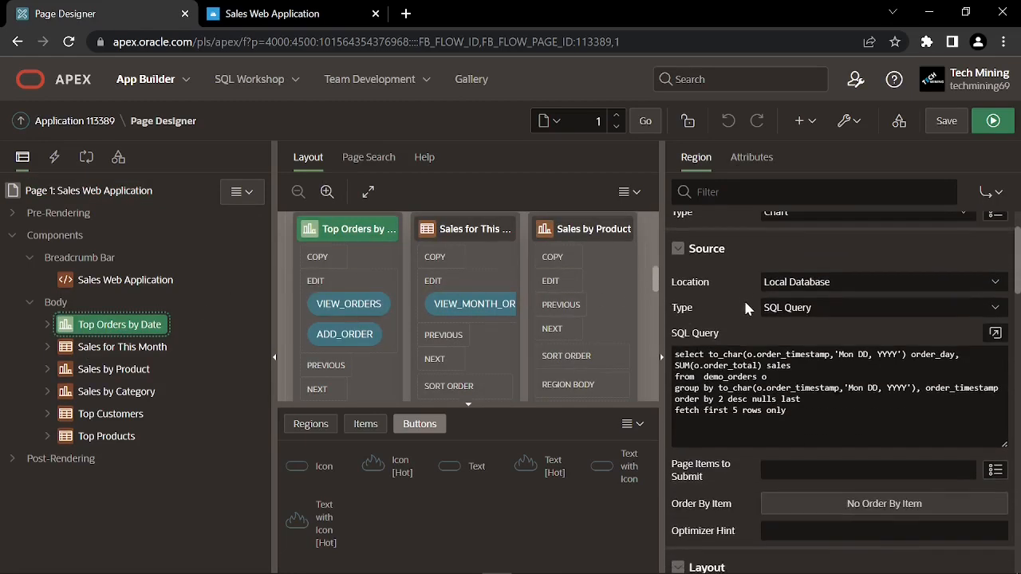
scroll(746, 308, "down", 5)
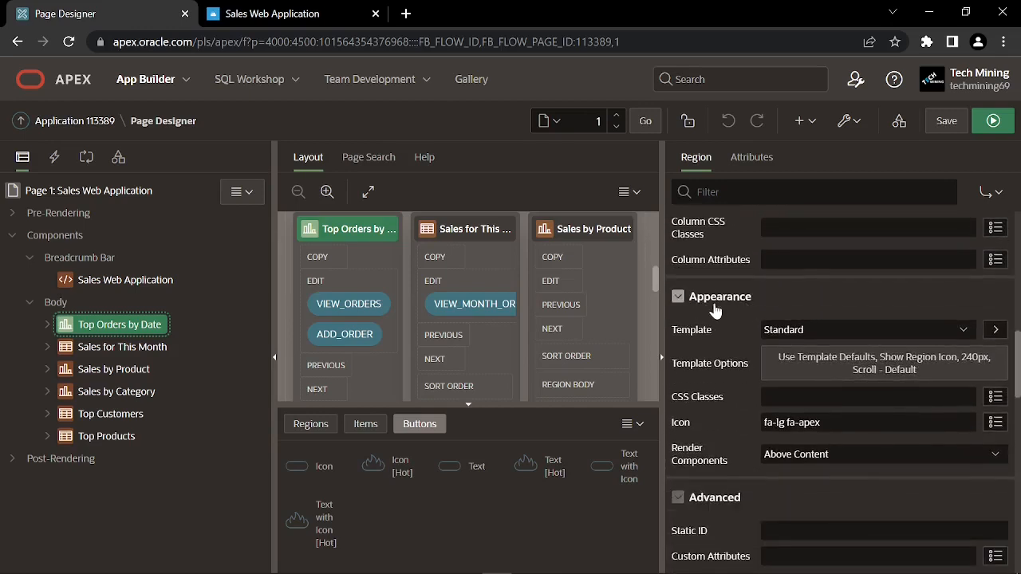
left_click(830, 397)
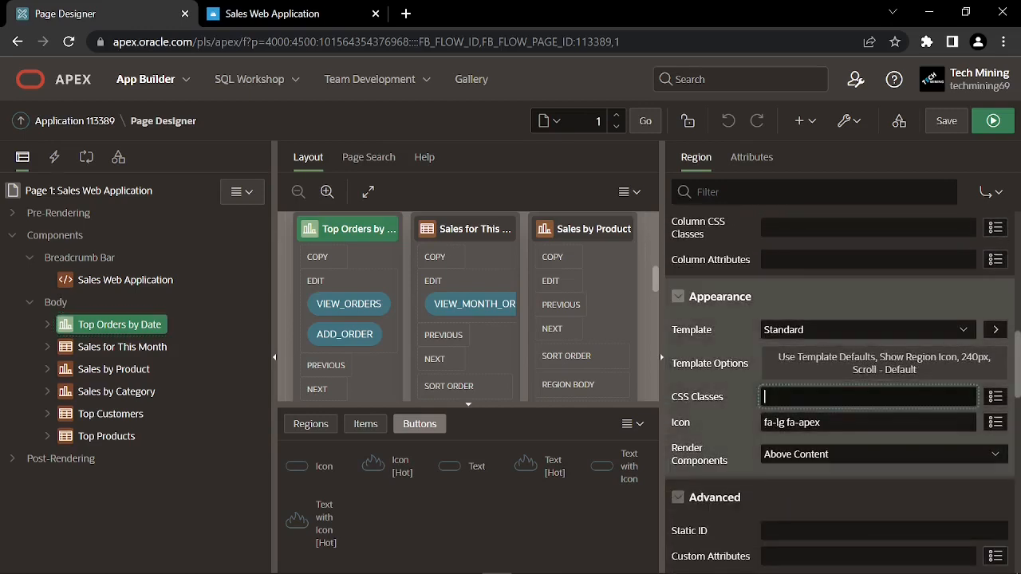
type("region")
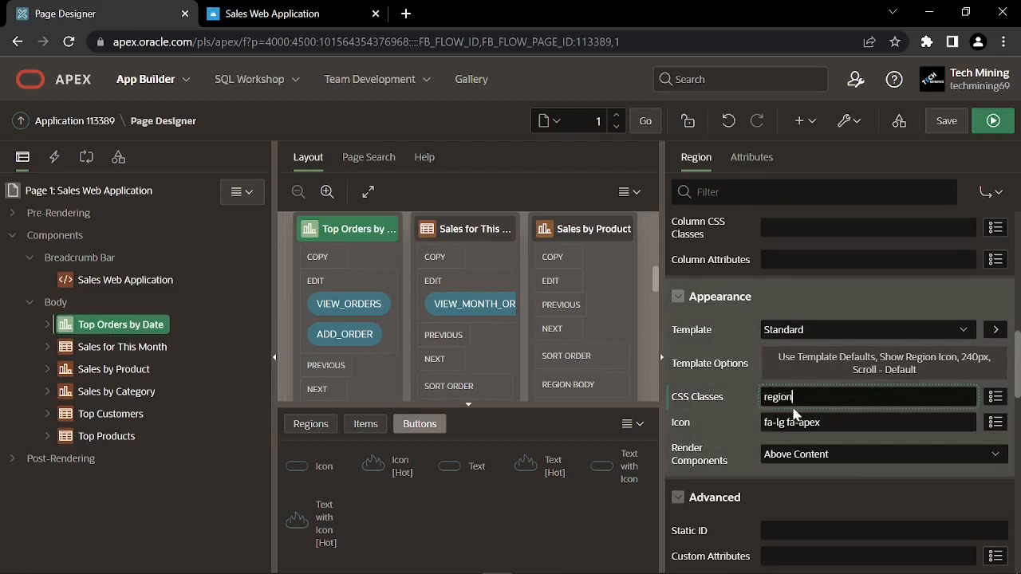
Assign the existing CSS class region to the Sales for This Month region's appearance
left_click(127, 349)
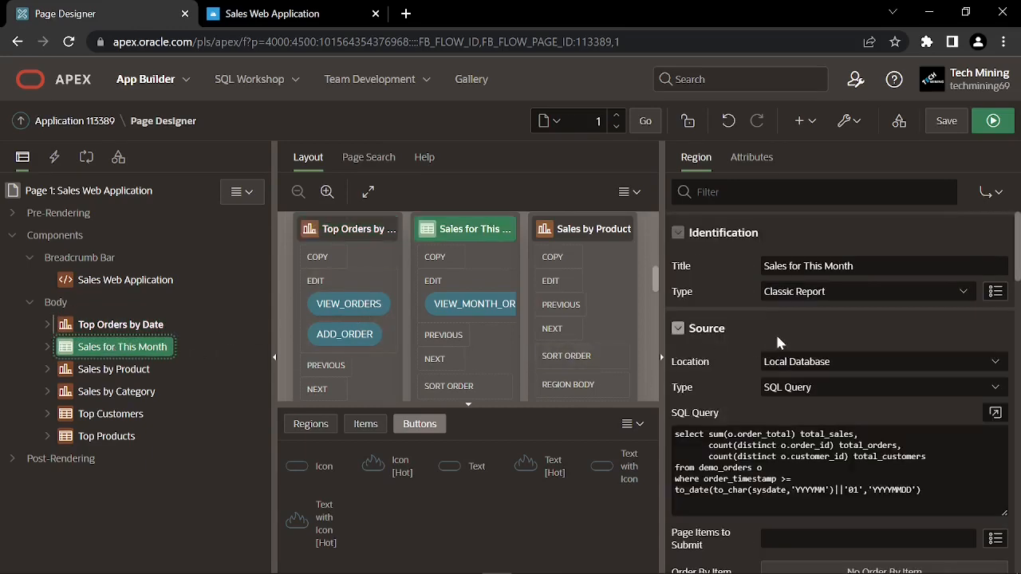
scroll(779, 342, "down", 8)
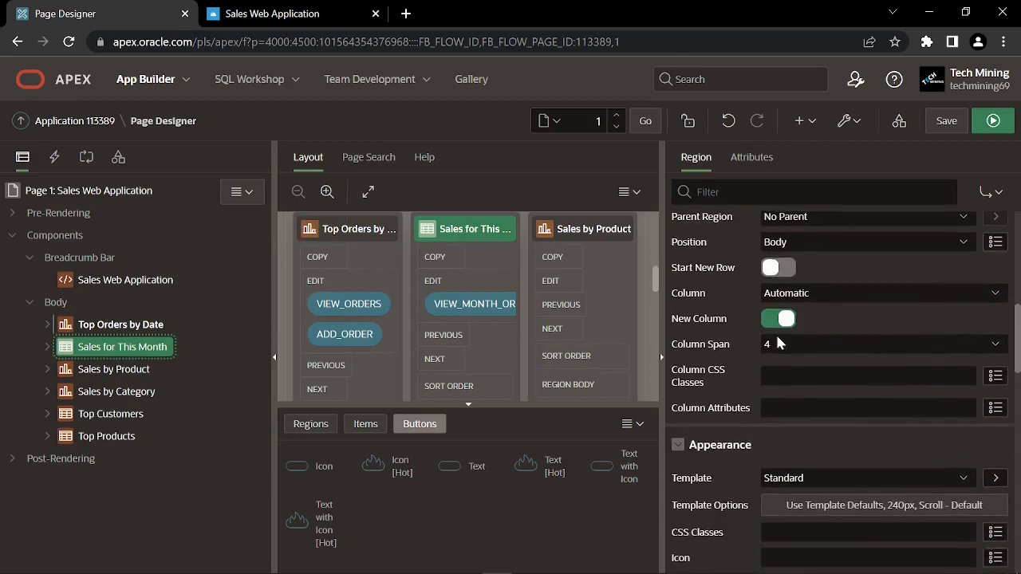
scroll(779, 342, "down", 4)
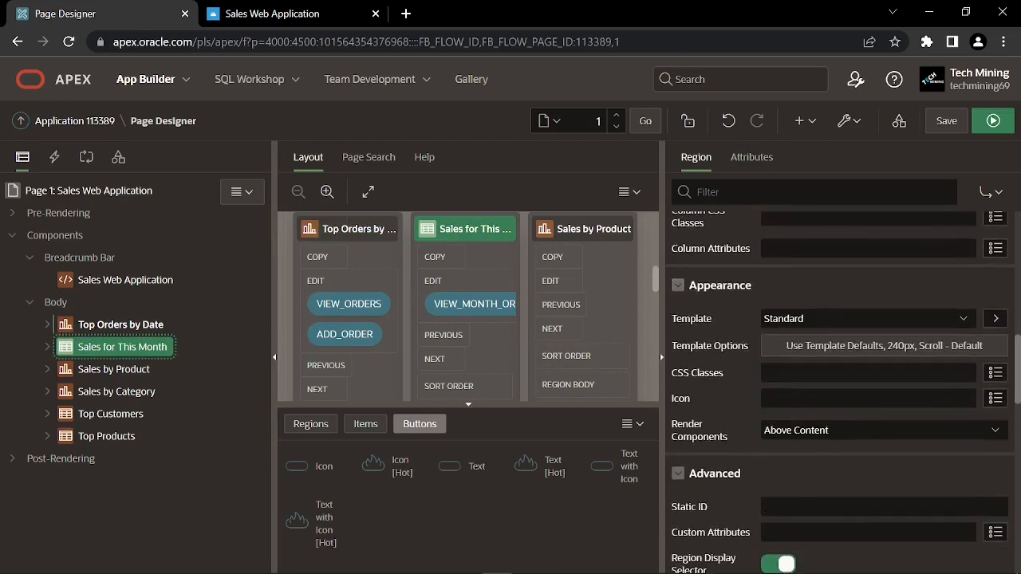
left_click(996, 373)
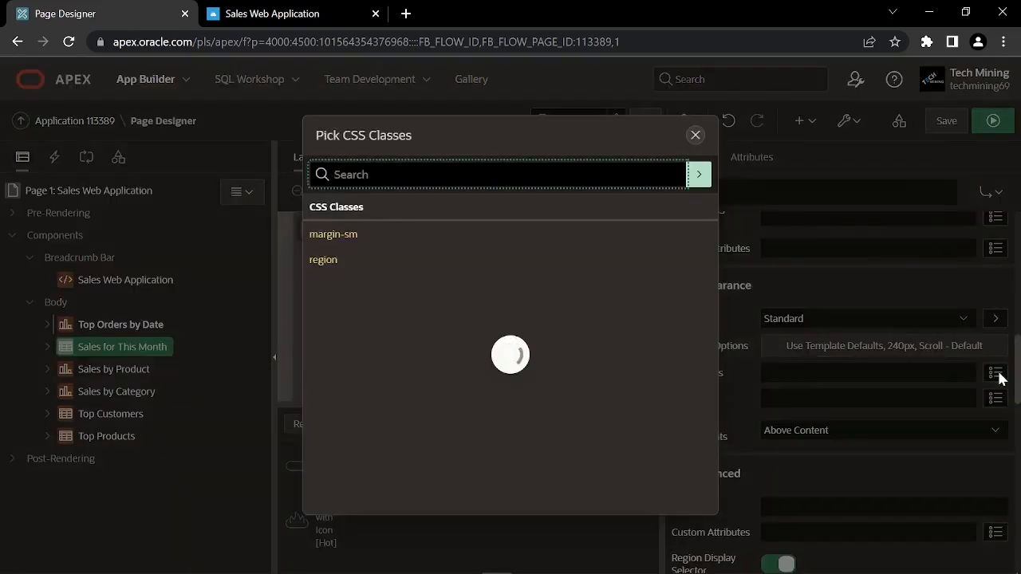
left_click(323, 261)
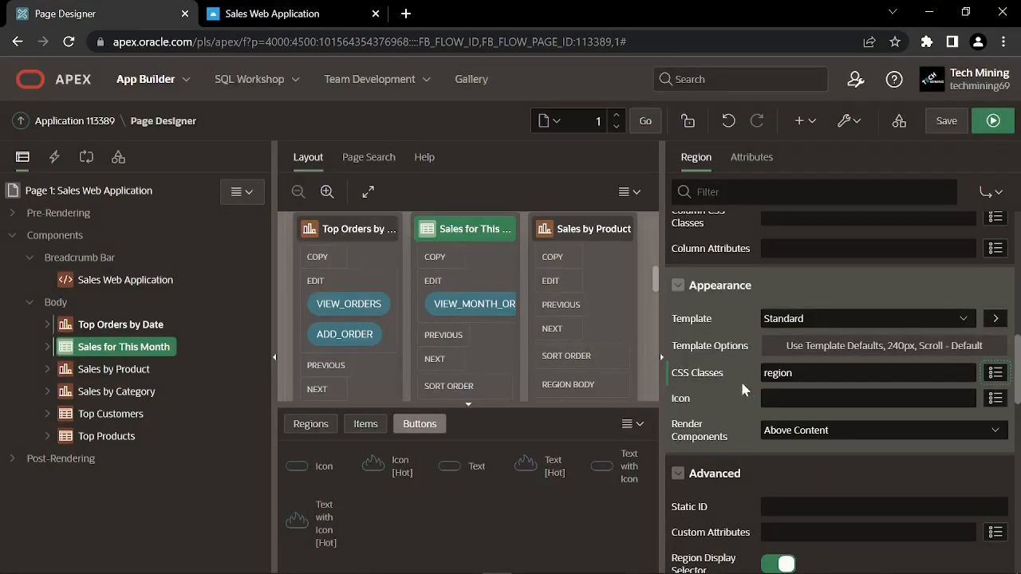
Assign the CSS class region to the Sales by Product chart region's appearance
left_click(131, 370)
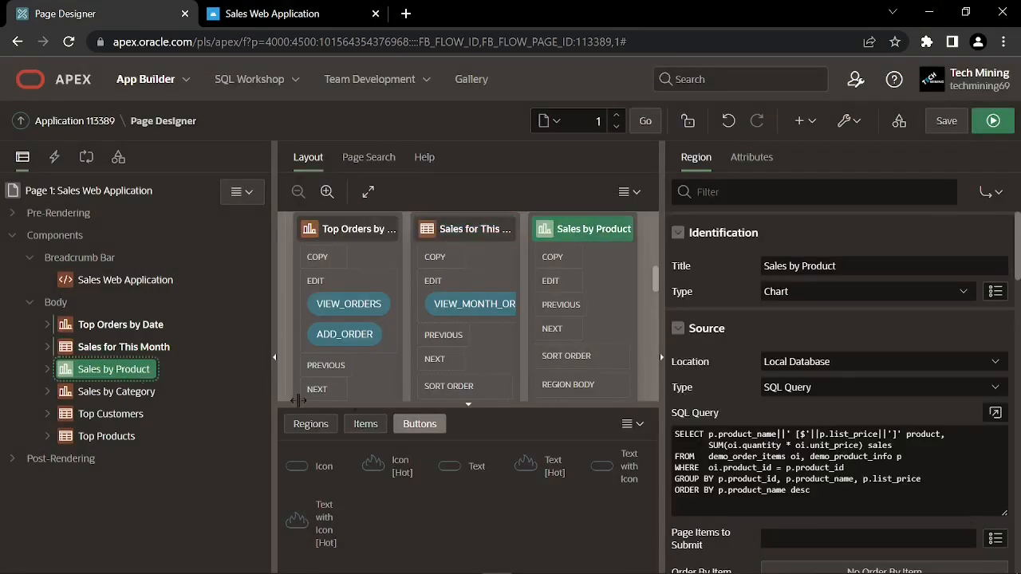
scroll(830, 362, "down", 10)
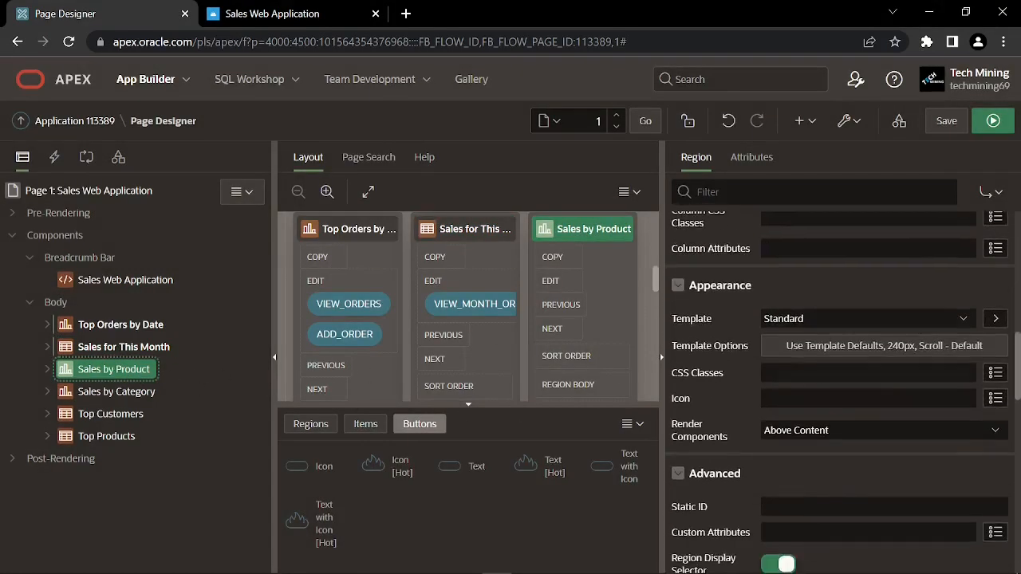
left_click(995, 373)
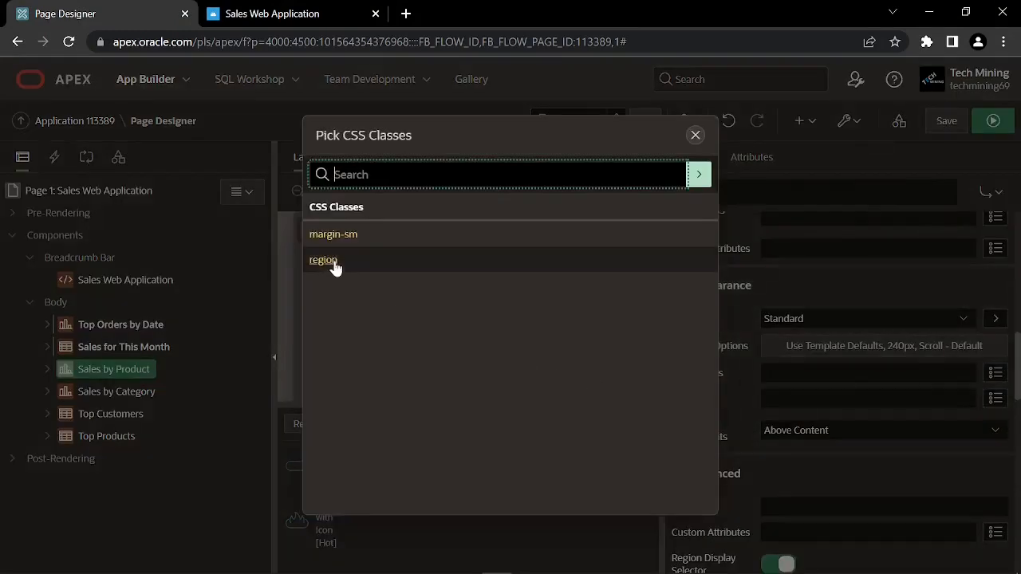
left_click(334, 261)
Assign the CSS class region to the Sales by Category chart region's appearance
left_click(112, 393)
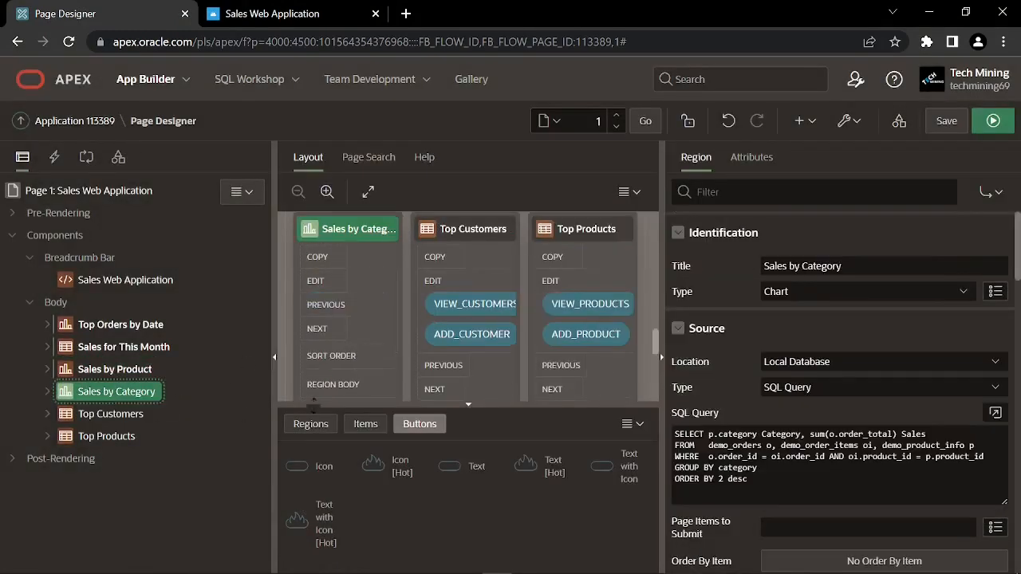
scroll(835, 371, "down", 10)
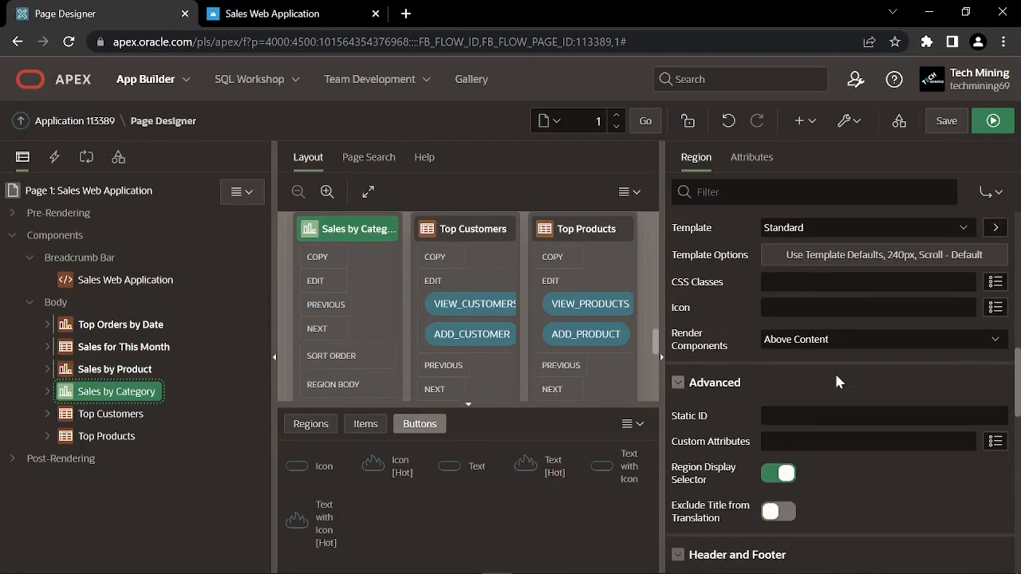
left_click(995, 282)
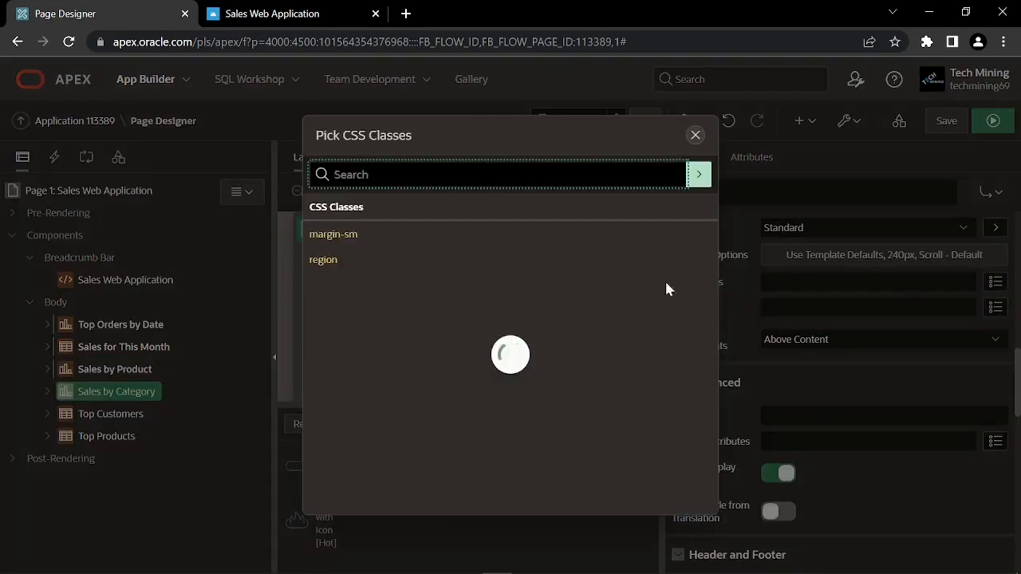
left_click(337, 268)
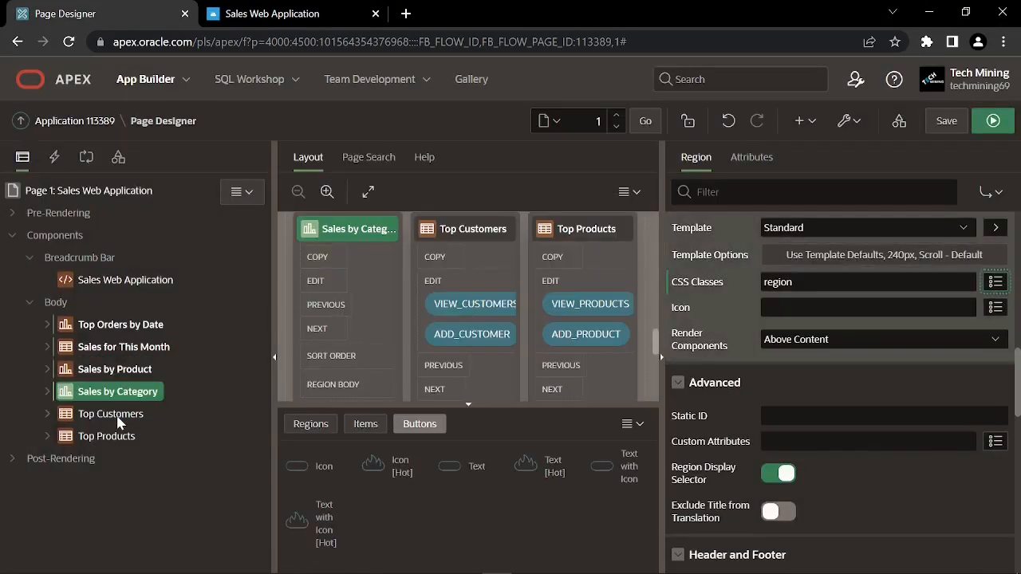
Assign the CSS class region to the Top Customers region's appearance
left_click(118, 418)
scroll(772, 367, "down", 6)
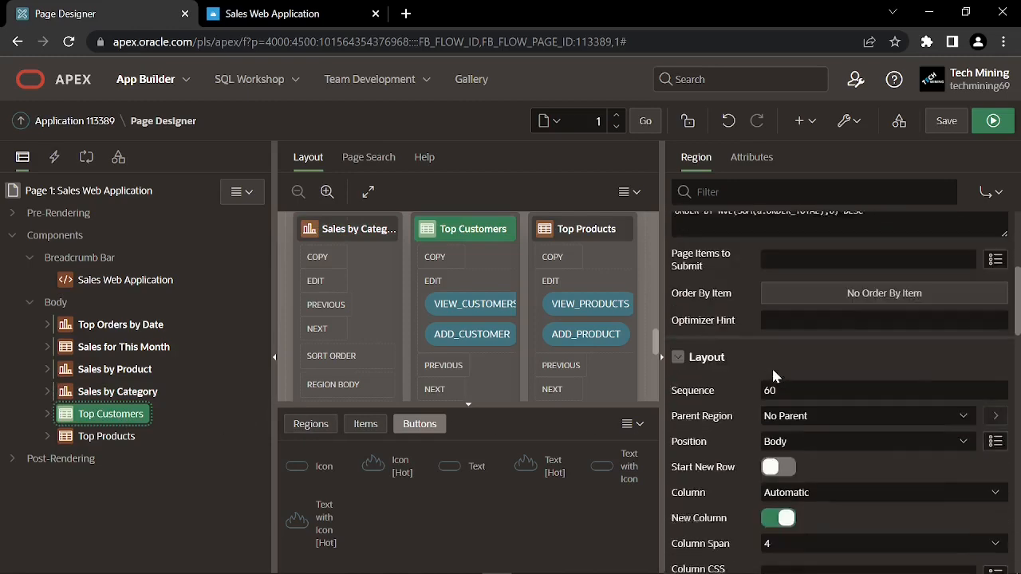
scroll(771, 367, "down", 2)
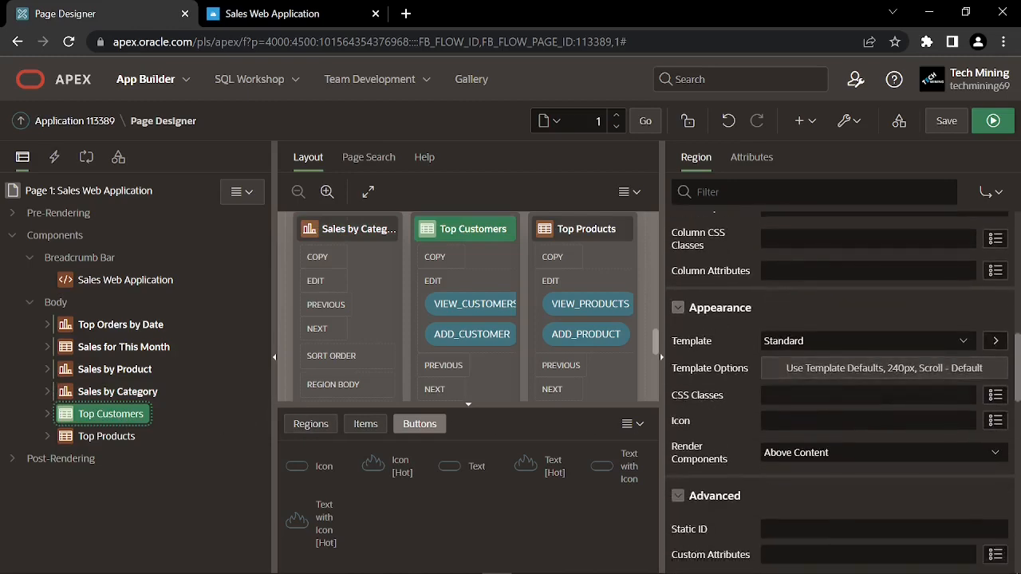
left_click(994, 396)
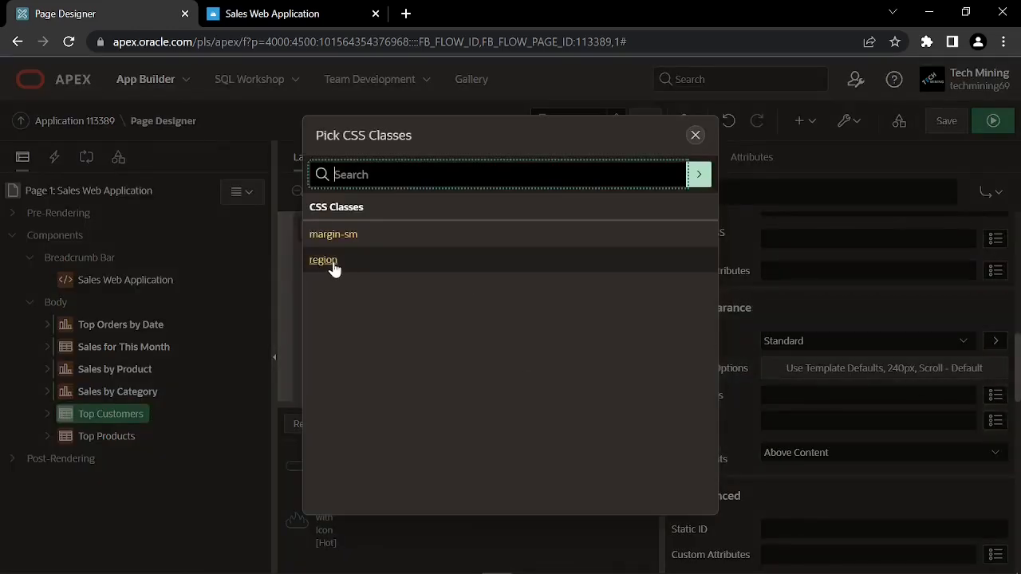
left_click(329, 268)
Assign the CSS class region to the Top Products region's appearance
left_click(110, 437)
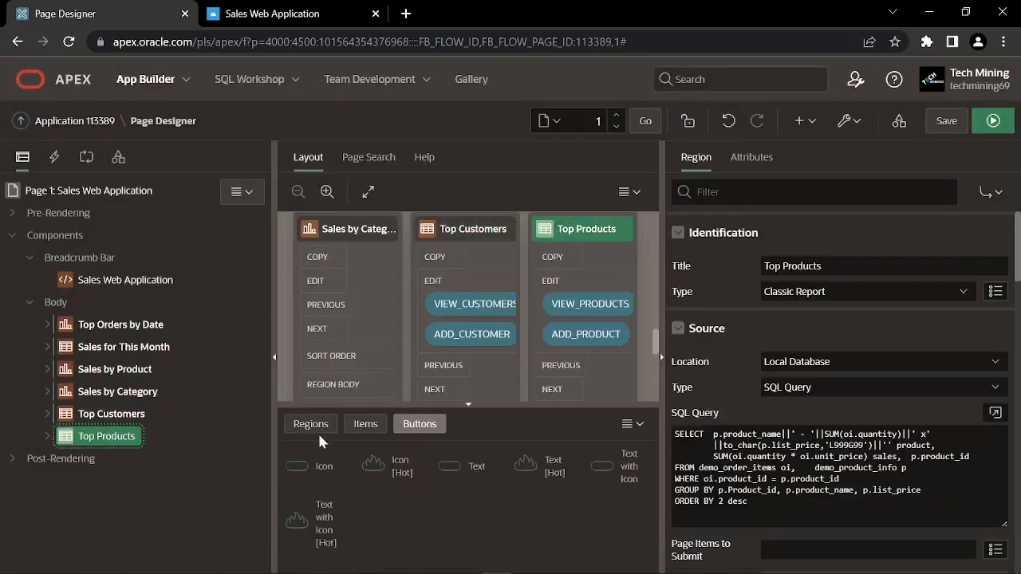
scroll(817, 369, "down", 1)
scroll(818, 374, "down", 10)
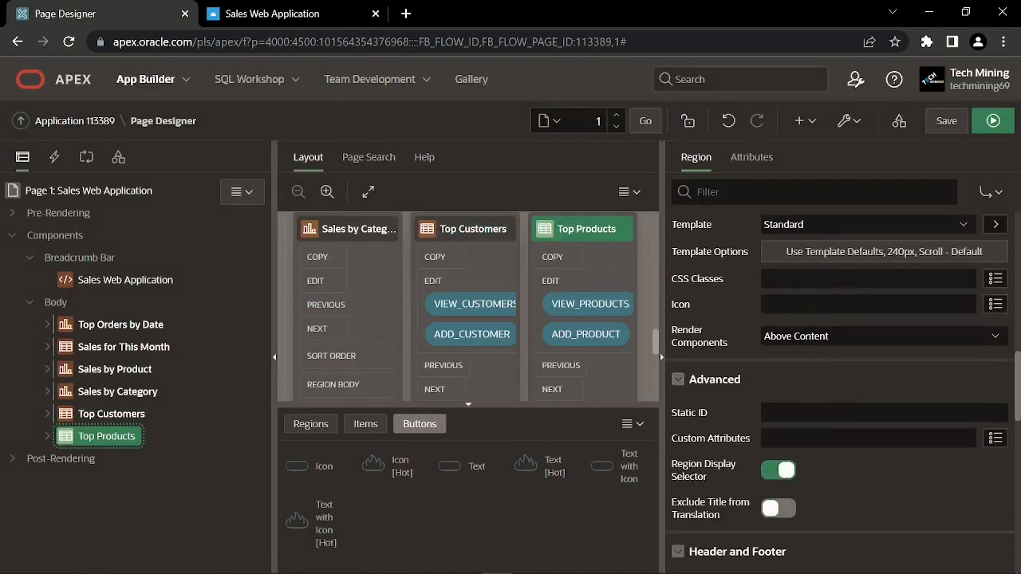
left_click(995, 279)
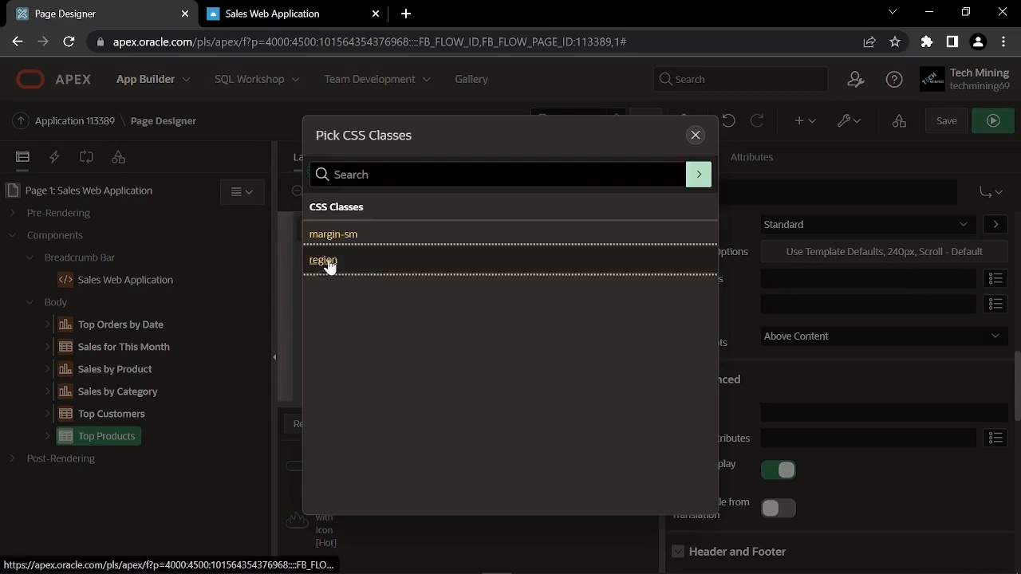
left_click(391, 264)
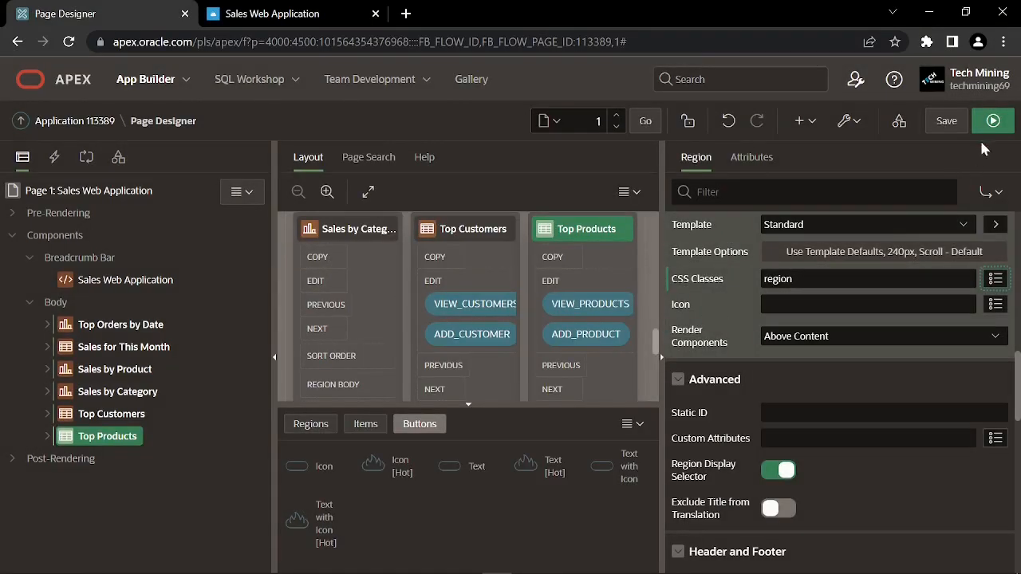
Save and run the page, and examine the styling of all six dashboard regions
left_click(994, 120)
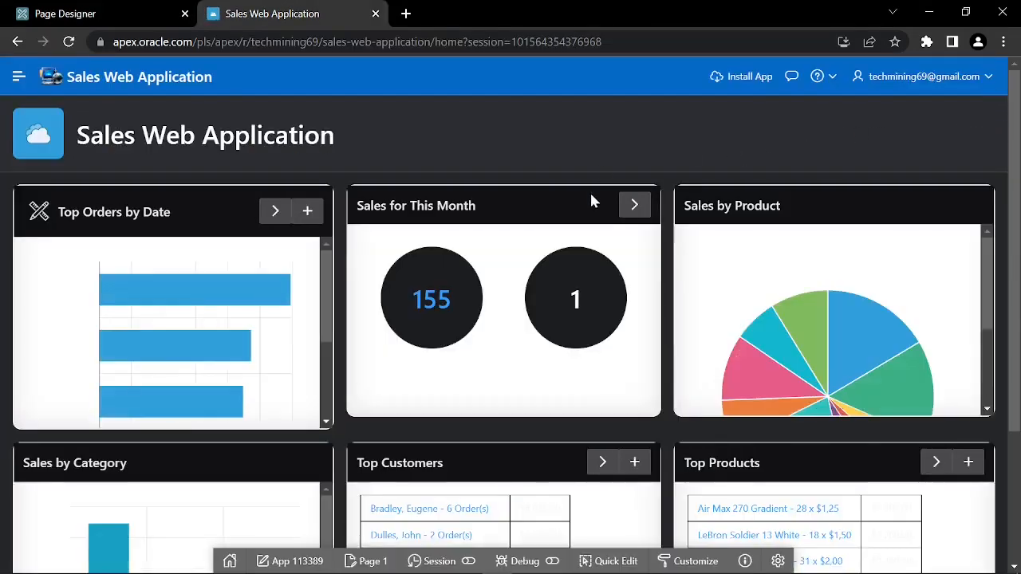
scroll(590, 200, "down", 3)
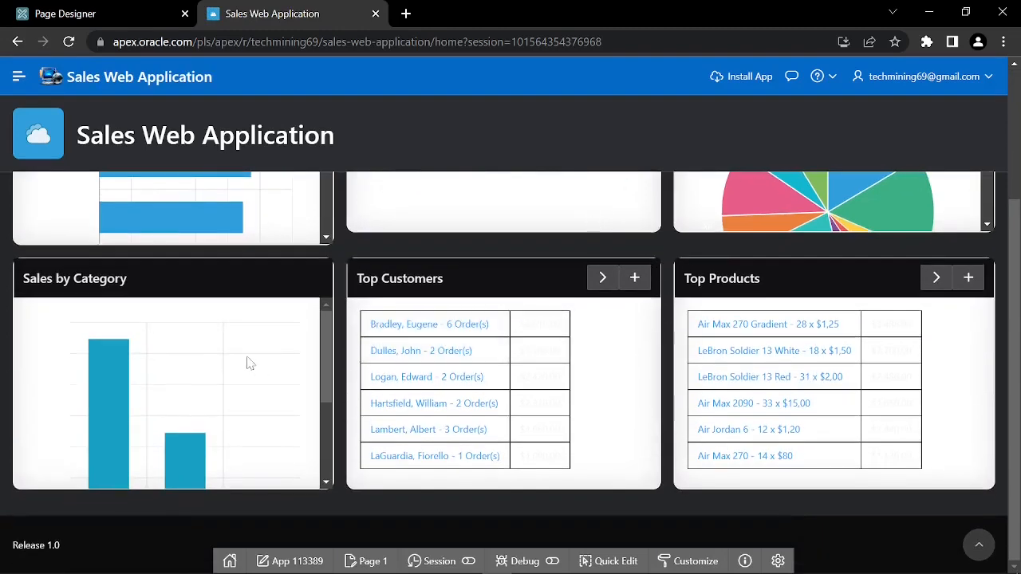
scroll(250, 360, "down", 2)
scroll(250, 360, "up", 2)
scroll(324, 329, "up", 3)
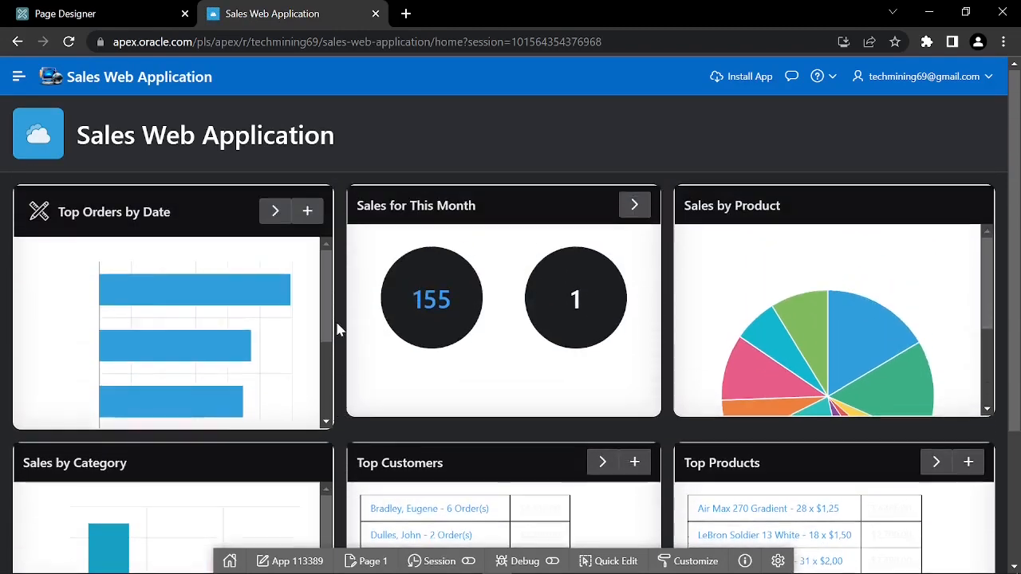
scroll(691, 299, "down", 2)
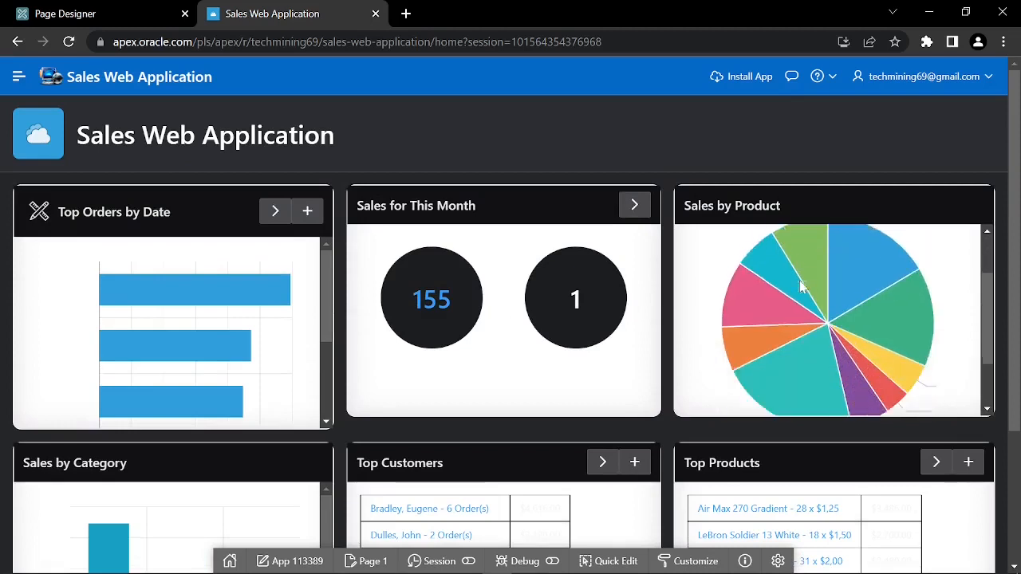
scroll(706, 403, "up", 2)
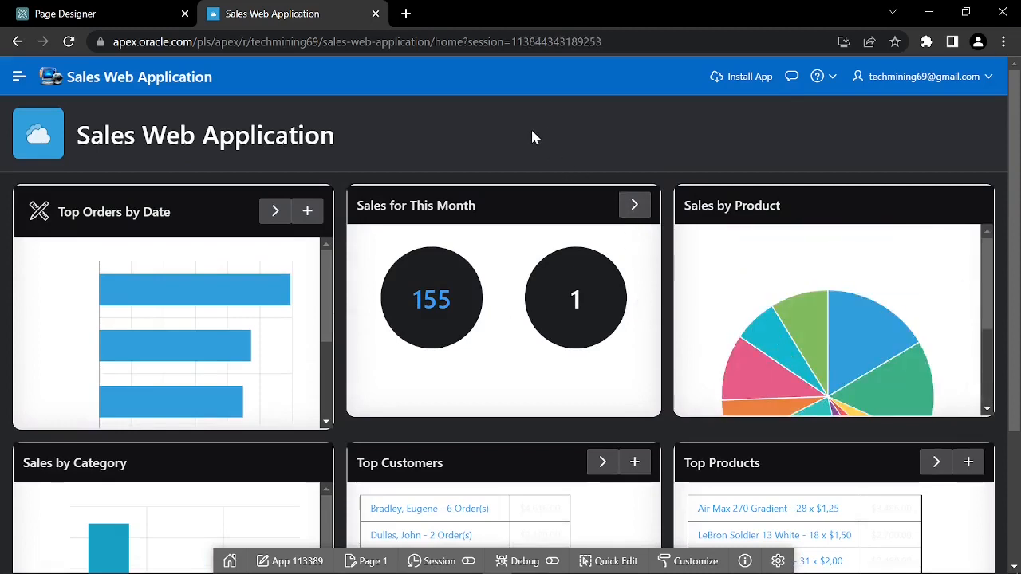
Back in the Page Designer, set the Top Orders by Date region's custom attributes to style="background: black;"
left_click(132, 16)
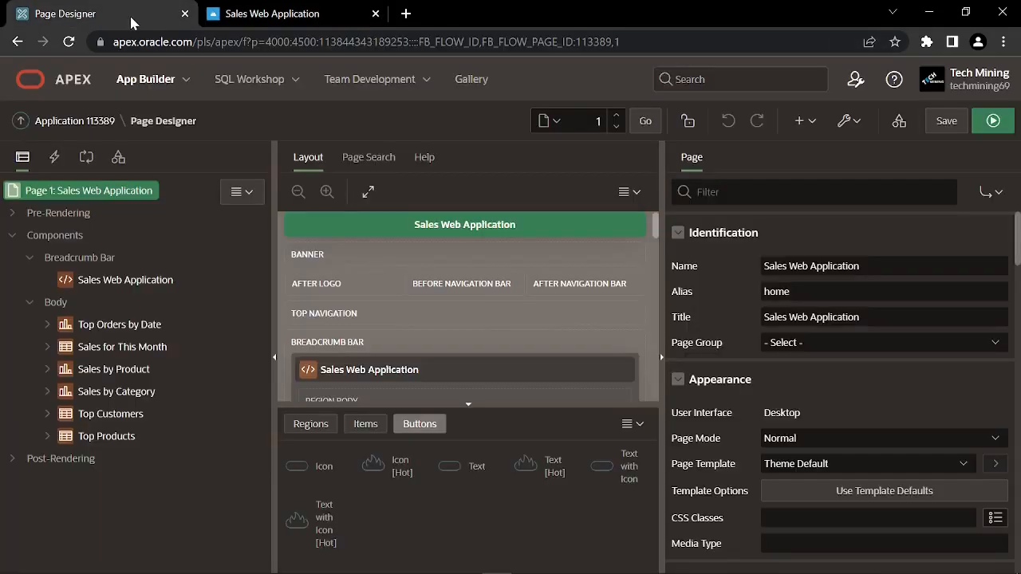
left_click(118, 328)
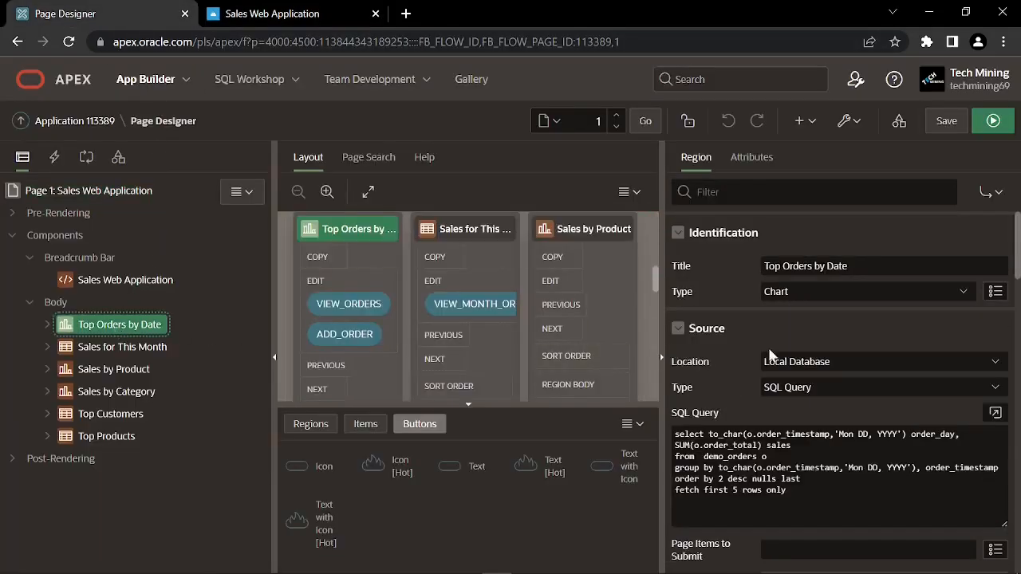
scroll(774, 357, "down", 5)
scroll(774, 356, "down", 5)
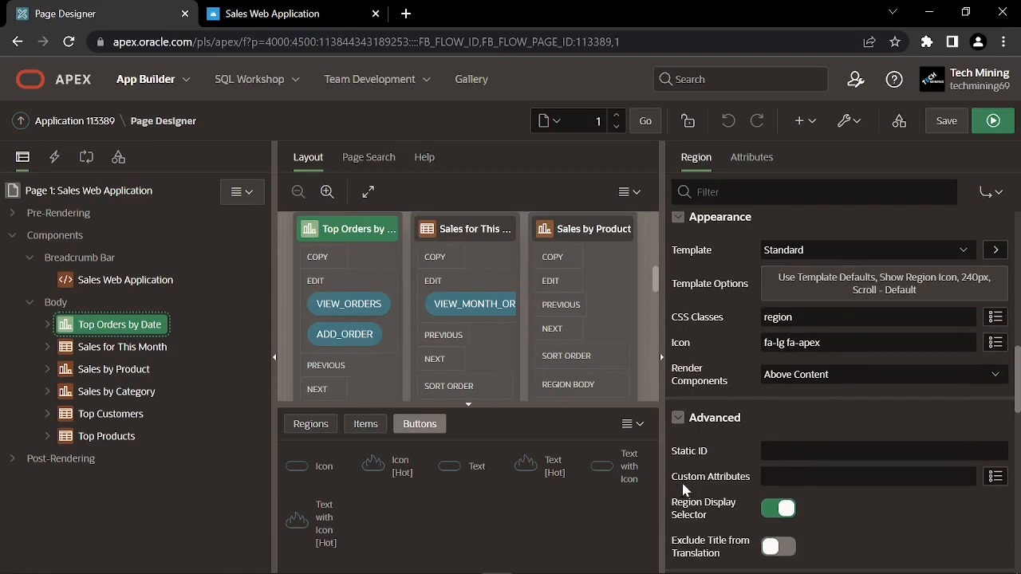
left_click(830, 477)
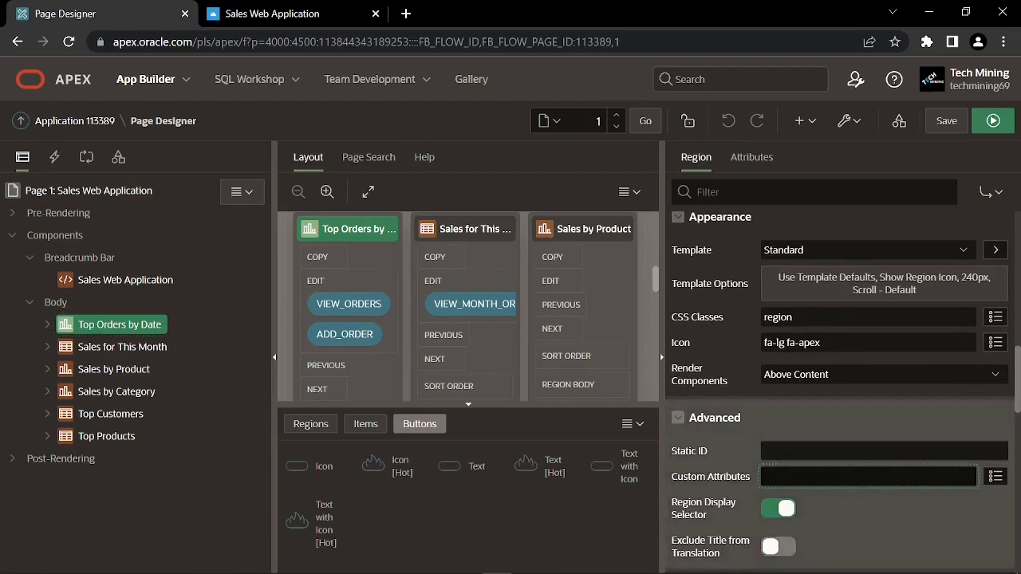
type("style=\"background: black;\"")
left_click(877, 494)
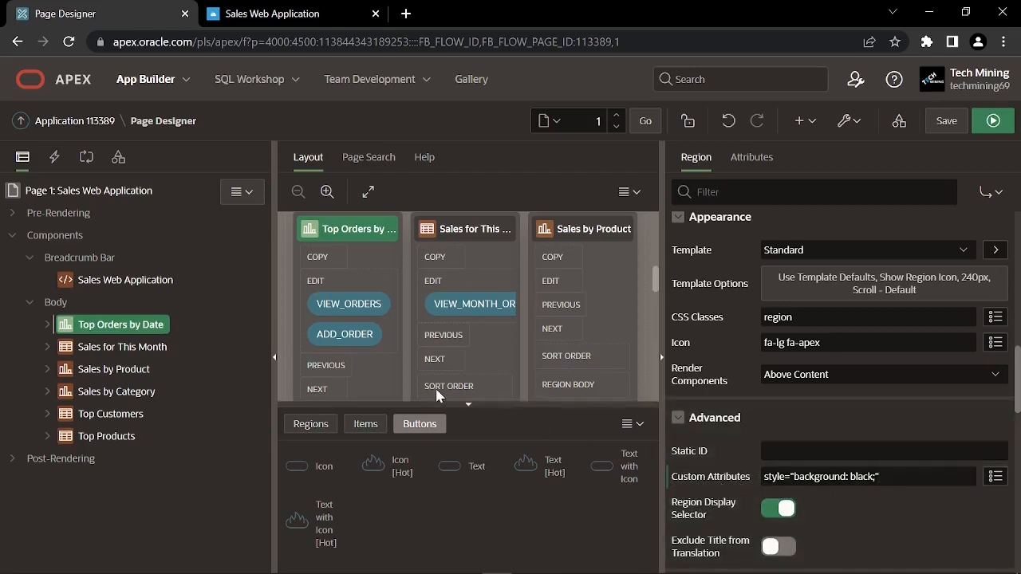
Give the Sales for This Month region the custom attribute style="background: black;"
left_click(121, 350)
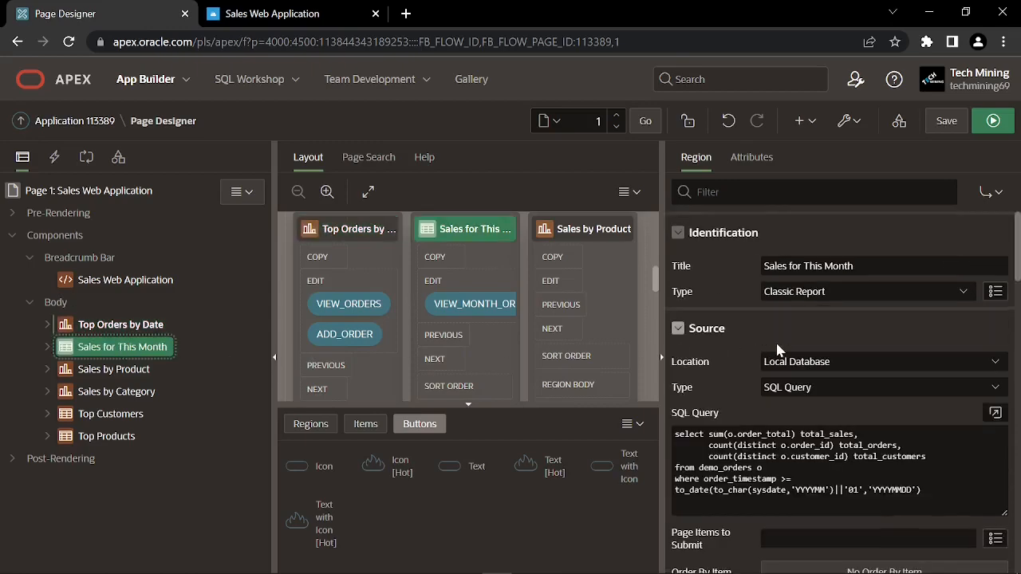
scroll(776, 343, "down", 7)
scroll(777, 352, "down", 4)
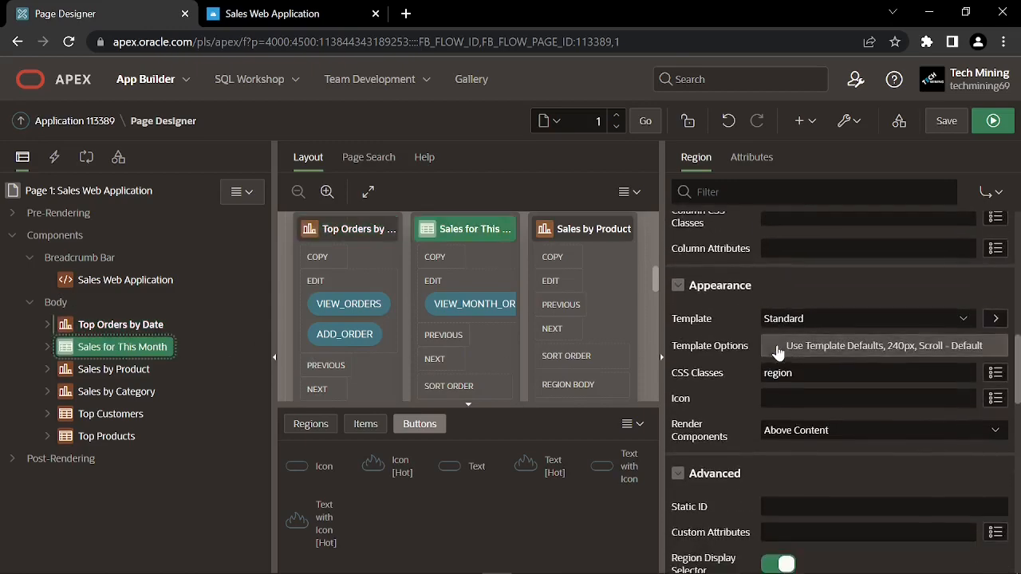
left_click(814, 373)
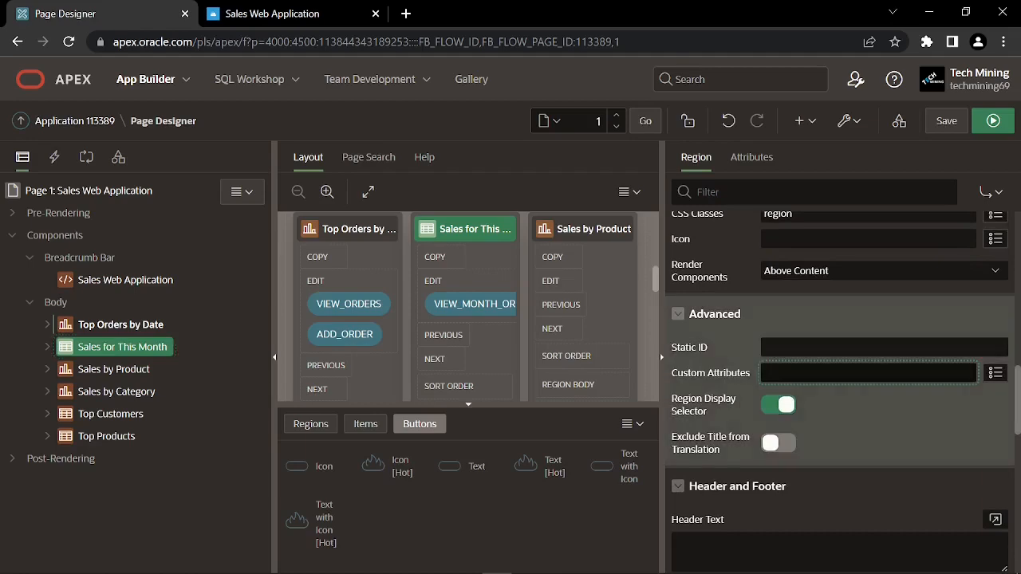
type("style=\"background: black;\"")
Give the Sales by Product chart region the custom attribute style="background: black;"
left_click(116, 371)
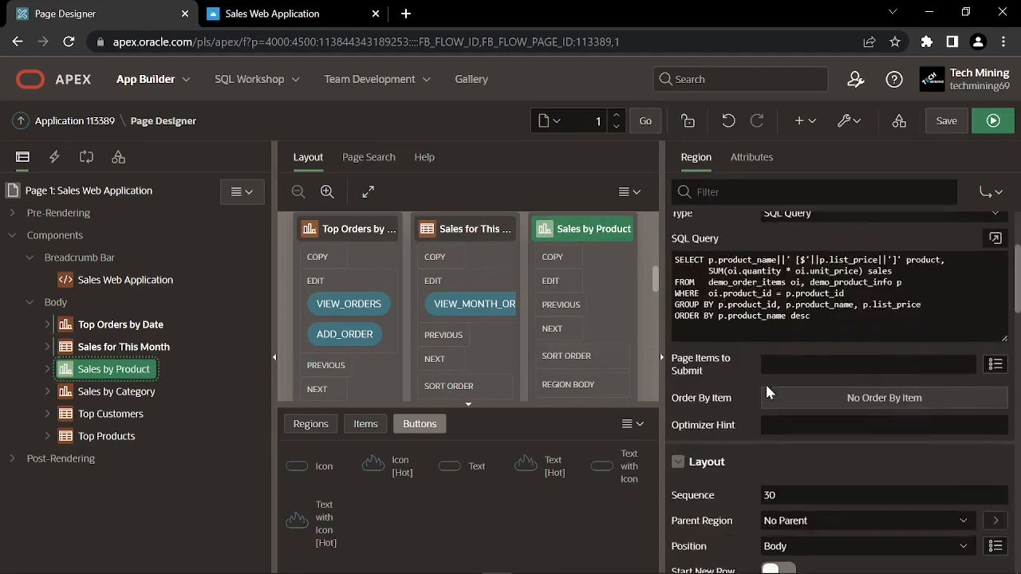
scroll(766, 381, "down", 10)
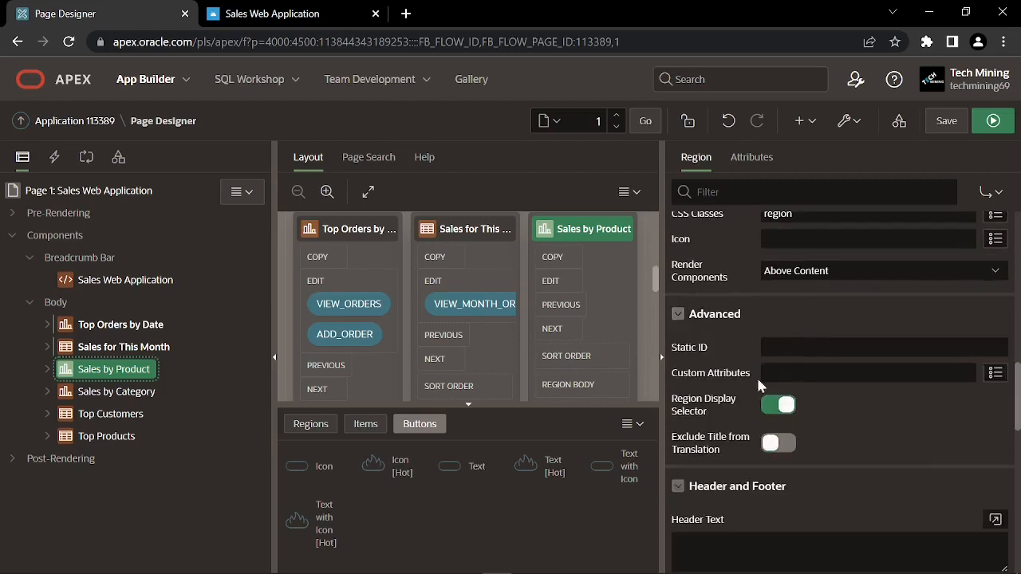
left_click(768, 374)
type("style=\"background: black;\"")
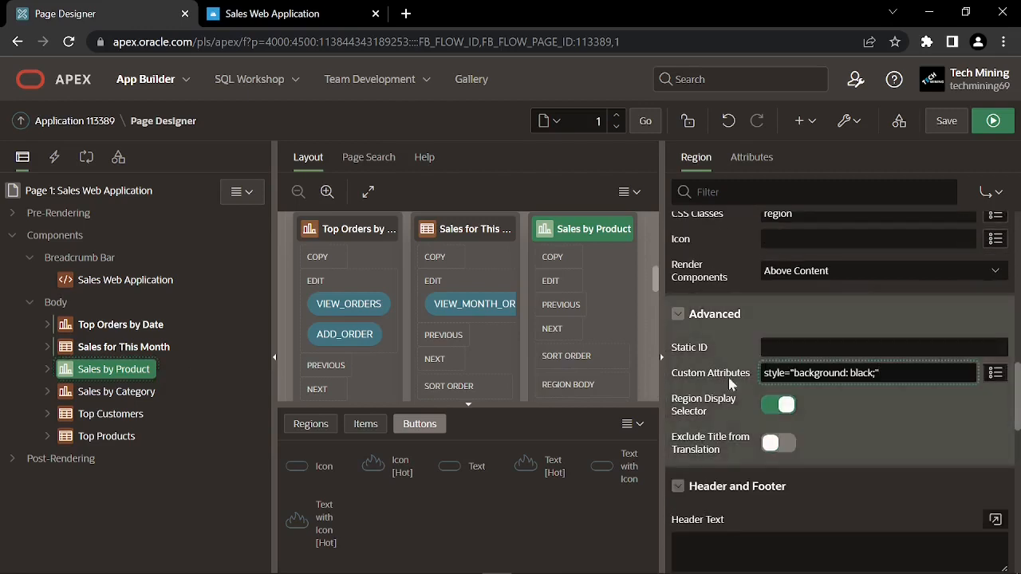
Give the Sales by Category chart region the custom attribute style="background: black;"
left_click(136, 391)
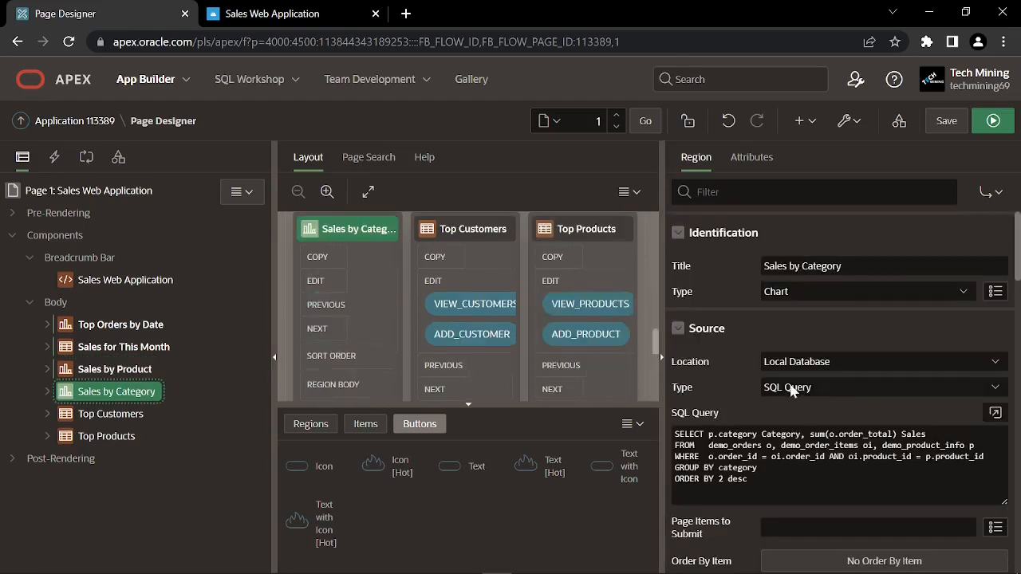
scroll(766, 390, "down", 10)
scroll(793, 390, "down", 3)
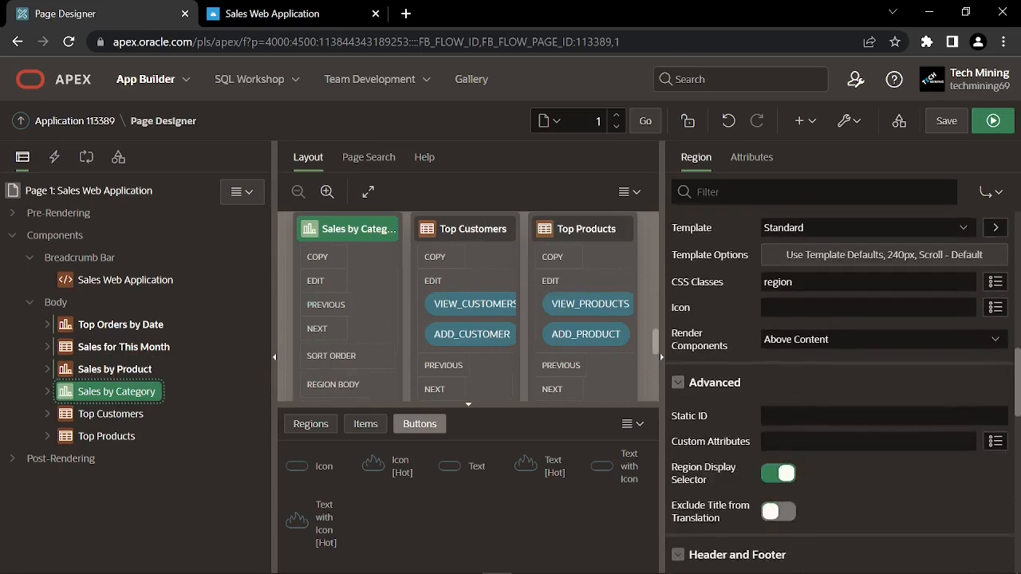
left_click(817, 443)
type("style=\"background: black;\"")
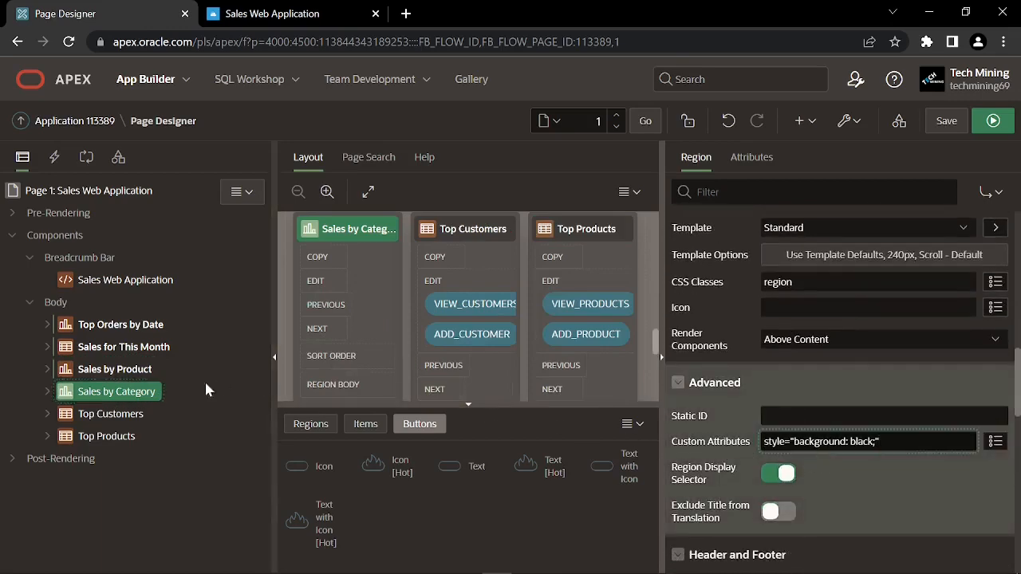
Give the Top Customers region the custom attribute style="background: black;"
left_click(132, 415)
scroll(822, 354, "down", 5)
scroll(820, 346, "down", 7)
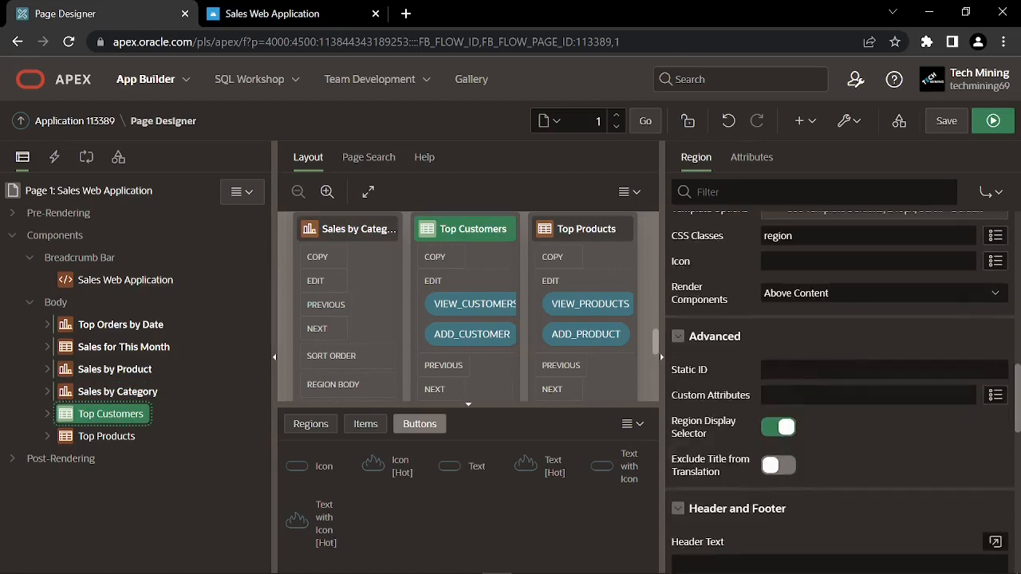
left_click(823, 399)
type("style=\"background: black;\"")
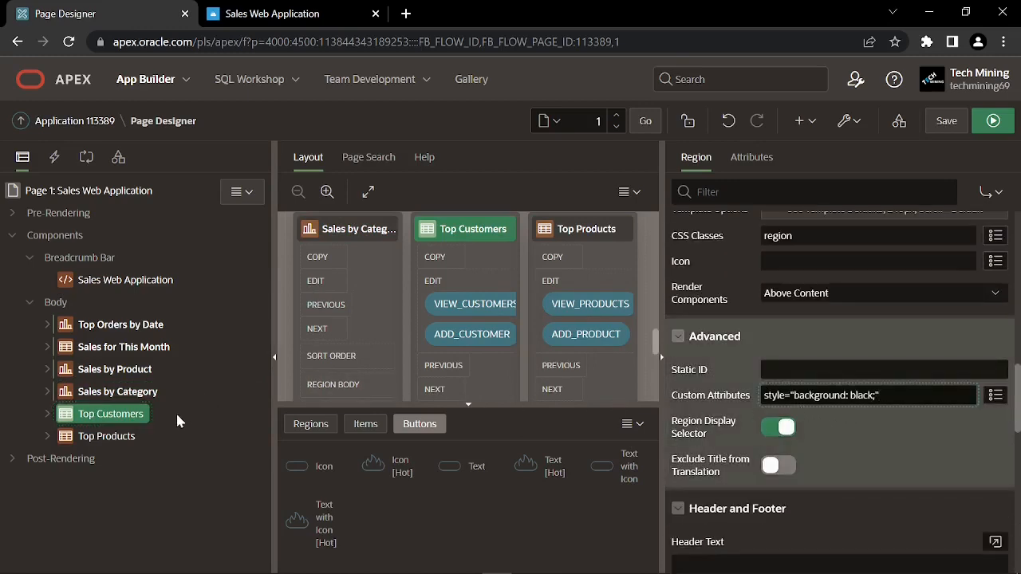
Give the Top Products region the custom attribute style="background: black;"
left_click(107, 436)
scroll(753, 358, "down", 4)
scroll(790, 358, "down", 5)
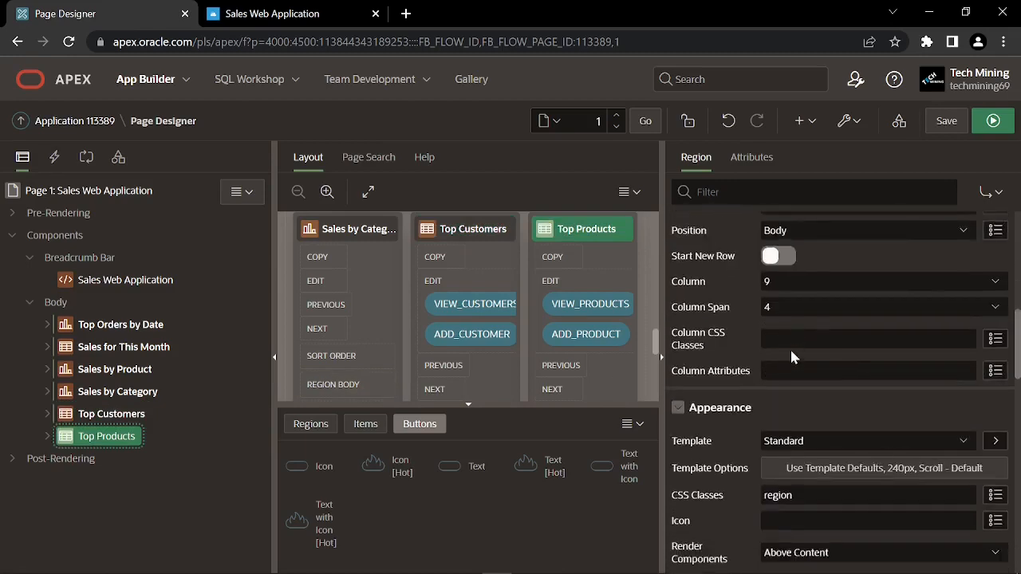
left_click(857, 438)
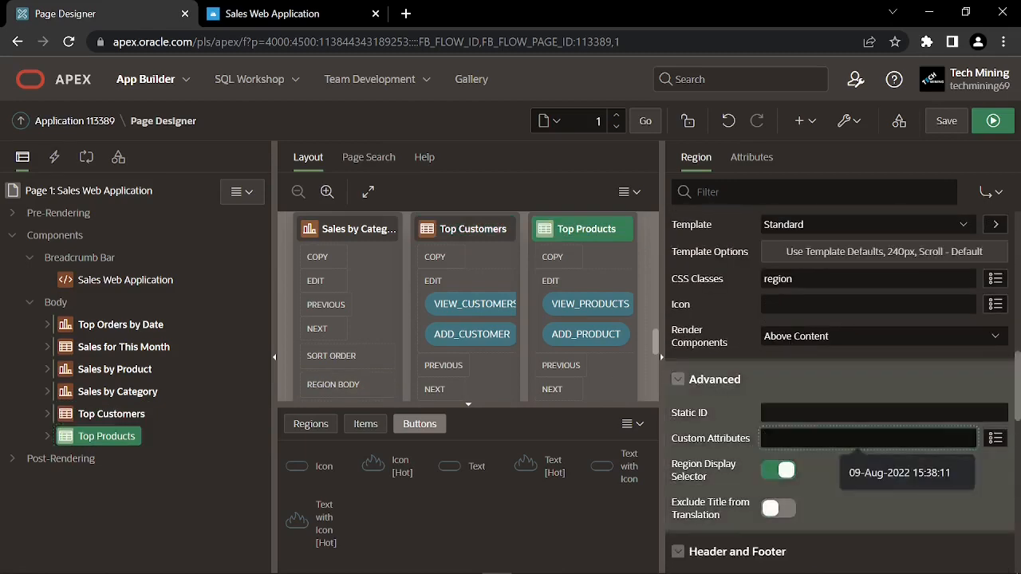
type("style=\"background: black;\"")
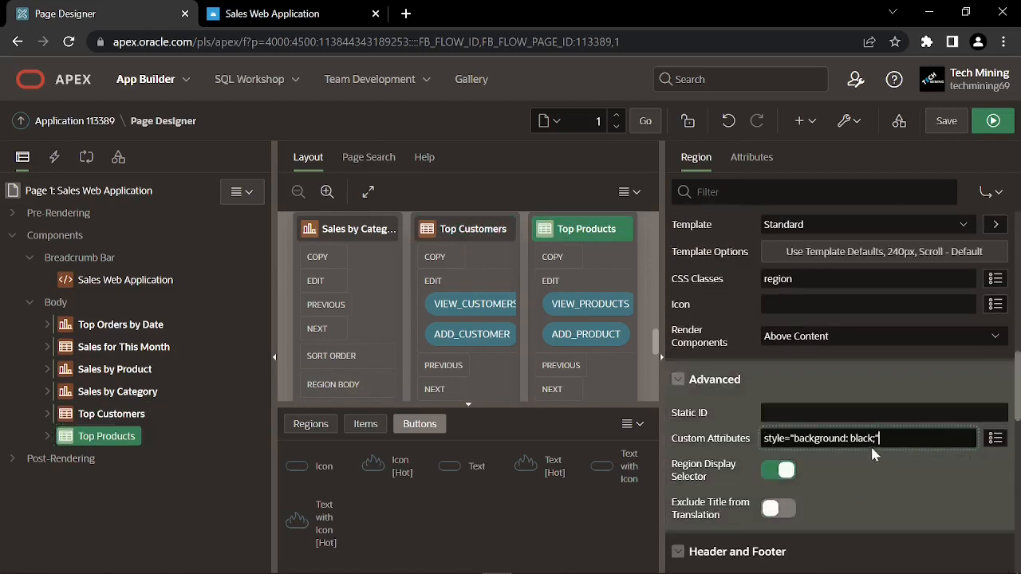
Save and run the page again, and check the background and text legibility of every dashboard region
left_click(994, 121)
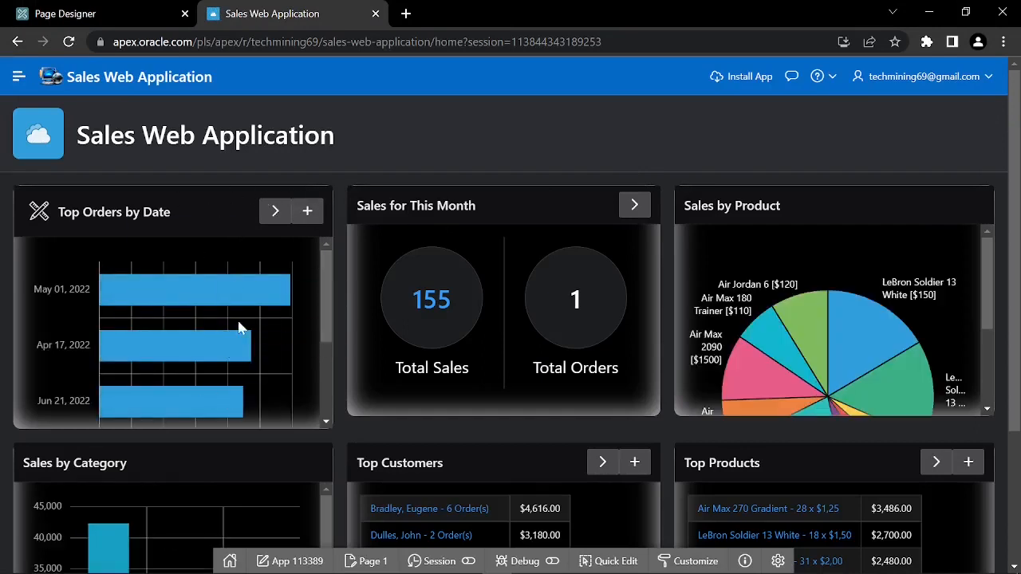
scroll(241, 326, "down", 2)
scroll(241, 326, "up", 3)
scroll(593, 399, "down", 2)
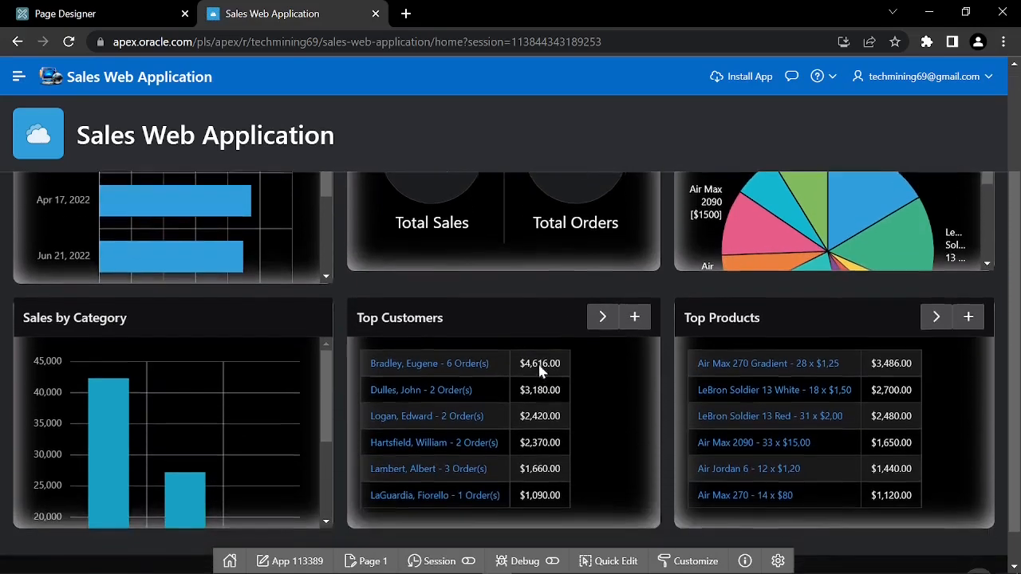
scroll(190, 424, "down", 2)
scroll(207, 416, "up", 2)
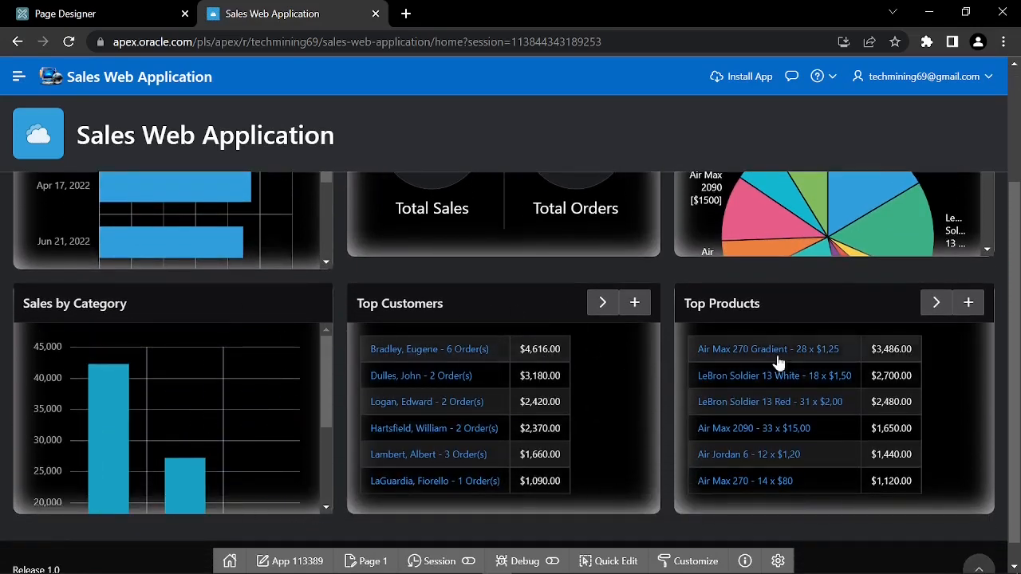
scroll(867, 467, "down", 1)
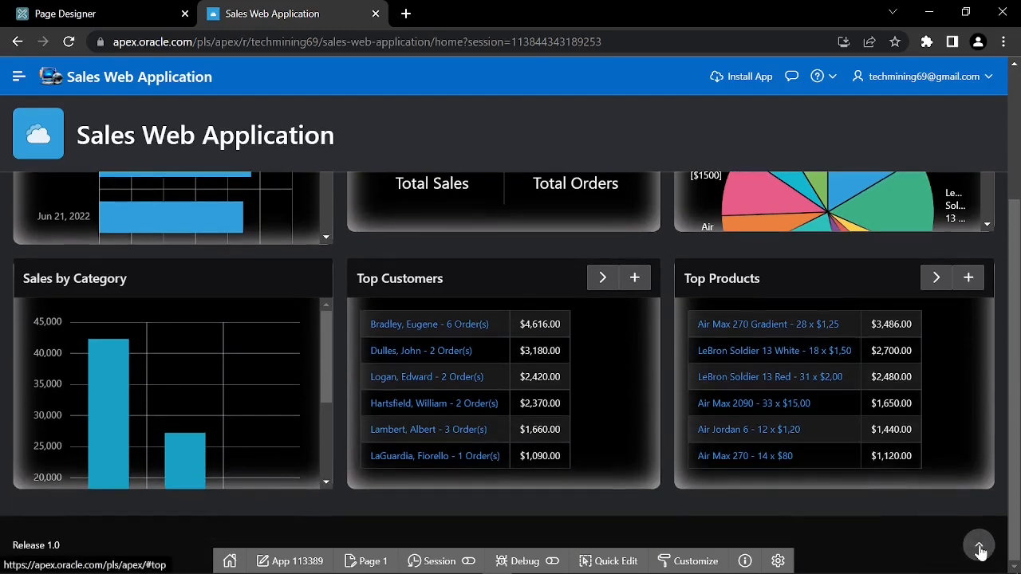
Set the server-side condition of the Sales Web Application region in the Breadcrumb Bar to Never in Page Designer
left_click(981, 556)
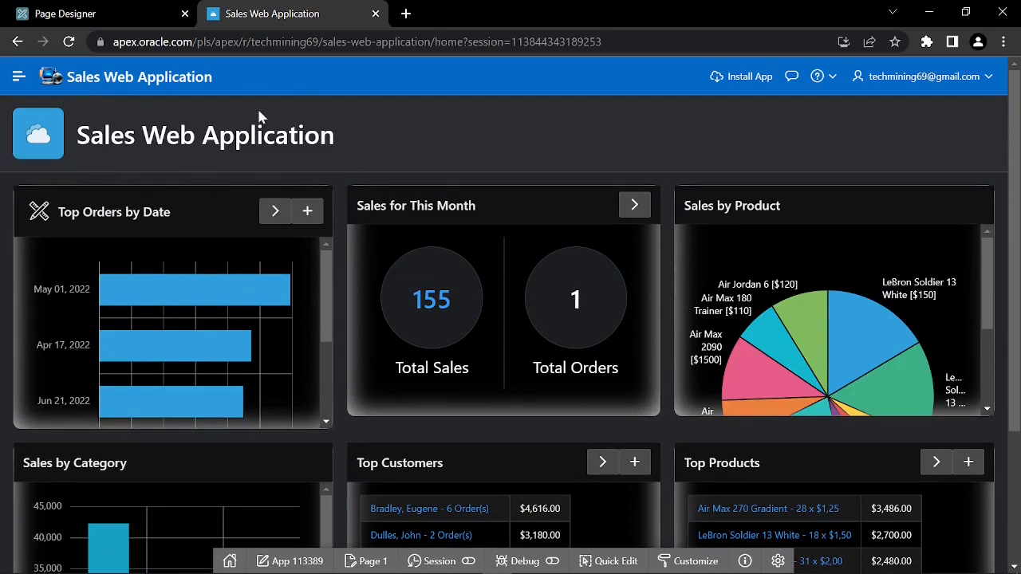
left_click(118, 15)
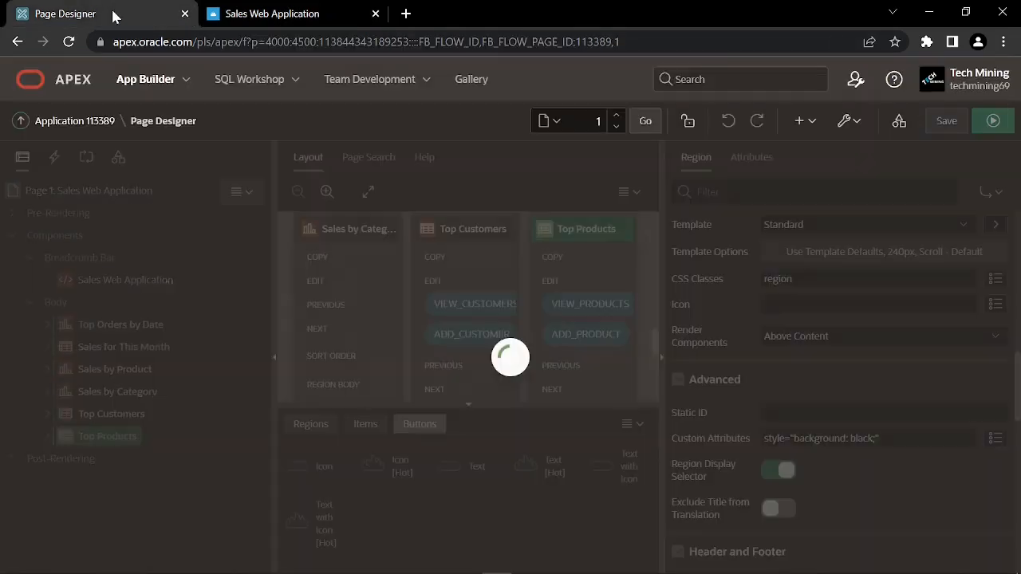
left_click(138, 286)
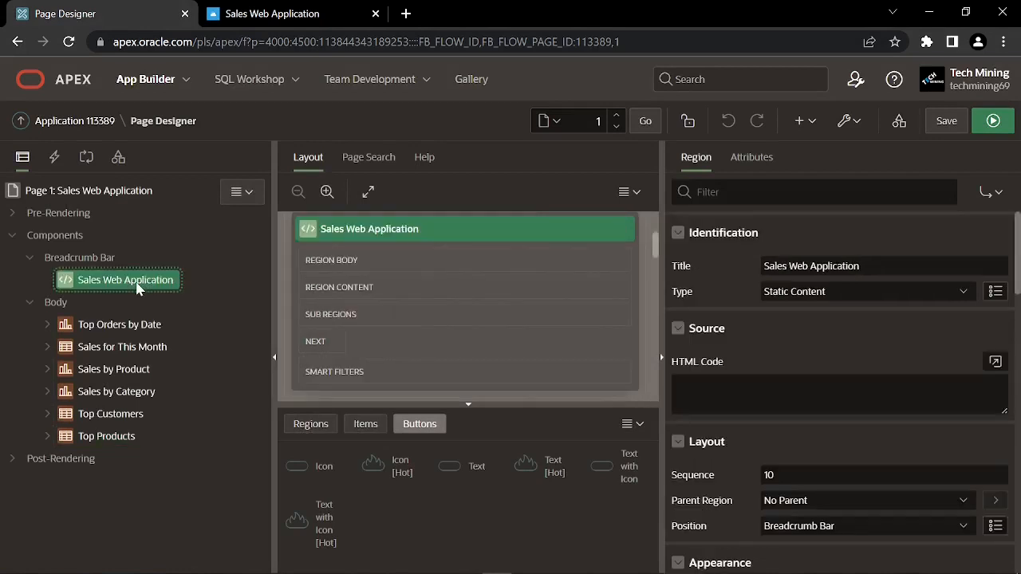
scroll(750, 391, "down", 6)
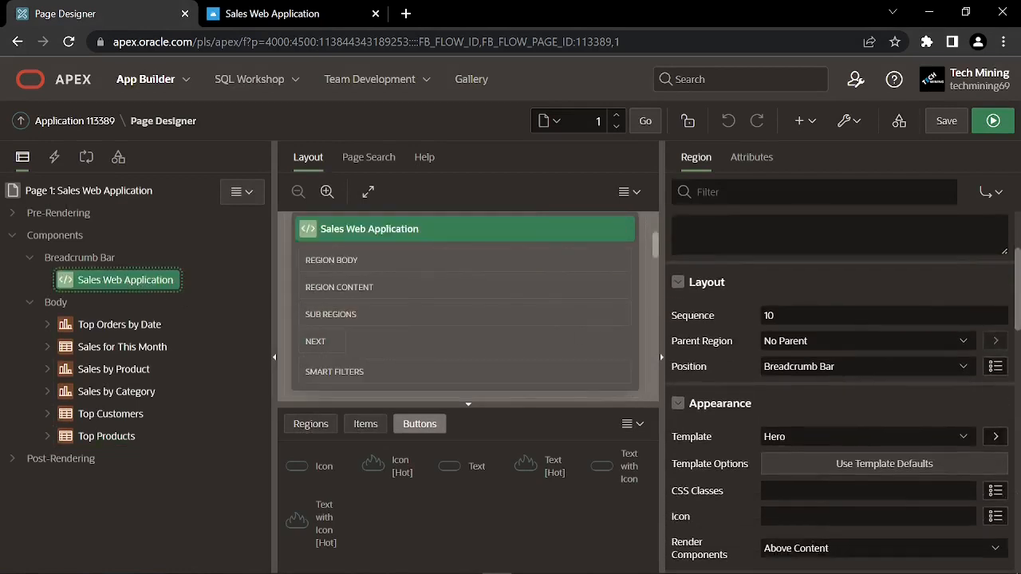
scroll(750, 390, "down", 4)
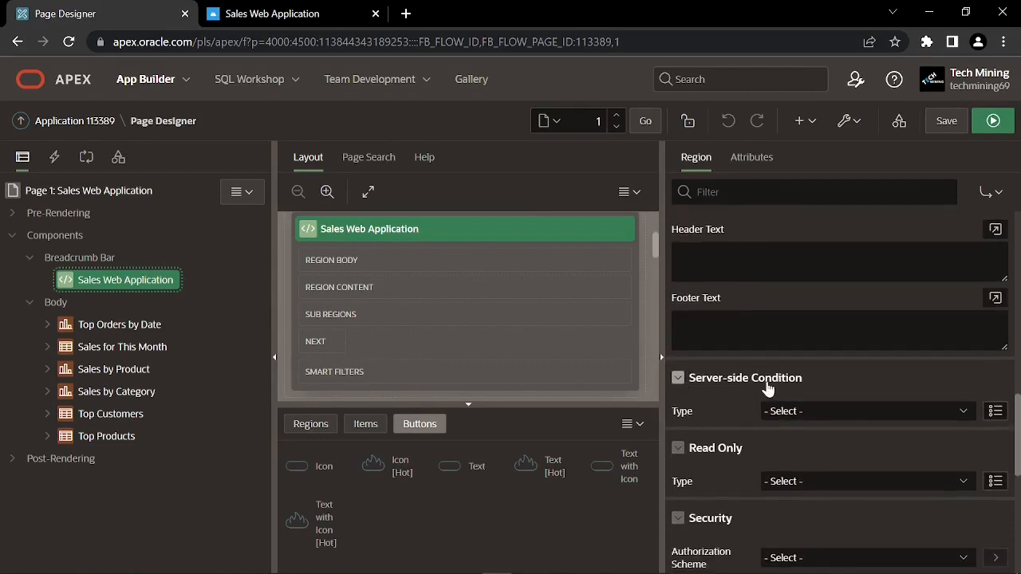
left_click(801, 410)
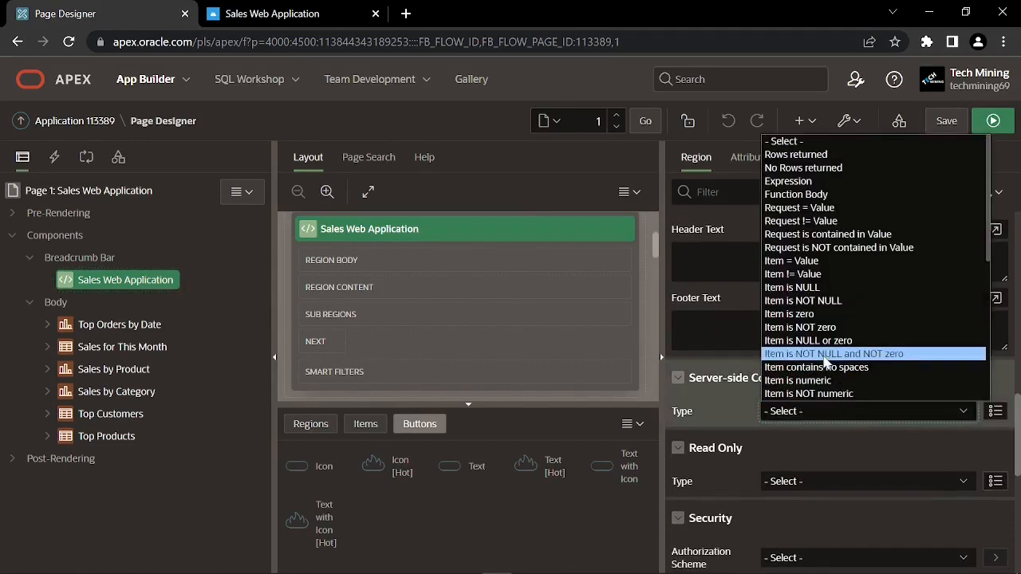
scroll(826, 363, "down", 10)
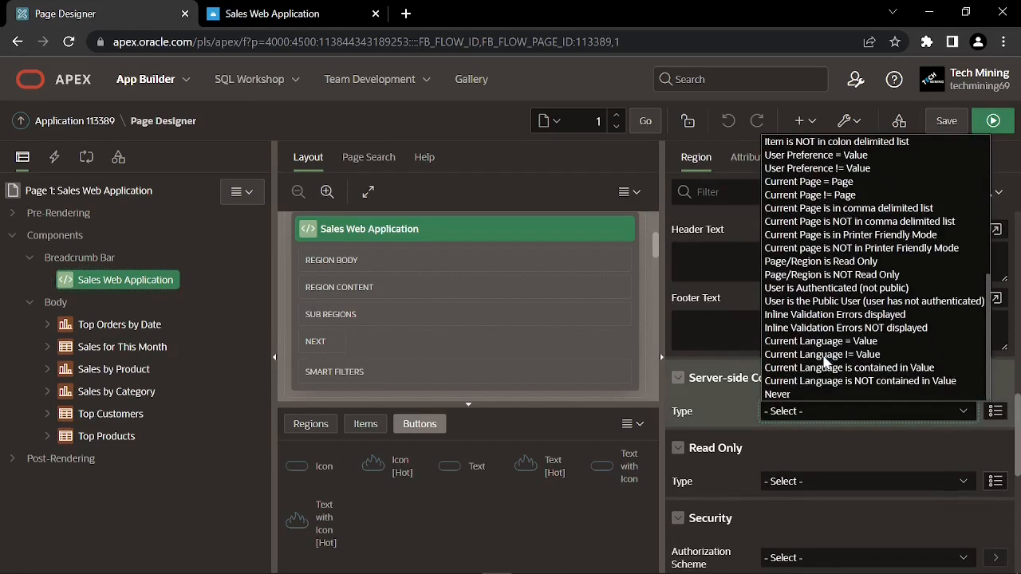
left_click(778, 395)
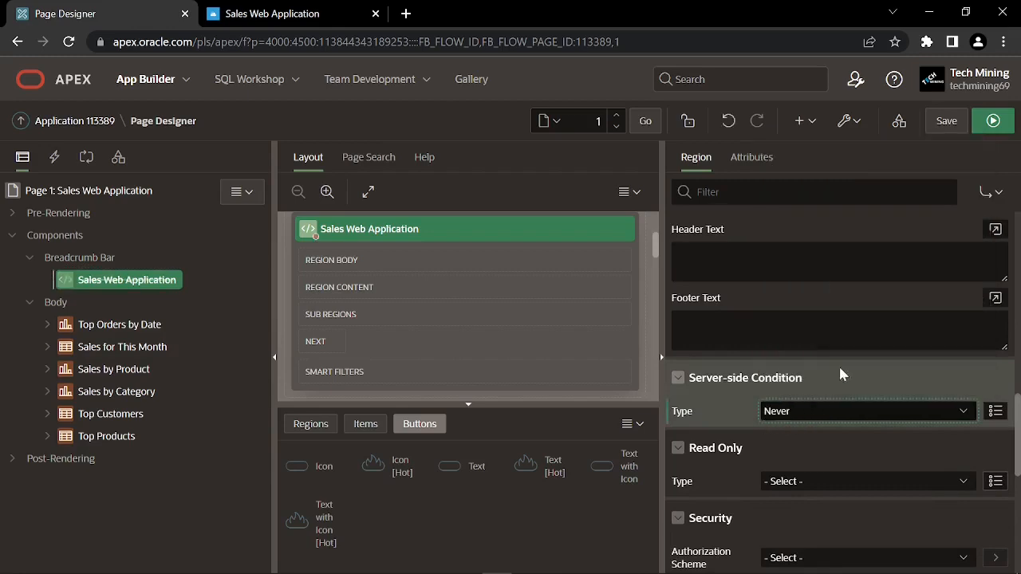
Save and run the page, and check the dashboard layout without the breadcrumb region
left_click(993, 121)
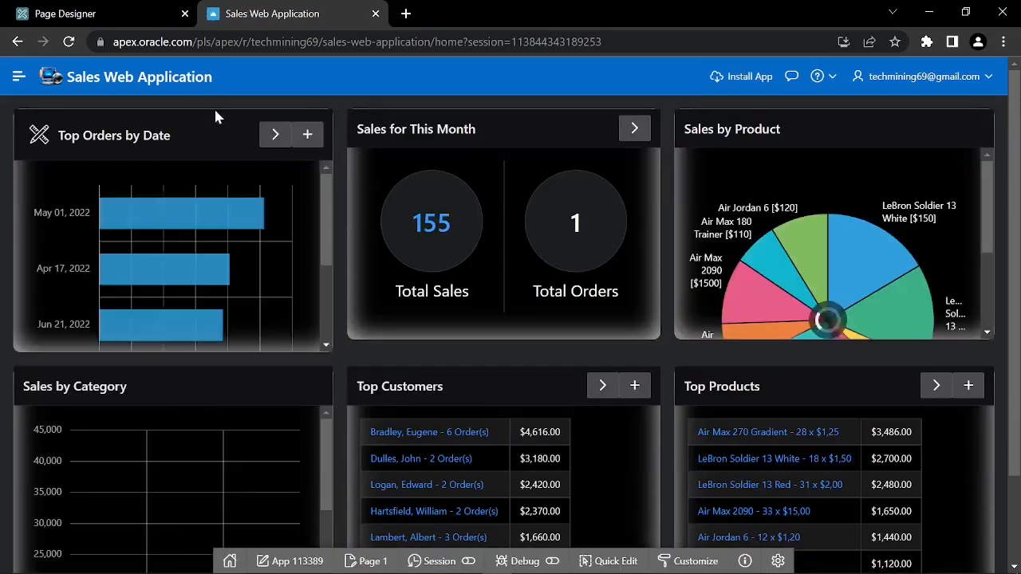
scroll(476, 172, "down", 2)
scroll(480, 187, "up", 2)
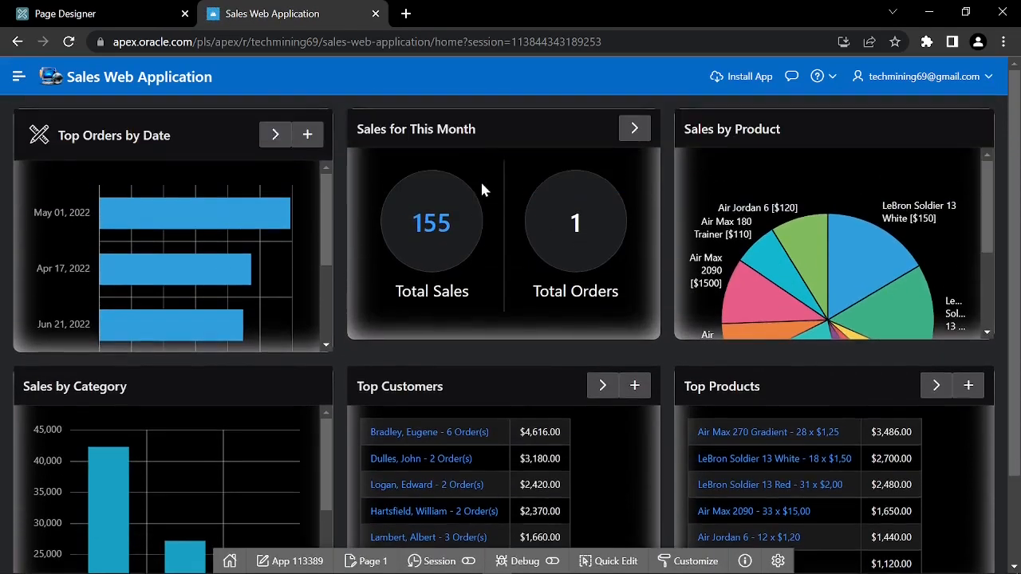